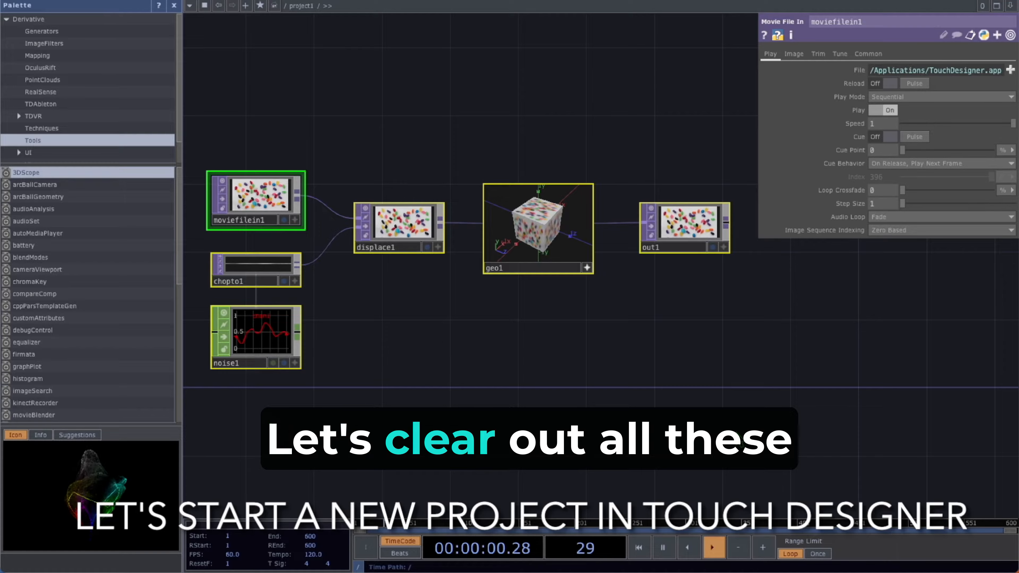
Delete all the default operators from the network and place a Tube SOP in it
key(Delete)
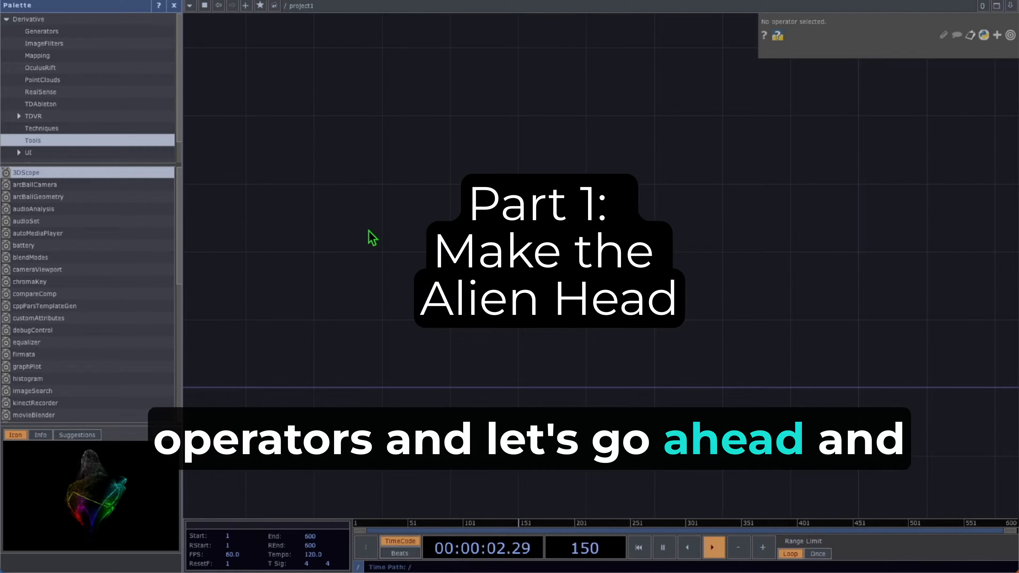
key(Tab)
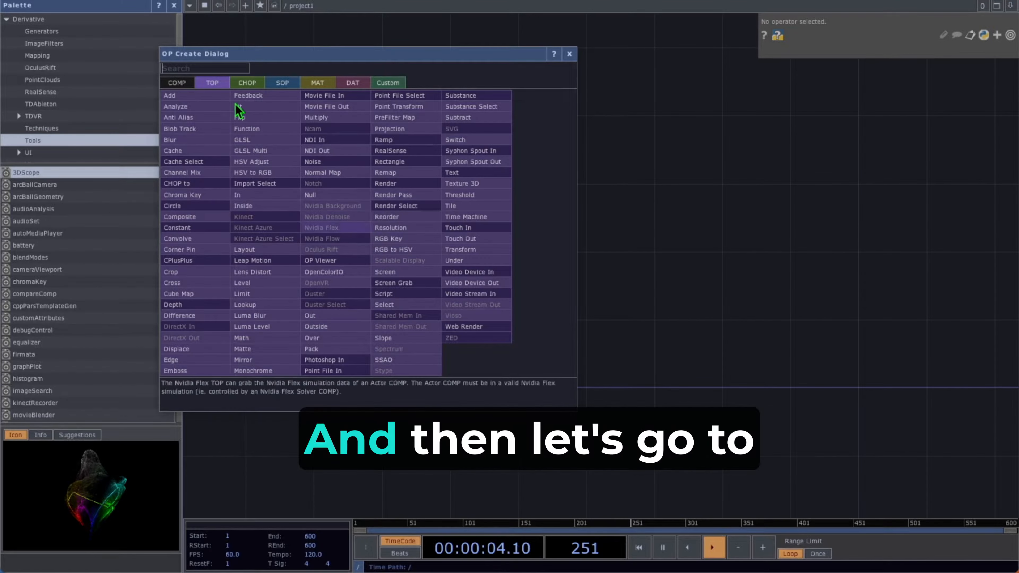
click(283, 83)
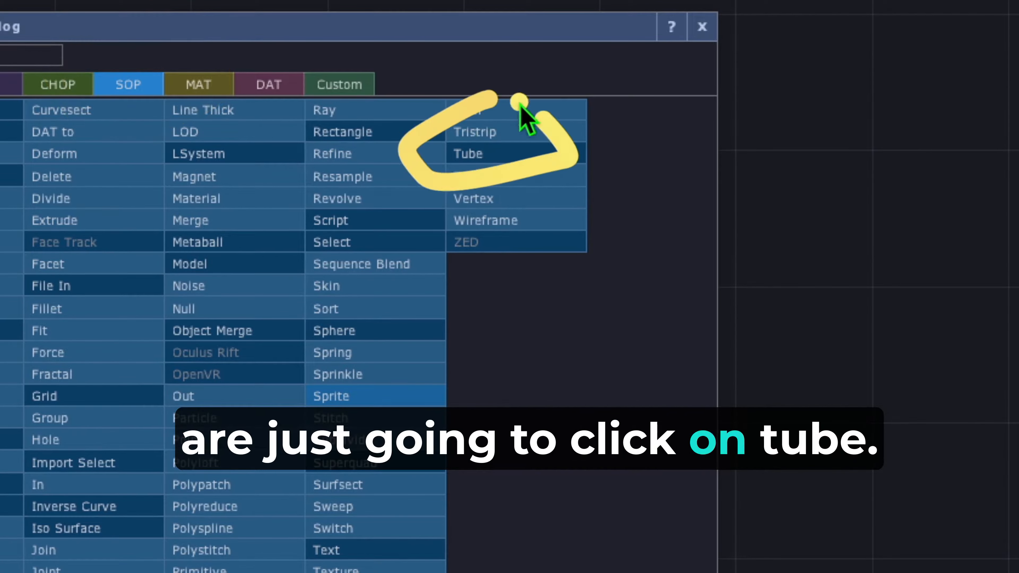
click(478, 155)
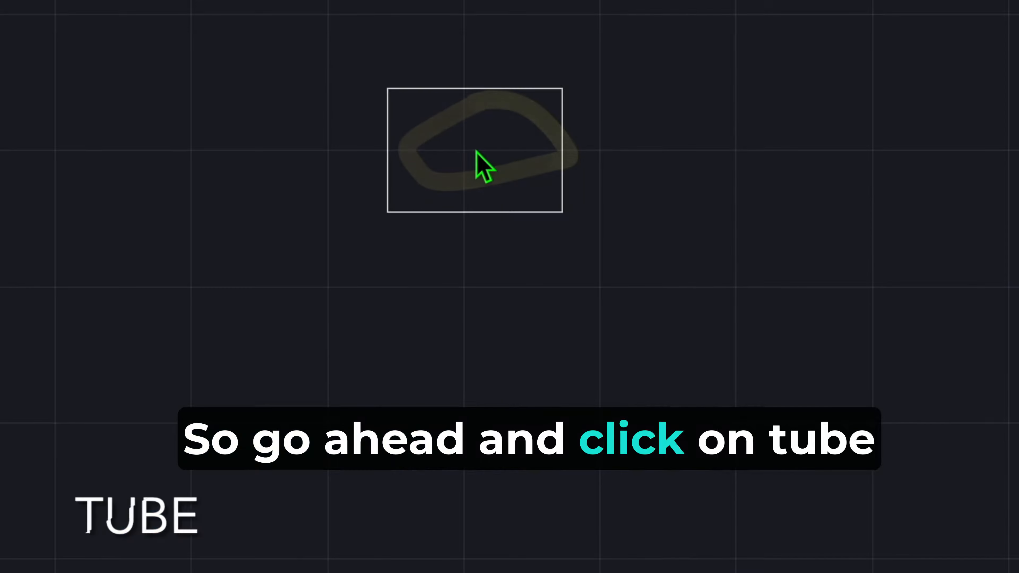
click(353, 365)
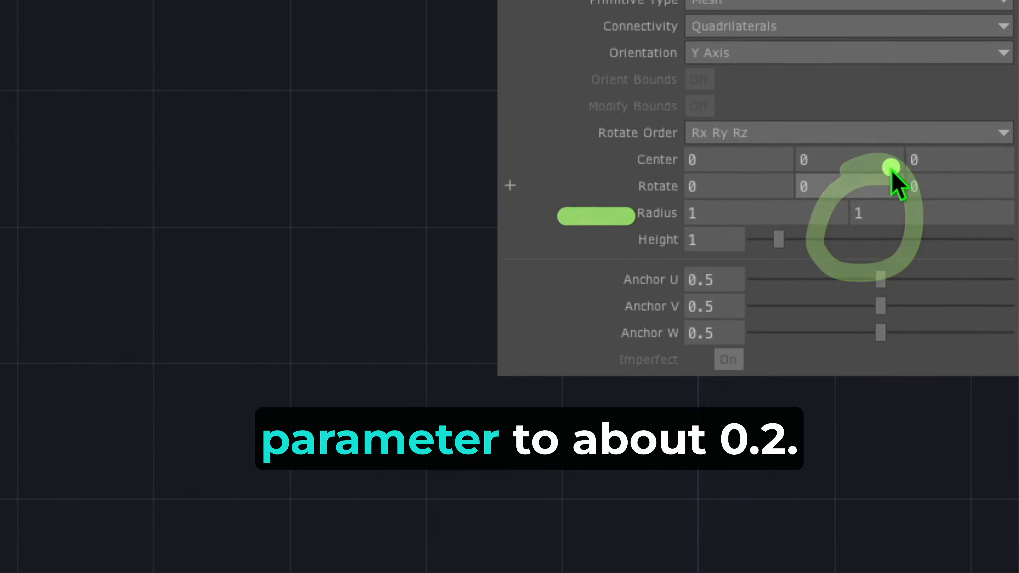
Set the tube's second radius value to 0.2 and its height to 1.24
click(882, 208)
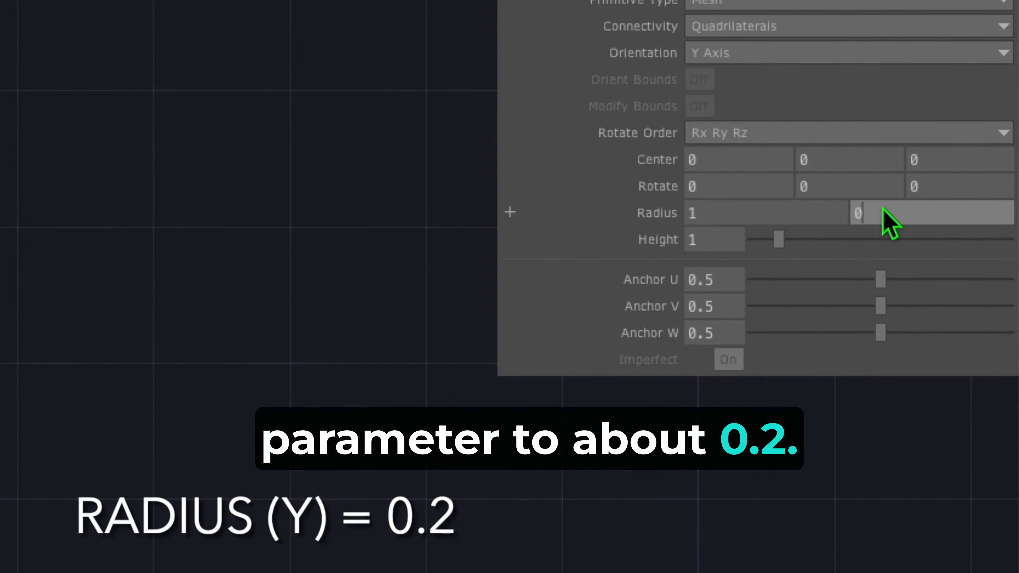
key(Return)
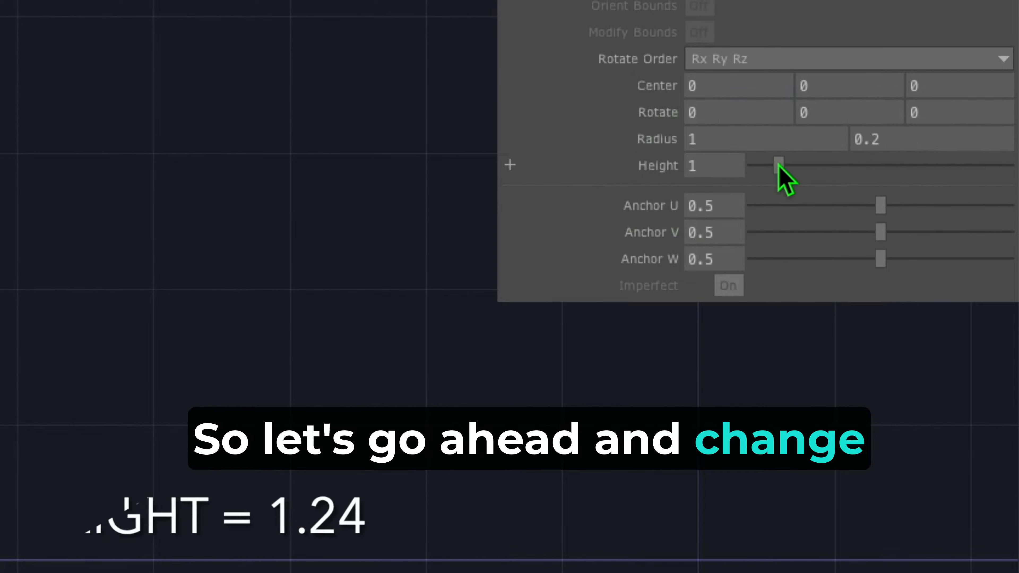
drag(779, 166, 784, 165)
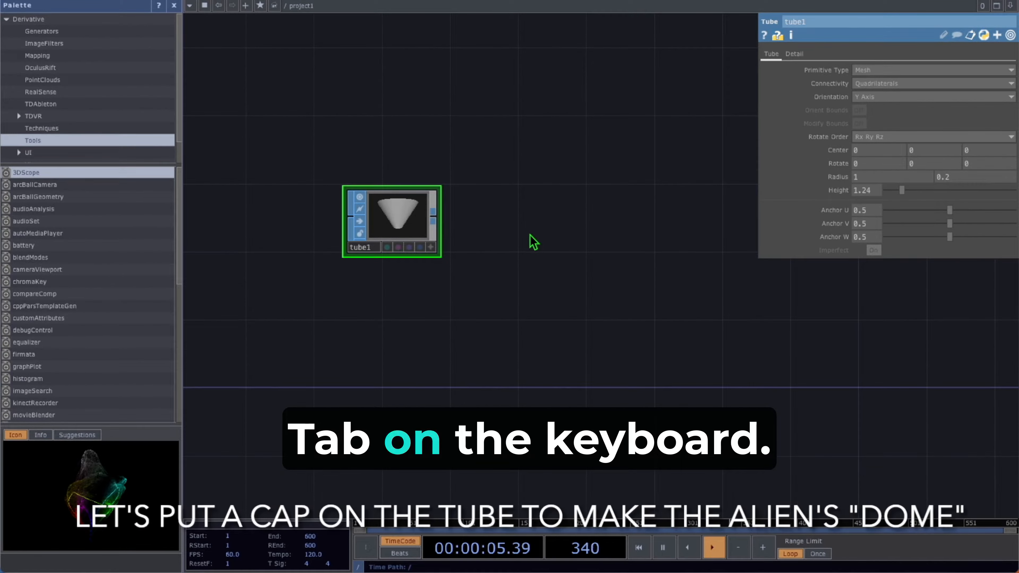
Place a Cap SOP to the right of tube1 and connect tube1's output to its input
key(Tab)
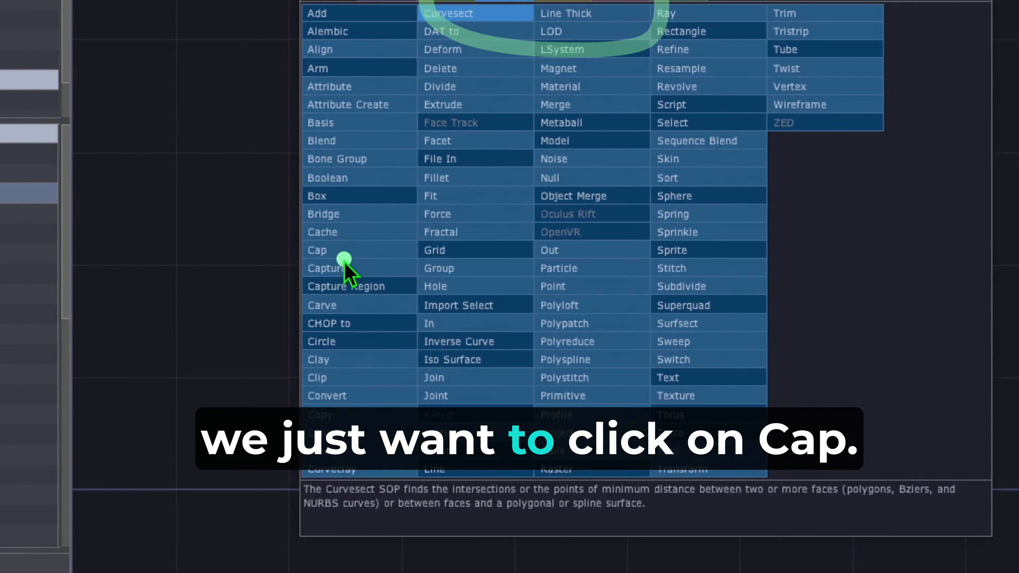
click(330, 249)
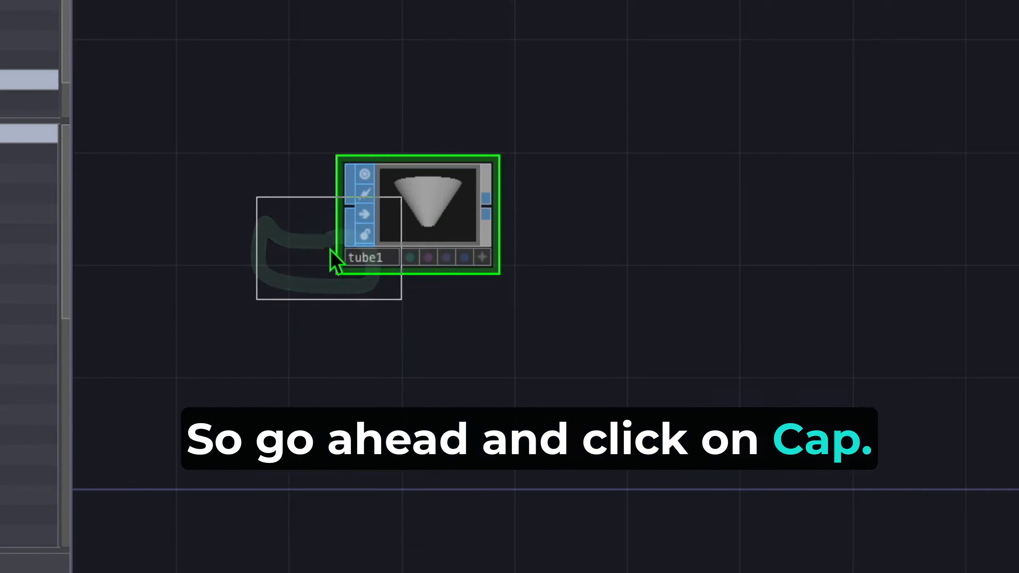
click(669, 220)
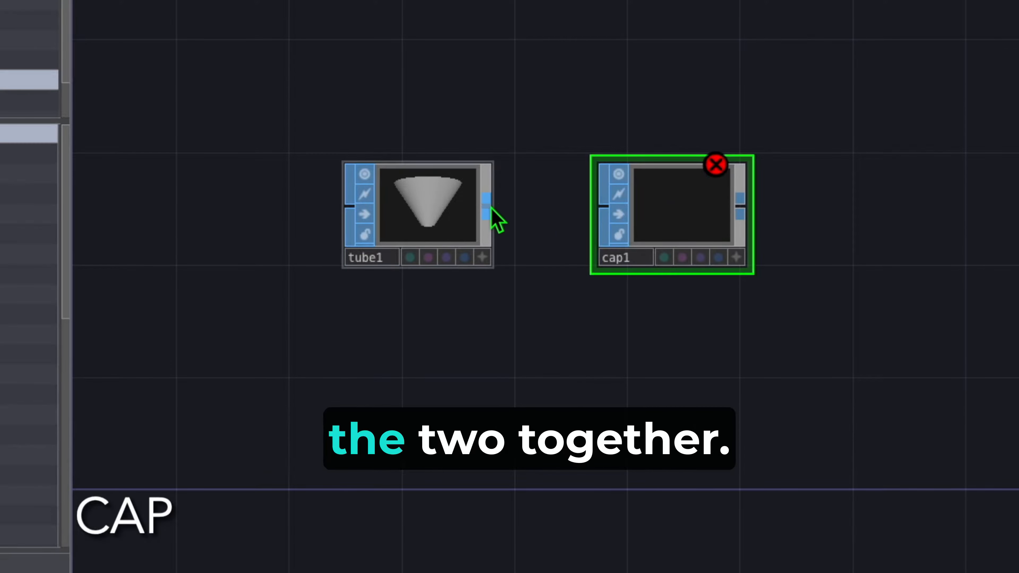
drag(487, 207, 616, 214)
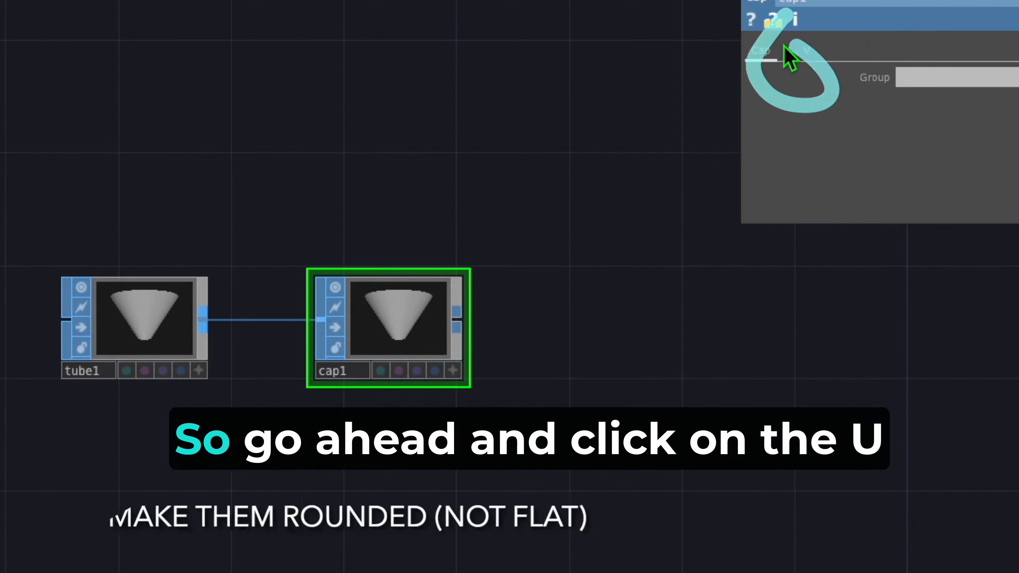
Set both the First U Cap and Last U Cap of cap1 to End Cap Rounded
click(785, 49)
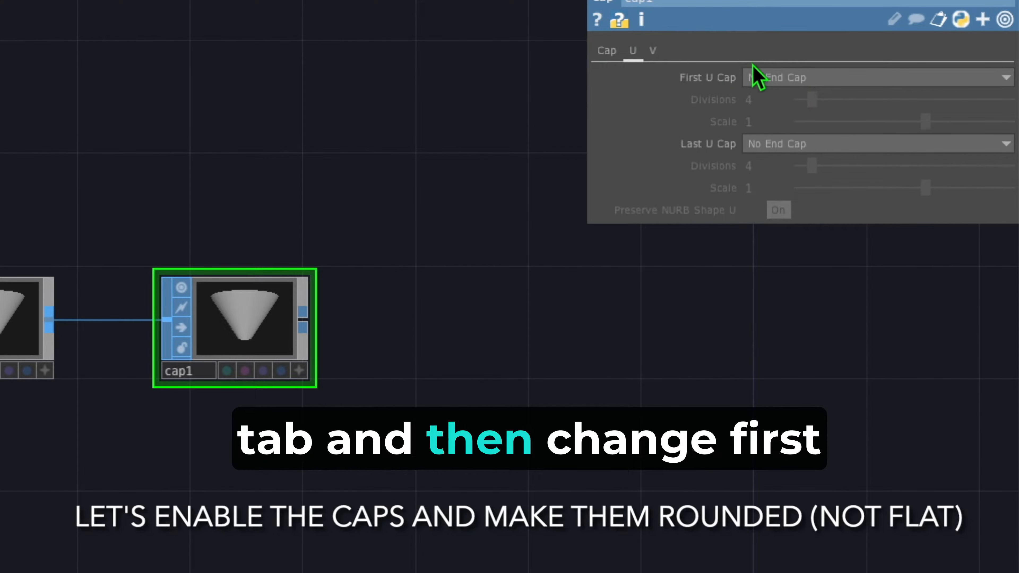
click(776, 81)
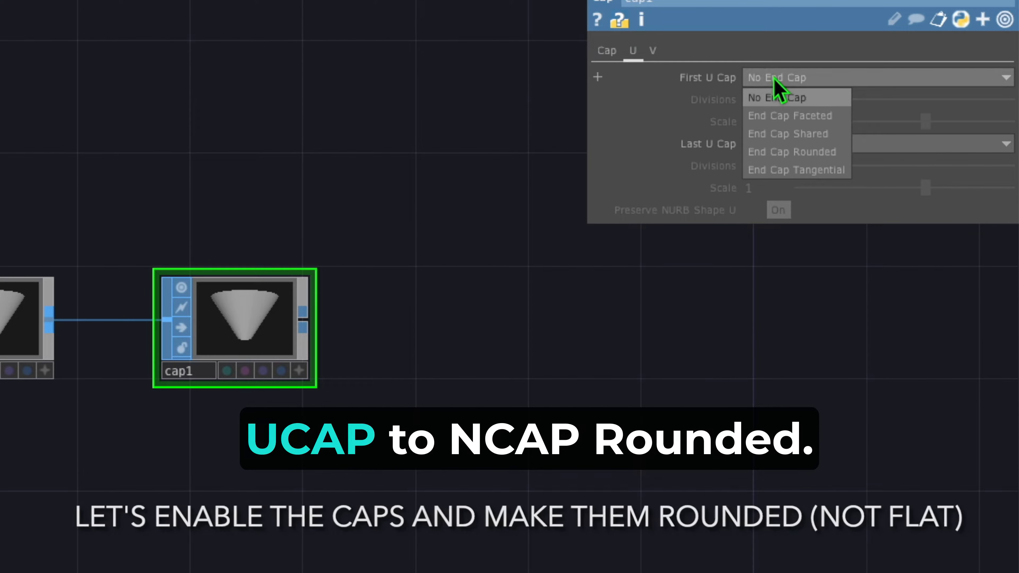
click(780, 149)
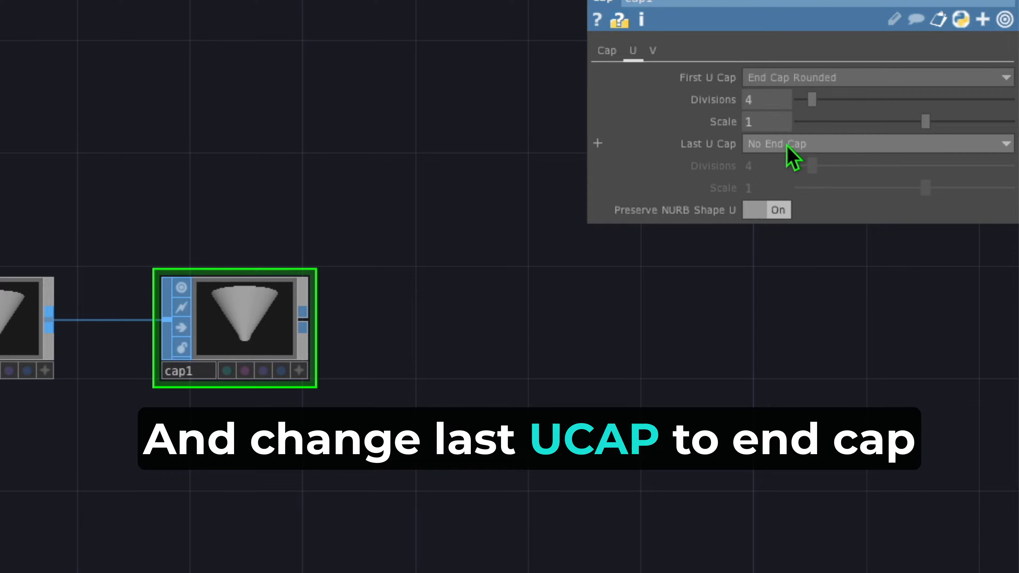
click(788, 147)
click(787, 219)
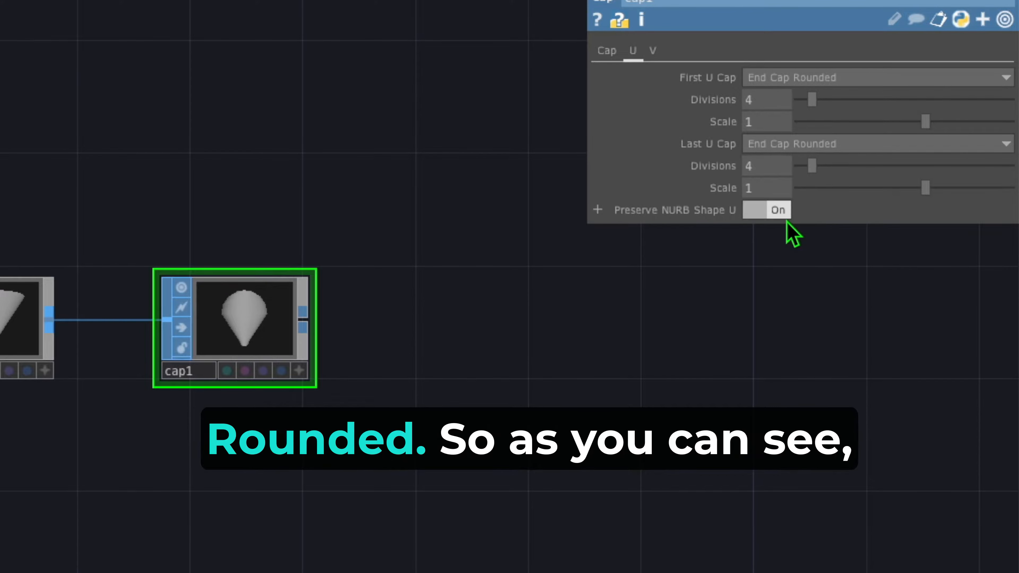
click(471, 205)
mouse_move(595, 137)
mouse_down()
mouse_move(295, 337)
mouse_move(200, 291)
mouse_move(284, 246)
mouse_move(226, 250)
mouse_up()
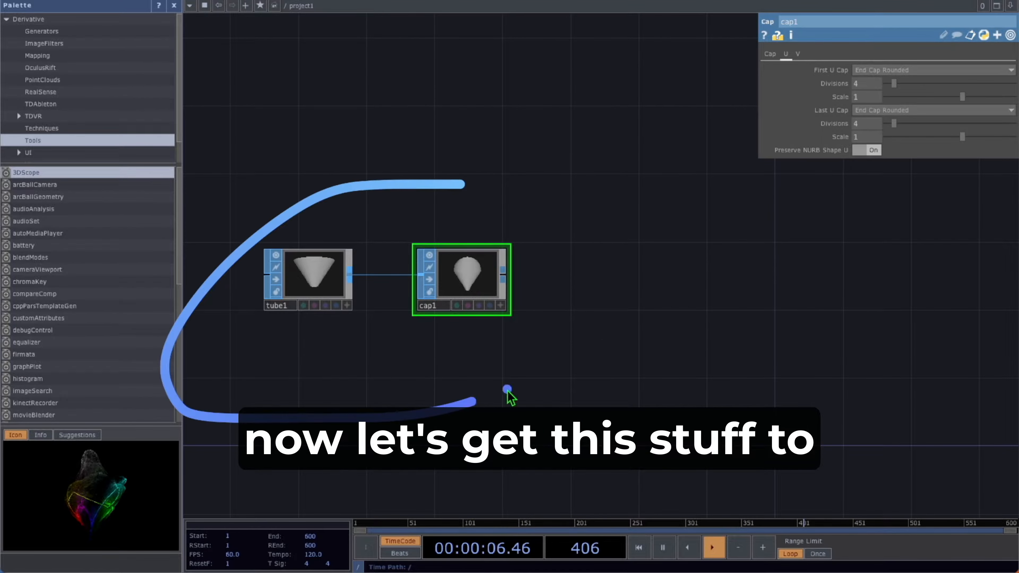
drag(507, 389, 383, 199)
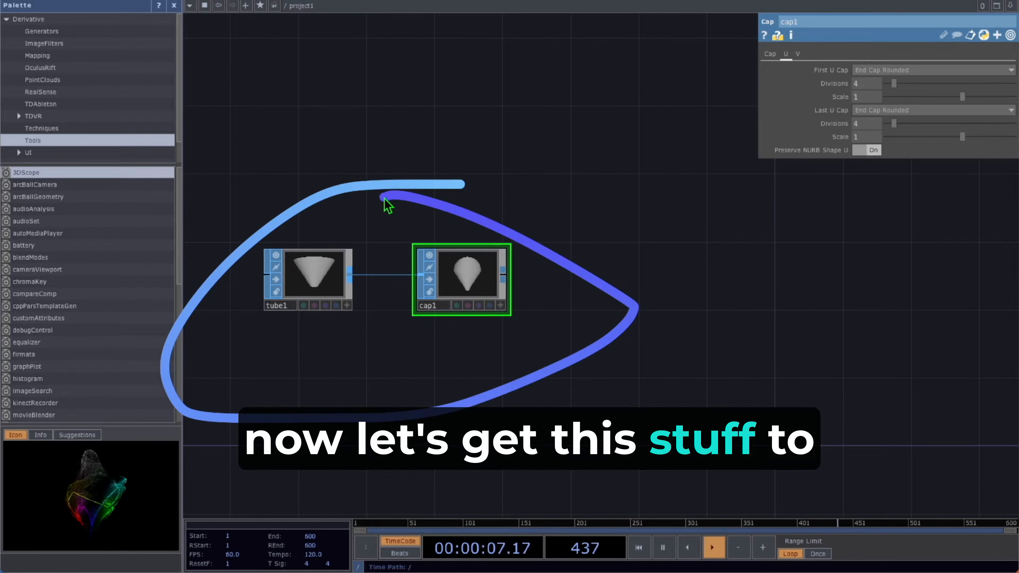
mouse_move(803, 188)
mouse_down()
mouse_move(628, 114)
mouse_move(690, 403)
mouse_up()
drag(754, 317, 564, 132)
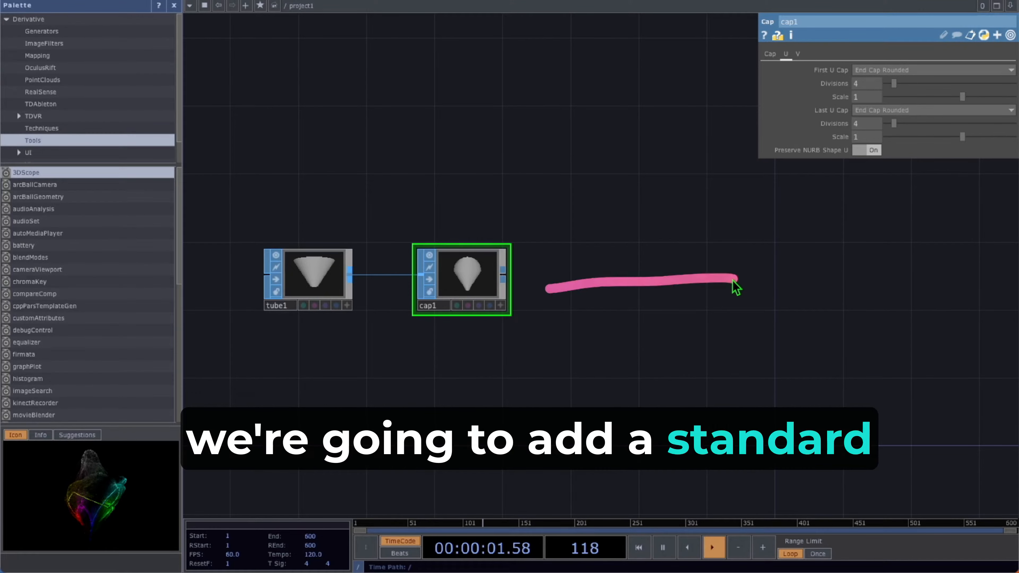
mouse_move(837, 193)
mouse_down()
mouse_move(757, 346)
mouse_move(801, 160)
mouse_move(789, 163)
mouse_up()
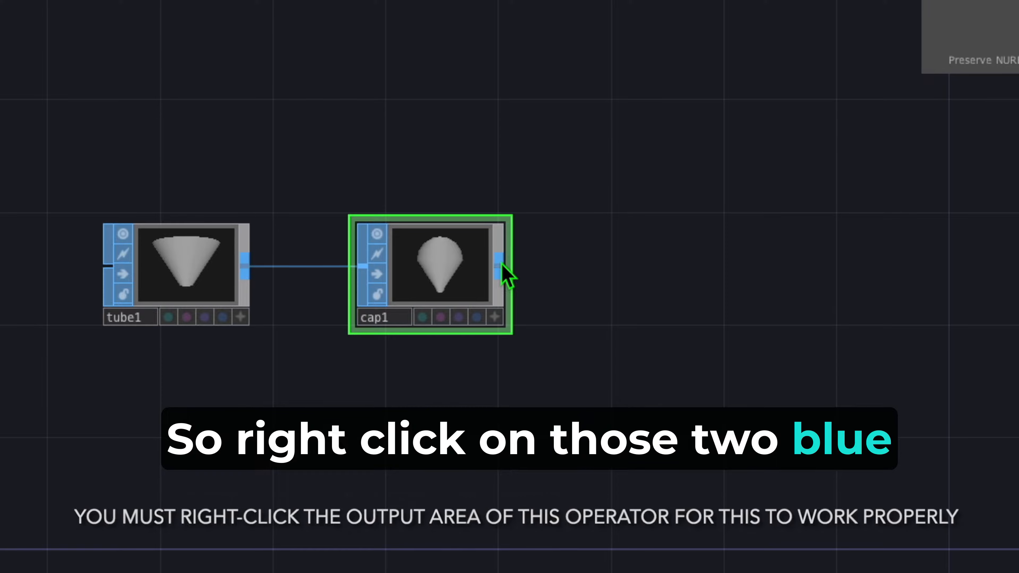
Add a Geometry COMP wired from cap1's output and place it to the right of cap1
right_click(502, 266)
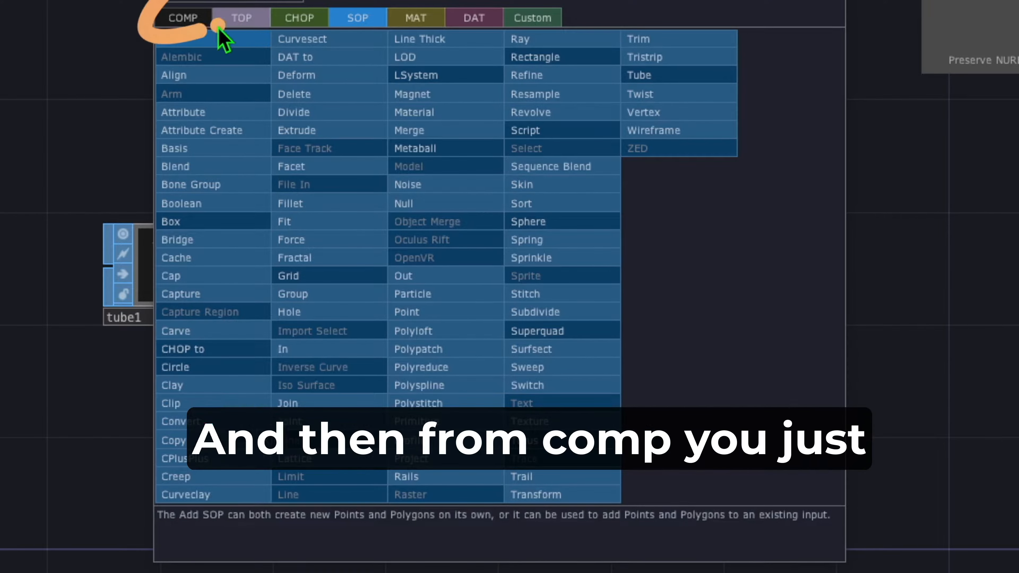
click(198, 18)
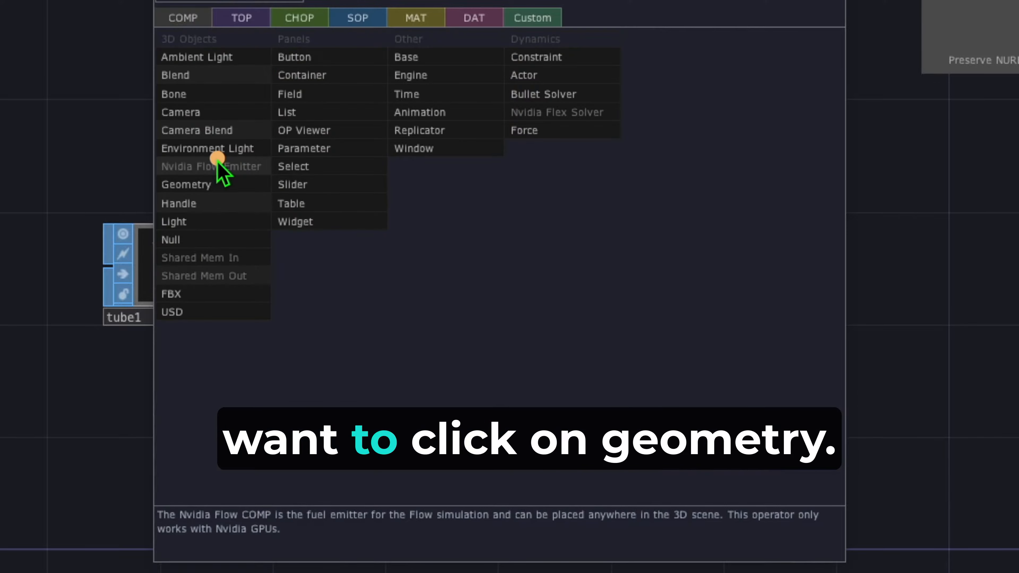
click(208, 184)
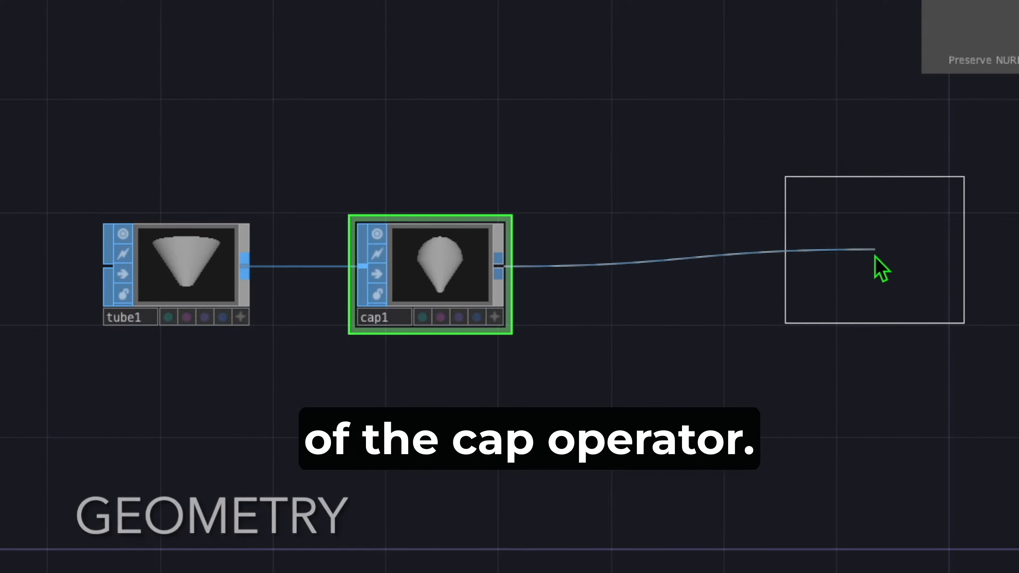
click(880, 270)
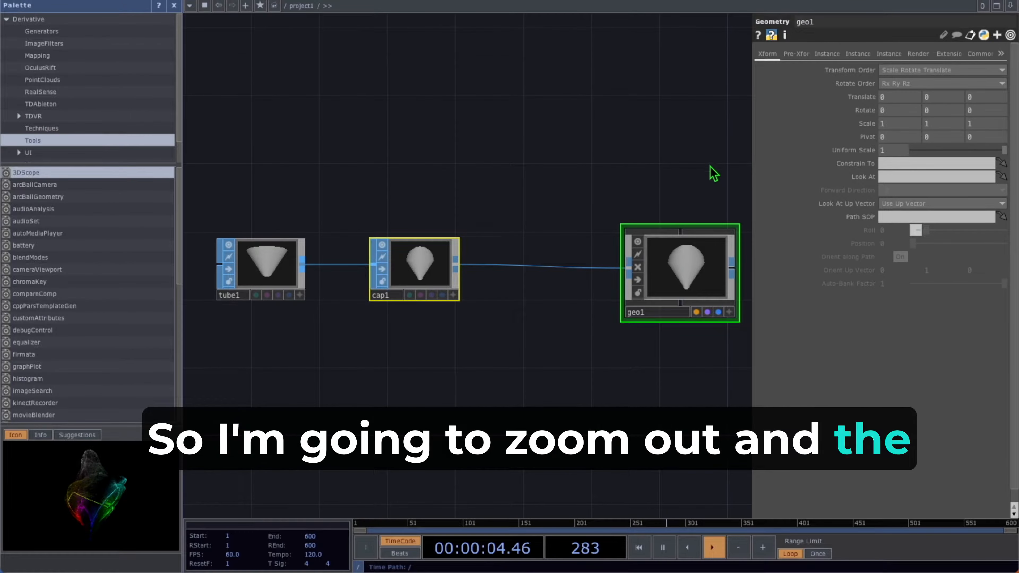
Add a Camera COMP to the network and place it above geo1
drag(678, 173, 551, 216)
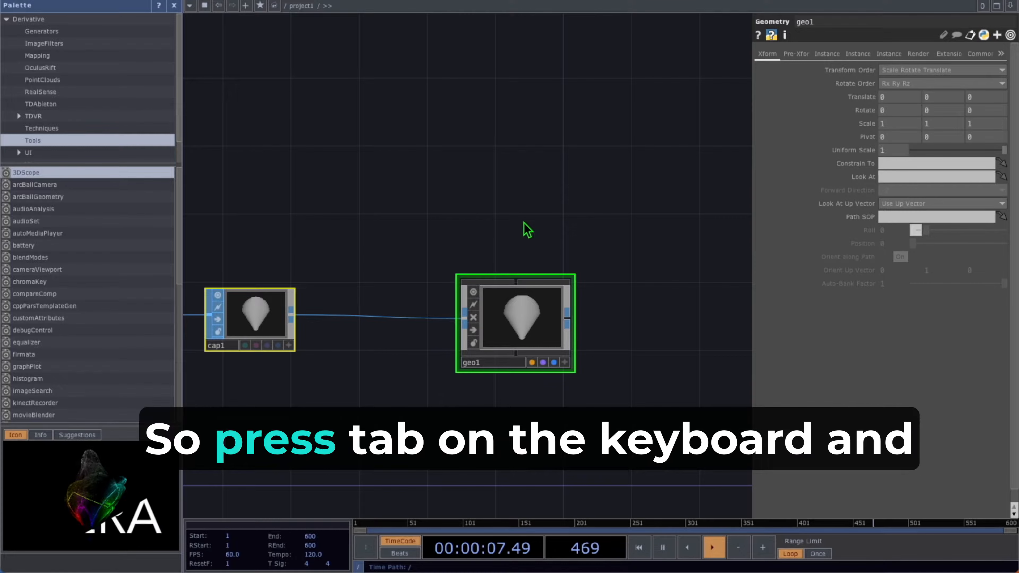
key(Tab)
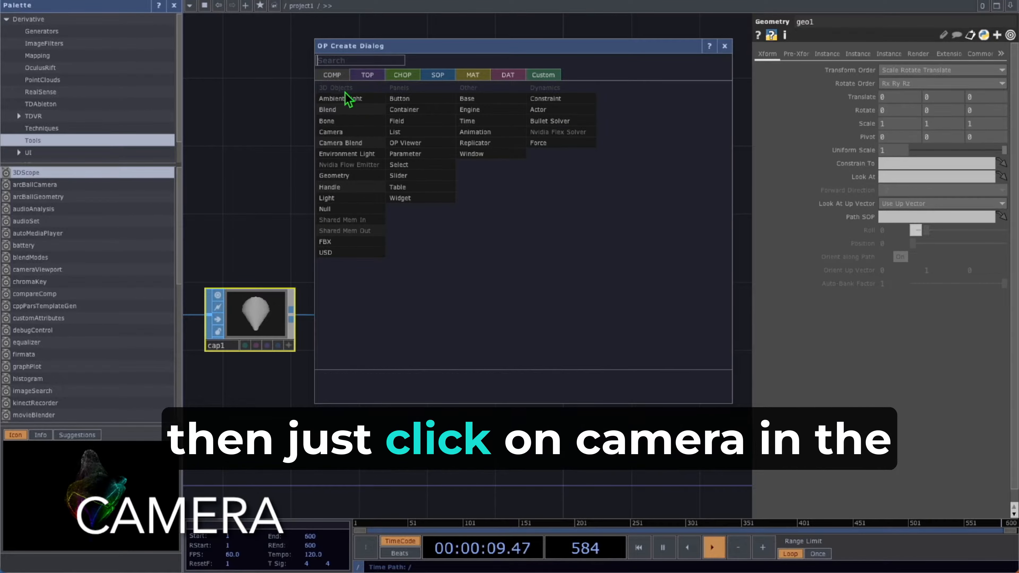
click(348, 132)
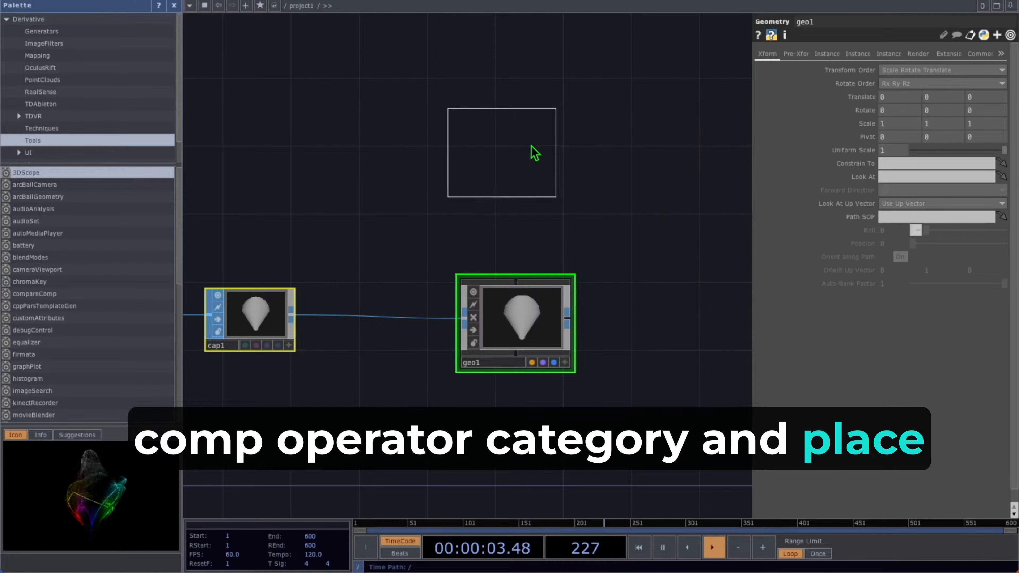
click(516, 117)
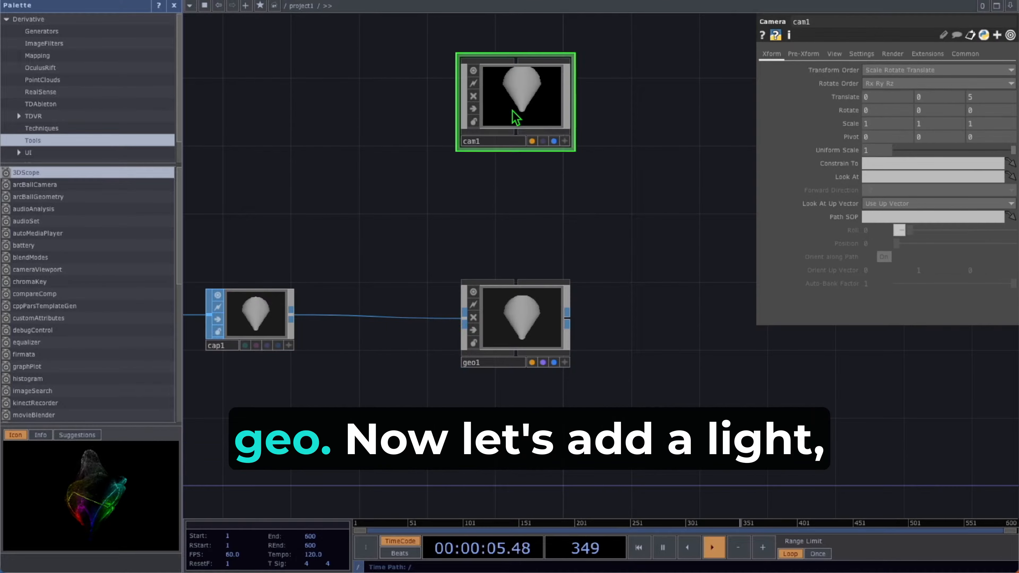
Add a Light COMP to the network and place it to the right of cam1
drag(651, 198, 532, 203)
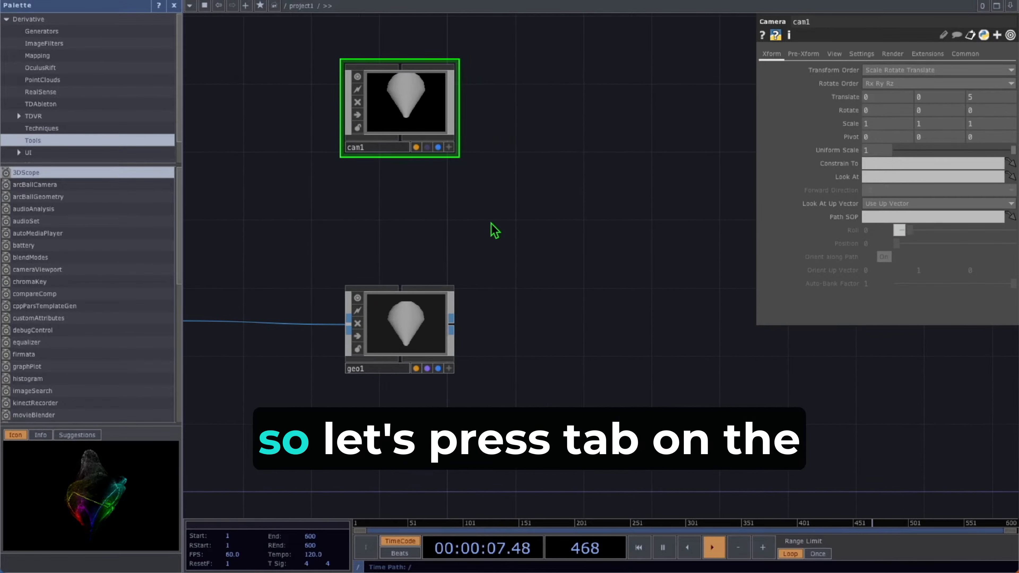
key(Tab)
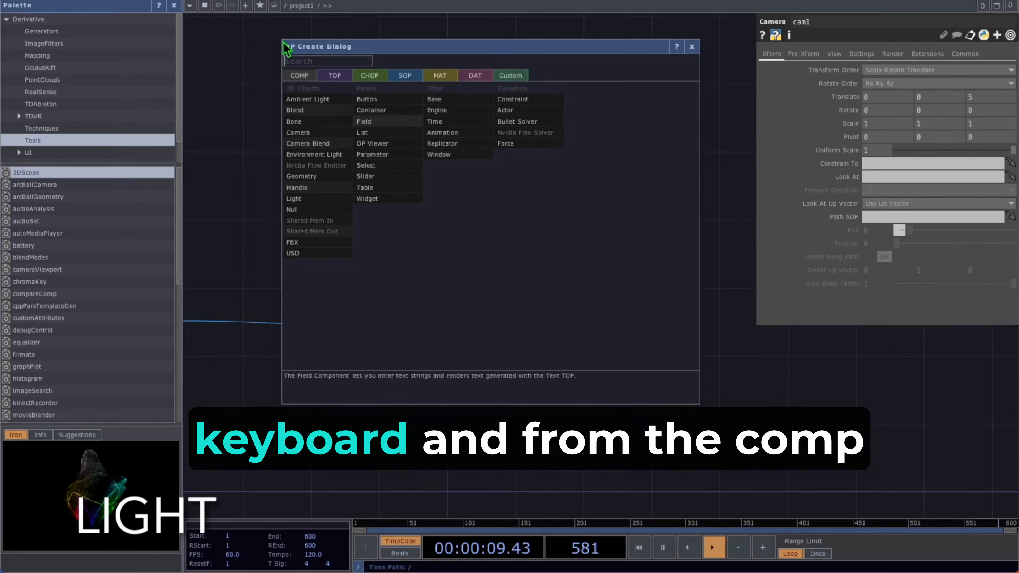
click(308, 56)
drag(250, 95, 277, 40)
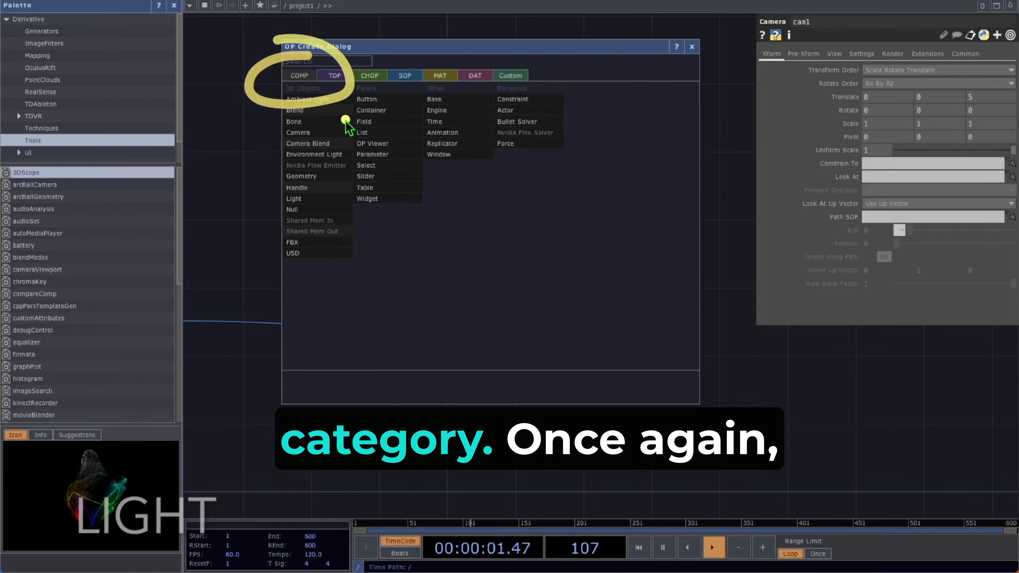
drag(311, 186, 314, 202)
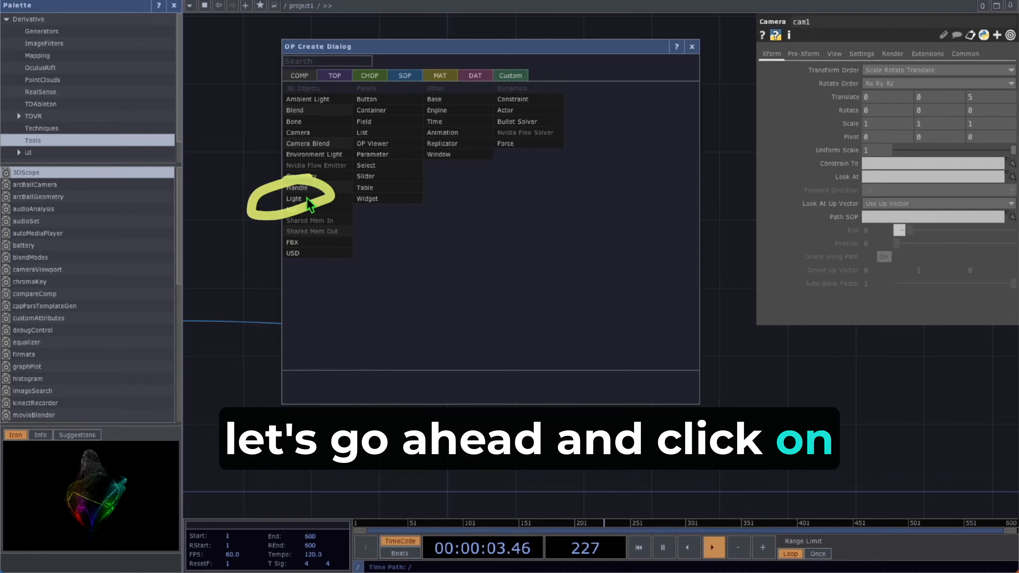
click(313, 199)
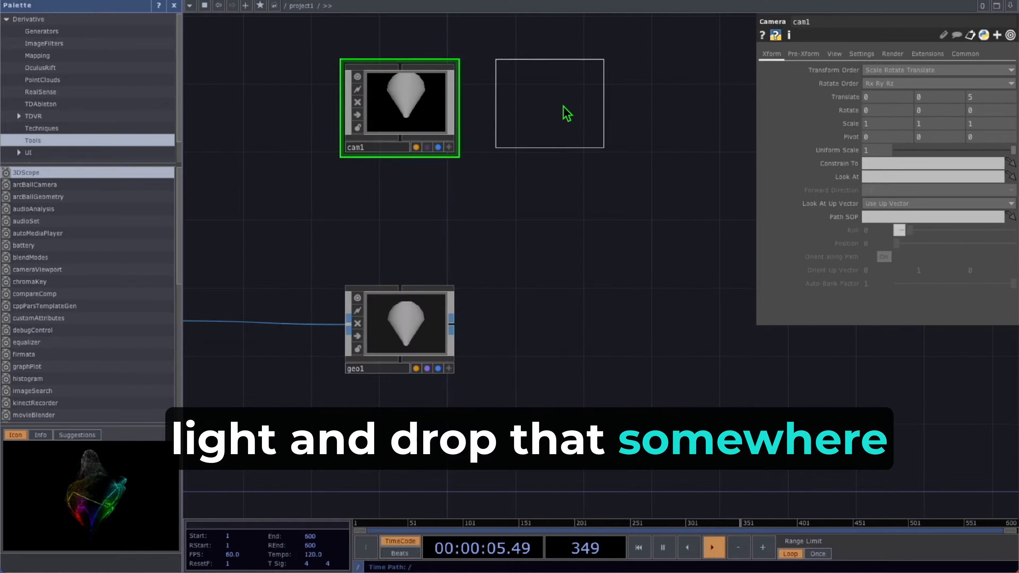
click(580, 119)
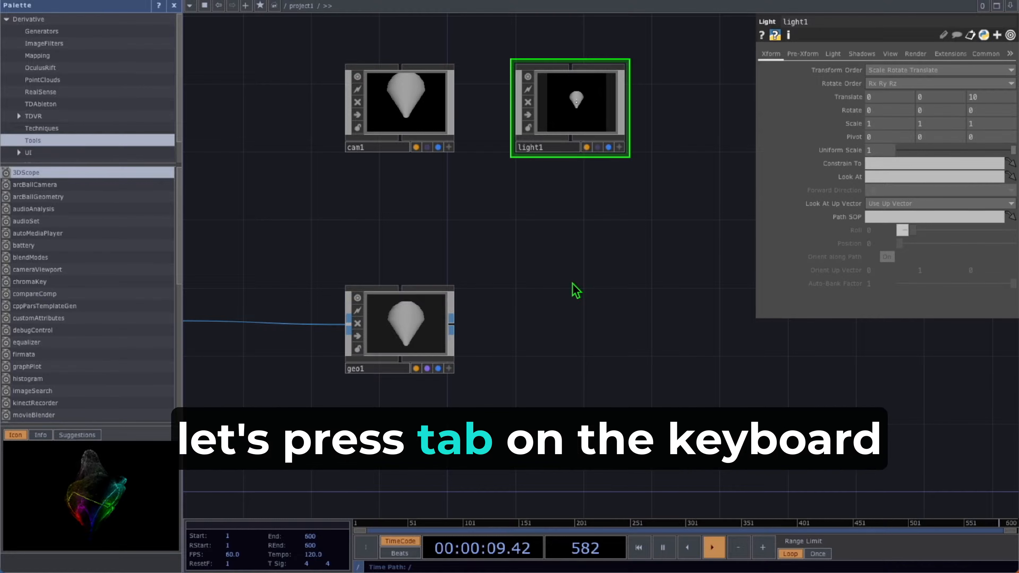
Add a Render TOP to the network and place it to the right of geo1
key(Tab)
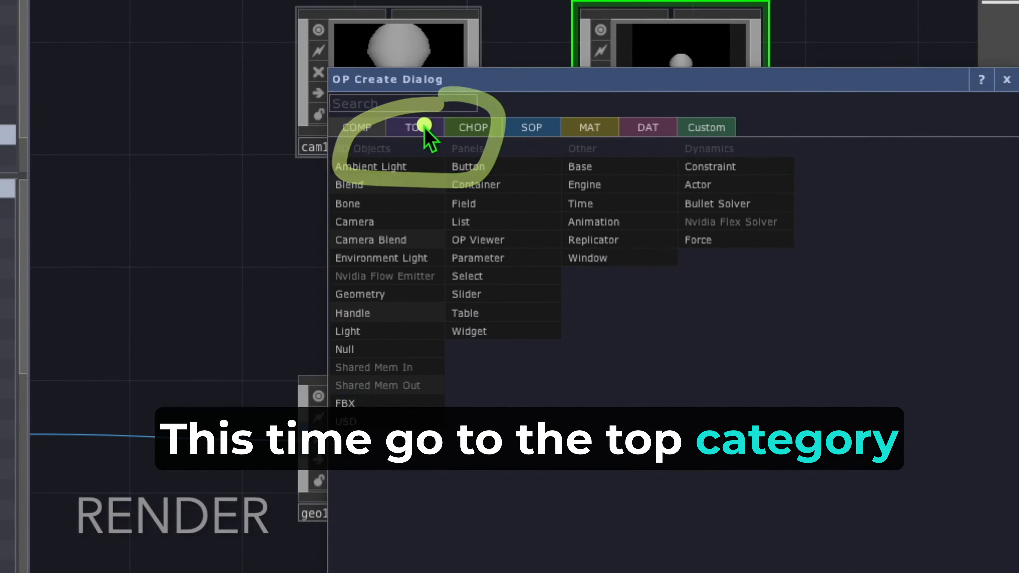
click(417, 137)
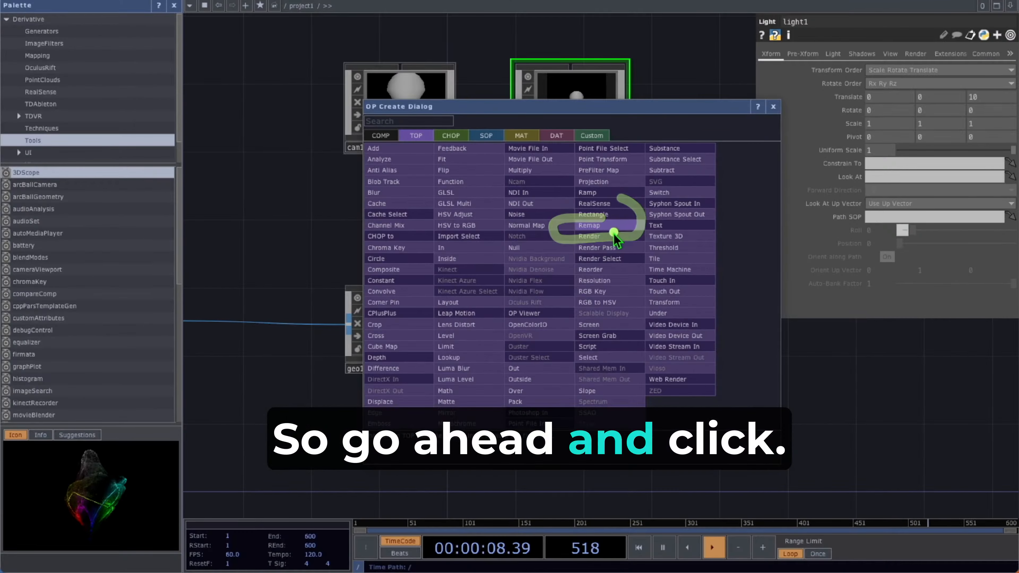
click(597, 241)
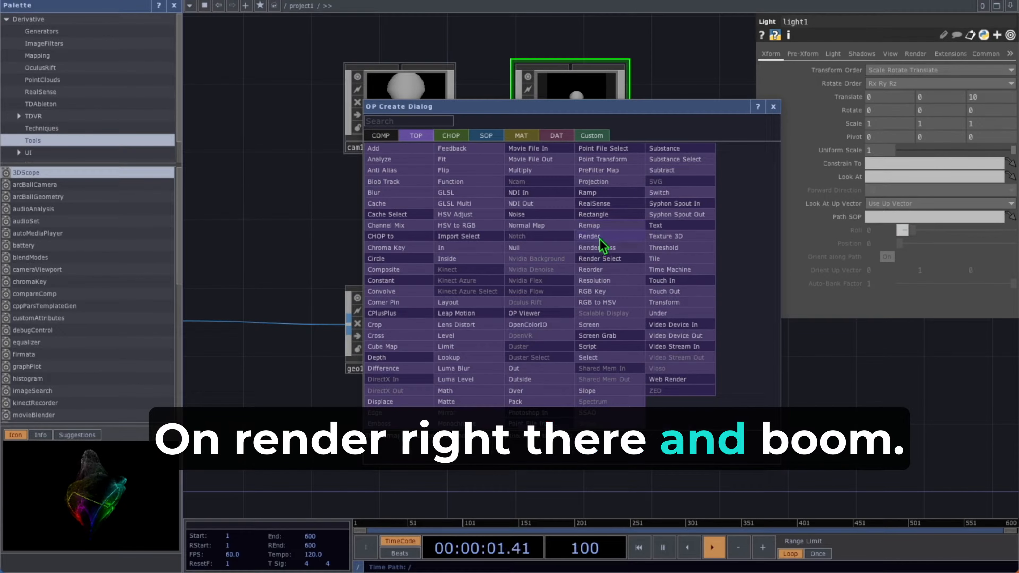
click(600, 239)
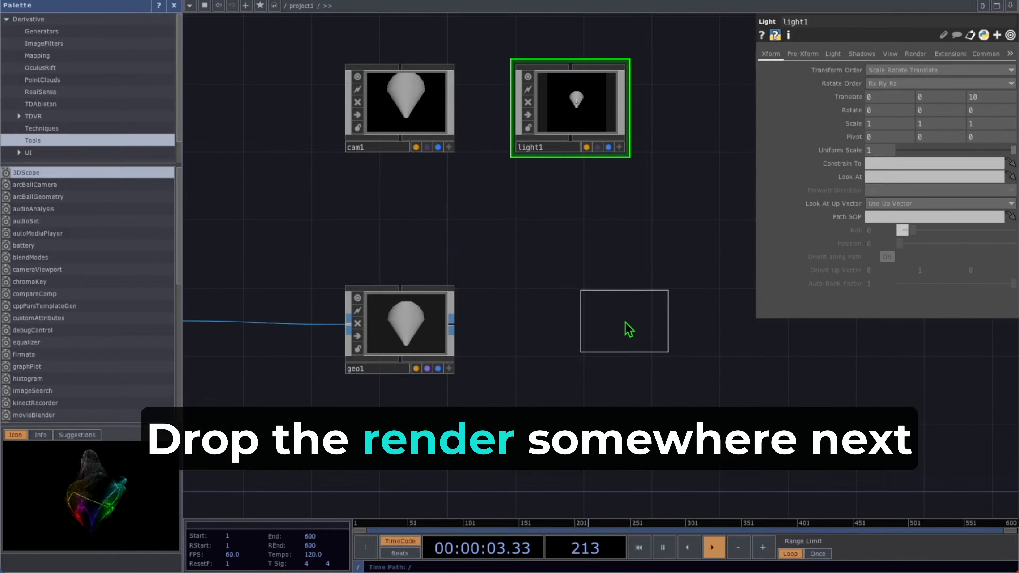
click(629, 330)
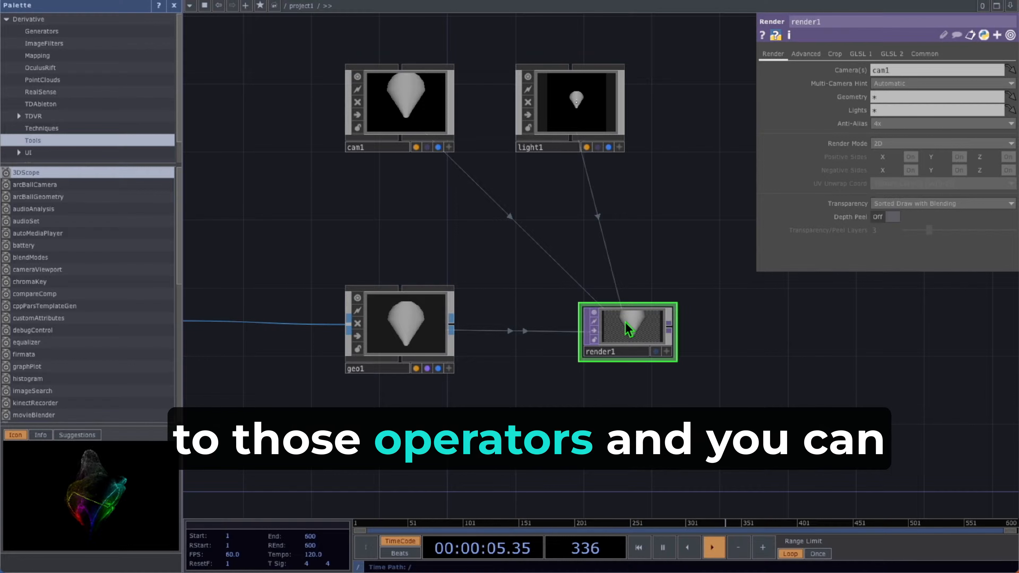
drag(468, 169, 555, 259)
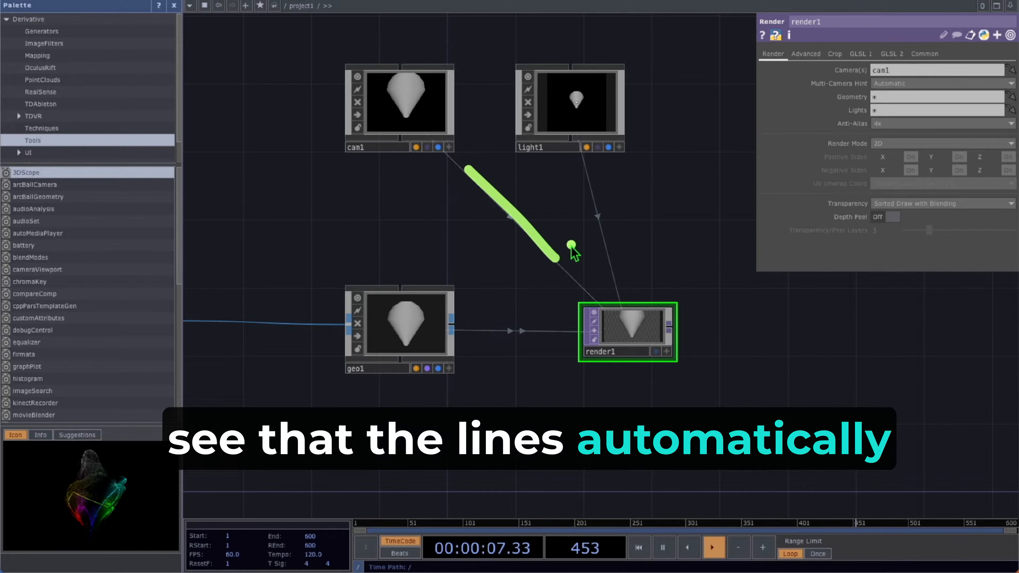
drag(591, 189, 634, 289)
drag(469, 340, 555, 342)
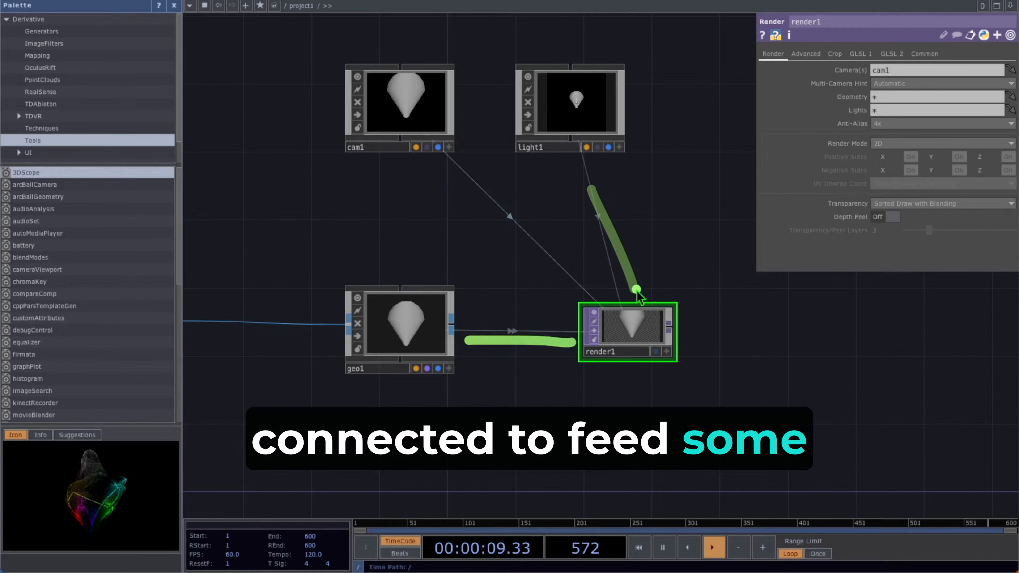
mouse_move(646, 283)
mouse_down()
mouse_move(550, 363)
mouse_move(592, 240)
mouse_up()
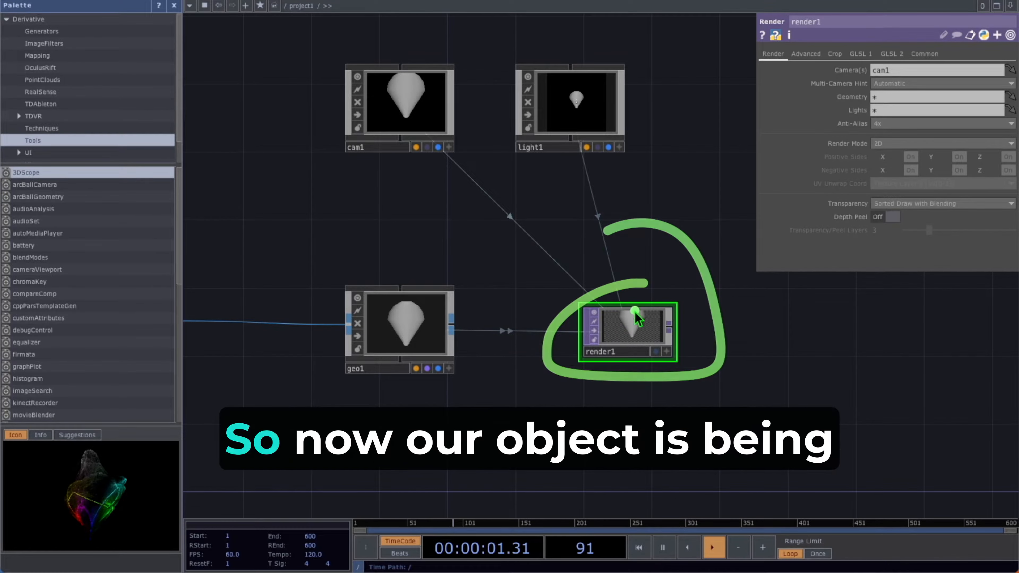
drag(399, 315, 598, 110)
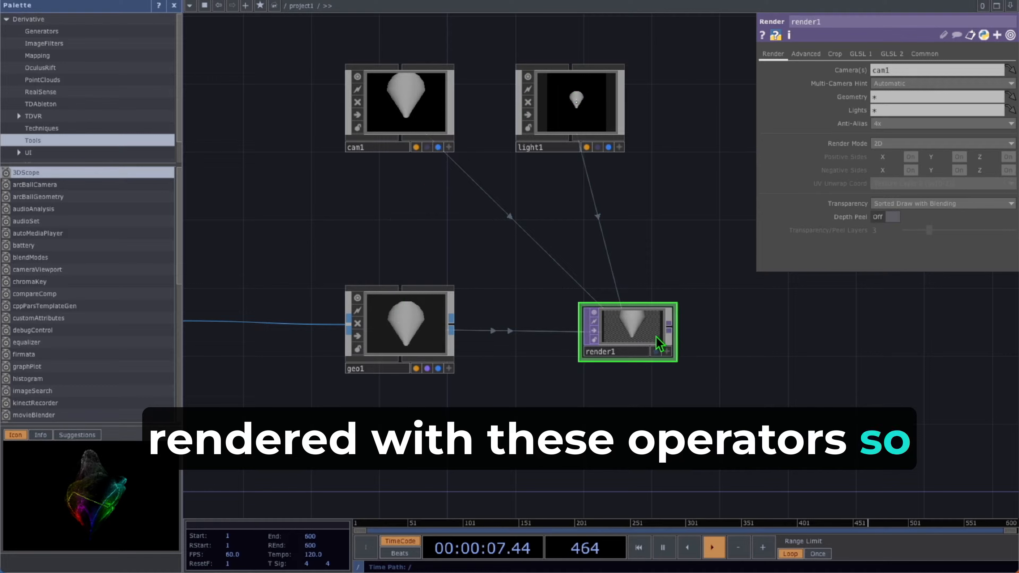
Turn on the display flag of render1 so its output shows in the network background
drag(660, 329, 676, 377)
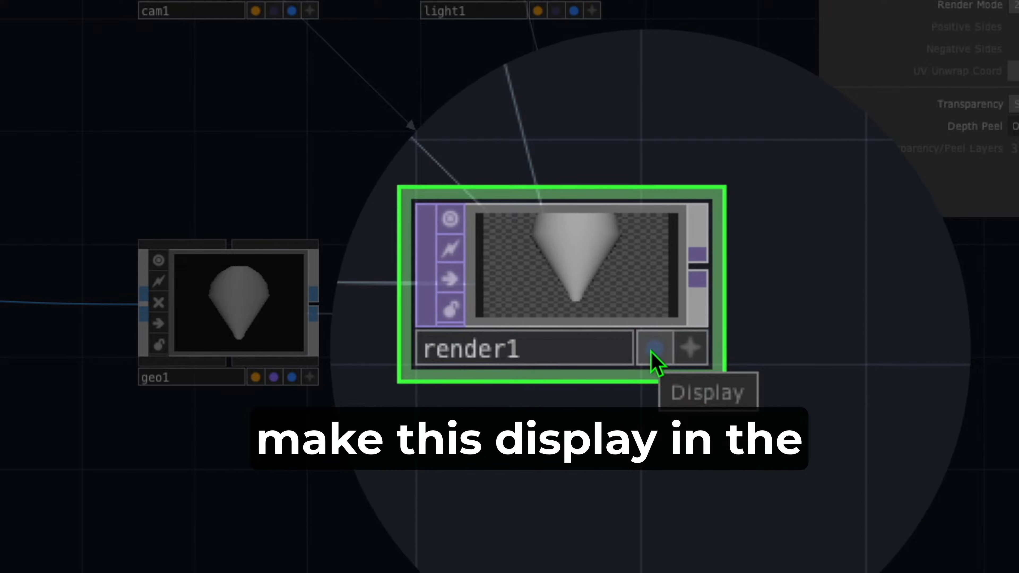
click(652, 348)
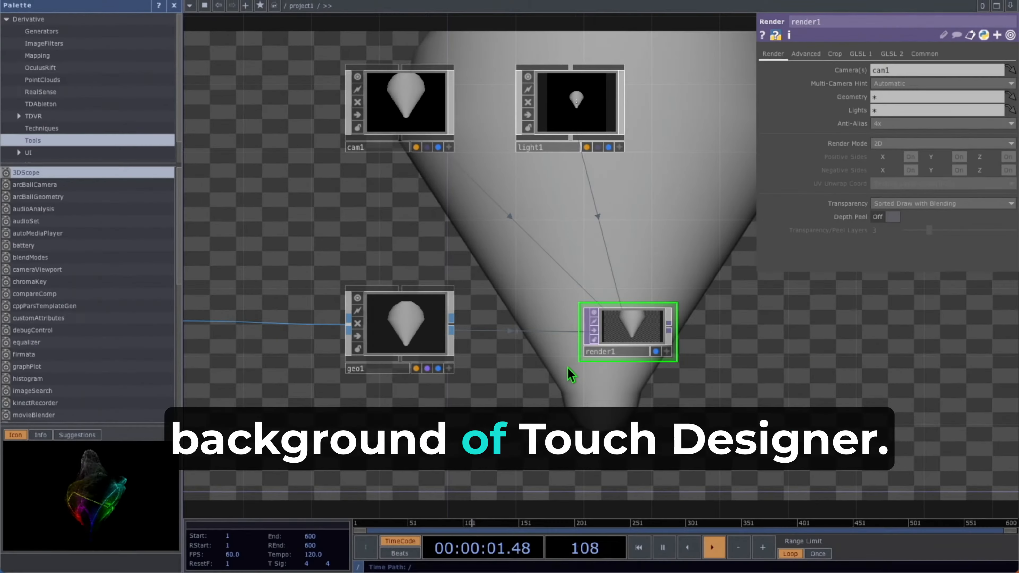
drag(497, 243, 486, 276)
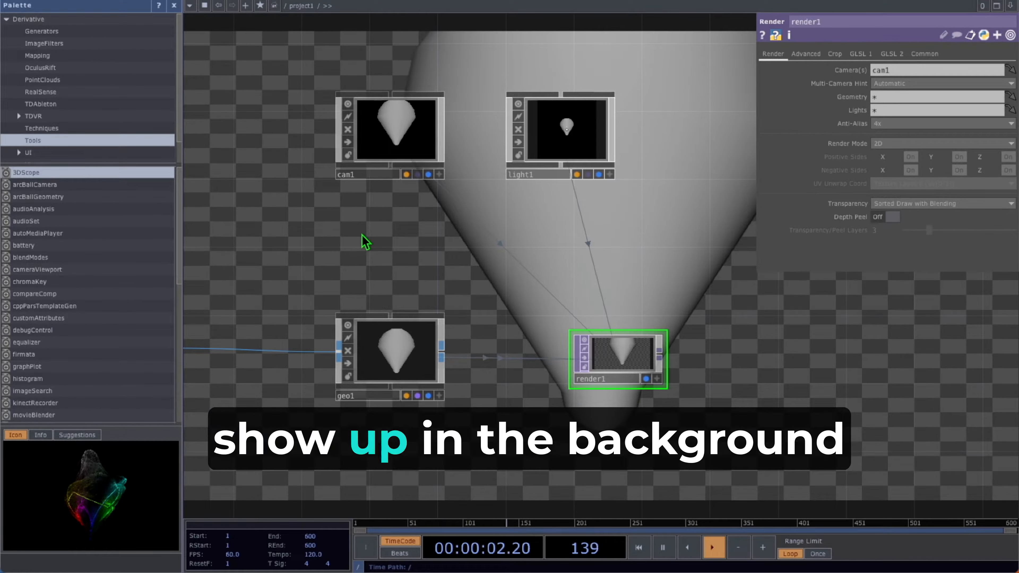
drag(337, 237, 359, 236)
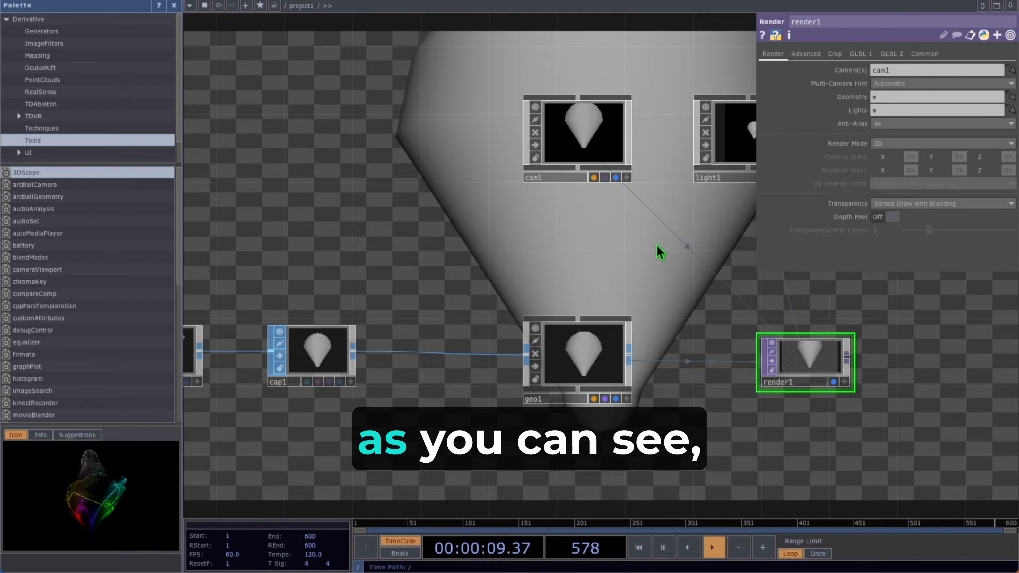
drag(635, 244, 605, 262)
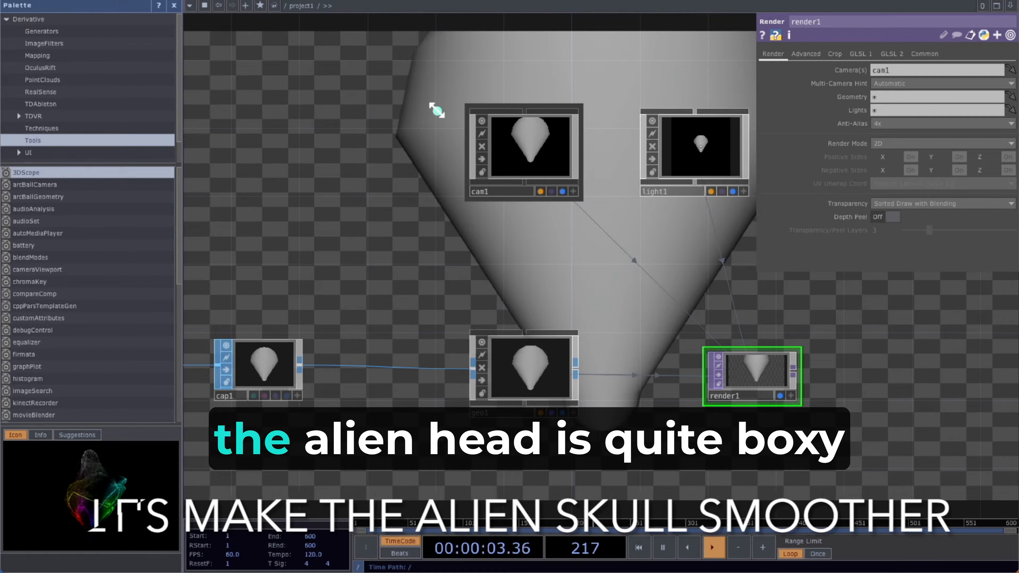
Set the Divisions of both the First U Cap and Last U Cap of cap1 to 40
mouse_move(418, 53)
mouse_down()
mouse_move(385, 154)
mouse_move(572, 366)
mouse_up()
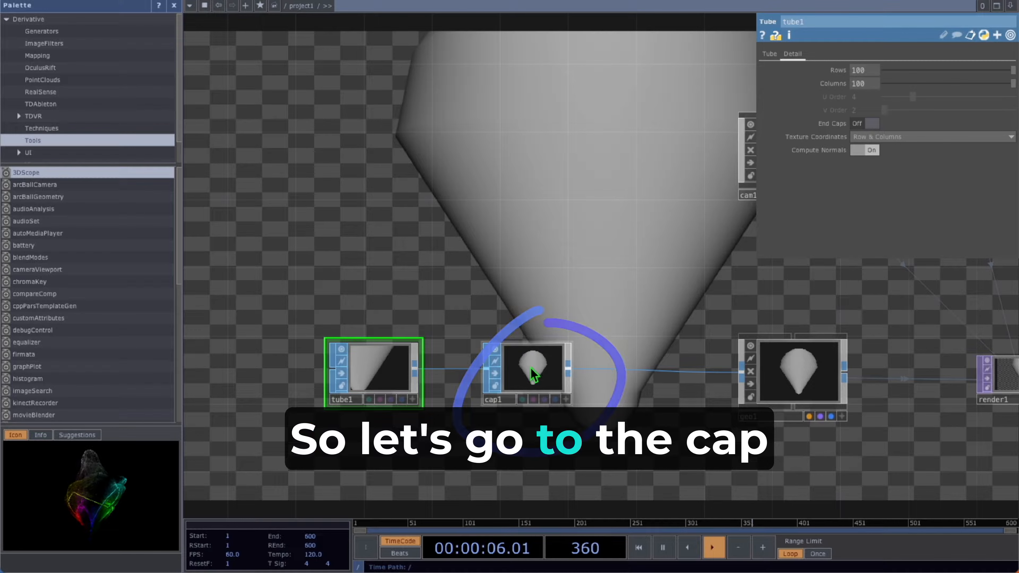
click(533, 376)
click(838, 111)
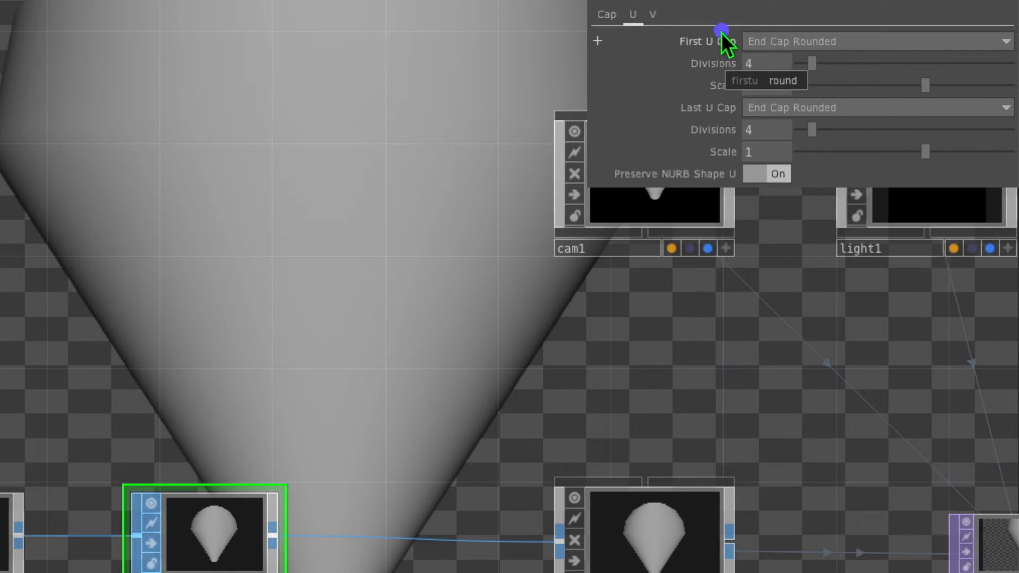
mouse_move(729, 32)
mouse_down()
mouse_move(698, 100)
mouse_move(712, 46)
mouse_move(800, 76)
mouse_up()
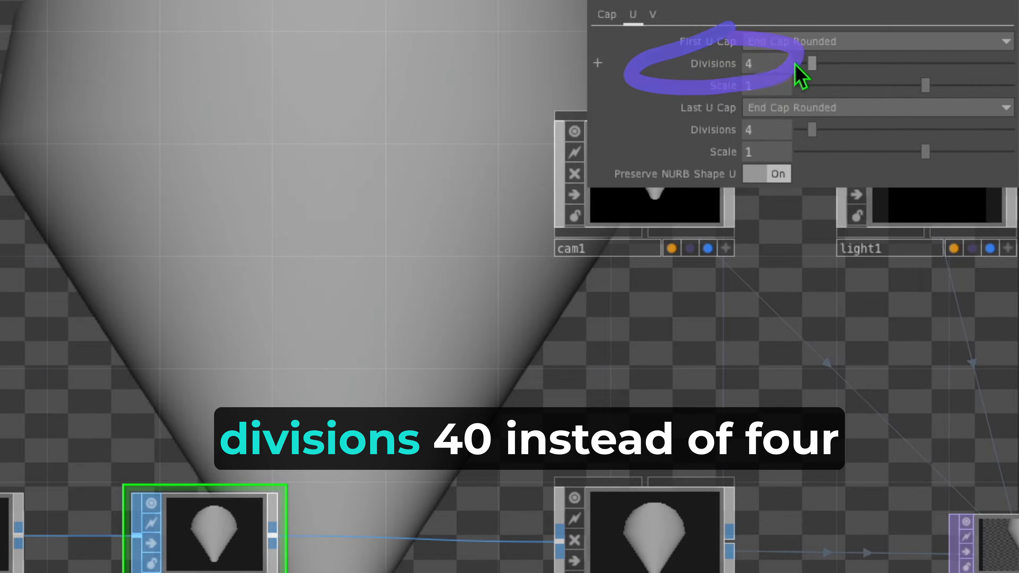
click(771, 58)
key(Return)
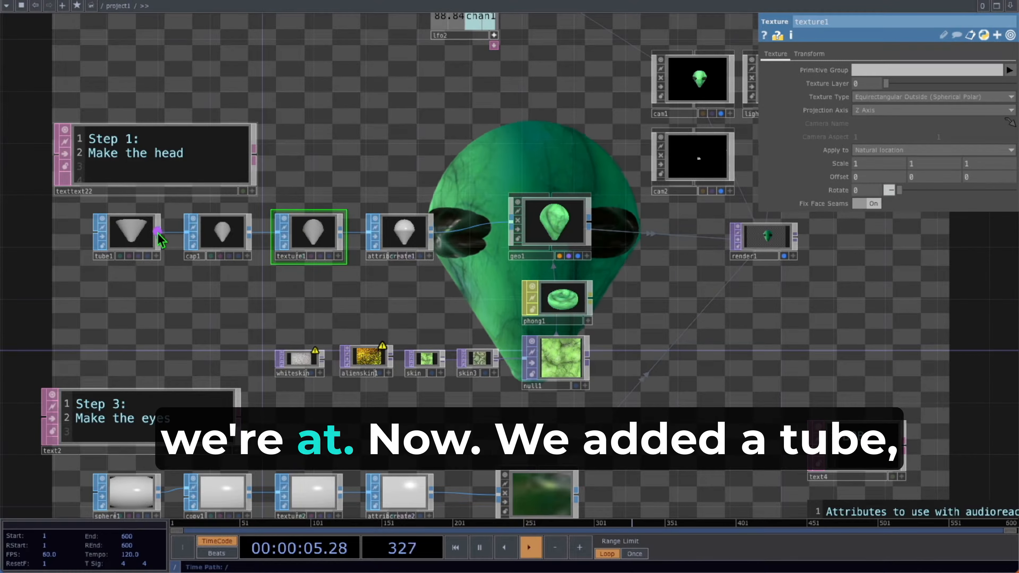
mouse_move(156, 179)
mouse_down()
mouse_move(202, 263)
mouse_move(221, 224)
mouse_move(178, 222)
mouse_move(220, 192)
mouse_up()
click(619, 254)
mouse_move(582, 153)
mouse_down()
mouse_move(578, 255)
mouse_move(596, 167)
mouse_up()
mouse_move(695, 22)
mouse_down()
mouse_move(630, 62)
mouse_move(775, 43)
mouse_move(823, 53)
mouse_up()
mouse_move(798, 193)
mouse_down()
mouse_move(844, 283)
mouse_move(738, 222)
mouse_up()
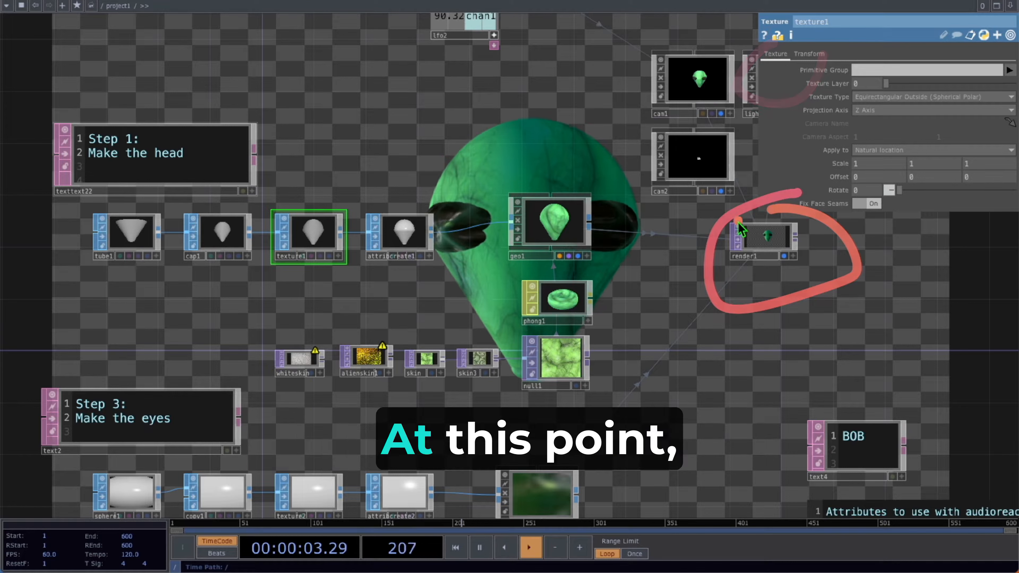
mouse_move(577, 266)
mouse_down()
mouse_move(402, 292)
mouse_move(446, 391)
mouse_move(582, 282)
mouse_move(551, 286)
mouse_move(530, 319)
mouse_move(557, 258)
mouse_up()
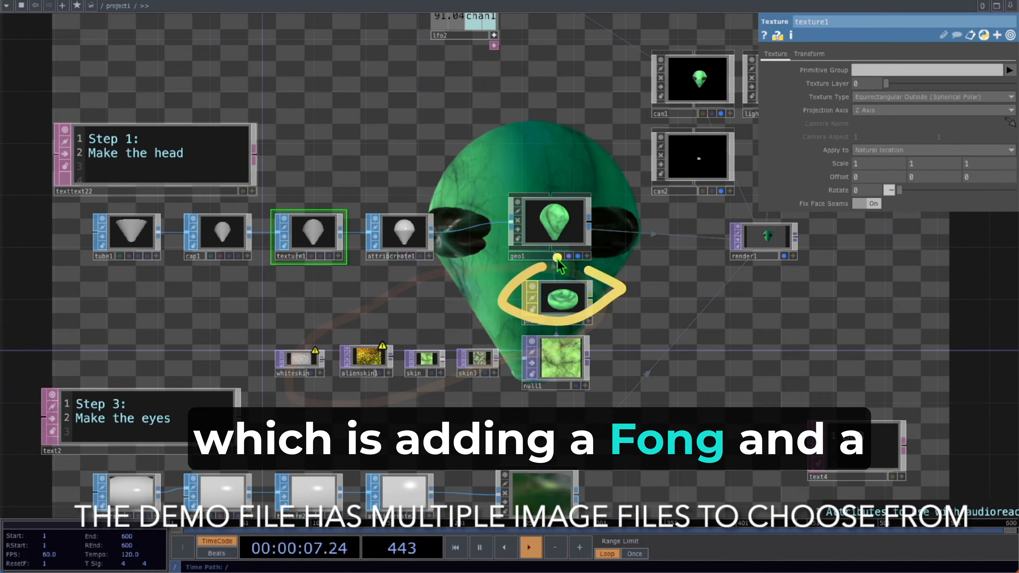
mouse_move(280, 345)
mouse_down()
mouse_move(487, 322)
mouse_move(548, 228)
mouse_up()
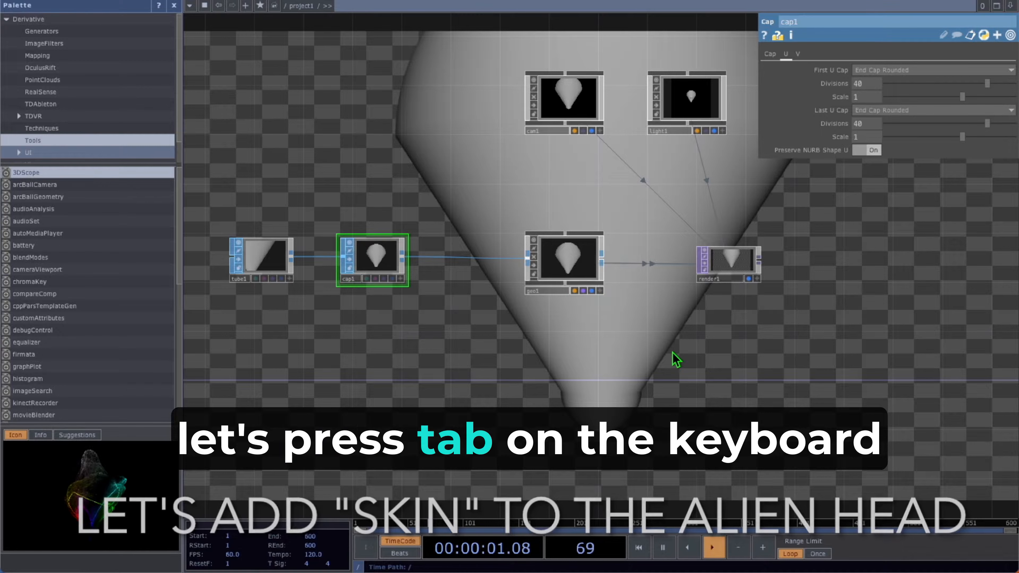
Add a Phong MAT to the network and place it below geo1
key(Tab)
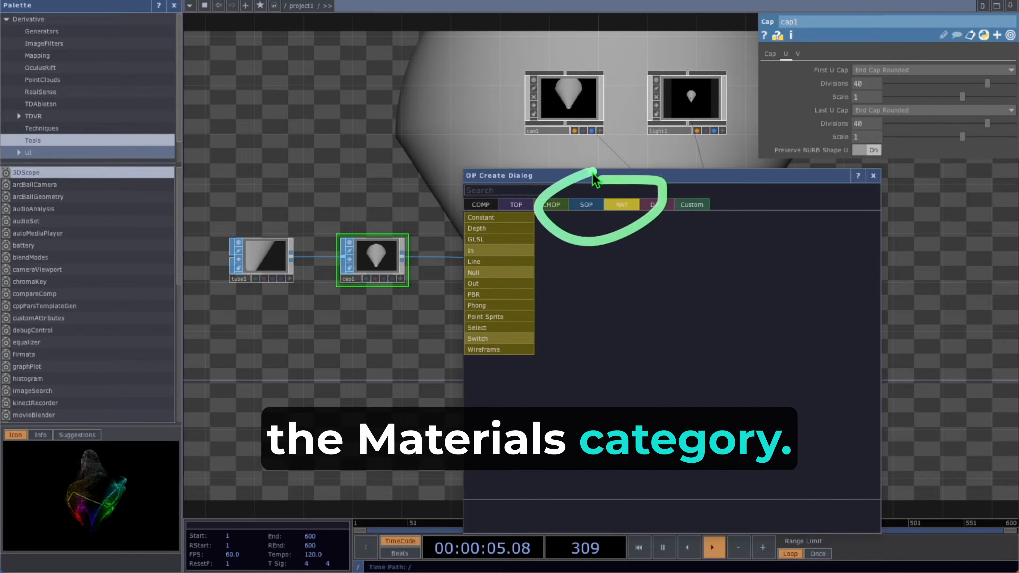
click(481, 306)
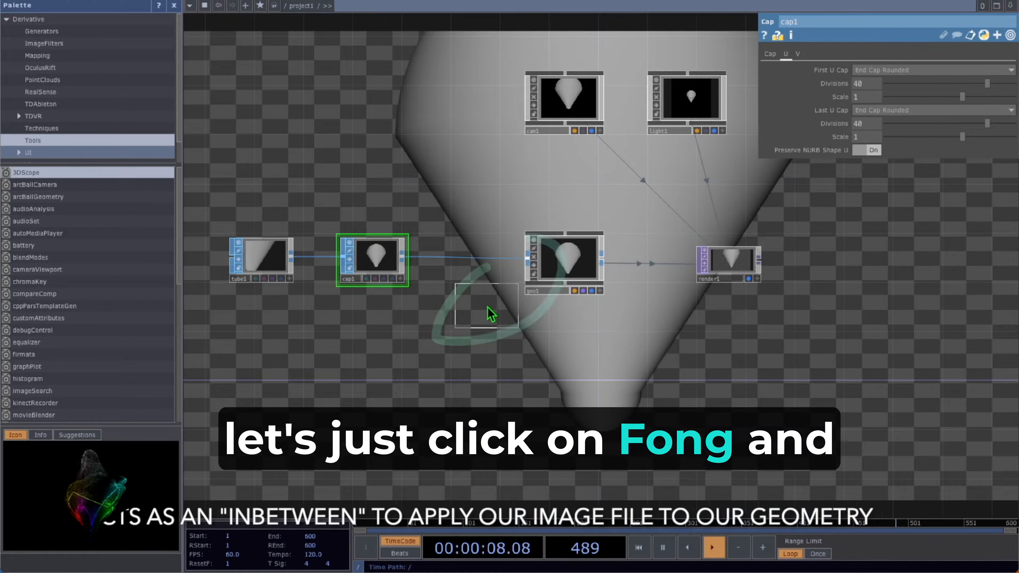
click(564, 356)
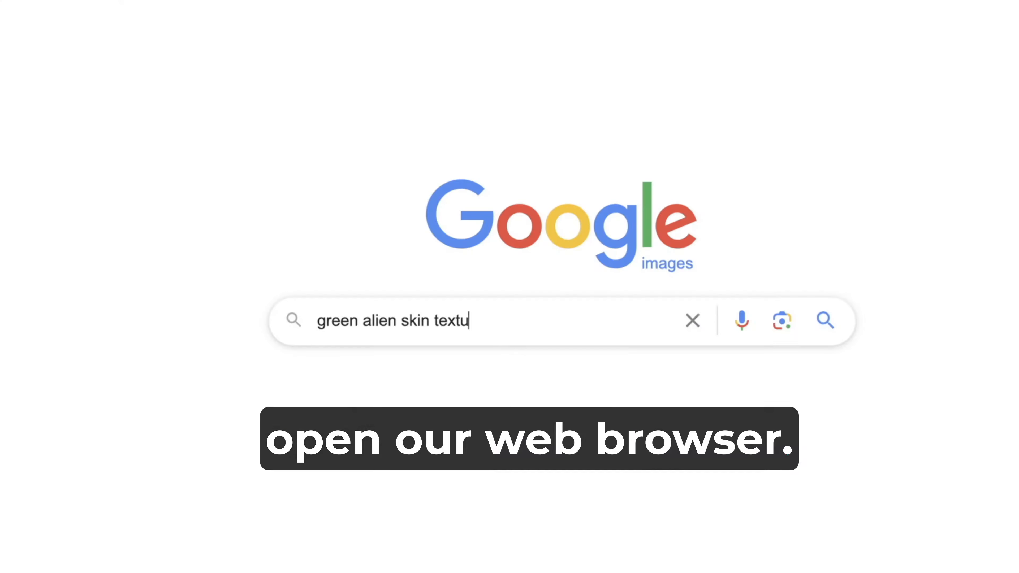
Switch to the web browser, search Google Images for "green alien skin texture" and open the light green veined Adobe Stock result
text(reen alien skin texture)
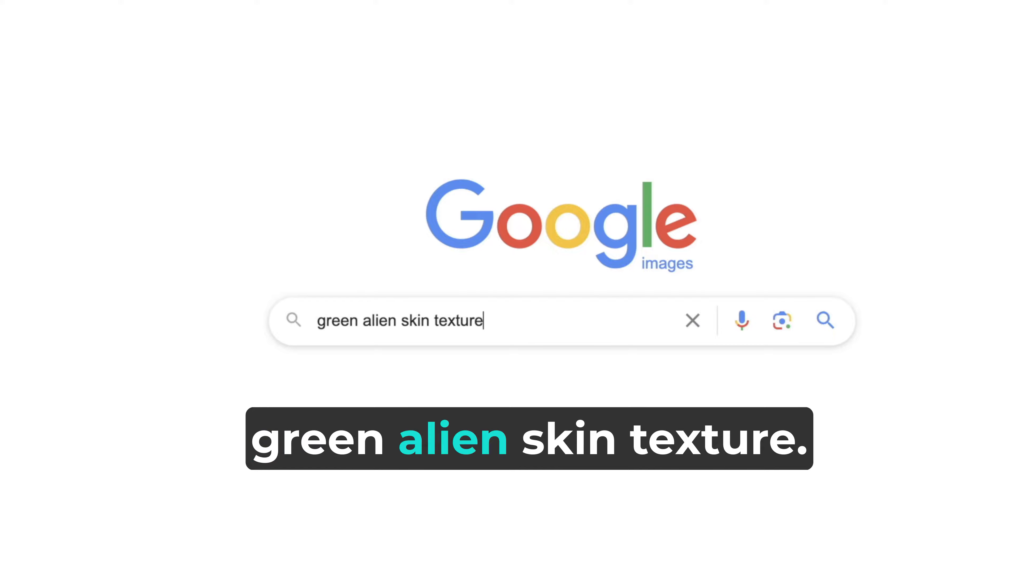
key(Return)
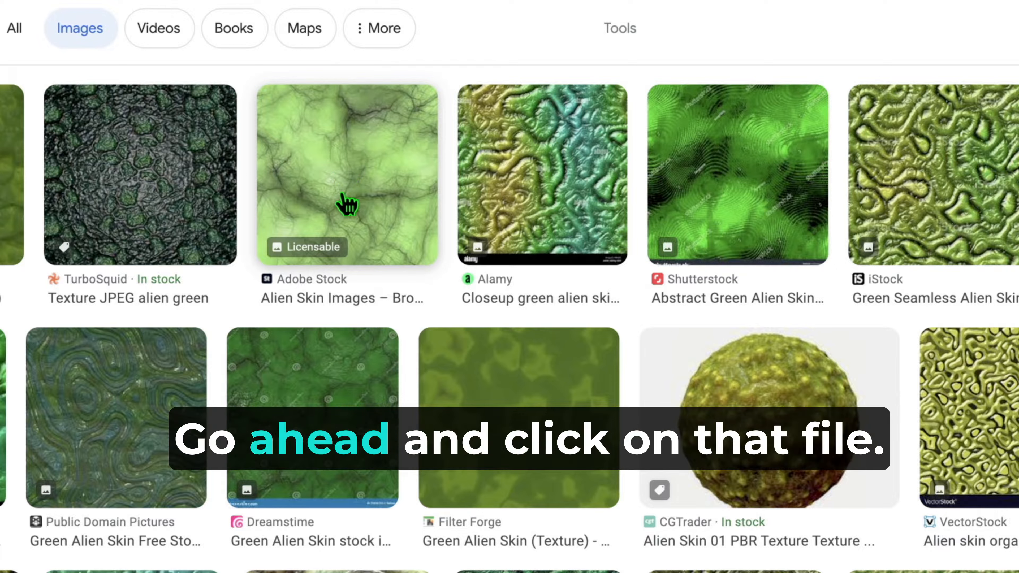
click(357, 196)
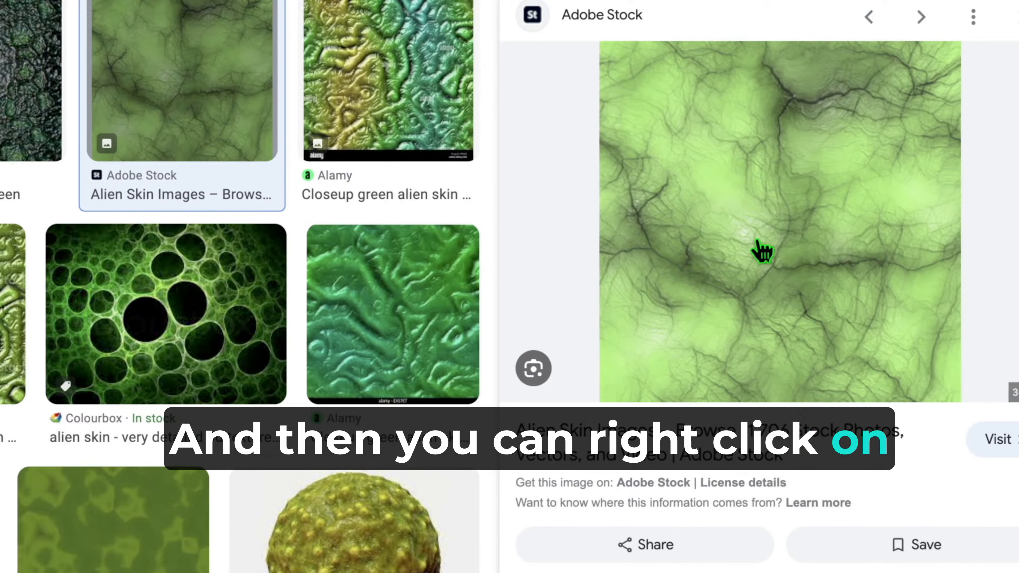
Save the previewed green skin image to the Downloads folder as alienskin3
right_click(761, 251)
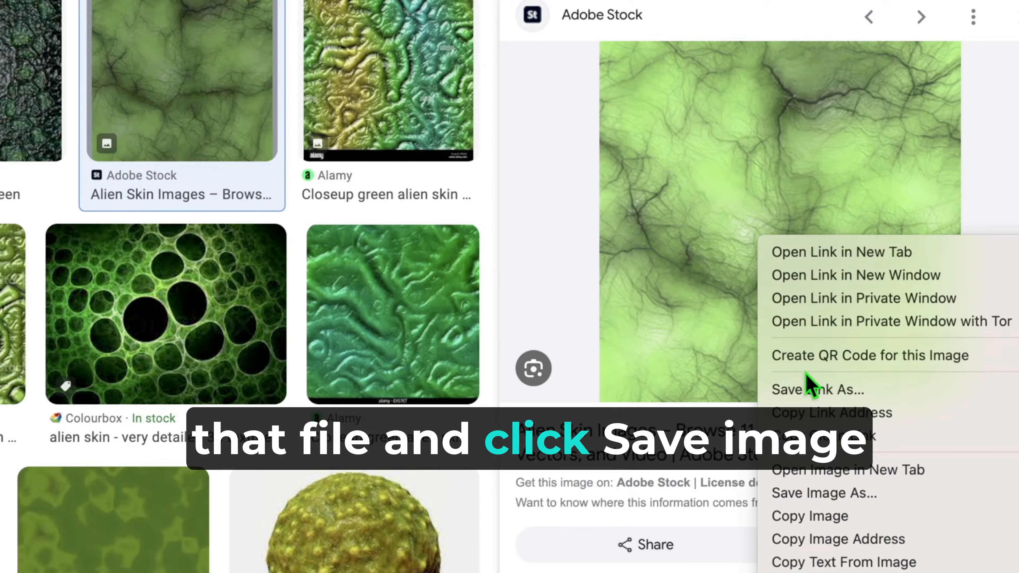
click(808, 492)
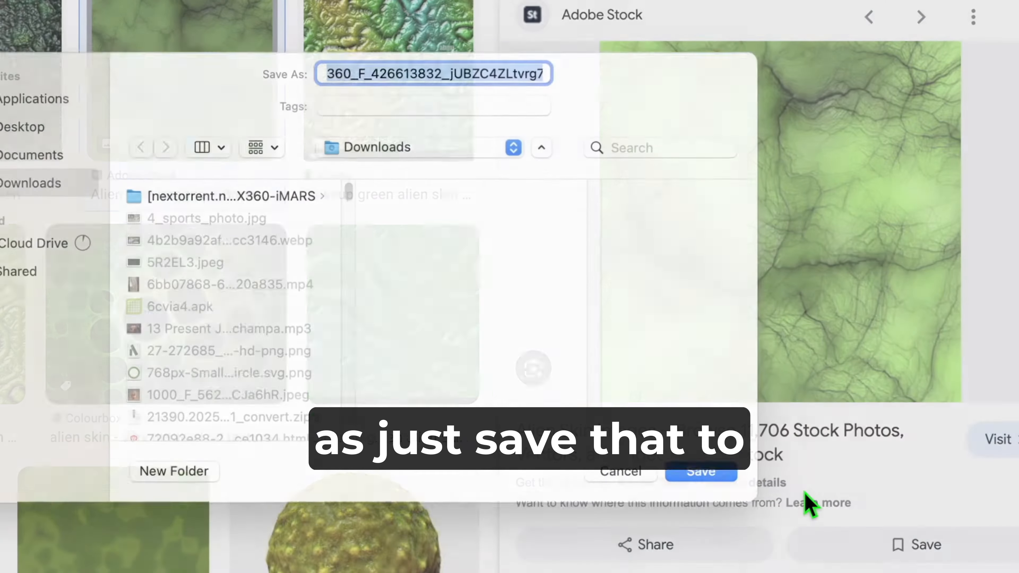
text(alien)
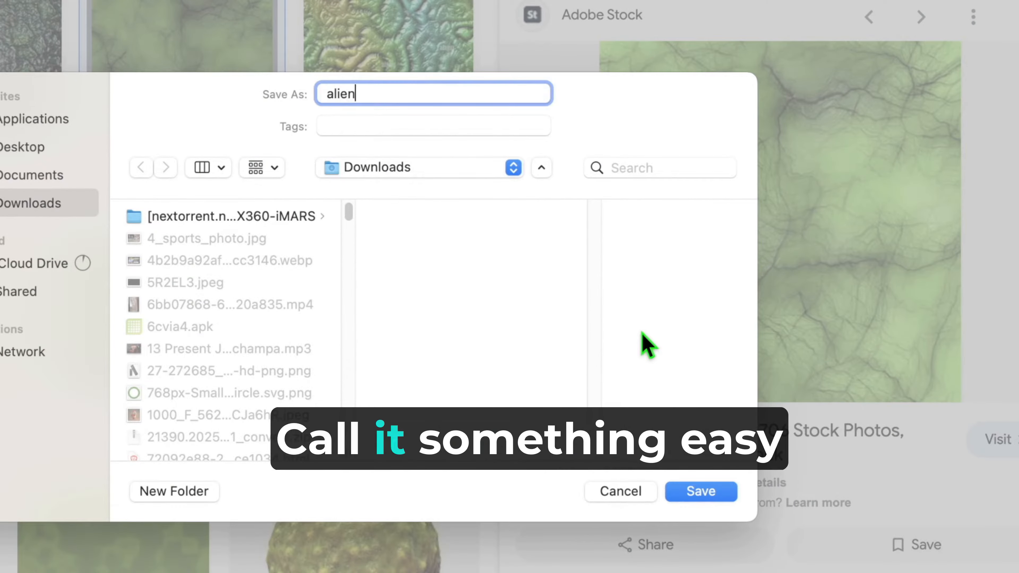
text(skin3)
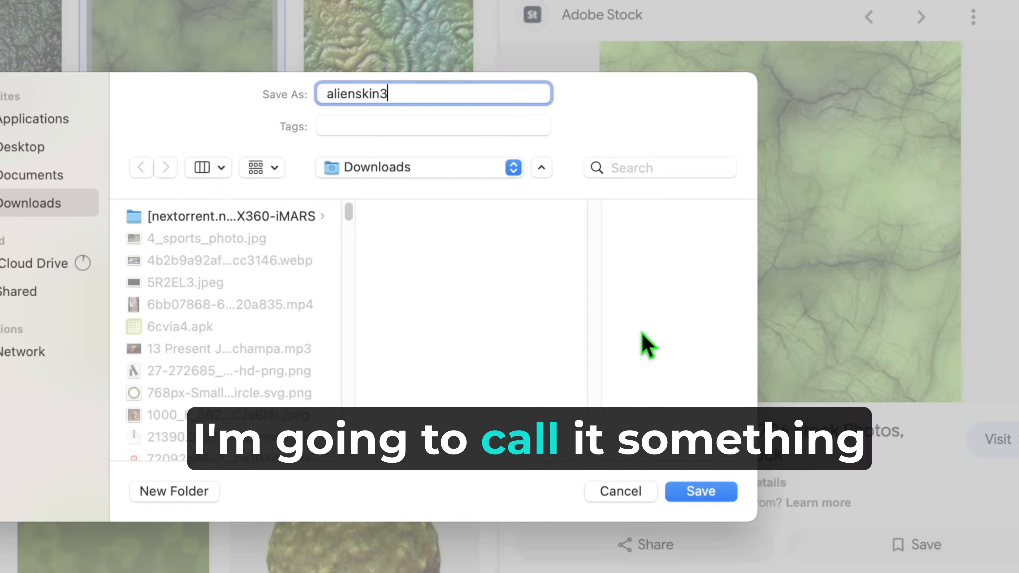
key(Return)
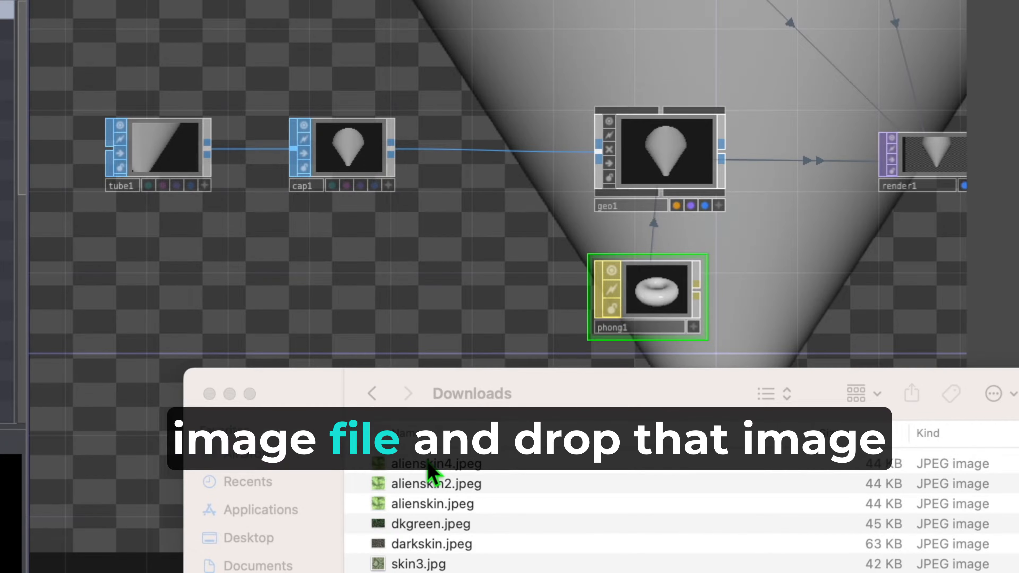
Bring alienskin4.jpeg from the Downloads folder into the TouchDesigner network and place it to the left of phong1
click(438, 465)
drag(440, 465, 478, 319)
click(308, 324)
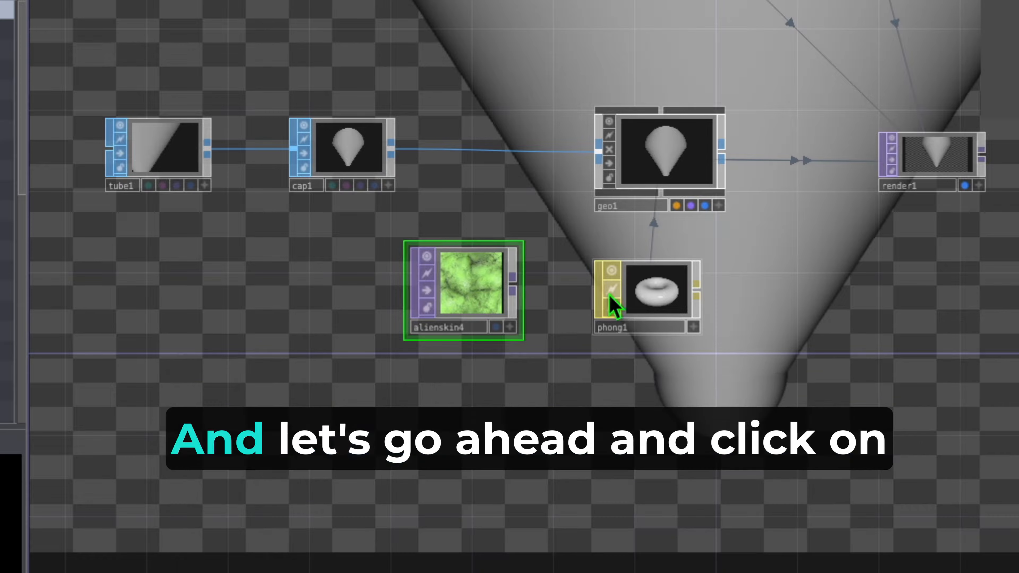
Assign phong1 to geo1 as its Material parameter
click(644, 290)
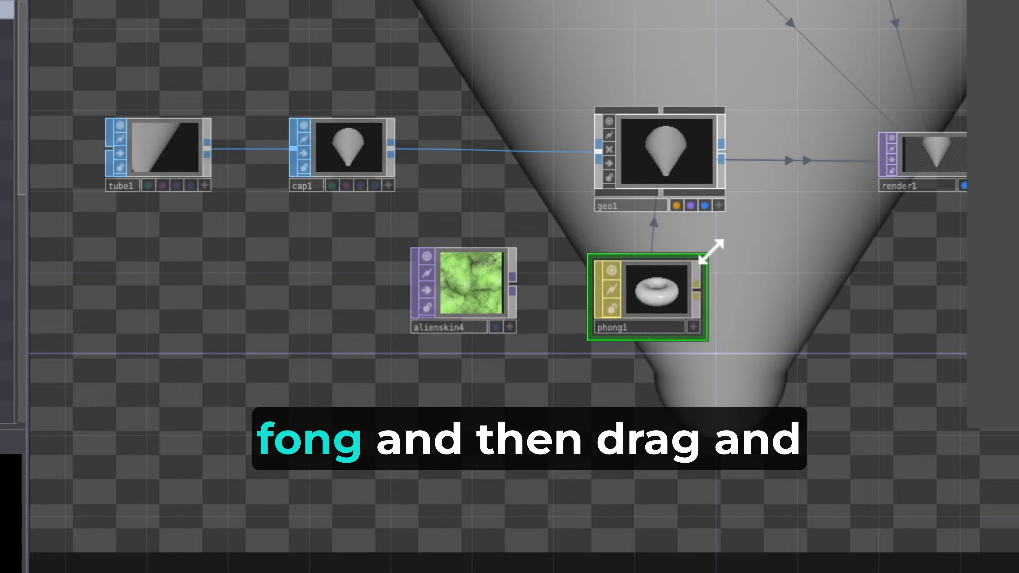
drag(640, 289, 666, 152)
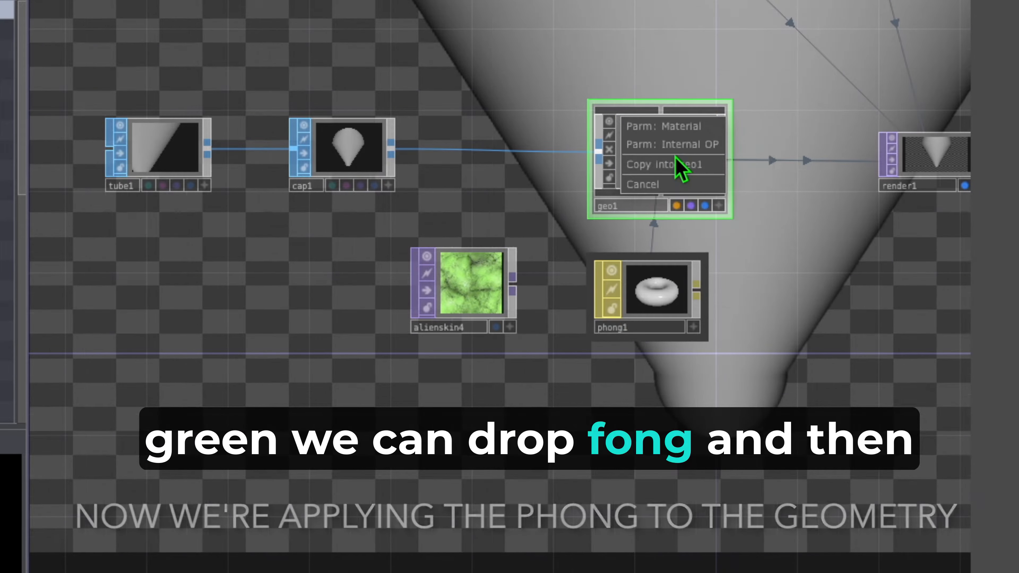
click(661, 129)
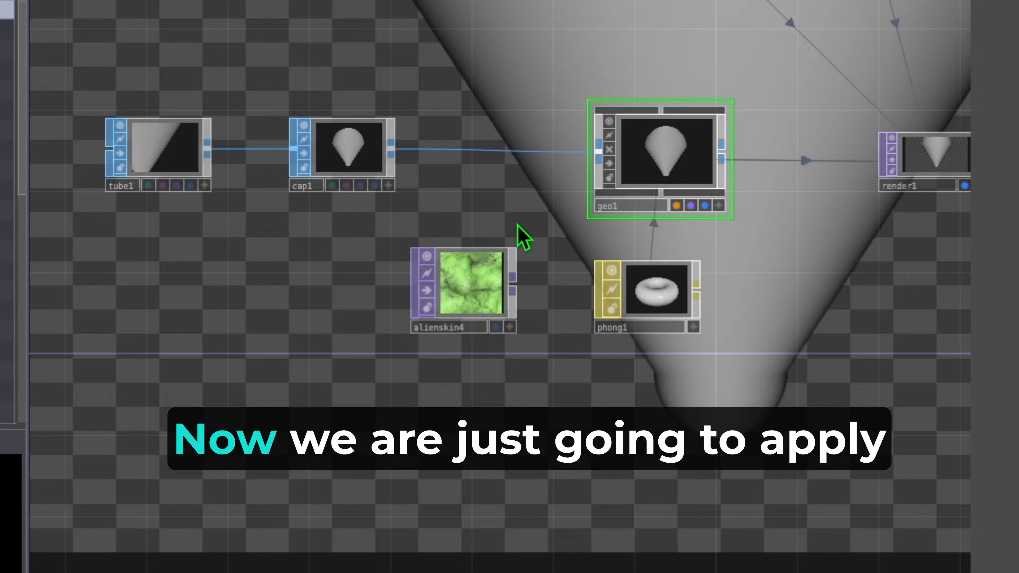
Apply the alienskin4 image to phong1 as its Color Map
drag(483, 293, 644, 286)
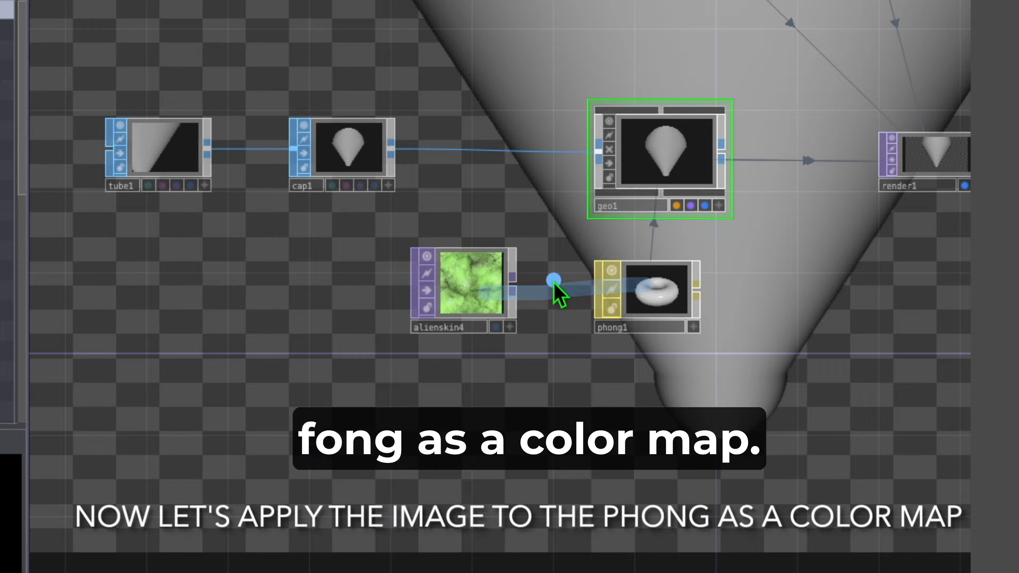
click(474, 293)
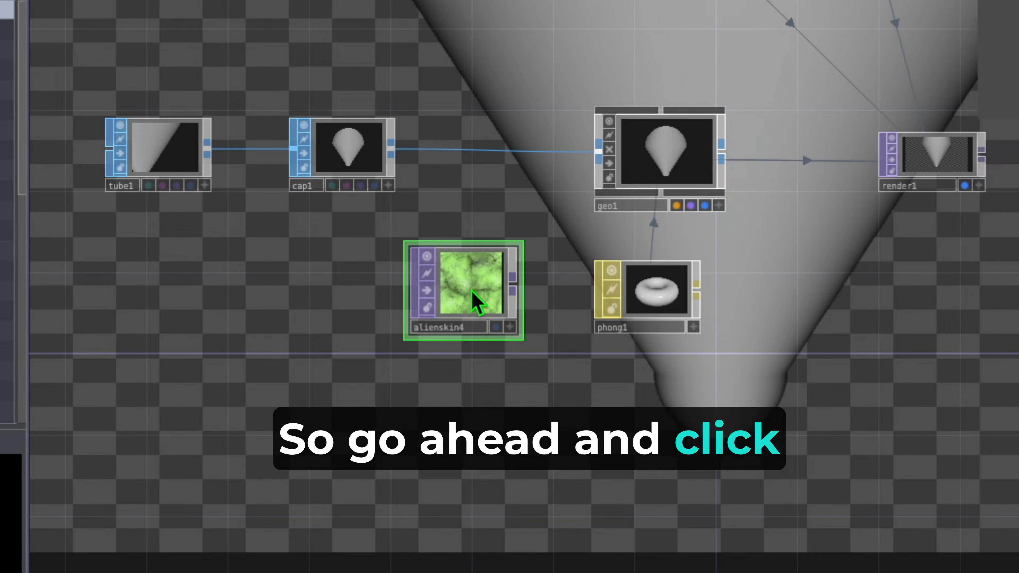
drag(478, 304, 669, 301)
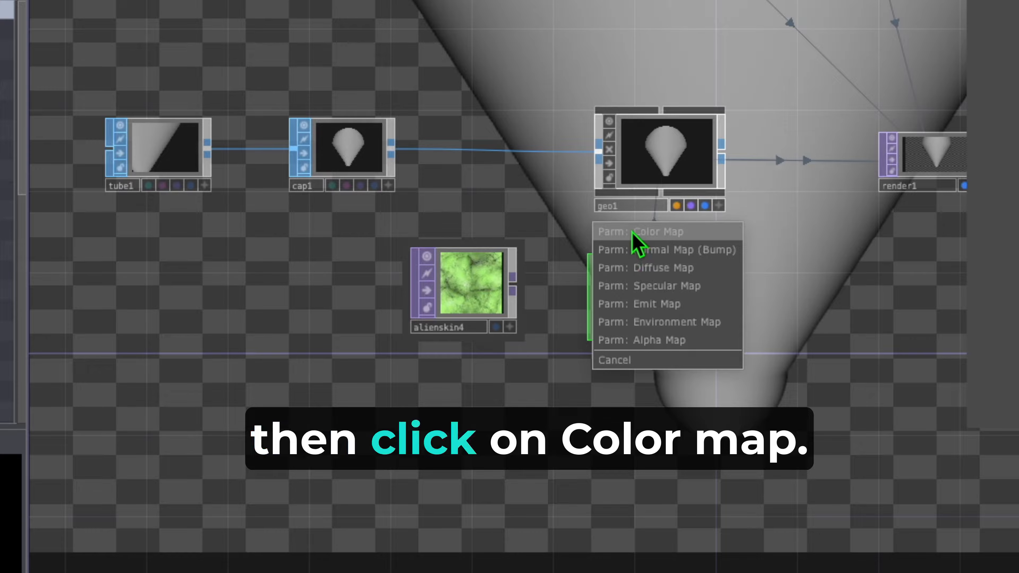
click(619, 234)
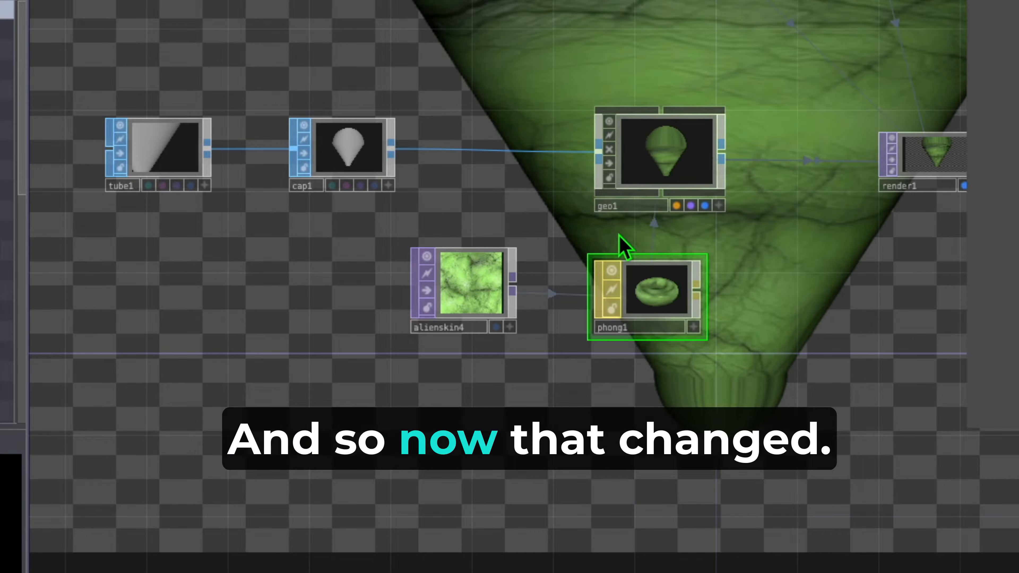
drag(781, 186, 712, 211)
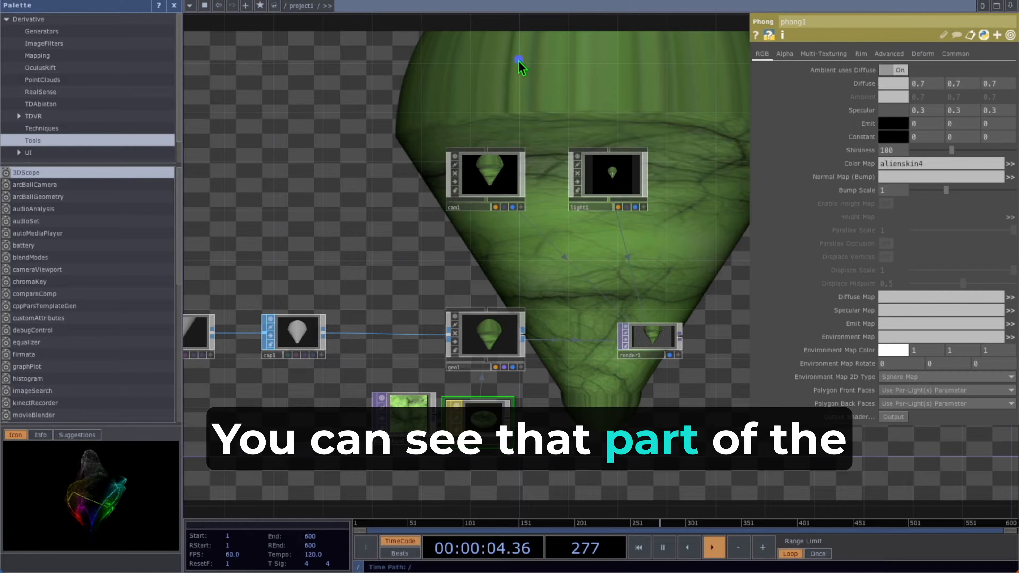
mouse_move(519, 60)
mouse_down()
mouse_move(421, 125)
mouse_move(690, 223)
mouse_move(519, 68)
mouse_move(429, 130)
mouse_up()
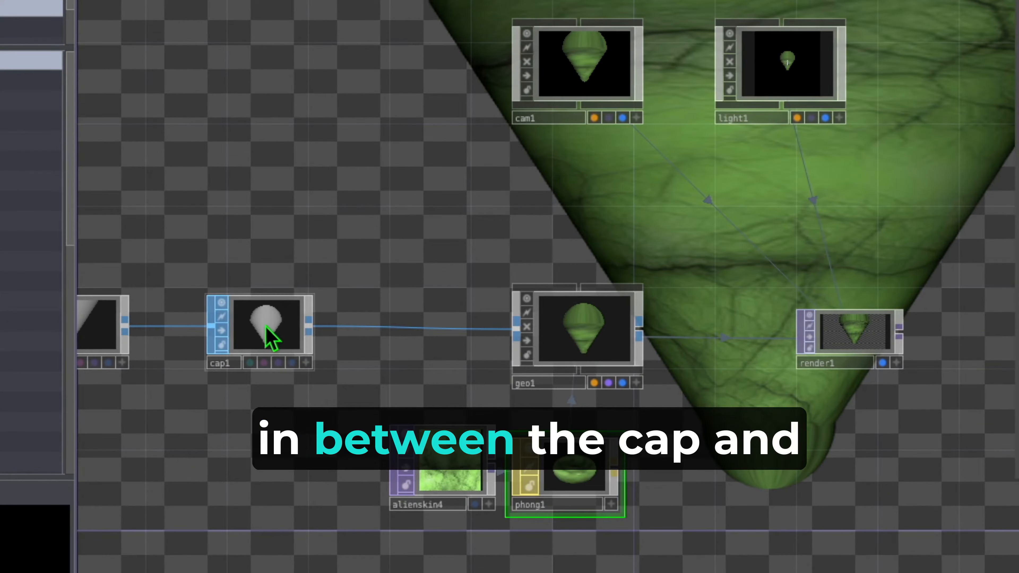
Insert a Texture SOP on the connection between cap1 and geo1
click(299, 335)
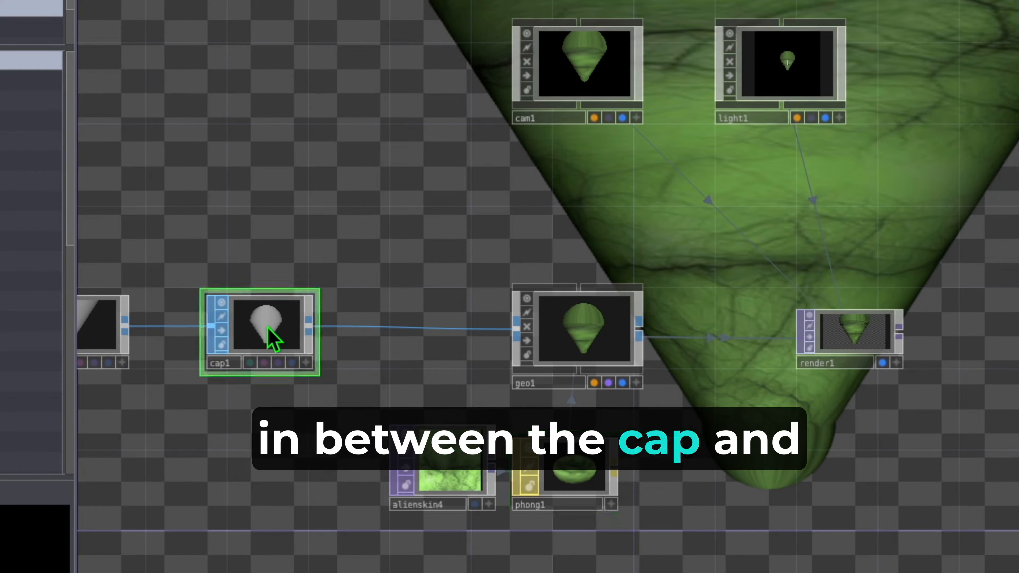
click(557, 312)
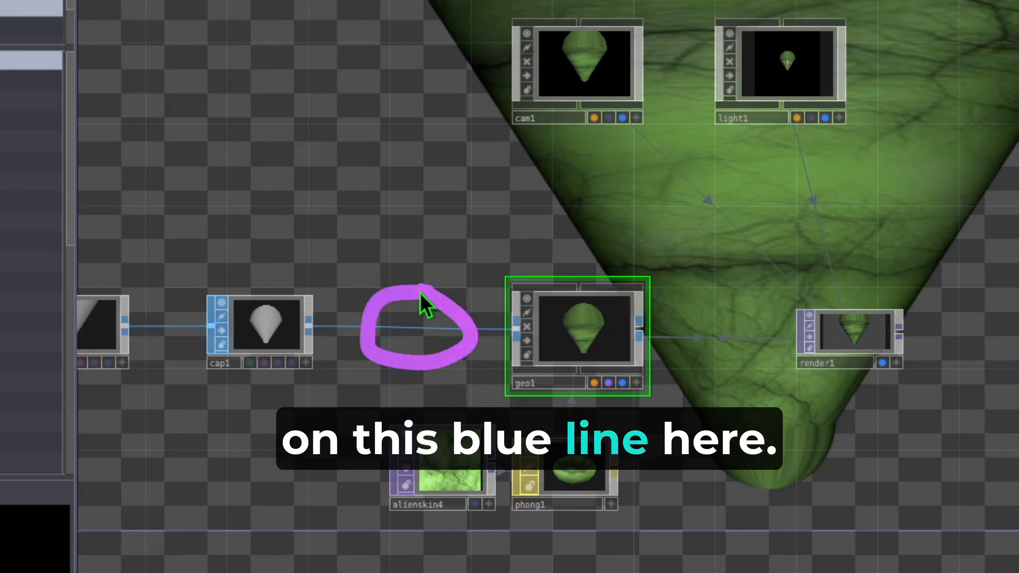
right_click(415, 329)
click(451, 305)
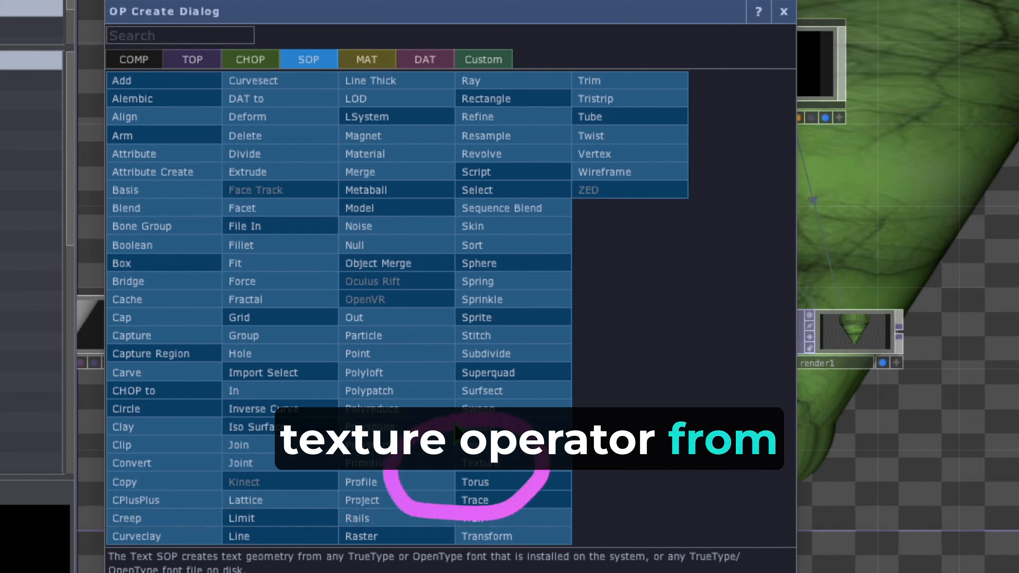
click(482, 466)
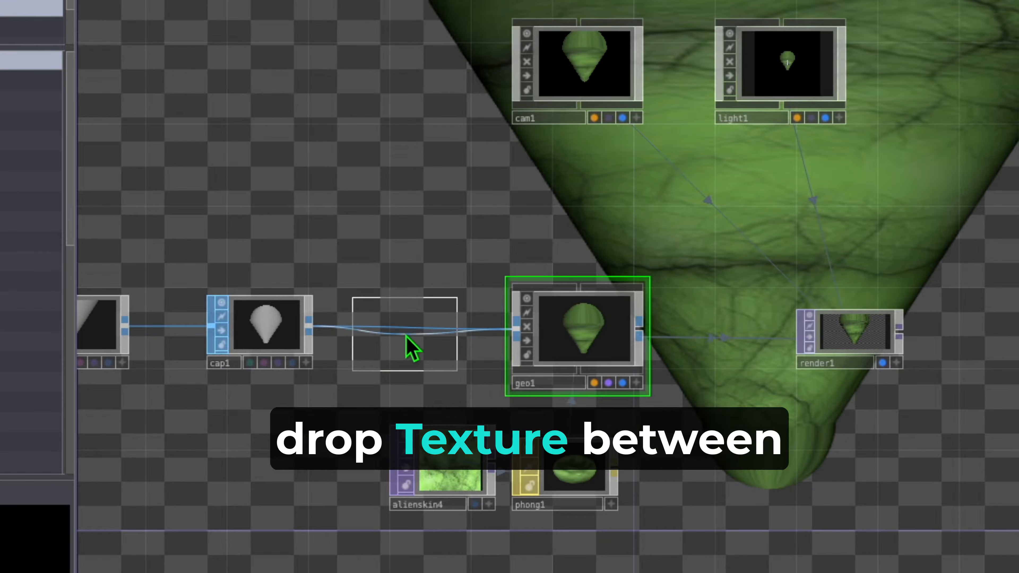
click(414, 343)
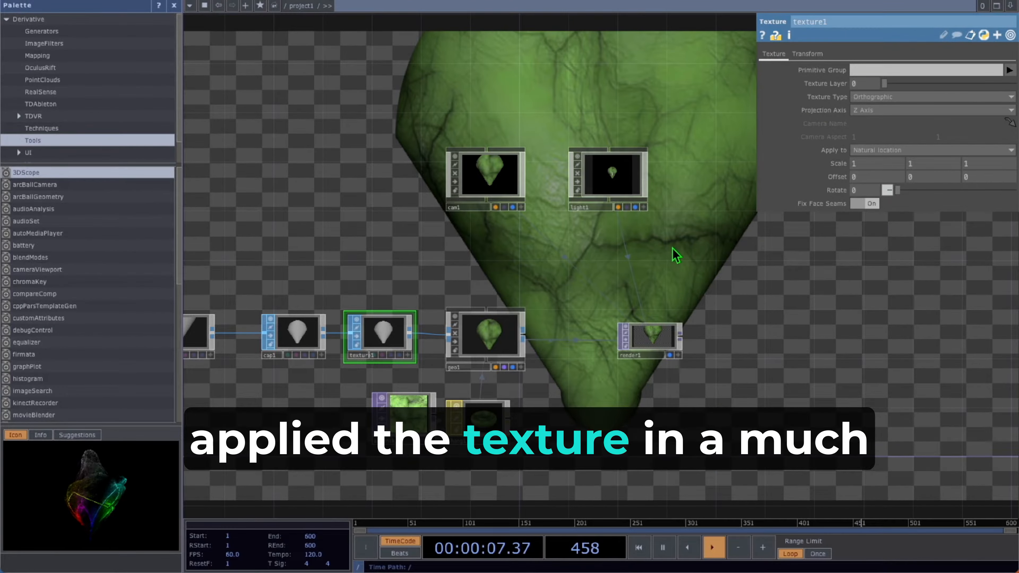
drag(676, 256, 642, 221)
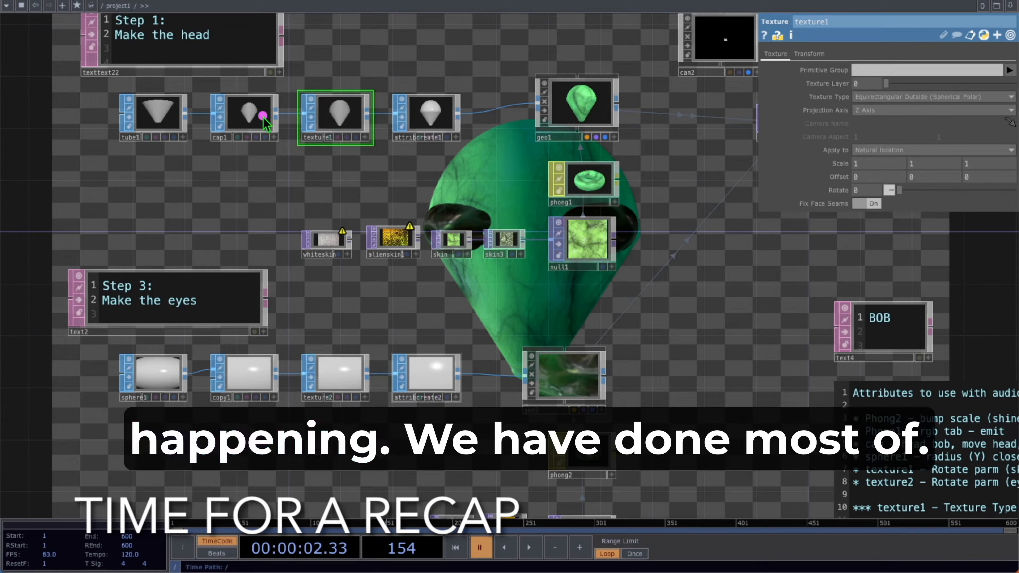
mouse_move(217, 56)
mouse_down()
mouse_move(393, 217)
mouse_move(534, 70)
mouse_move(369, 66)
mouse_up()
mouse_move(749, 17)
mouse_down()
mouse_move(541, 201)
mouse_move(746, 74)
mouse_move(722, 67)
mouse_up()
mouse_move(596, 149)
mouse_down()
mouse_move(556, 272)
mouse_move(563, 160)
mouse_move(521, 148)
mouse_up()
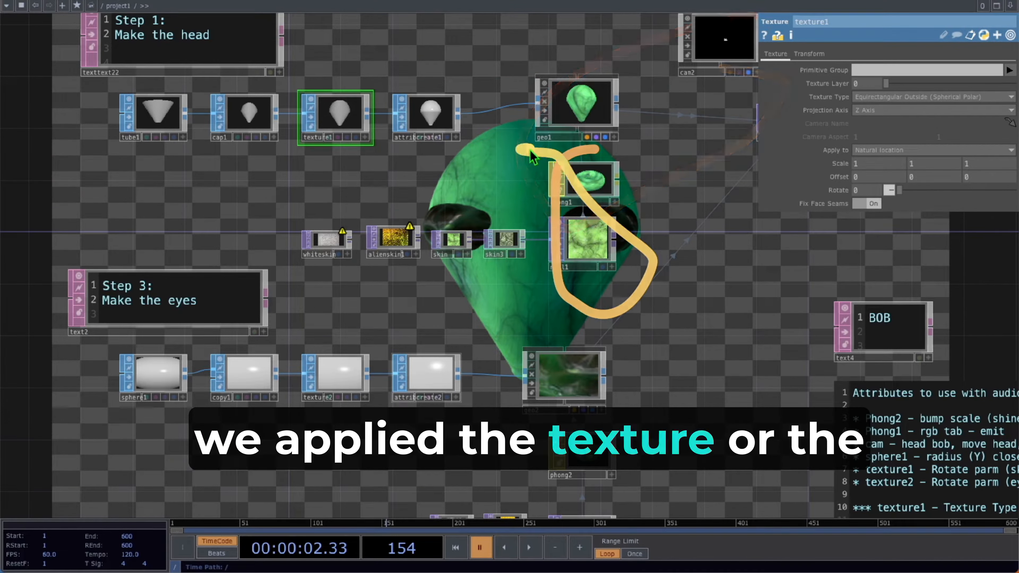
mouse_move(642, 157)
mouse_down()
mouse_move(508, 235)
mouse_move(588, 194)
mouse_move(572, 186)
mouse_up()
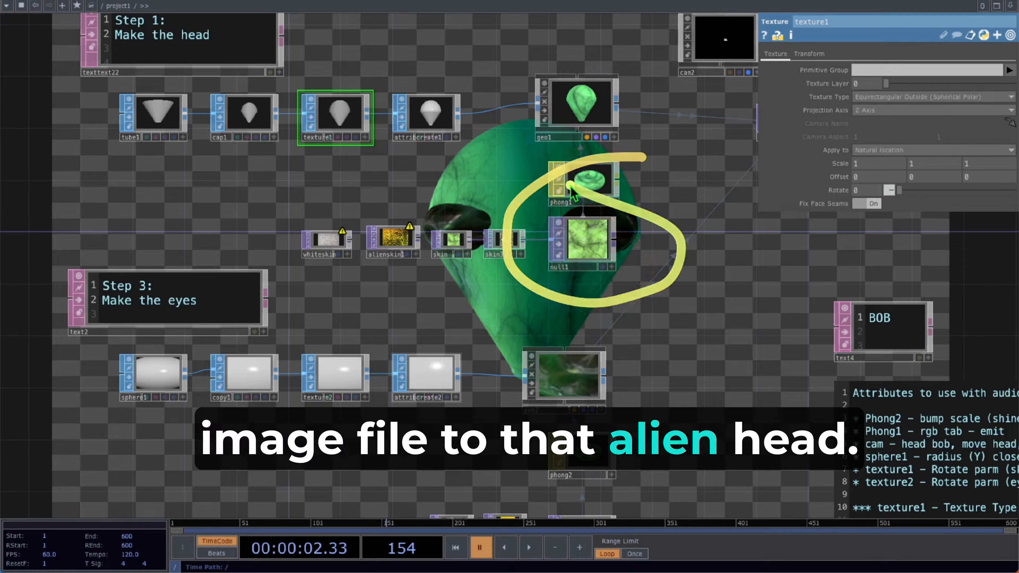
mouse_move(286, 306)
mouse_down()
mouse_move(64, 392)
mouse_move(780, 346)
mouse_move(290, 309)
mouse_up()
mouse_move(327, 277)
mouse_down()
mouse_move(118, 334)
mouse_move(98, 383)
mouse_move(201, 357)
mouse_move(136, 347)
mouse_up()
mouse_move(251, 317)
mouse_down()
mouse_move(193, 360)
mouse_move(308, 350)
mouse_move(249, 338)
mouse_up()
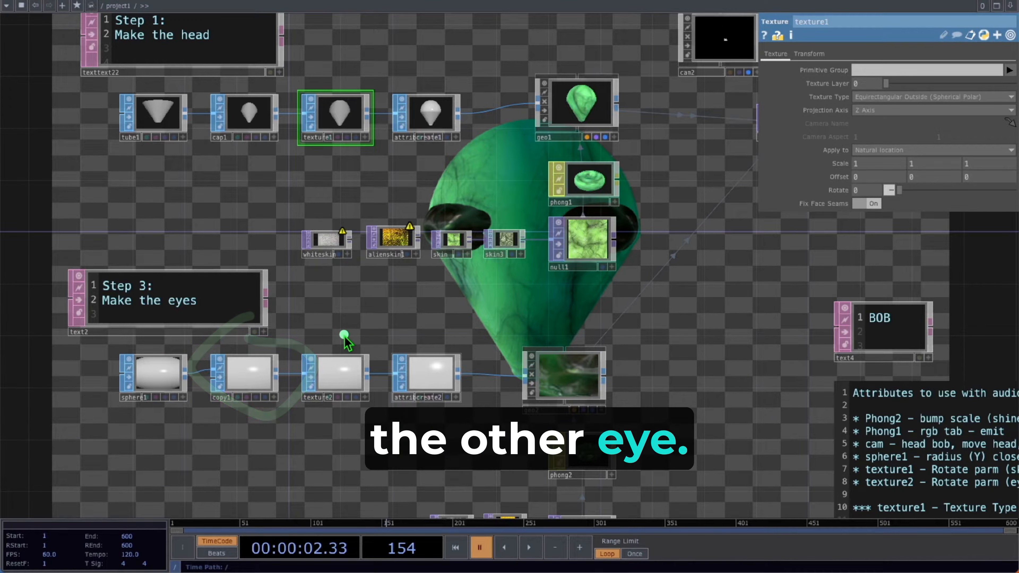
drag(326, 421, 339, 353)
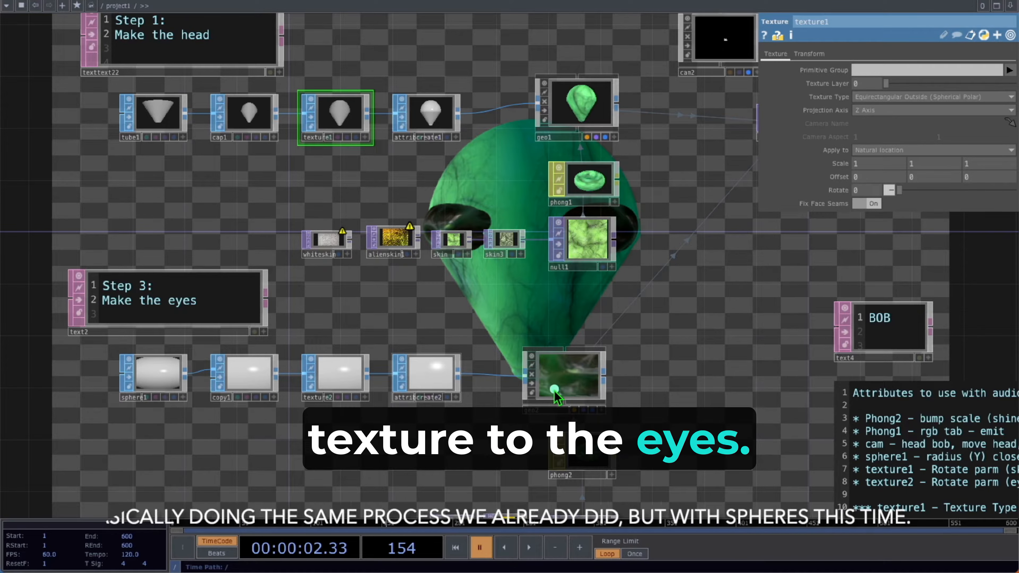
mouse_move(174, 328)
mouse_down()
mouse_move(131, 454)
mouse_move(158, 323)
mouse_move(128, 320)
mouse_up()
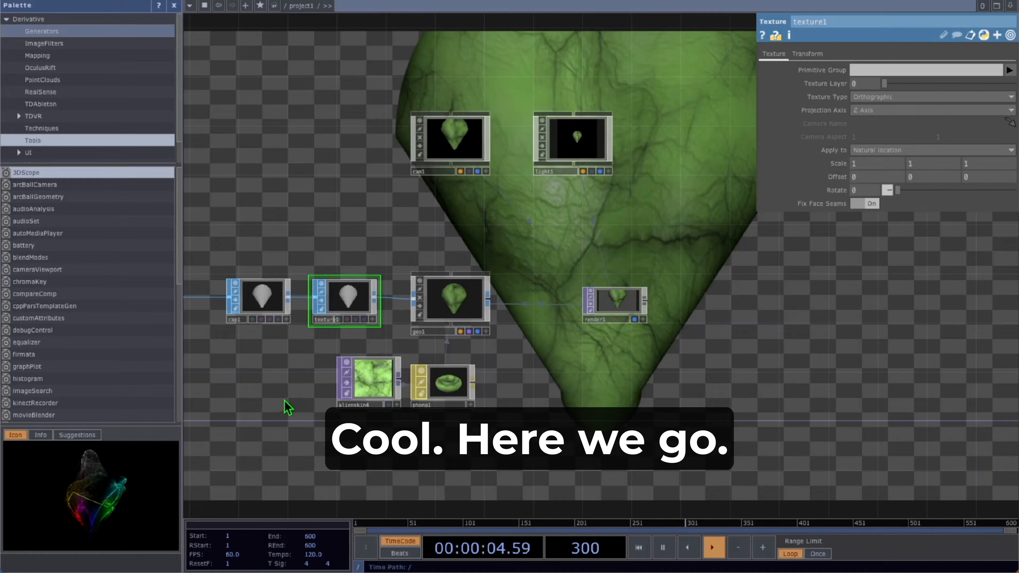
Close the Palette and add a Sphere SOP in the empty network area below tube1
drag(313, 368, 417, 281)
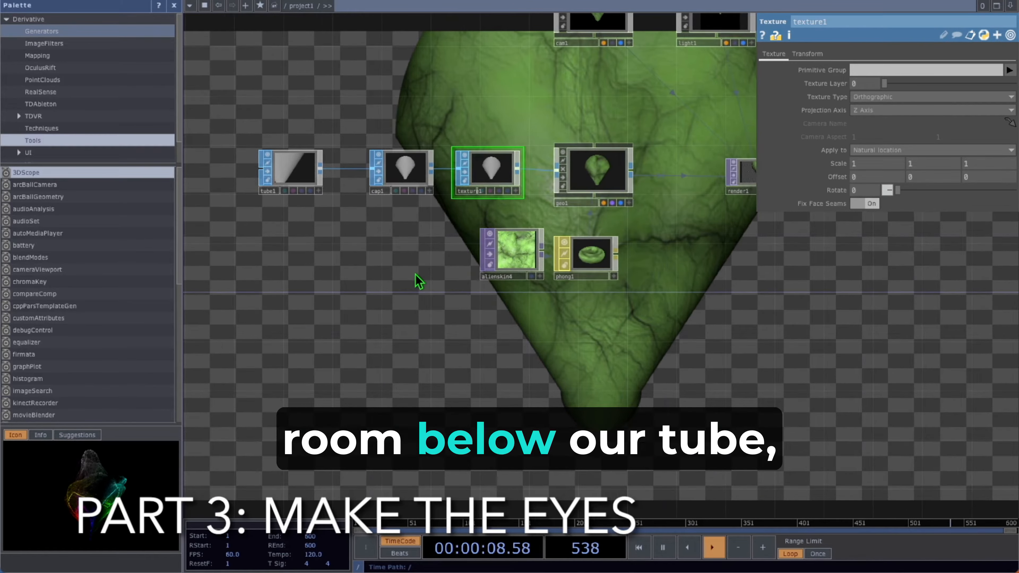
click(175, 9)
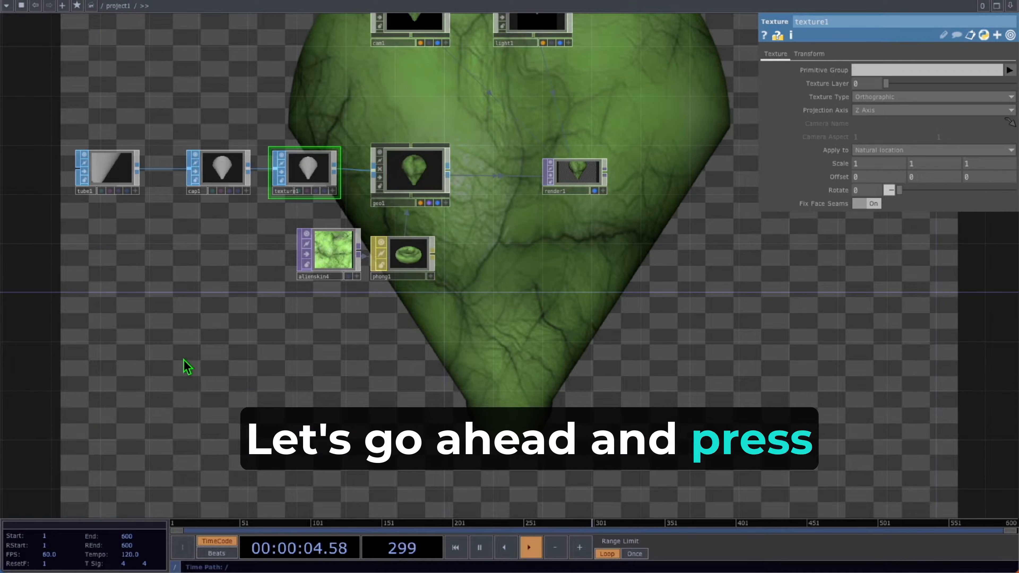
key(Tab)
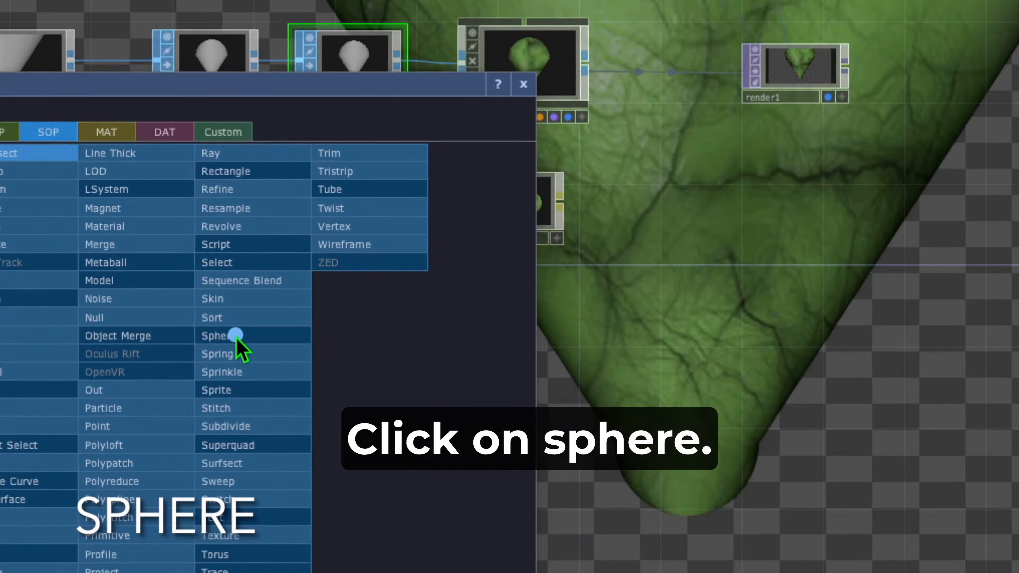
click(236, 338)
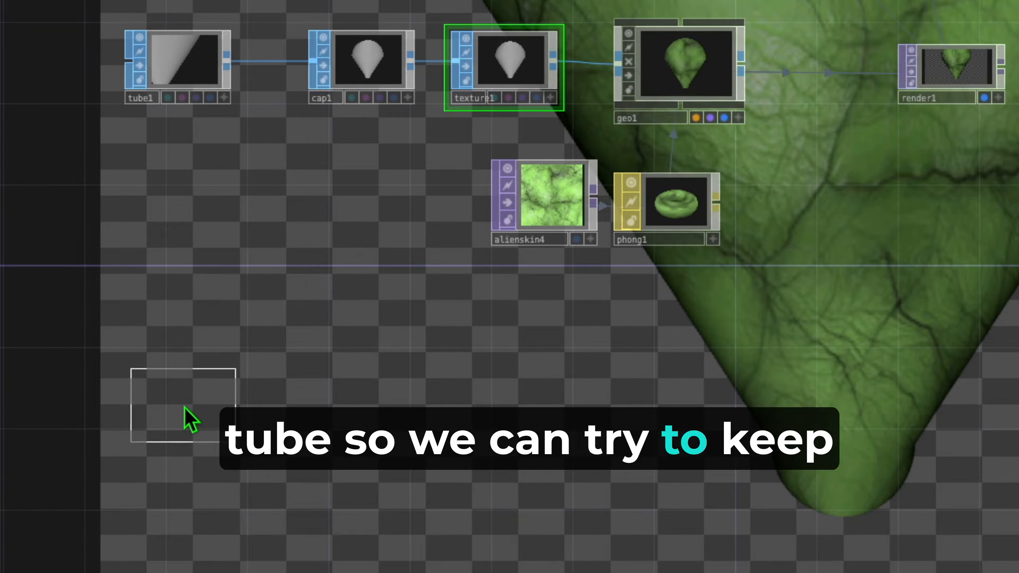
click(184, 407)
Add a Copy SOP beside sphere1 and connect the output of sphere1 to its input
scroll(188, 411, down, 2)
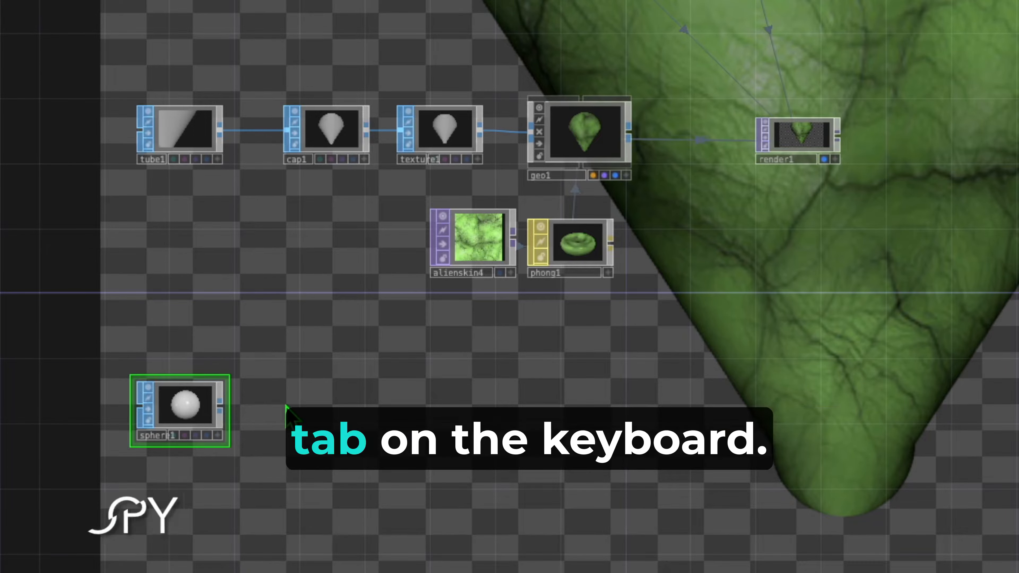
key(Tab)
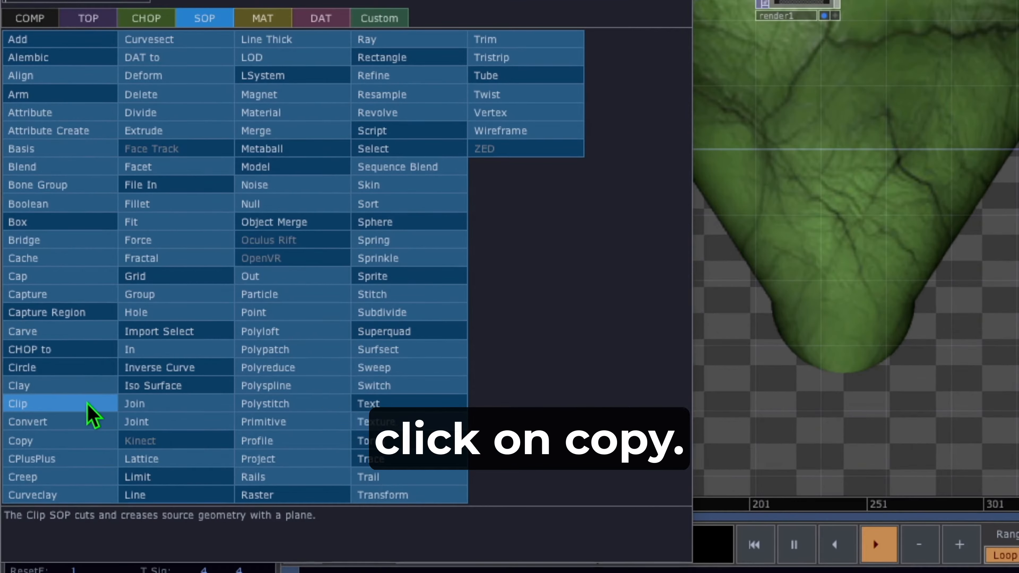
click(50, 441)
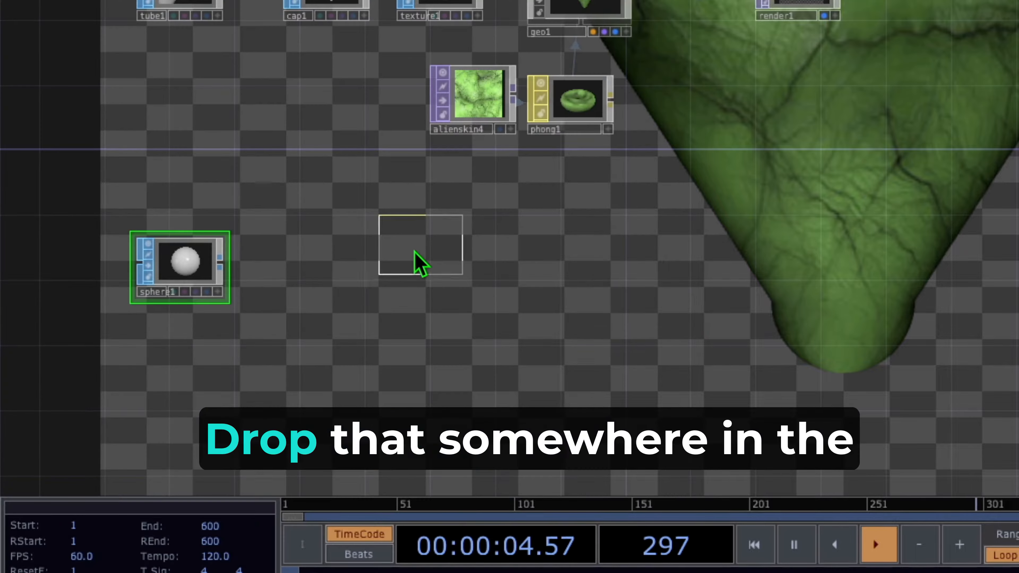
click(331, 275)
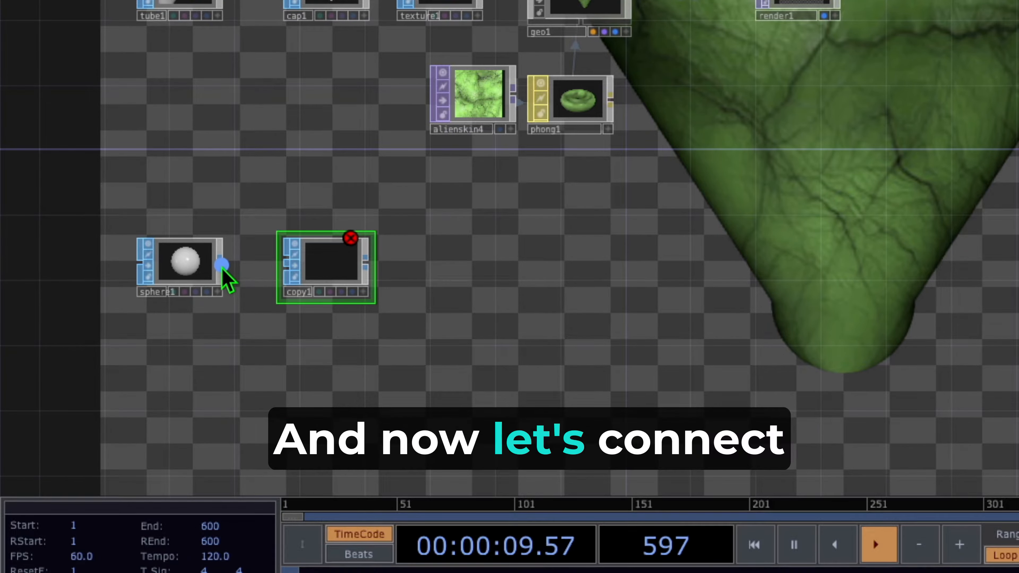
drag(222, 266, 286, 263)
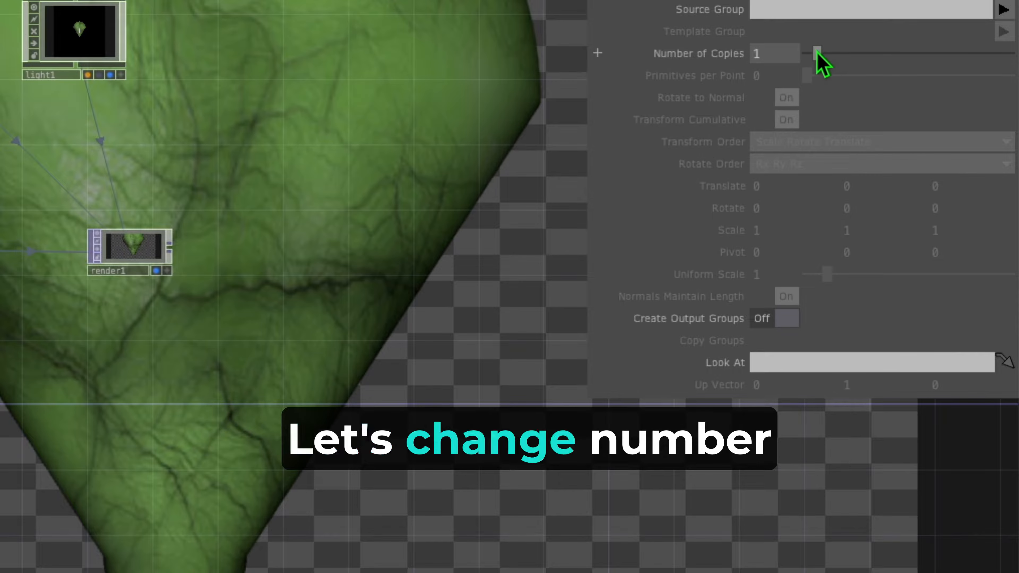
Set the Number of Copies on copy1 to 2 and increase its X Translate until the two spheres stand apart side by side
drag(821, 54, 826, 55)
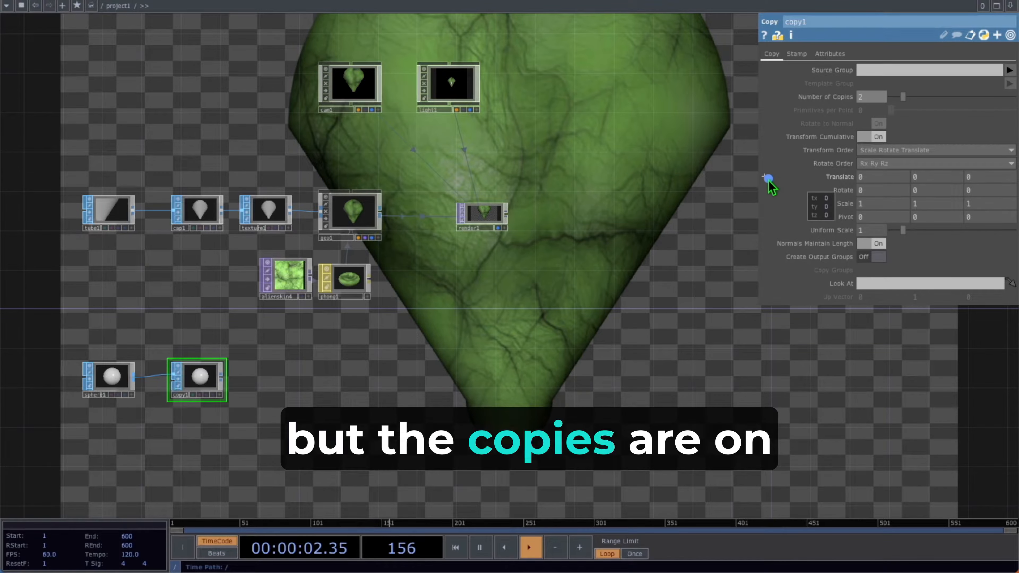
mouse_move(753, 177)
mouse_down()
mouse_move(896, 209)
mouse_move(821, 141)
mouse_up()
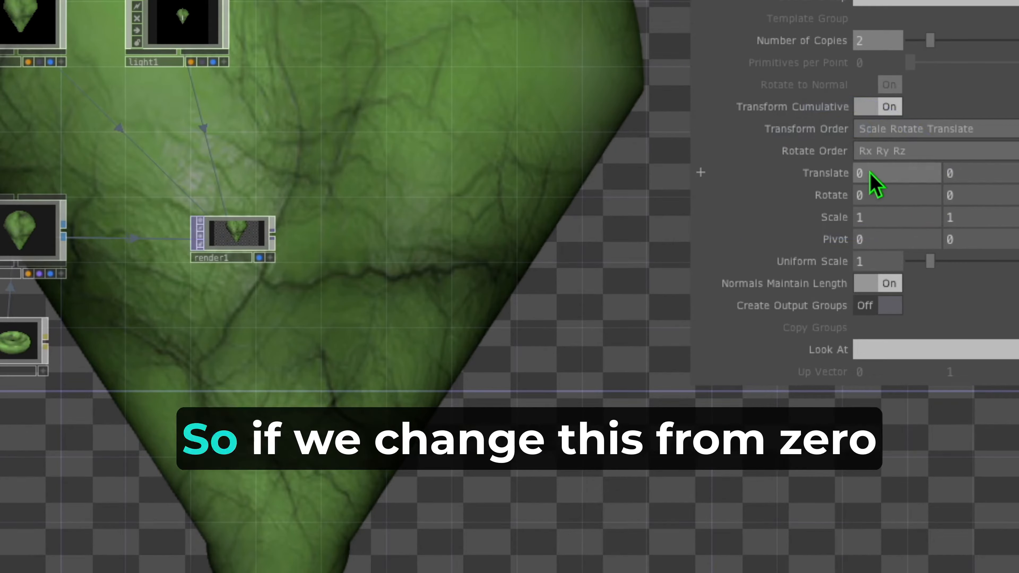
middle_drag(876, 186, 877, 136)
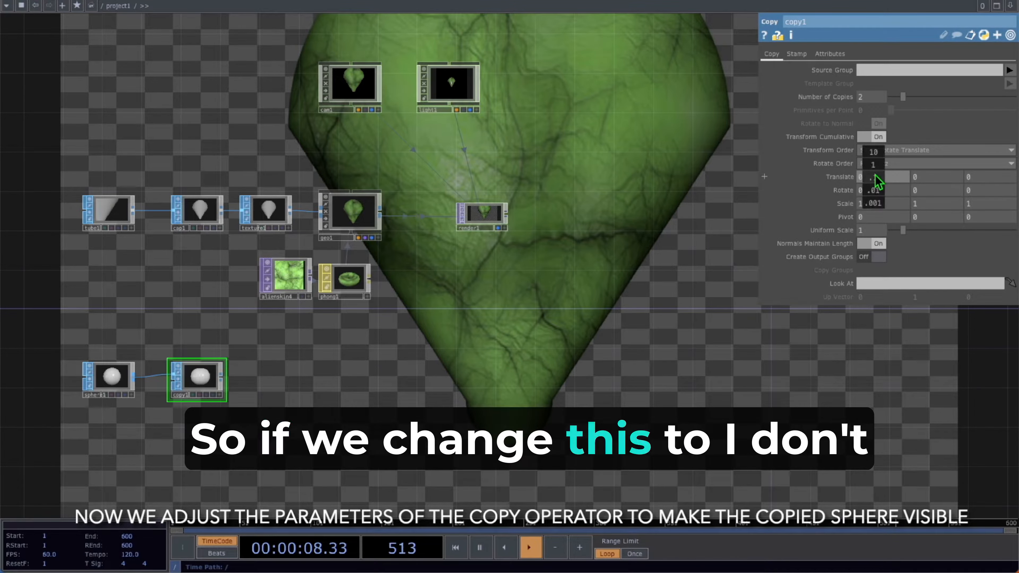
middle_drag(875, 175, 1015, 159)
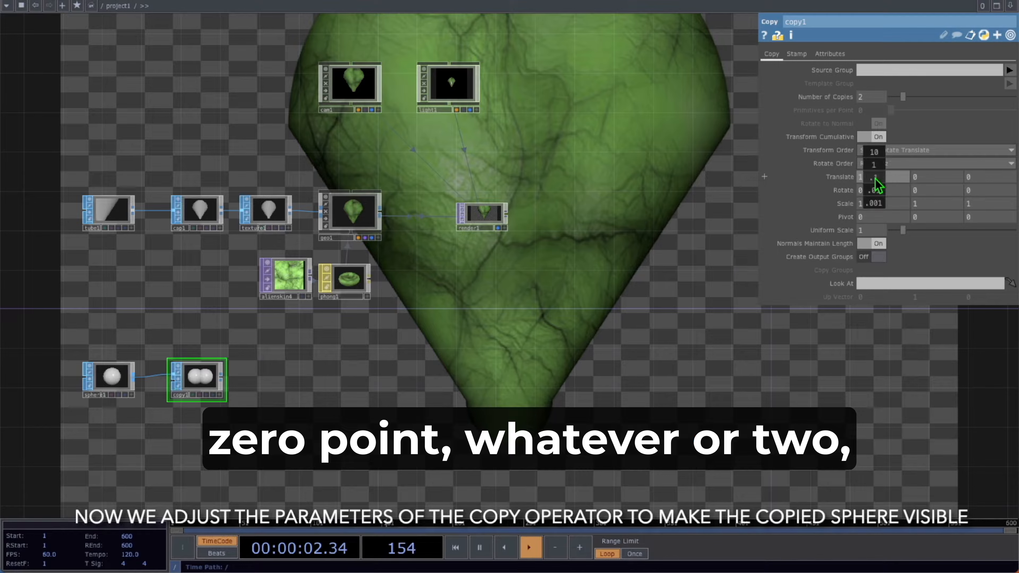
middle_drag(875, 178, 877, 171)
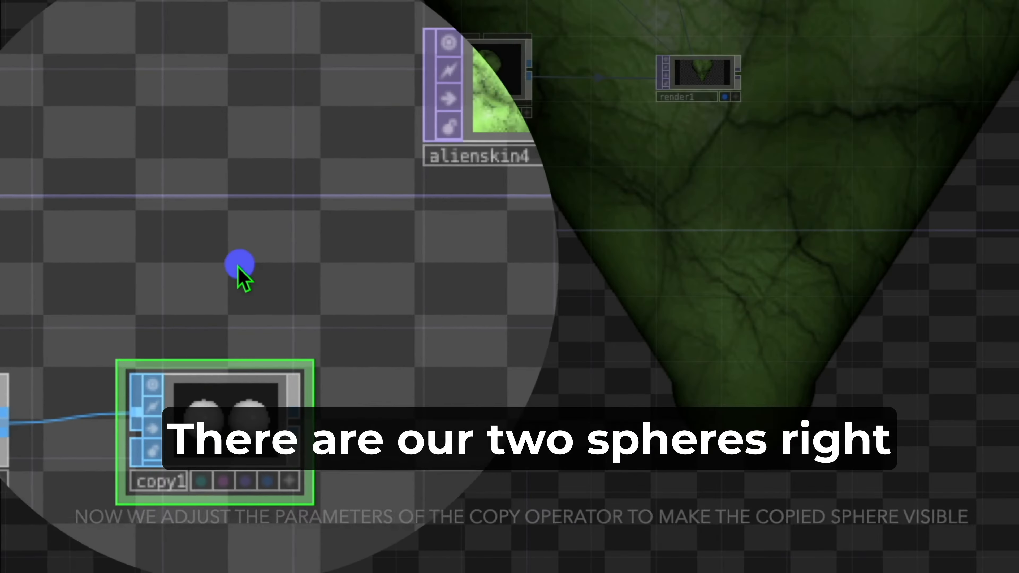
mouse_move(239, 269)
mouse_down()
mouse_move(173, 455)
mouse_move(271, 273)
mouse_move(187, 255)
mouse_up()
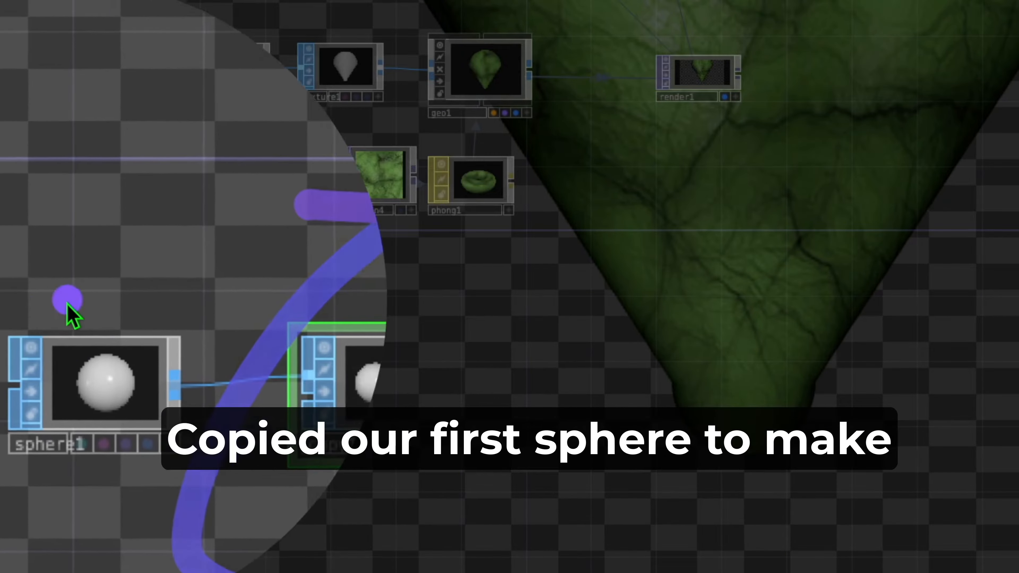
mouse_move(67, 304)
mouse_down()
mouse_move(83, 430)
mouse_move(65, 281)
mouse_up()
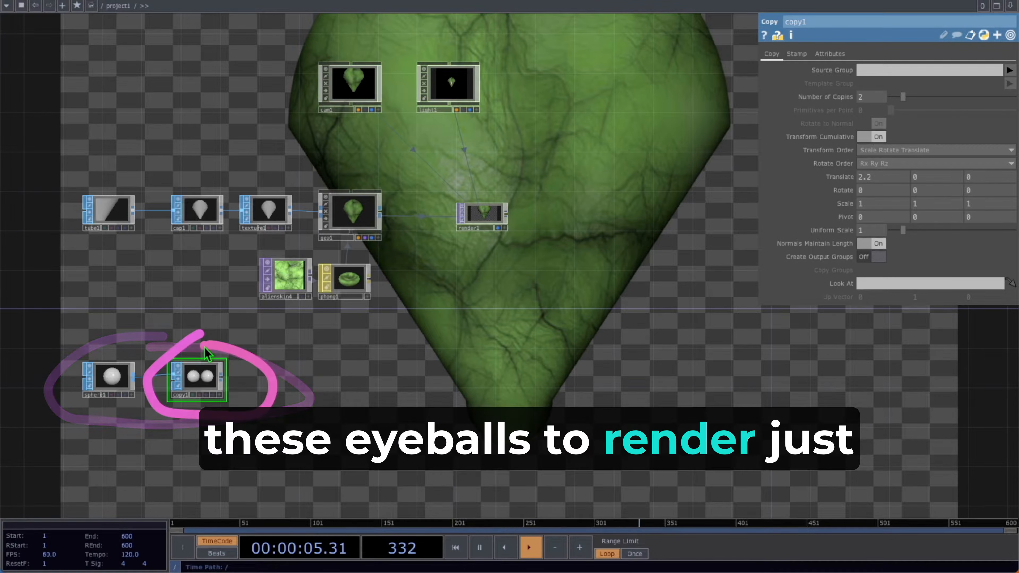
mouse_move(286, 132)
mouse_down()
mouse_move(236, 137)
mouse_move(457, 278)
mouse_move(313, 144)
mouse_up()
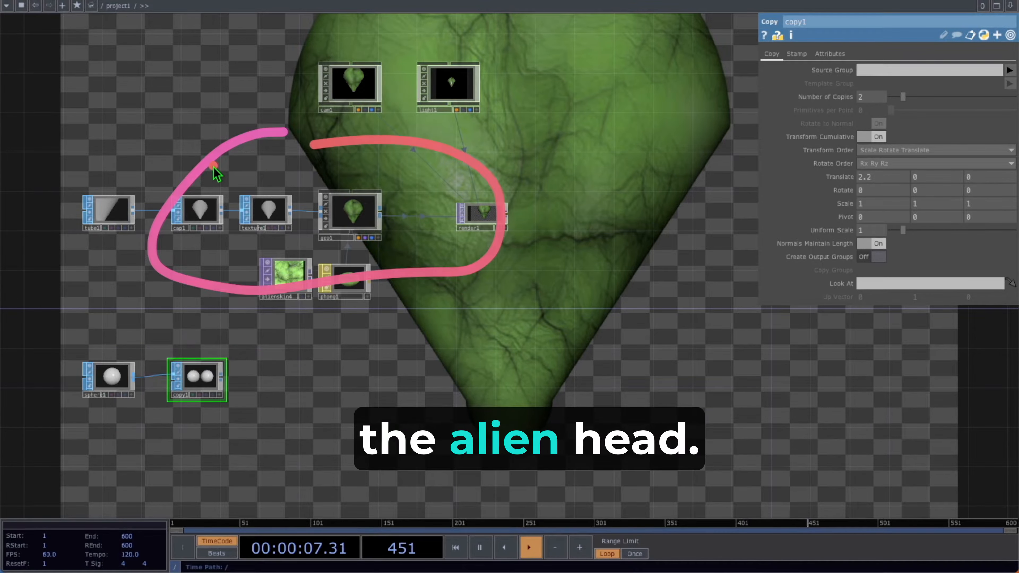
drag(246, 381, 447, 372)
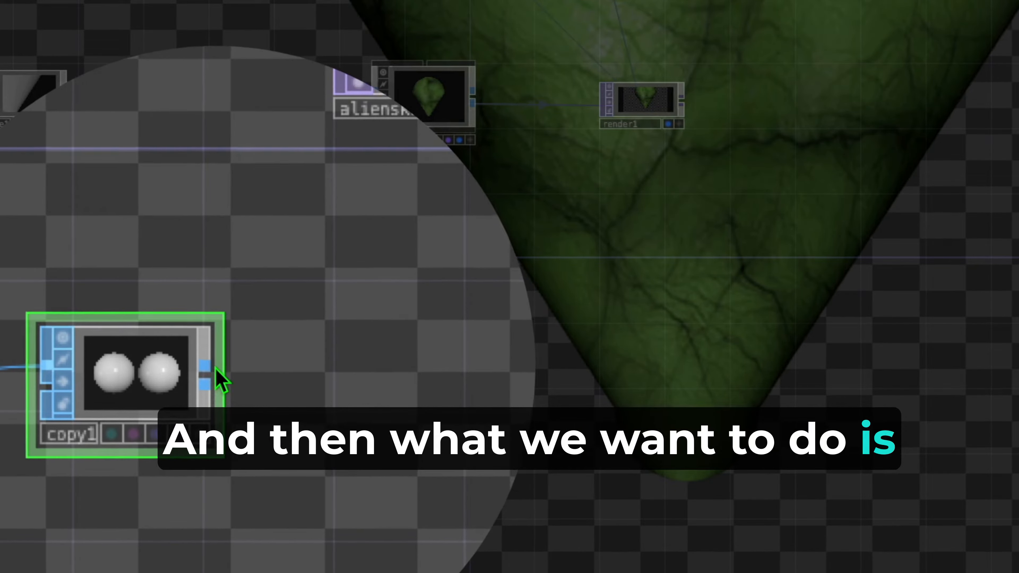
Add a Geometry COMP fed by the output of copy1 and place it below phong1
right_click(209, 376)
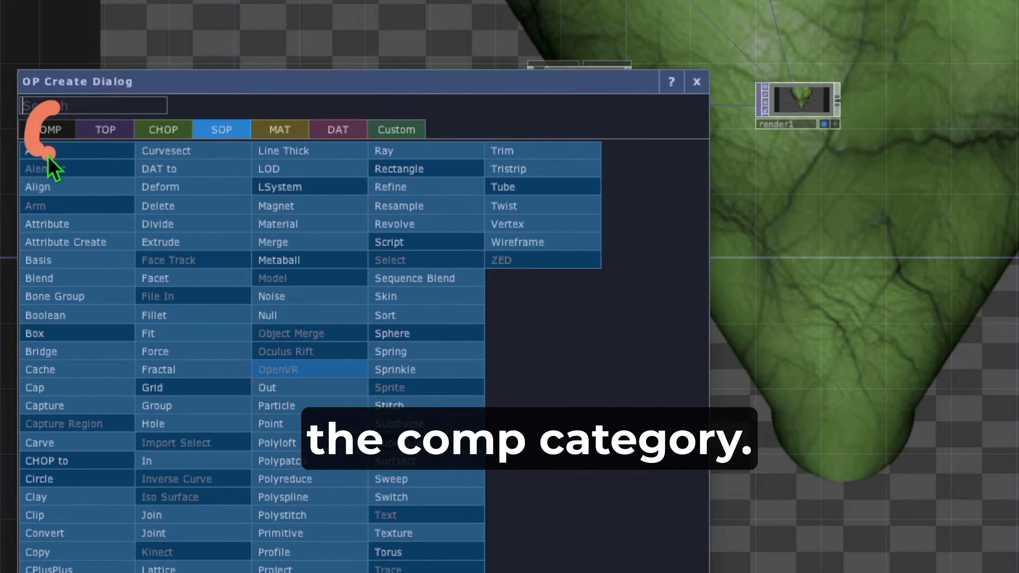
click(58, 128)
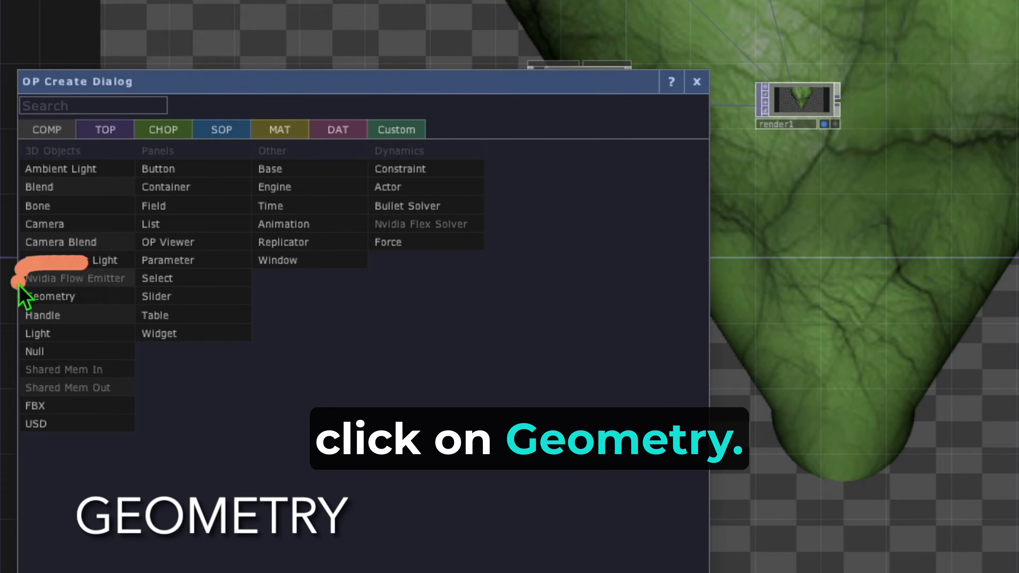
click(80, 297)
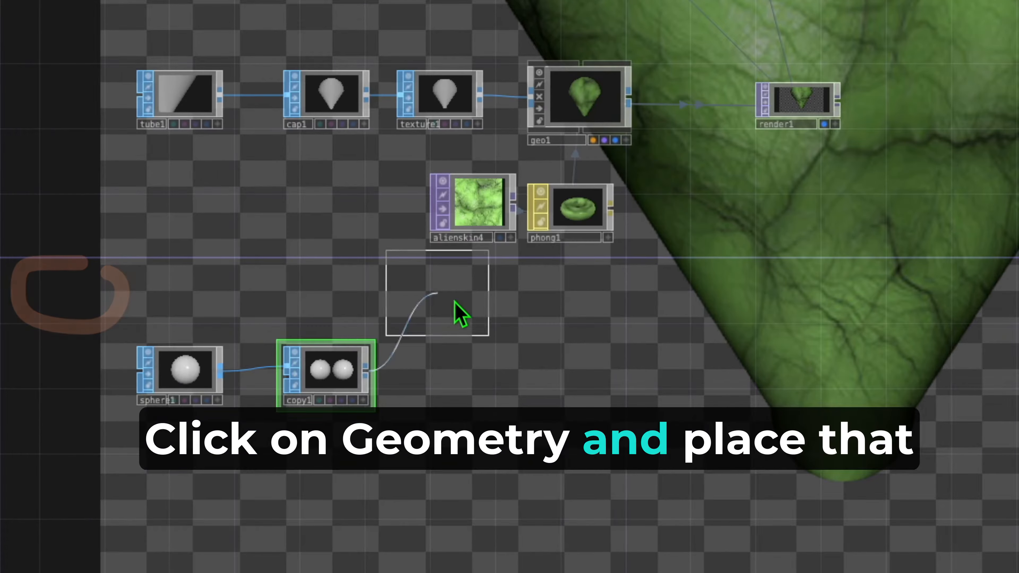
click(575, 371)
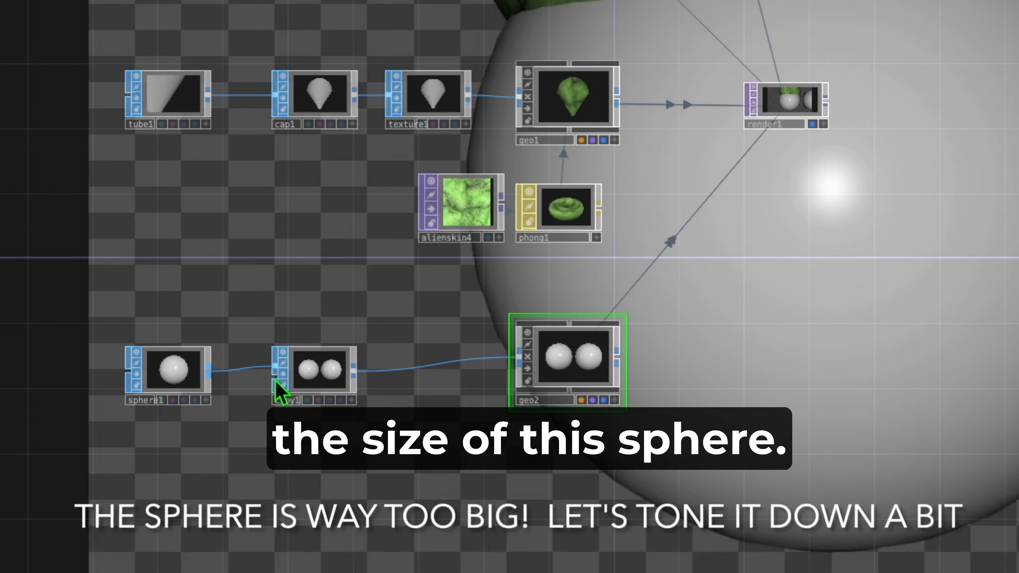
Set the Radius of sphere1 to 0.5 on all three axes and lower its Center X to -1.1
click(185, 371)
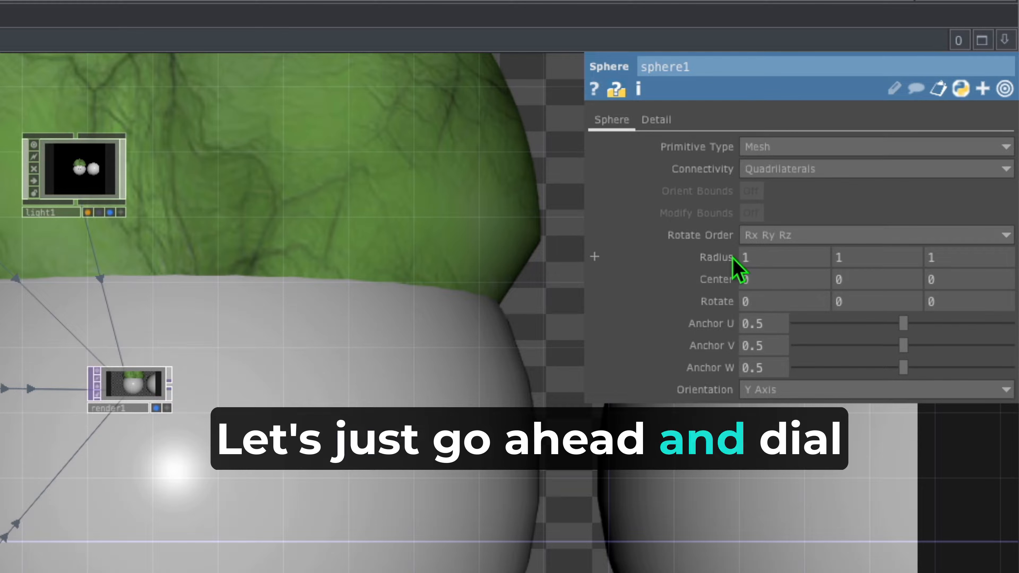
drag(717, 259, 637, 259)
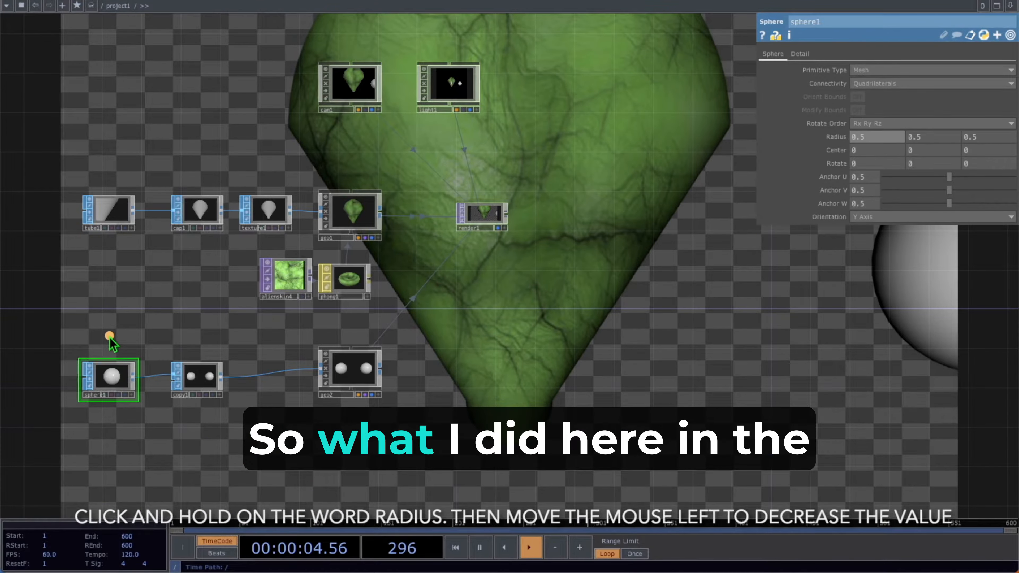
mouse_move(93, 337)
mouse_down()
mouse_move(118, 426)
mouse_move(95, 345)
mouse_up()
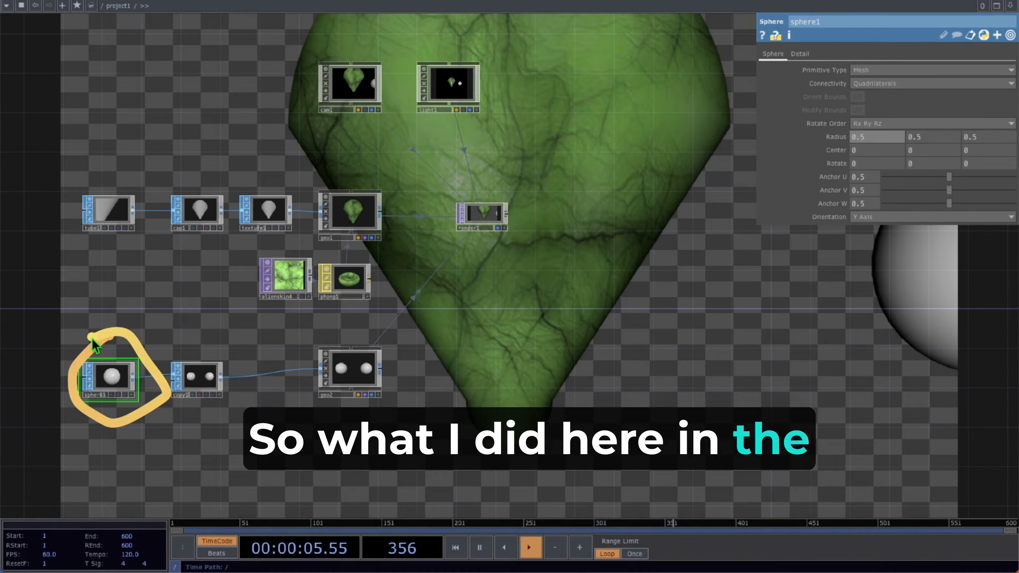
mouse_move(865, 15)
mouse_down()
mouse_move(701, 50)
mouse_move(891, 46)
mouse_up()
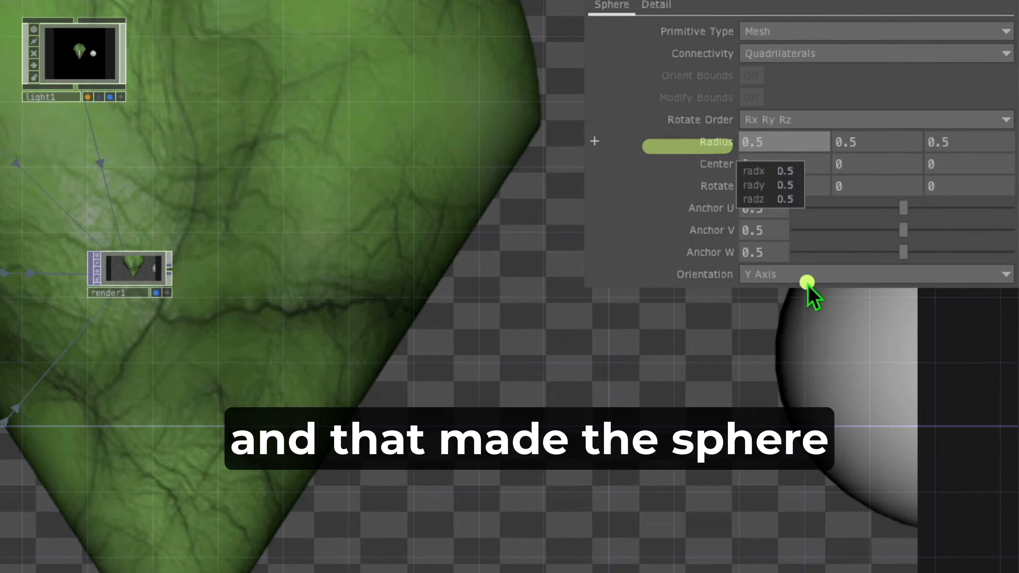
mouse_move(807, 279)
mouse_down()
mouse_move(899, 518)
mouse_move(918, 504)
mouse_up()
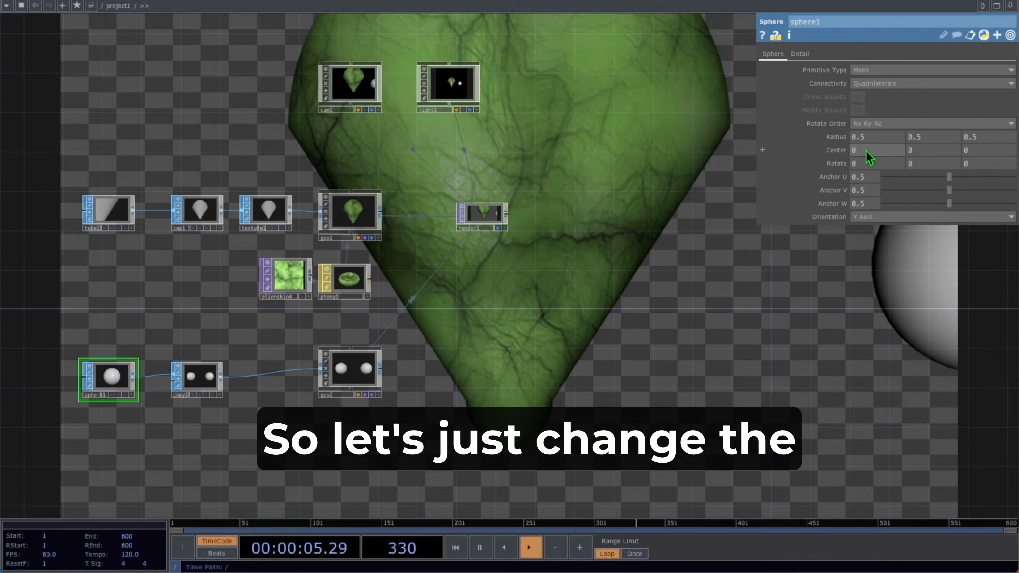
middle_drag(866, 151, 799, 151)
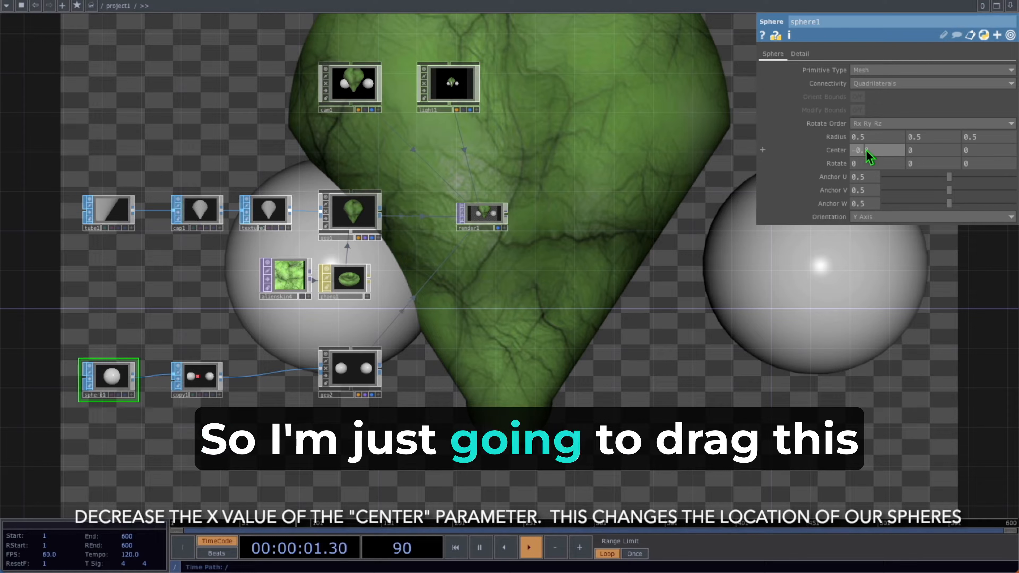
middle_drag(866, 150, 826, 150)
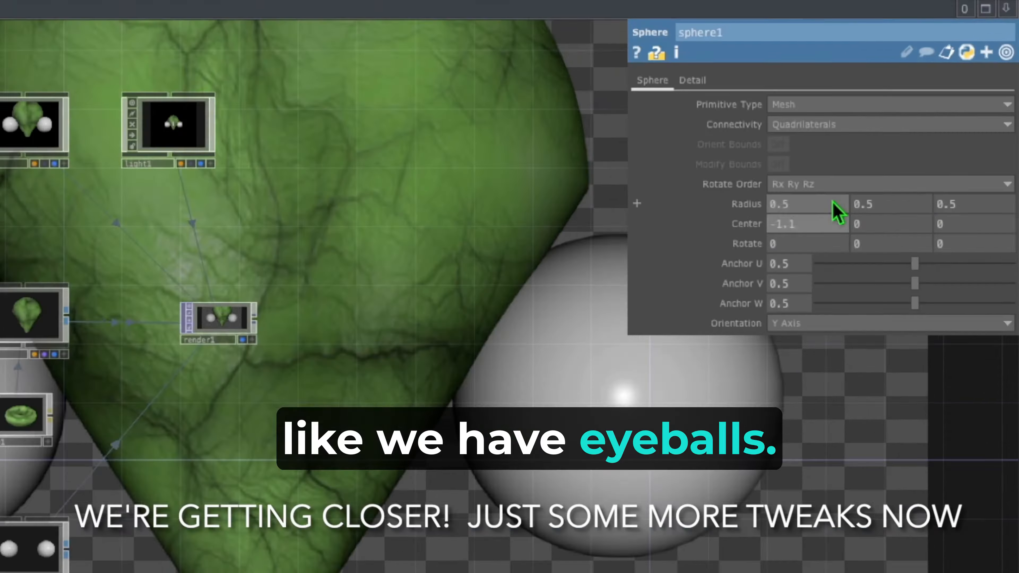
Set the Radius of sphere1 to 0.8, 0.4, 0.7 and its Center to -0.9, 0.7, 0.3
click(894, 137)
text(0.8)
key(Tab)
text(.4)
key(Tab)
text(.7)
key(Tab)
text(.1)
middle_drag(820, 188, 816, 256)
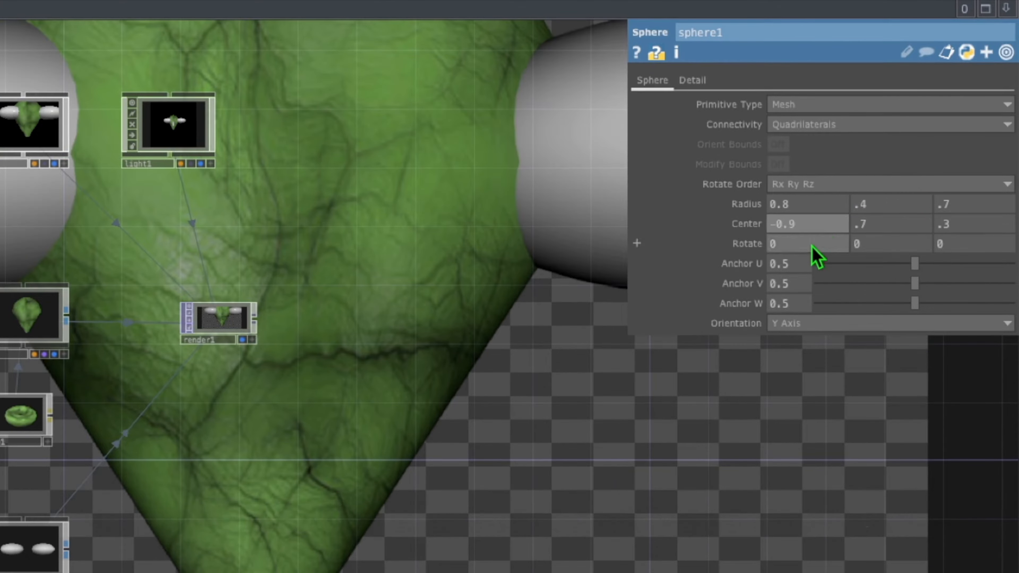
Make the cam1 viewer active and slightly adjust the camera's view of the head
drag(401, 273, 423, 345)
scroll(423, 346, down, 2)
scroll(423, 346, up, 2)
click(82, 237)
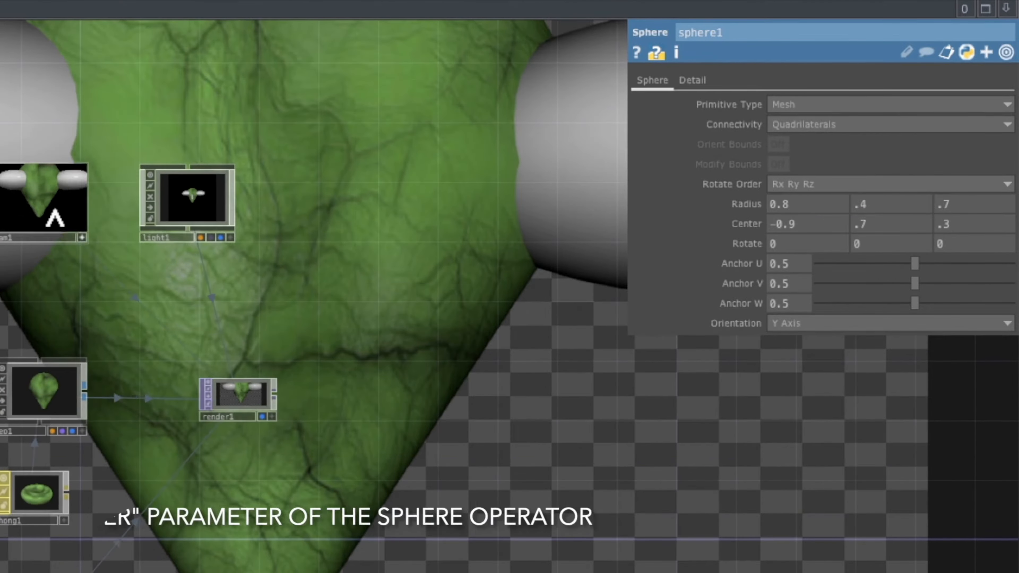
scroll(55, 218, down, 2)
drag(531, 315, 557, 280)
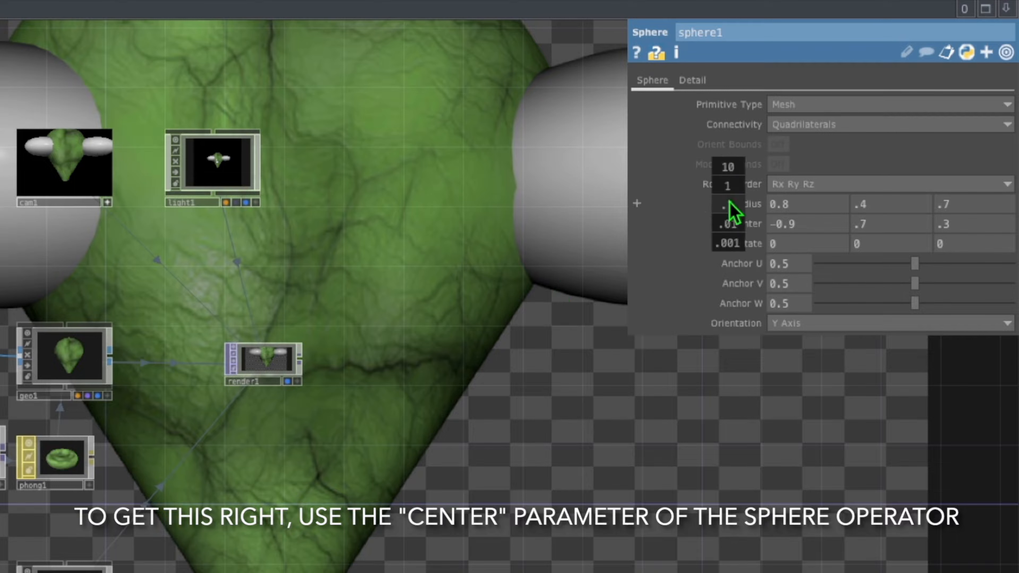
Set sphere1's Radius to 0.6, 0.2, 0.5 and its Center X to -0.6, and reduce copy1's Translate X to 0.9
middle_drag(734, 213, 731, 188)
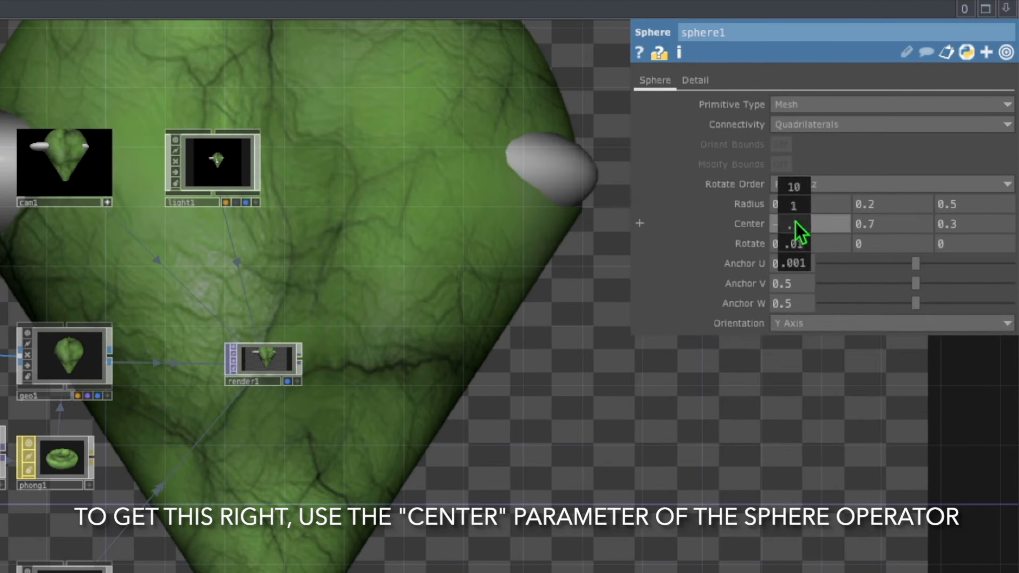
middle_drag(799, 231, 883, 227)
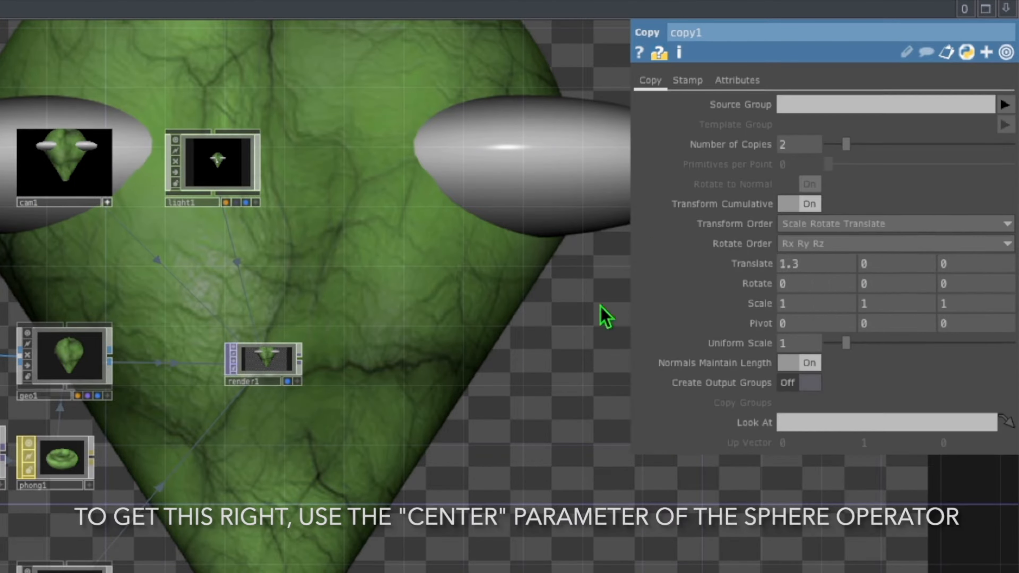
middle_drag(822, 261, 837, 261)
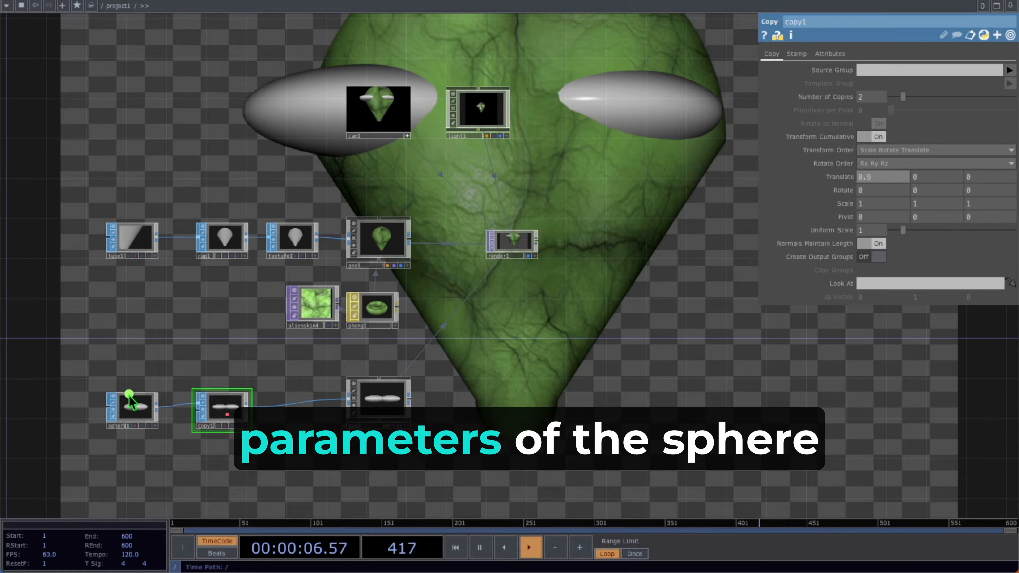
drag(93, 429, 151, 360)
mouse_move(232, 373)
mouse_down()
mouse_move(285, 443)
mouse_move(214, 377)
mouse_up()
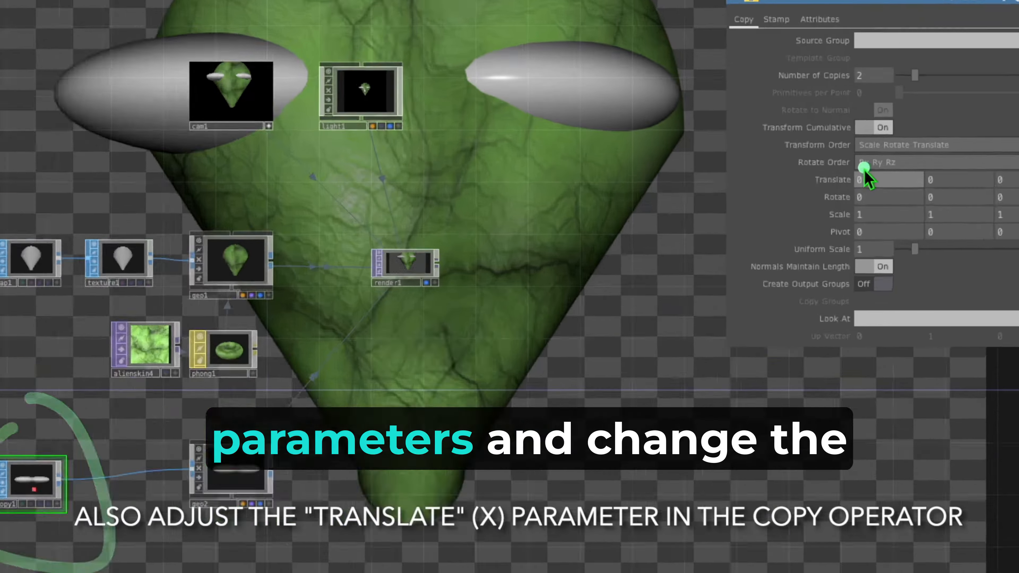
drag(864, 172, 1018, 143)
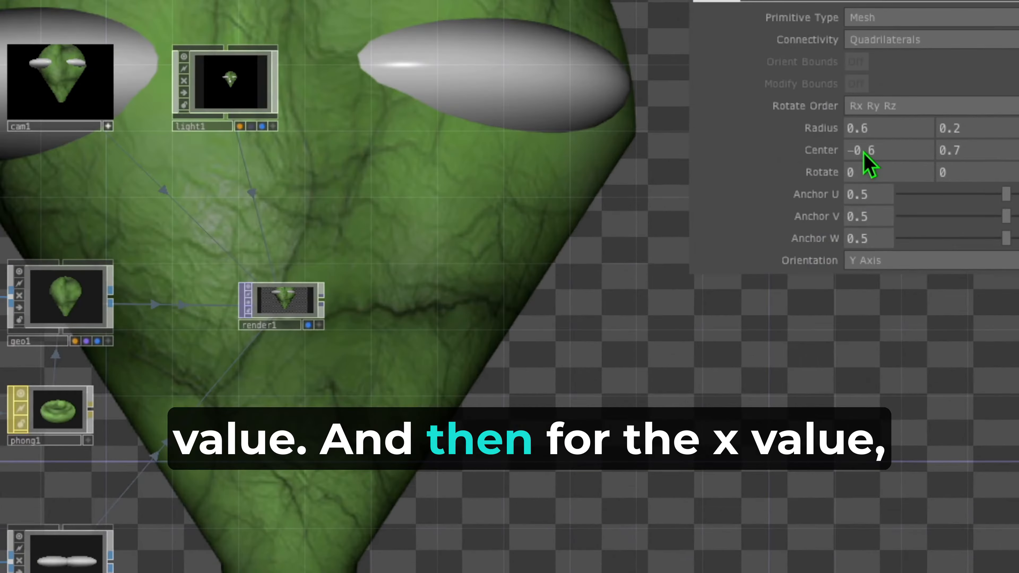
Set sphere1's Center X to -0.5 and reduce copy1's Translate X to bring the eyes closer together
drag(877, 153, 842, 120)
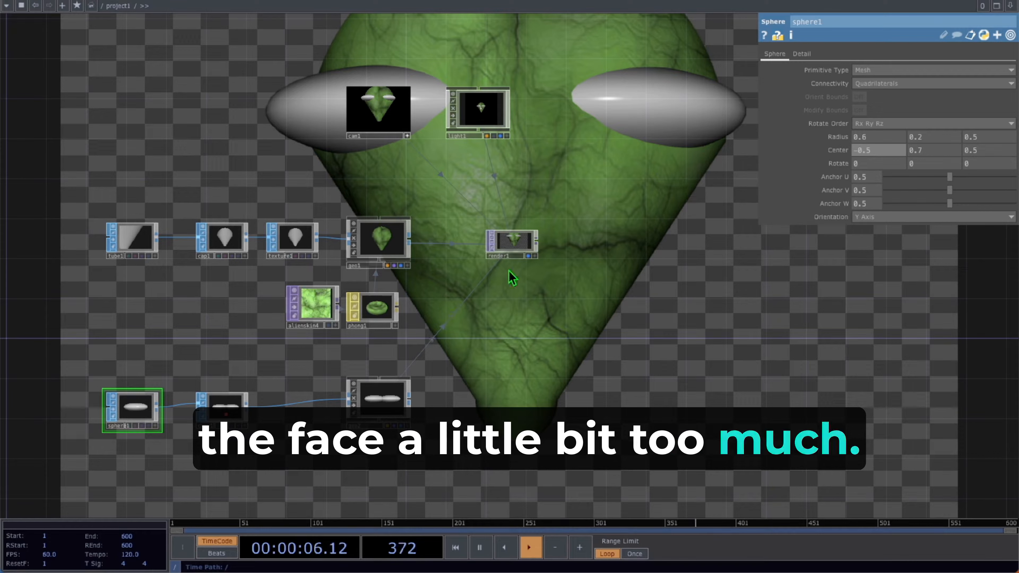
click(225, 408)
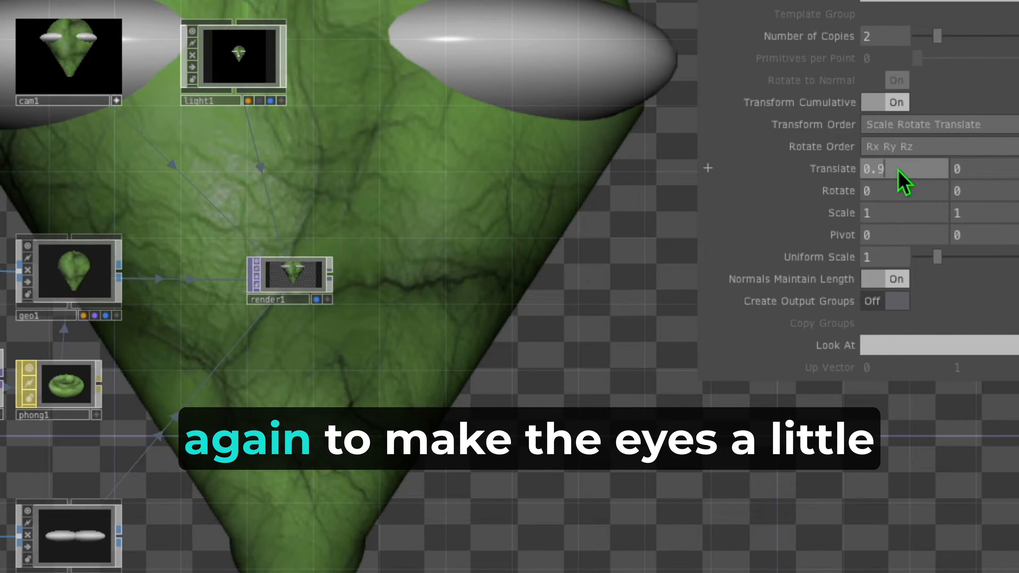
middle_drag(903, 183, 894, 131)
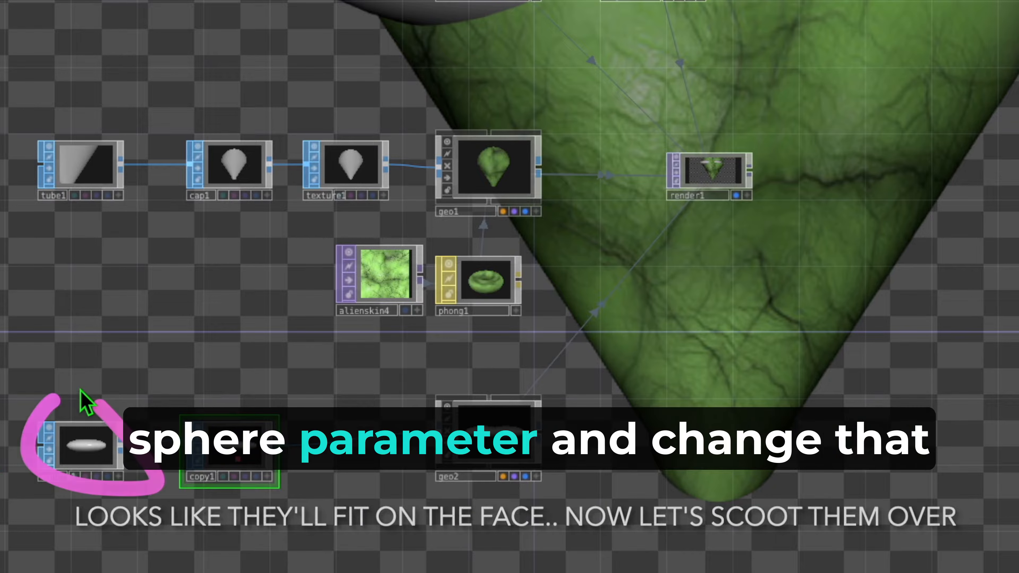
Shift both eyes sideways to centre them on the face by setting sphere1's Center X to -0.37
click(91, 429)
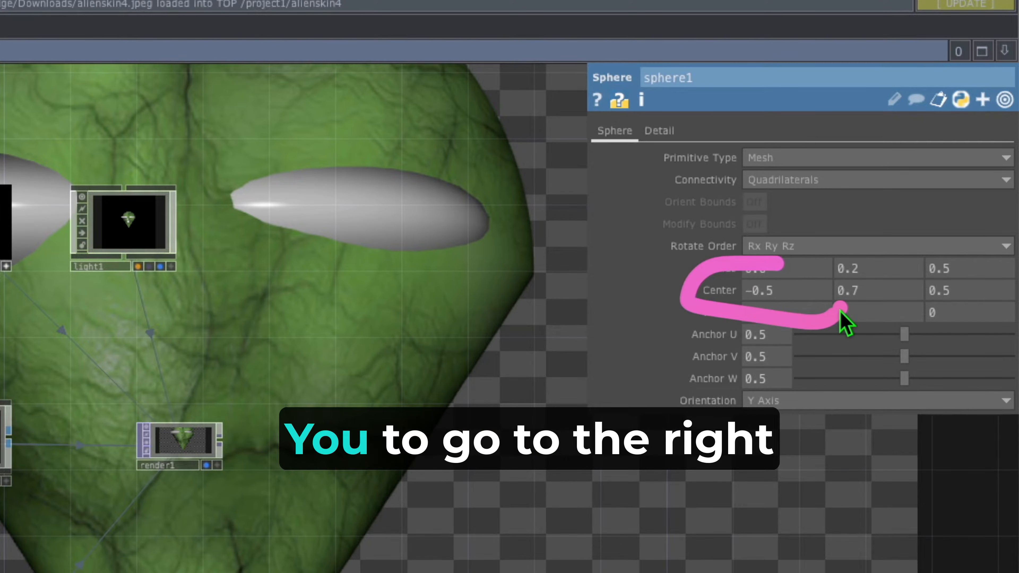
click(787, 302)
middle_drag(787, 303, 781, 289)
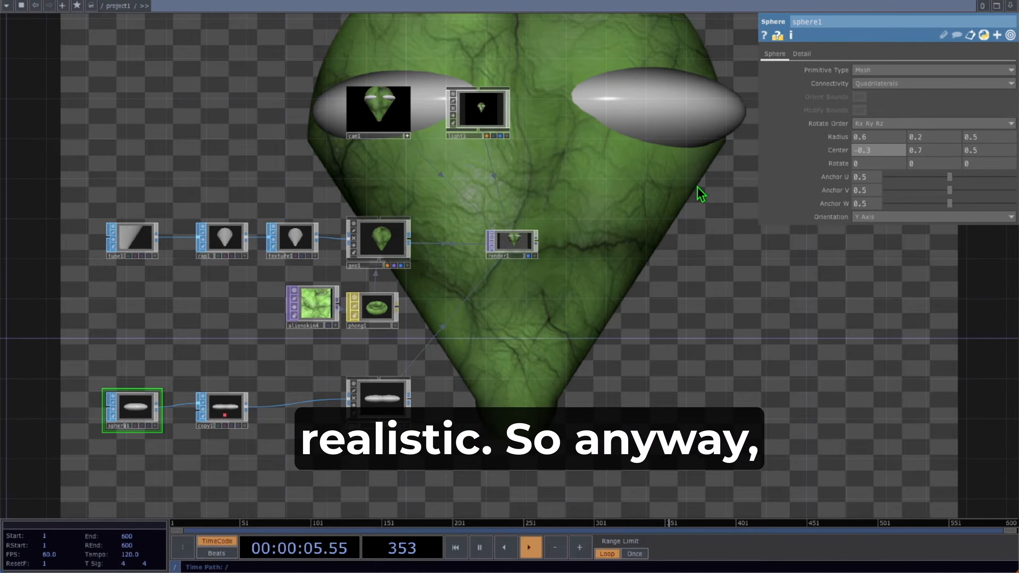
middle_drag(879, 150, 877, 128)
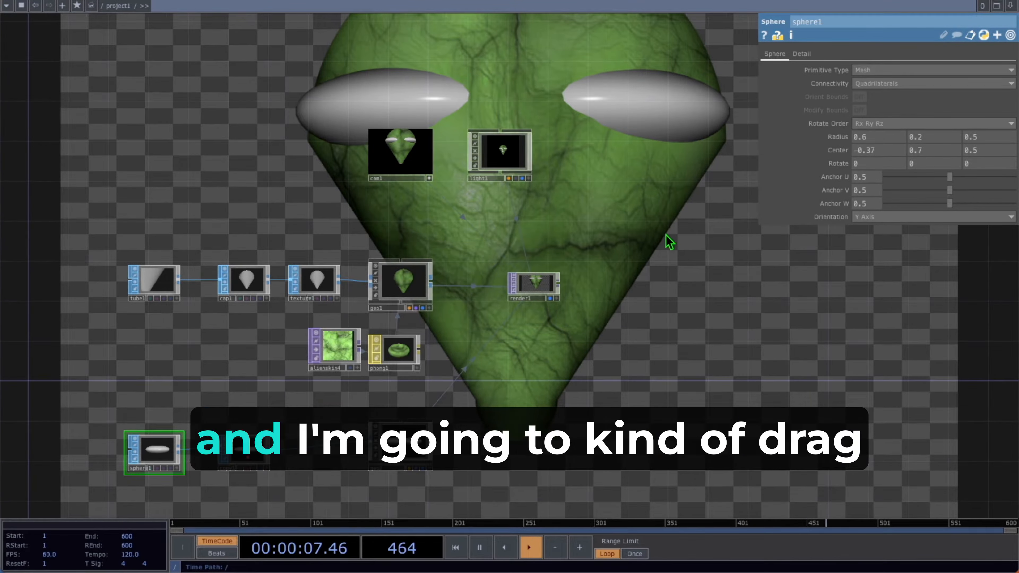
Switch the cam1 viewer off and active again, and zoom the camera out to show more of the alien head
drag(667, 240, 435, 56)
drag(549, 101, 629, 328)
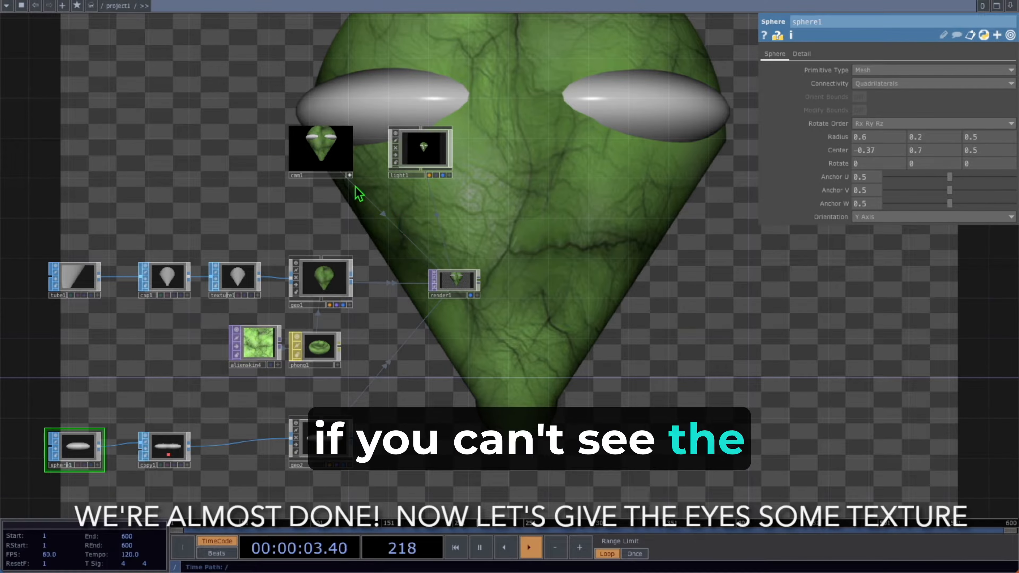
click(351, 174)
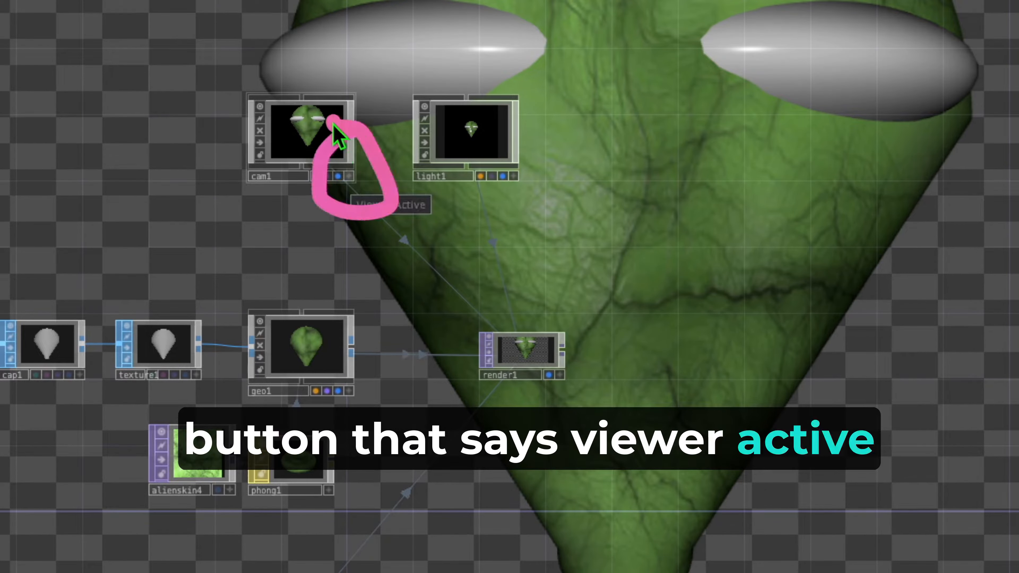
mouse_move(298, 31)
mouse_down()
mouse_move(372, 200)
mouse_move(315, 16)
mouse_up()
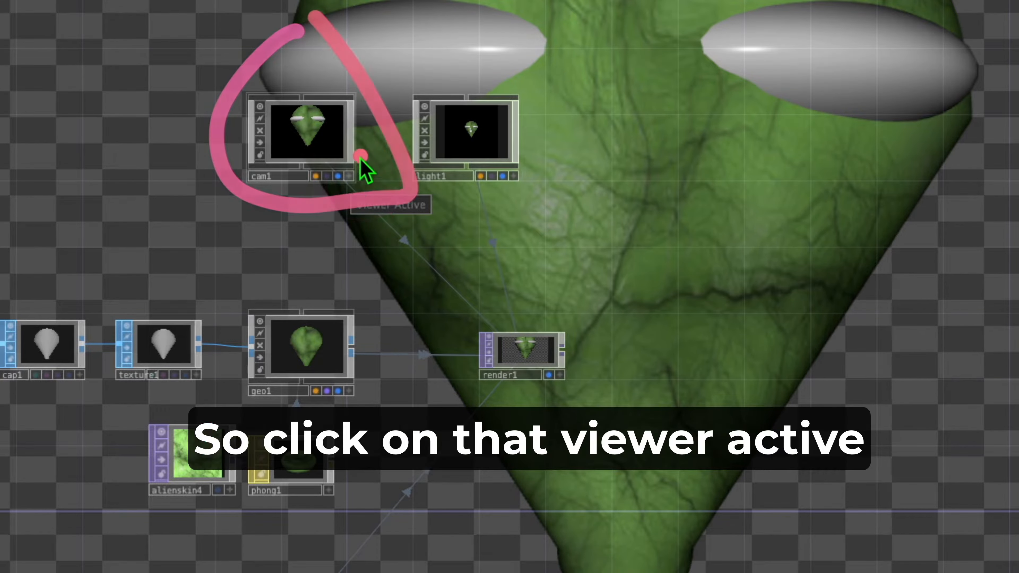
click(347, 177)
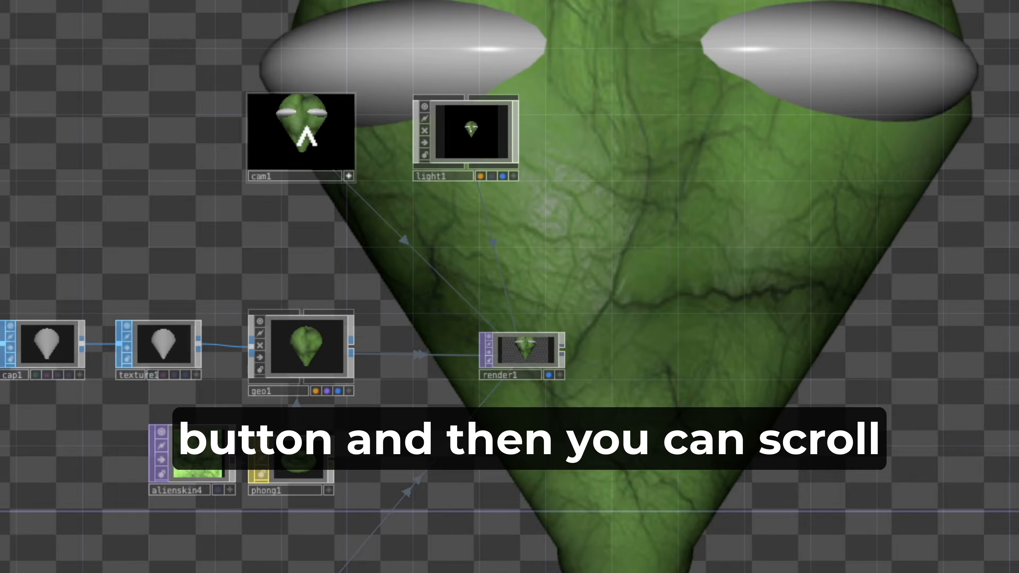
scroll(307, 136, up, 1)
scroll(307, 136, down, 4)
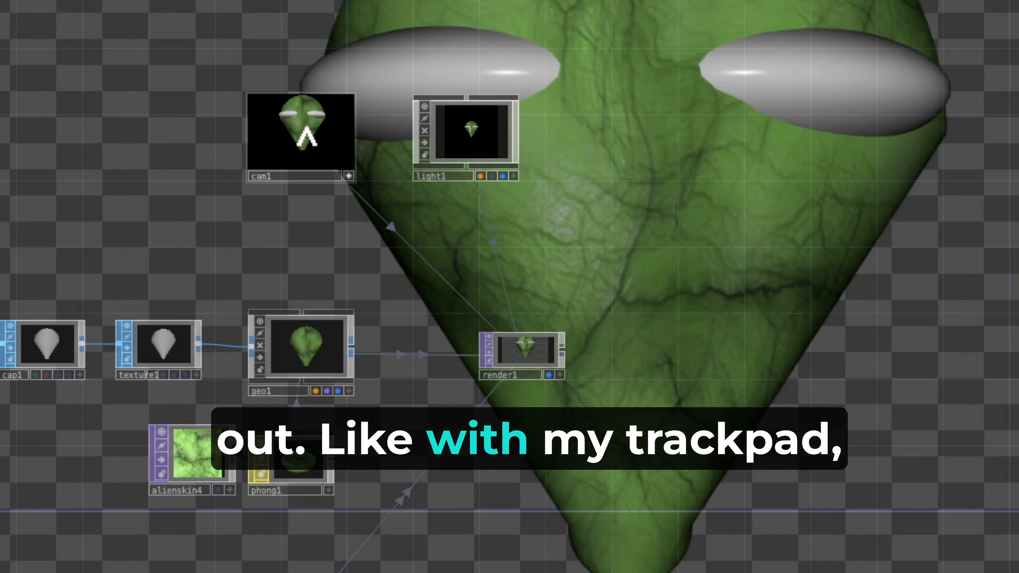
scroll(307, 137, down, 5)
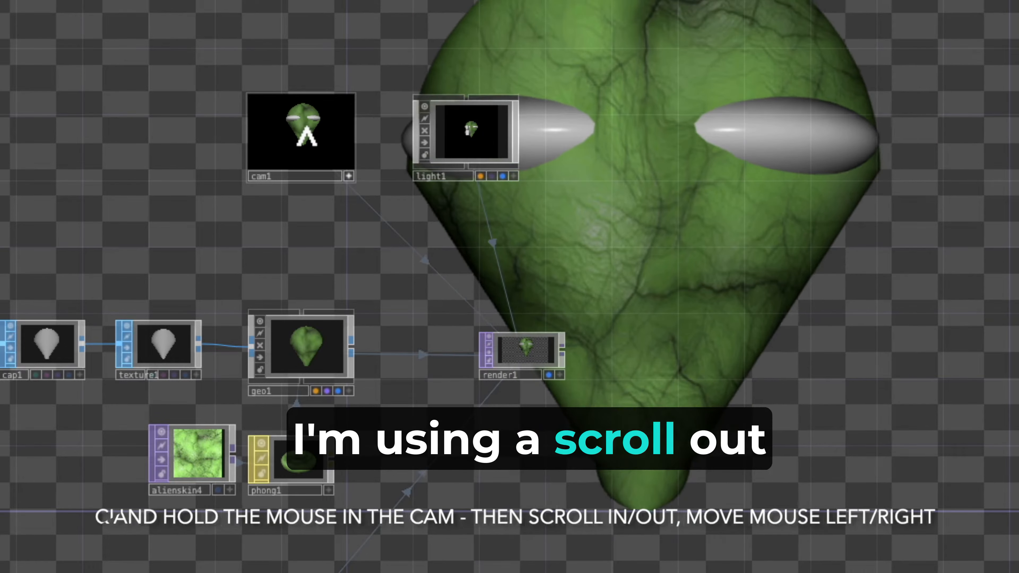
scroll(307, 137, down, 4)
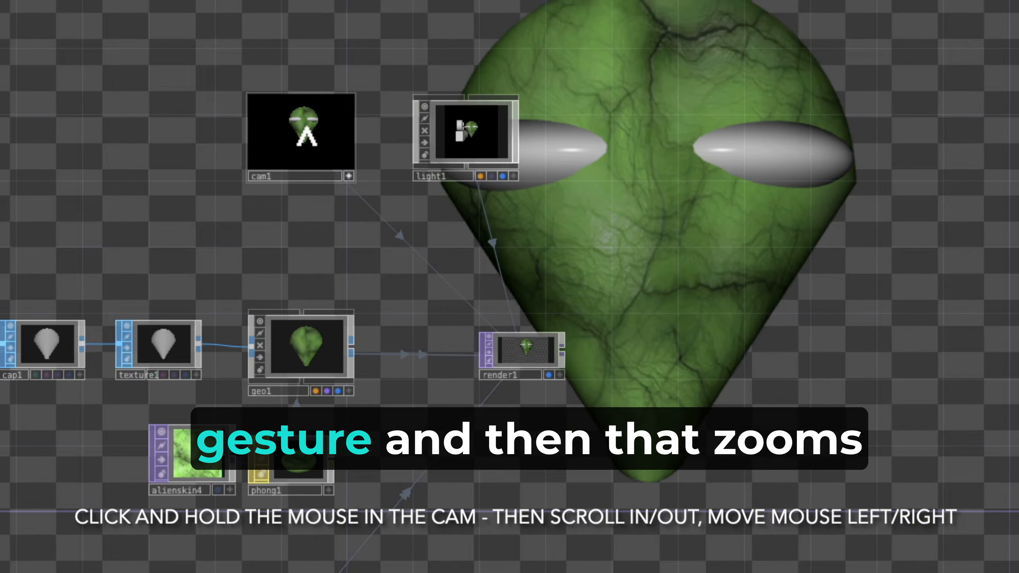
Zoom the camera in slightly so the alien head appears larger in the render
scroll(307, 136, up, 3)
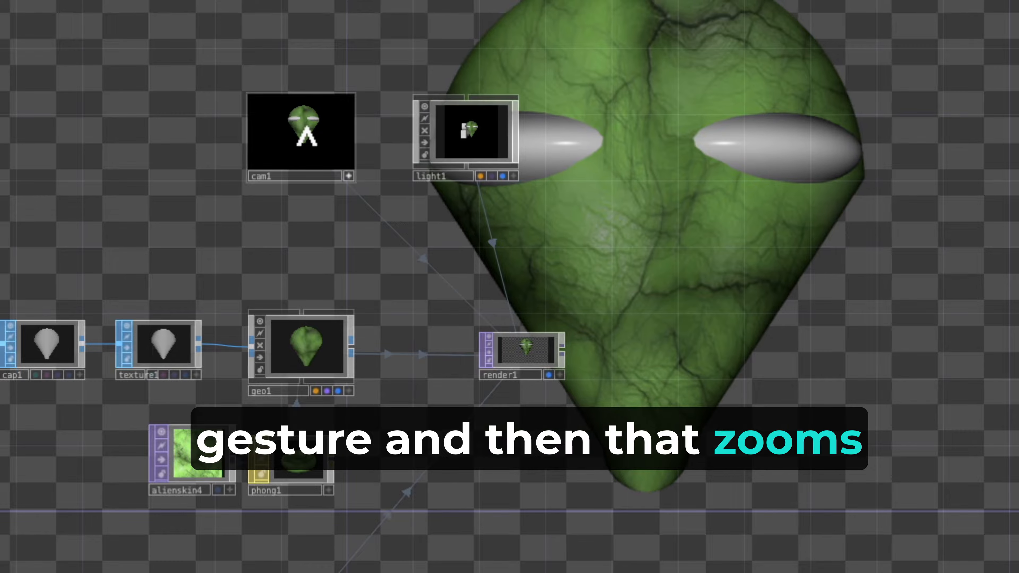
drag(515, 202, 309, 81)
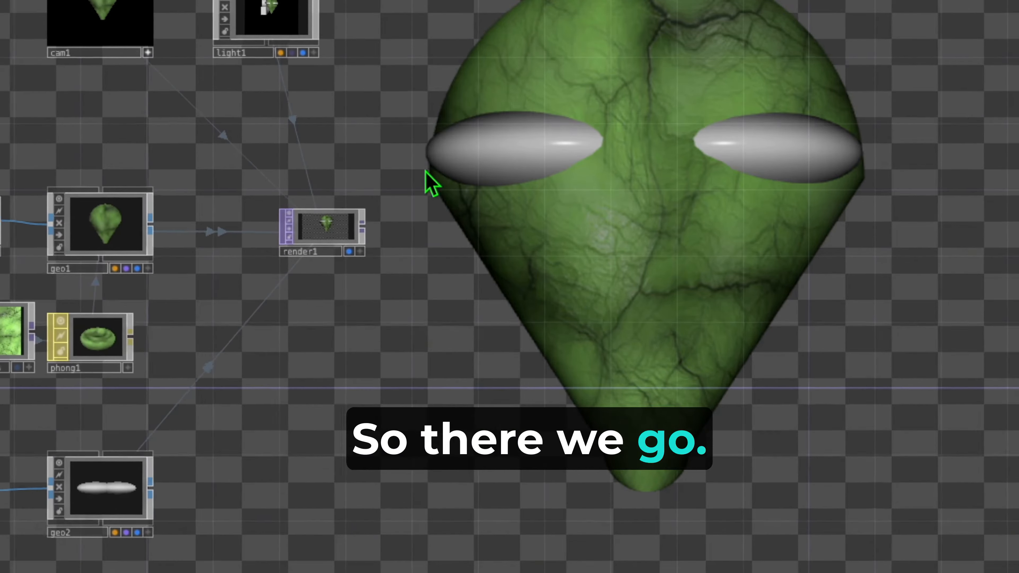
Review sphere1's Radius and Center settings and copy1's Number of Copies and Translate settings
drag(353, 276, 687, 347)
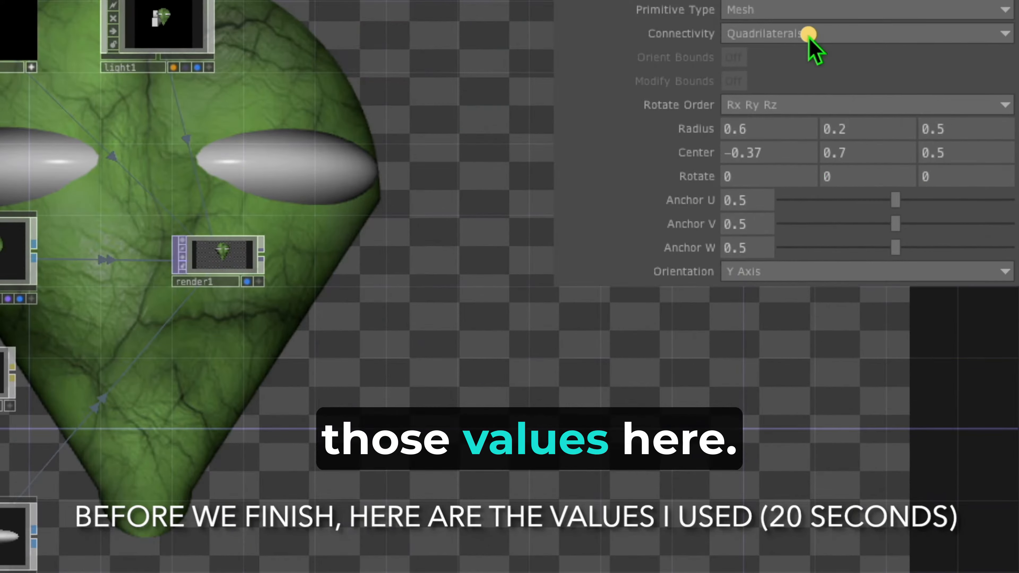
mouse_move(808, 34)
mouse_down()
mouse_move(964, 73)
mouse_move(995, 182)
mouse_move(751, 251)
mouse_move(764, 7)
mouse_up()
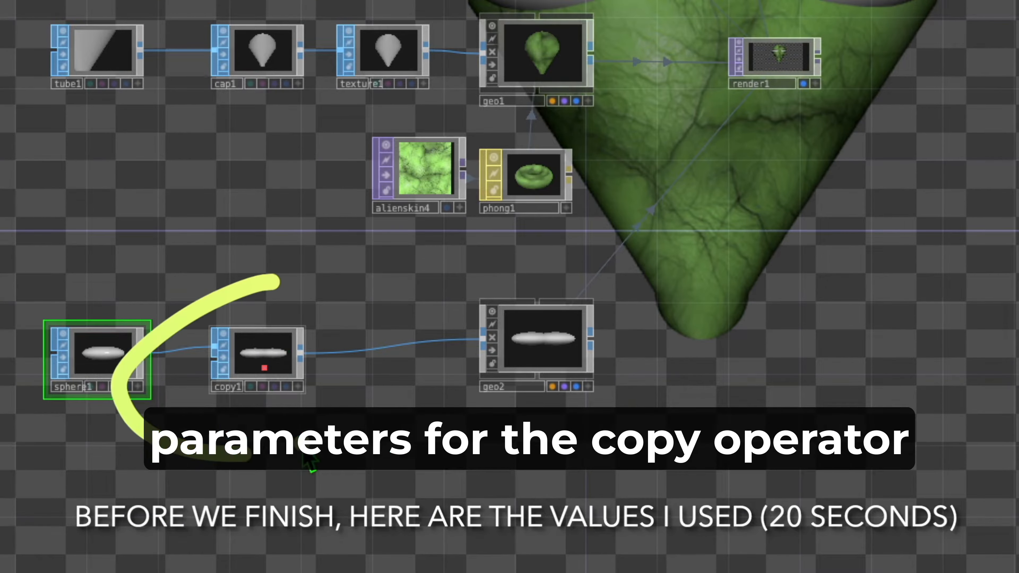
click(263, 349)
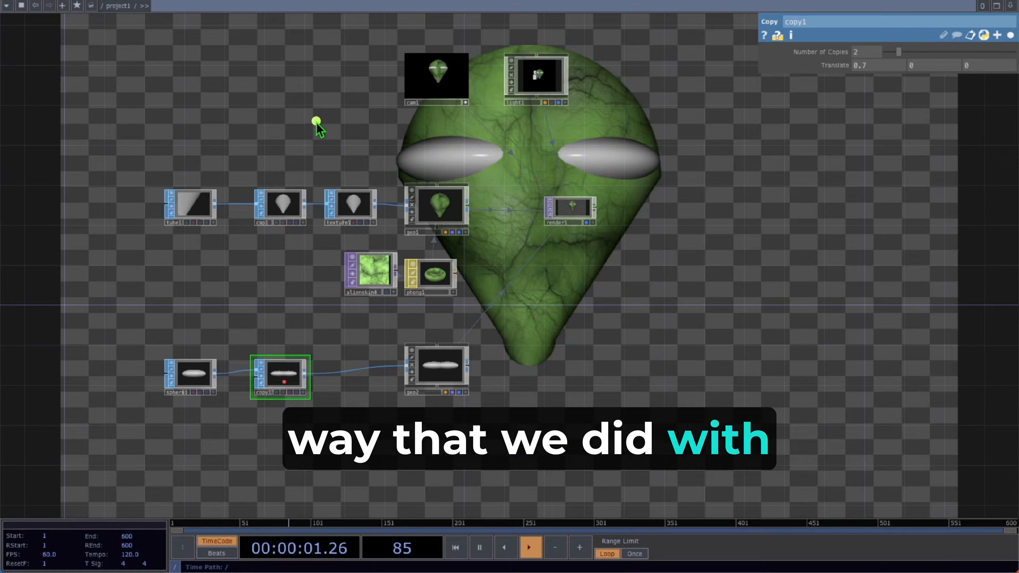
mouse_move(373, 90)
mouse_down()
mouse_move(205, 149)
mouse_move(522, 157)
mouse_move(243, 126)
mouse_up()
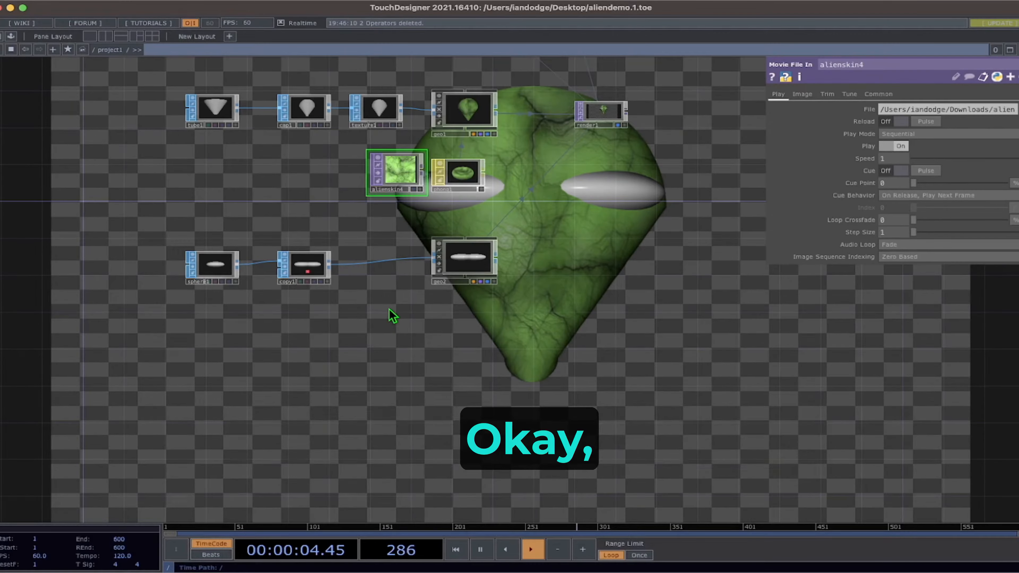
In the web browser's image results for "blue green alien eye texture", save the Second Life Marketplace slit-pupil eye image as alien6
drag(391, 319, 323, 327)
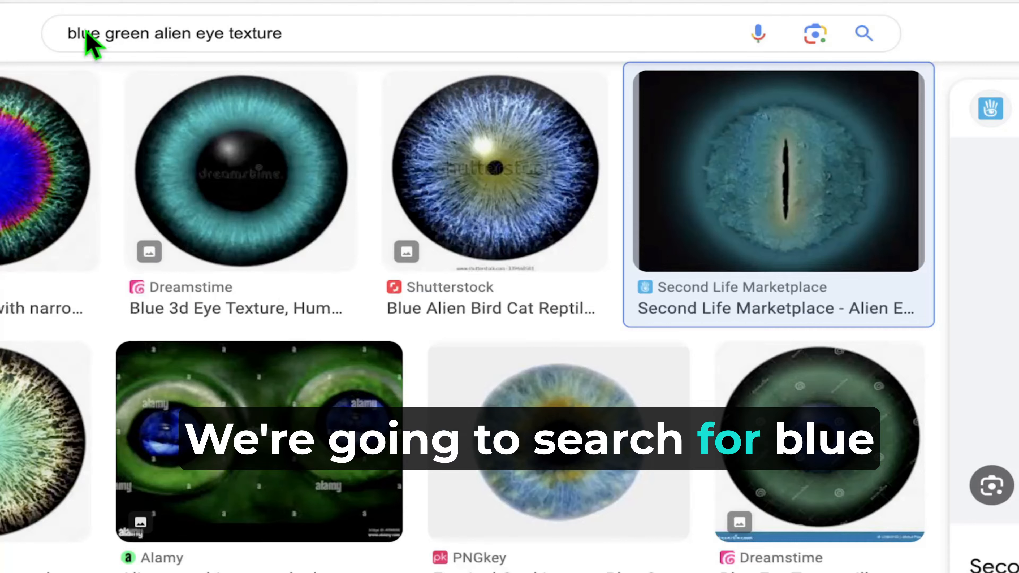
click(103, 12)
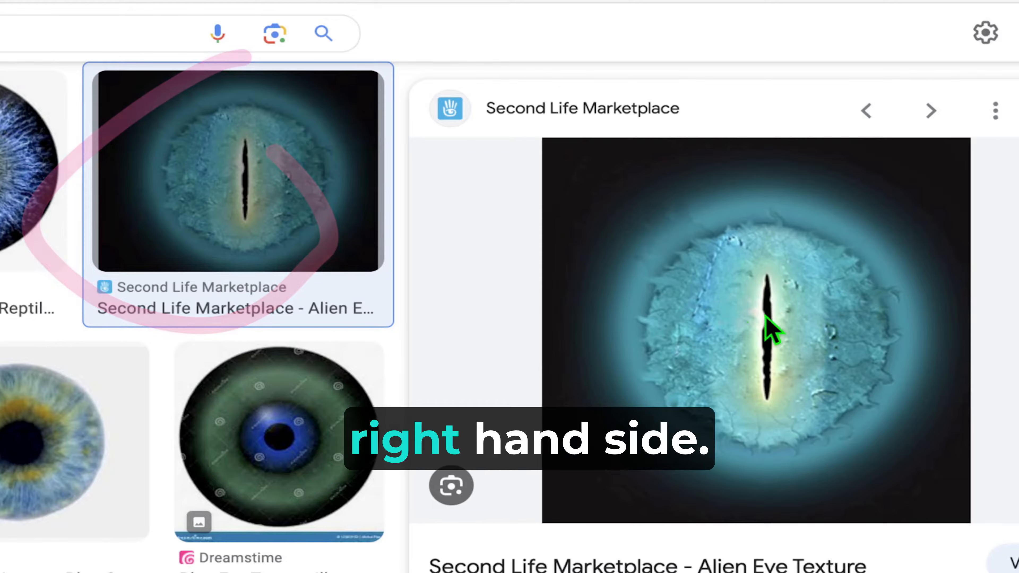
right_click(747, 324)
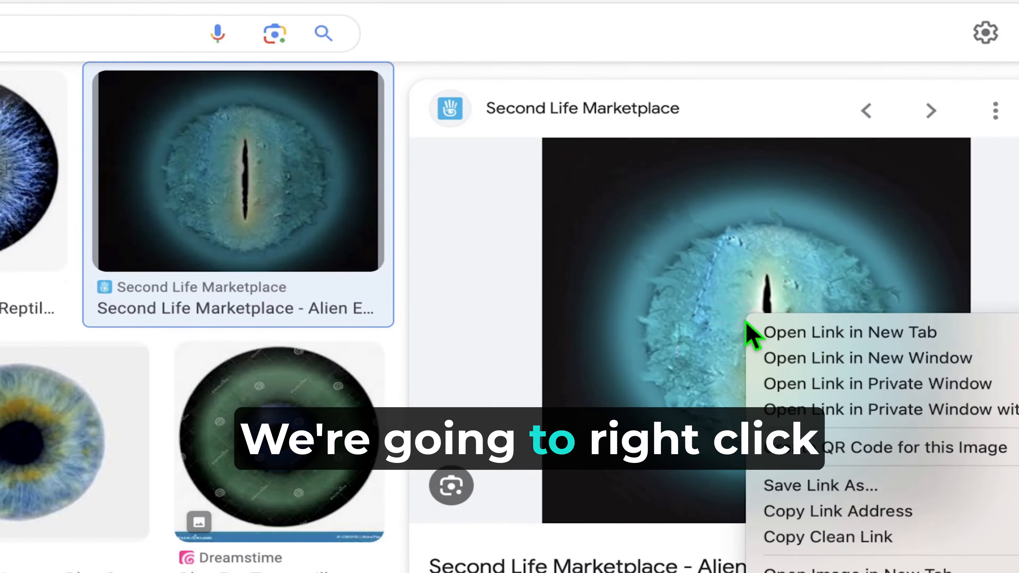
click(642, 226)
right_click(590, 177)
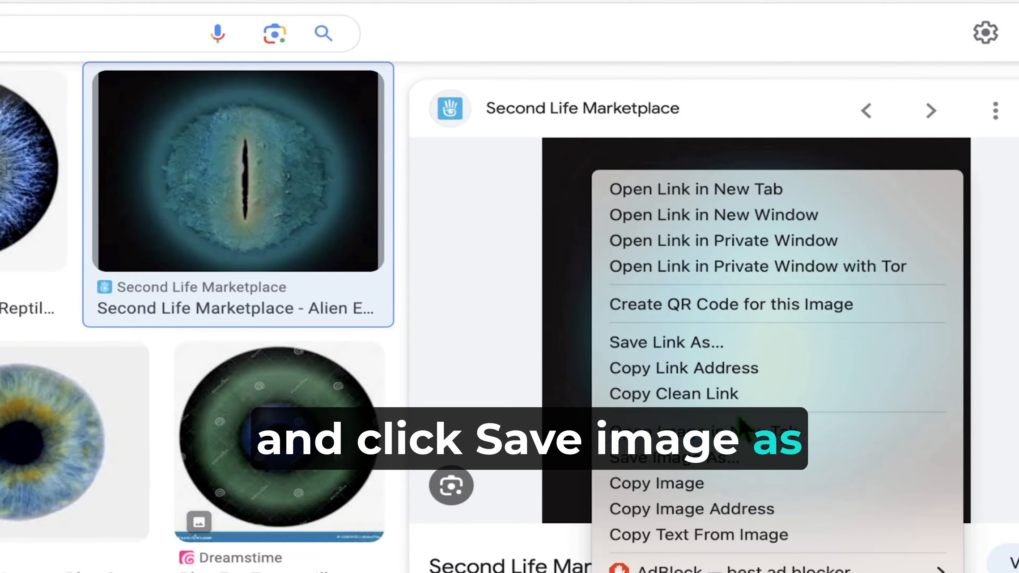
click(740, 457)
text(alien6)
key(Return)
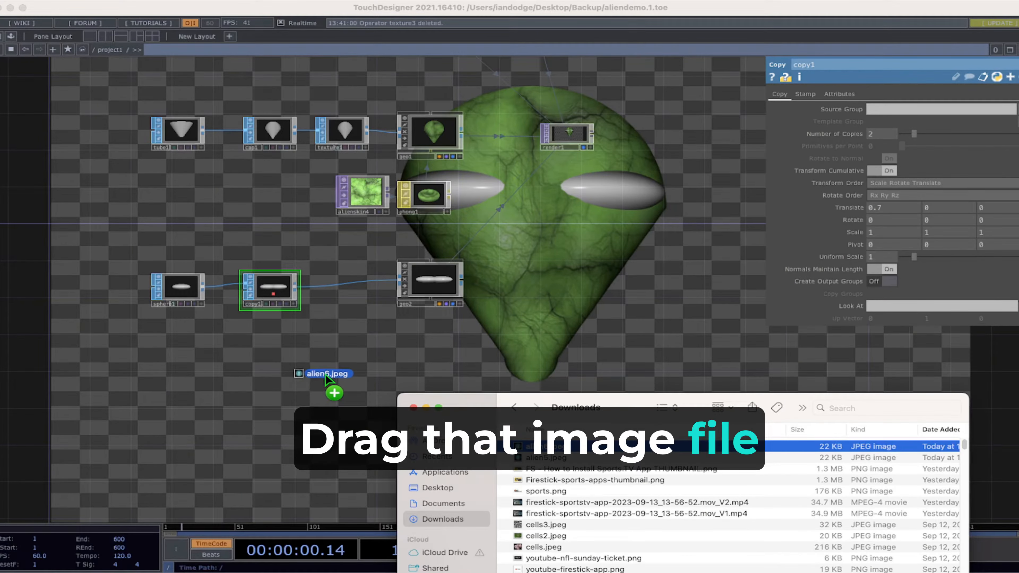
Bring alien6.jpeg from Downloads into the TouchDesigner network below copy1 and add a Phong material below geo2
drag(326, 378, 324, 376)
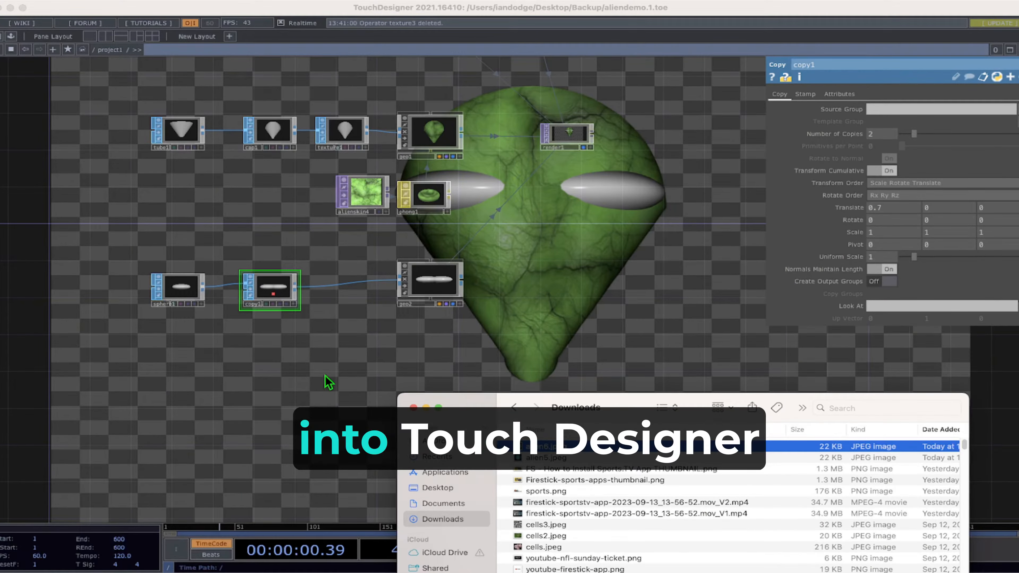
click(321, 418)
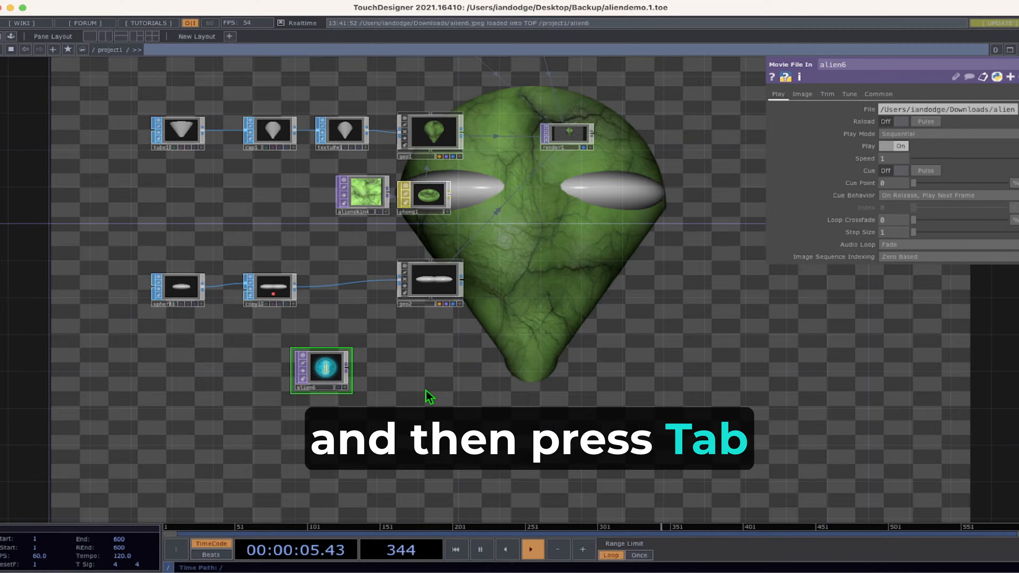
key(Tab)
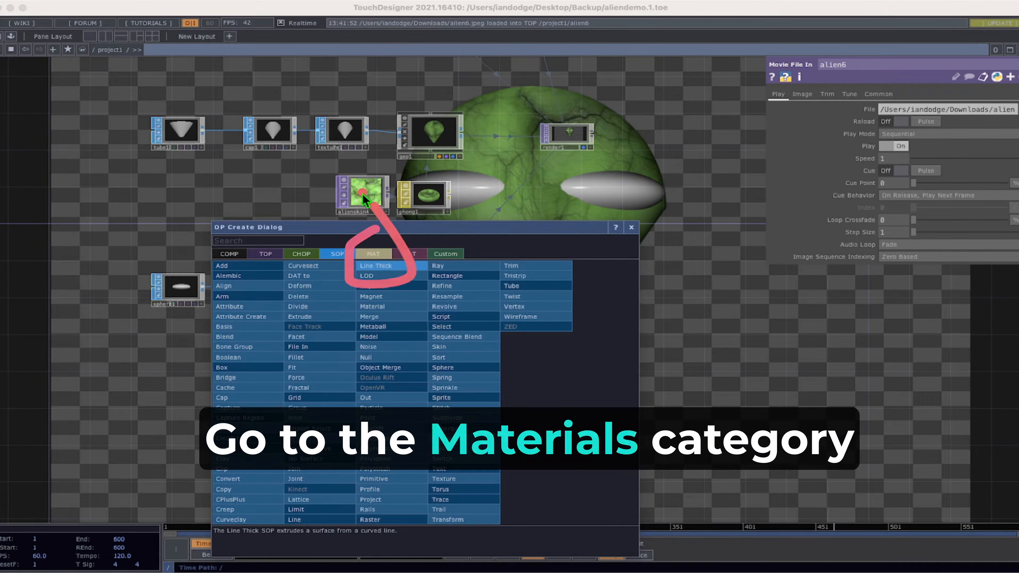
click(377, 255)
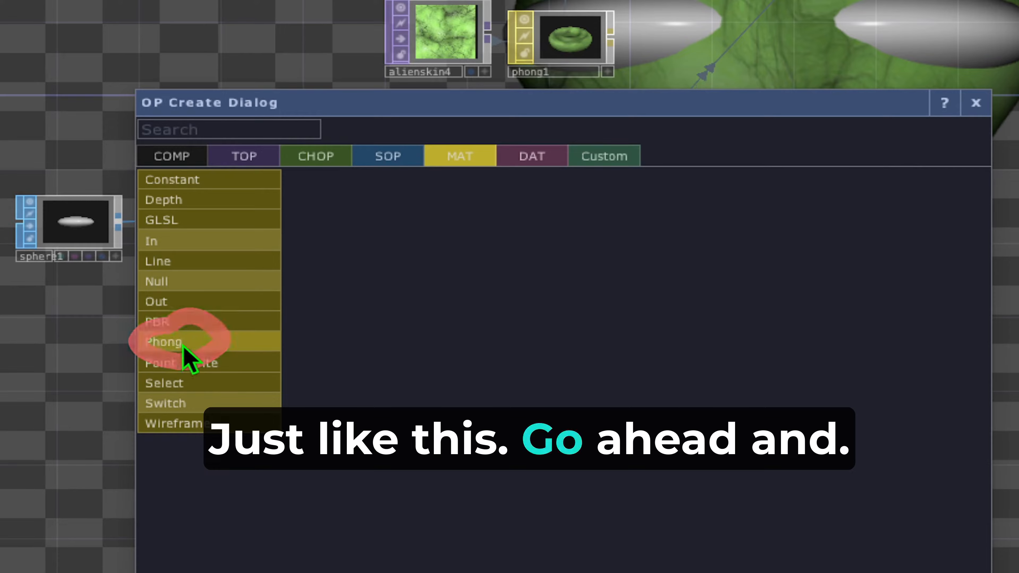
click(181, 345)
click(568, 392)
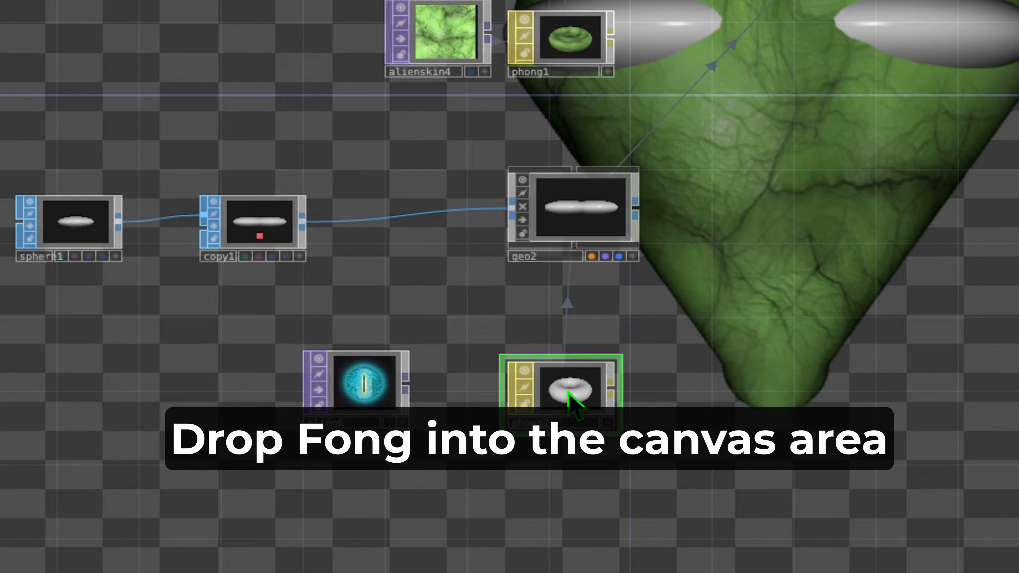
Assign the new Phong to geo2 as its Material and apply alien6 to that Phong as its Color Map
drag(566, 388, 590, 208)
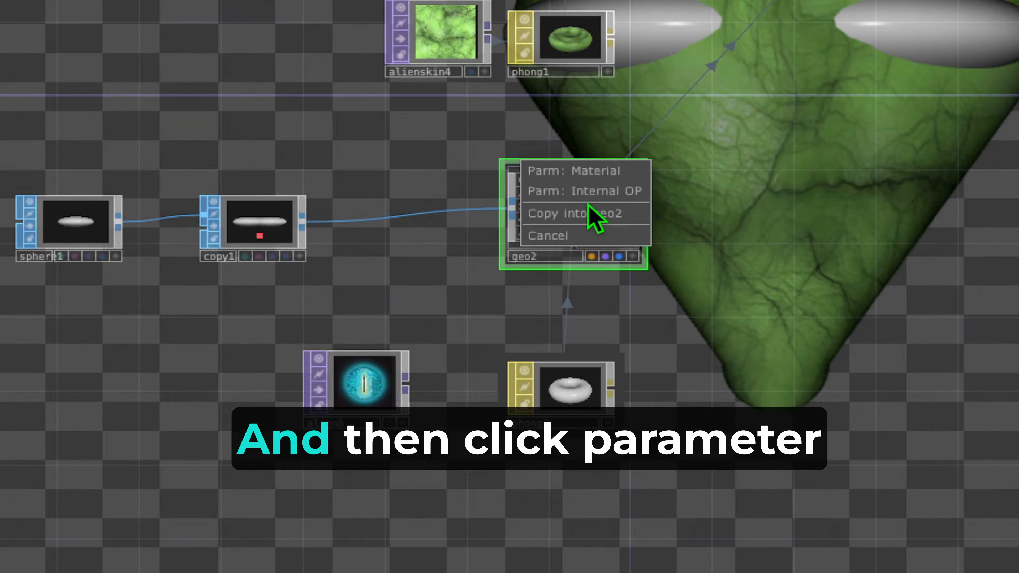
click(572, 169)
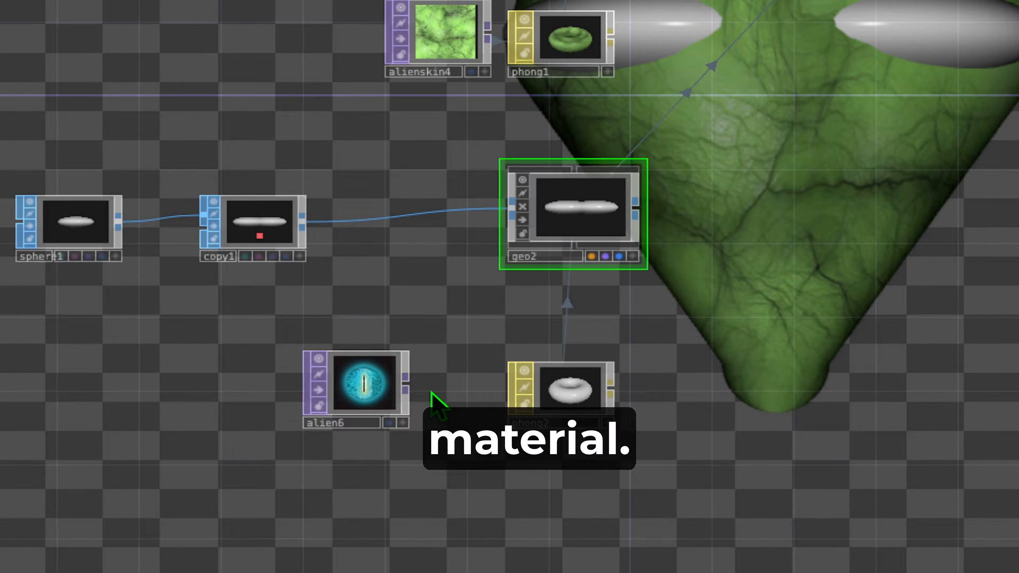
click(360, 384)
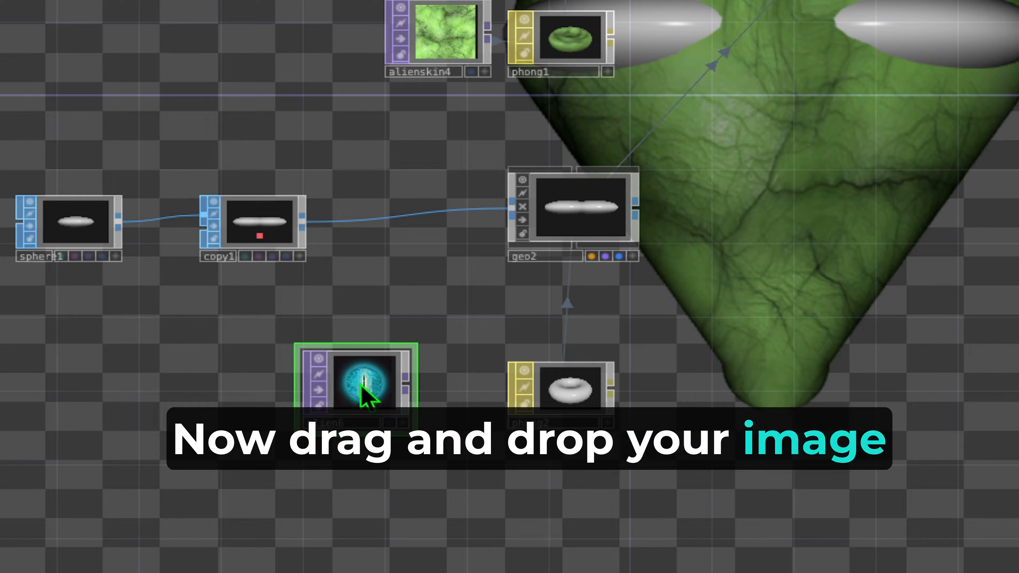
drag(361, 385, 586, 388)
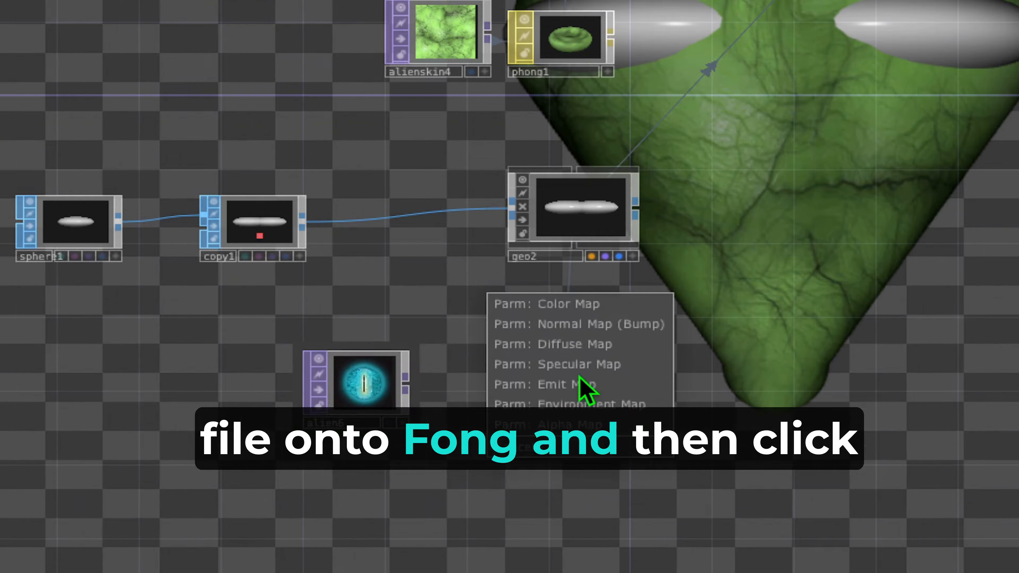
click(564, 305)
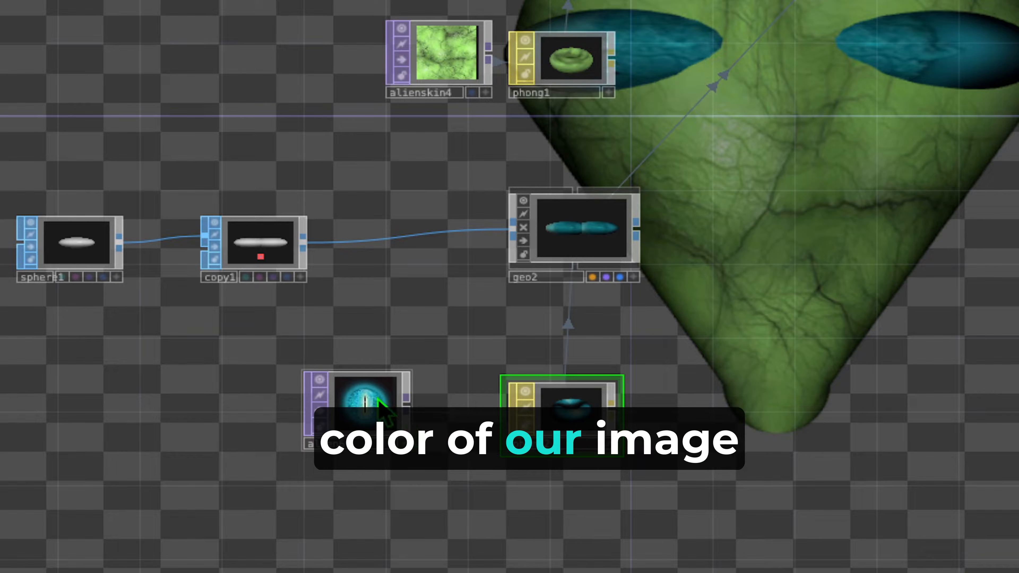
Insert a Texture operator between copy1 and geo2, with Scale set to 1.5 on all axes and Rotate to 42
right_click(385, 245)
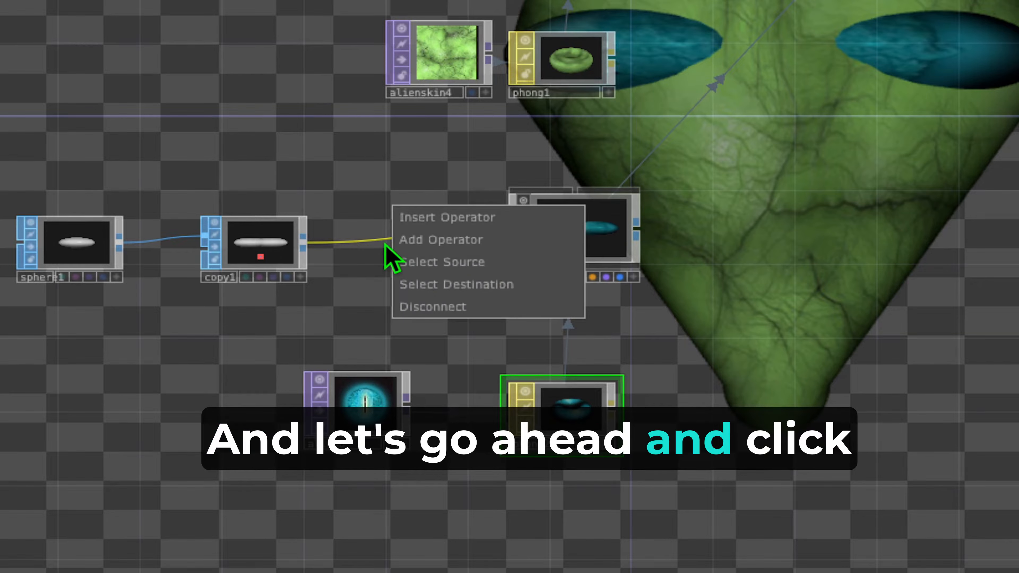
click(433, 220)
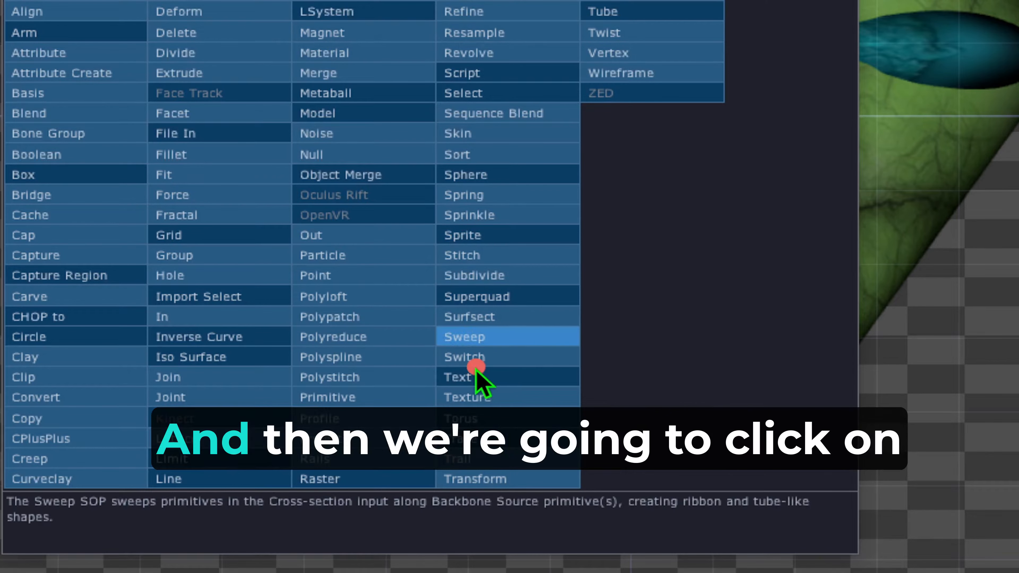
click(488, 397)
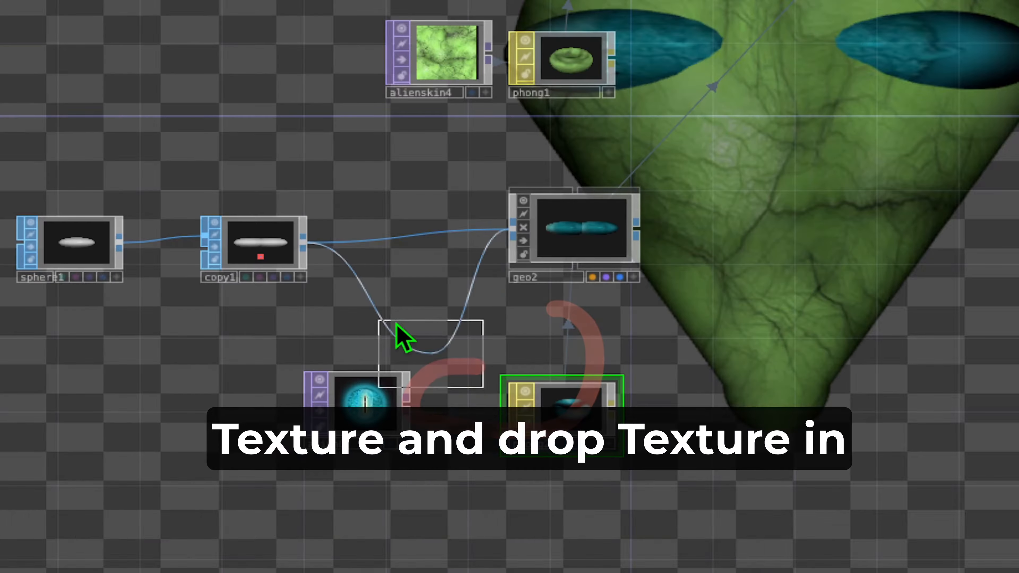
click(409, 241)
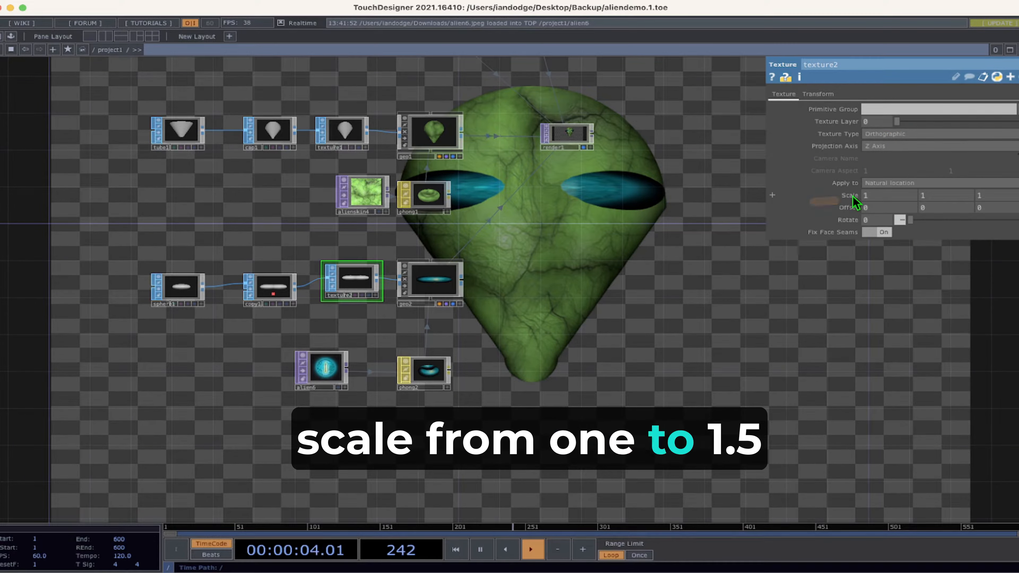
middle_drag(852, 195, 857, 197)
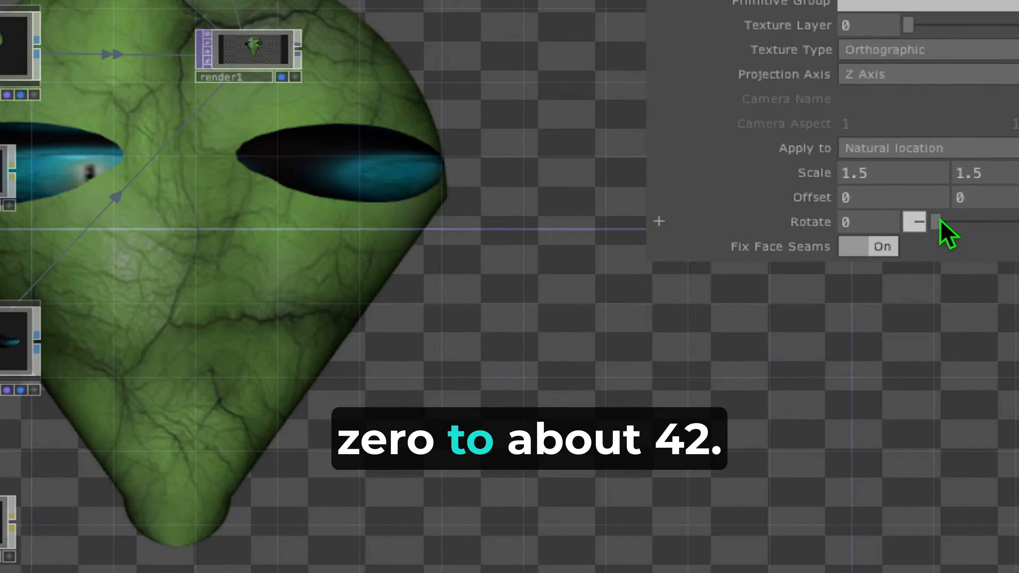
drag(912, 220, 961, 220)
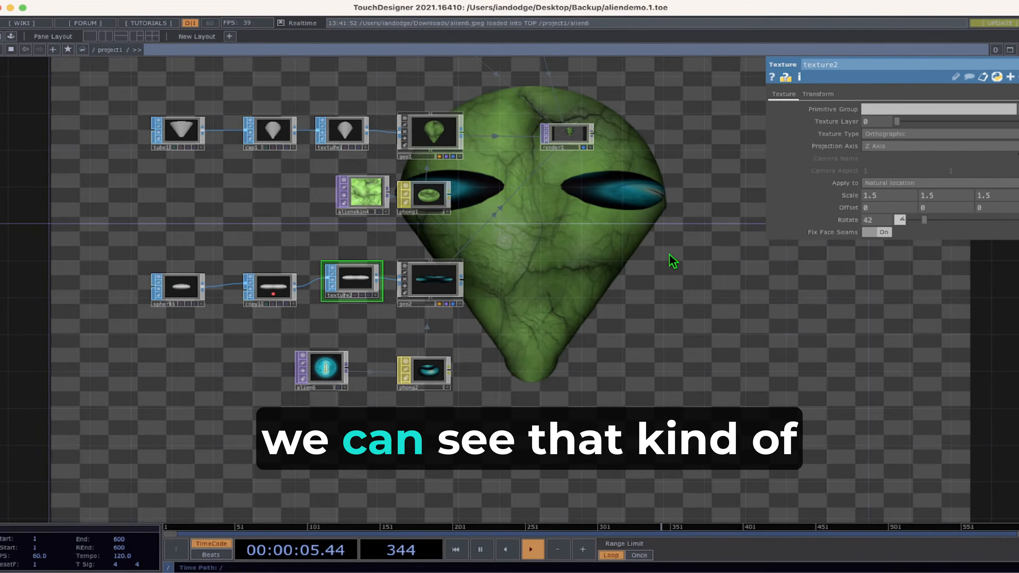
drag(673, 261, 593, 226)
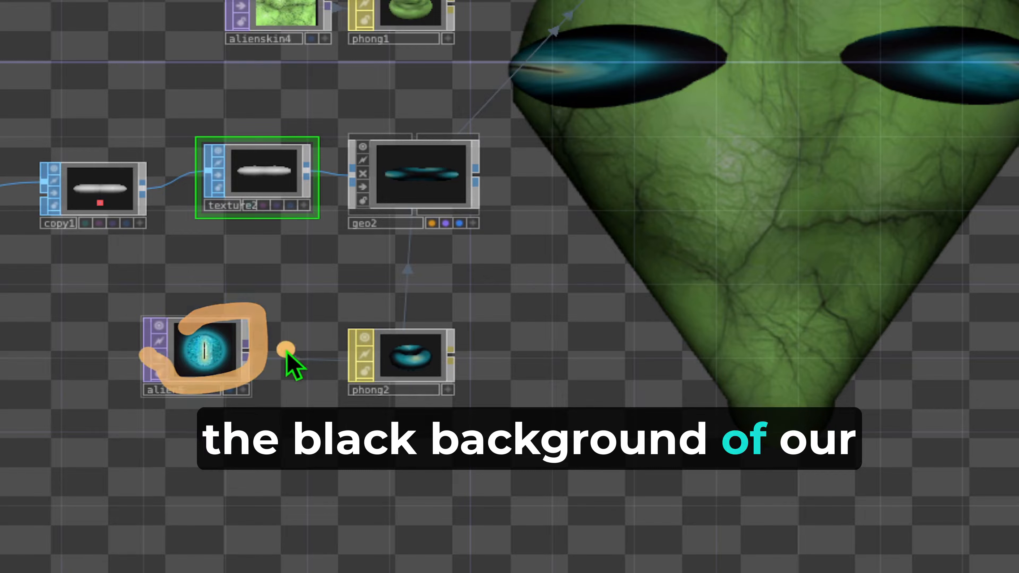
drag(615, 103, 707, 42)
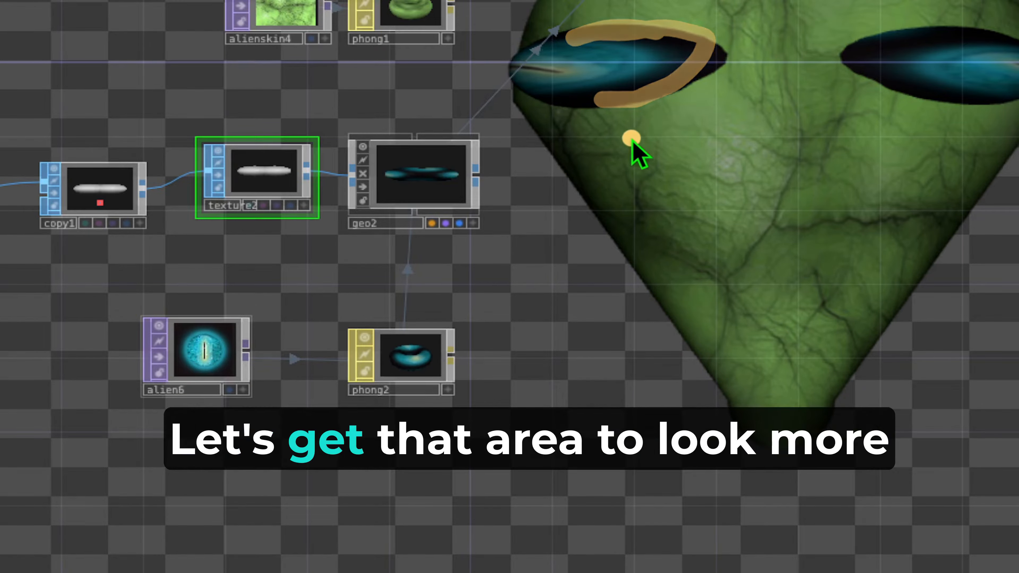
mouse_move(598, 158)
mouse_down()
mouse_move(731, 262)
mouse_move(812, 159)
mouse_move(903, 146)
mouse_up()
drag(887, 206, 789, 322)
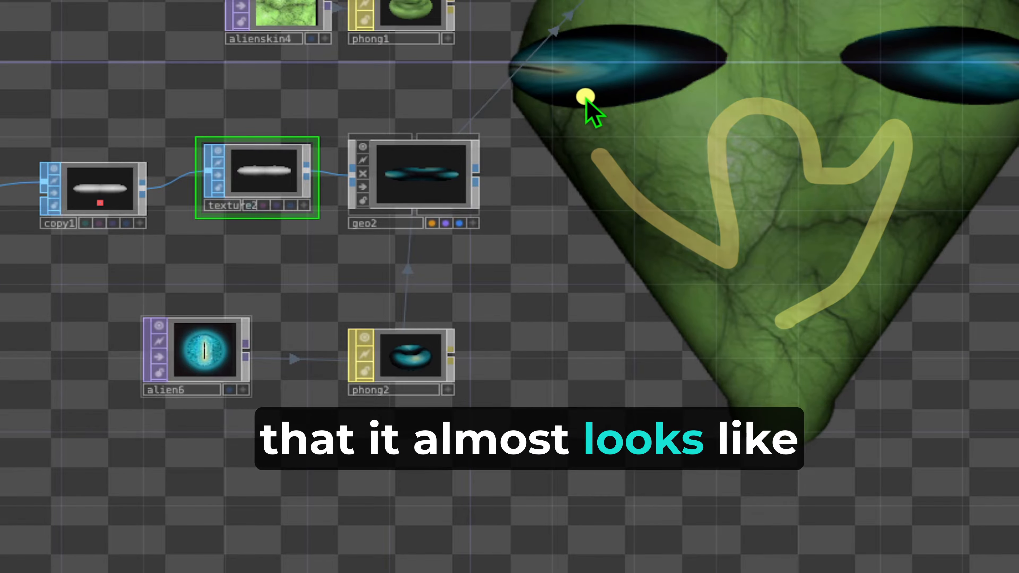
mouse_move(586, 98)
mouse_down()
mouse_move(703, 43)
mouse_move(603, 46)
mouse_up()
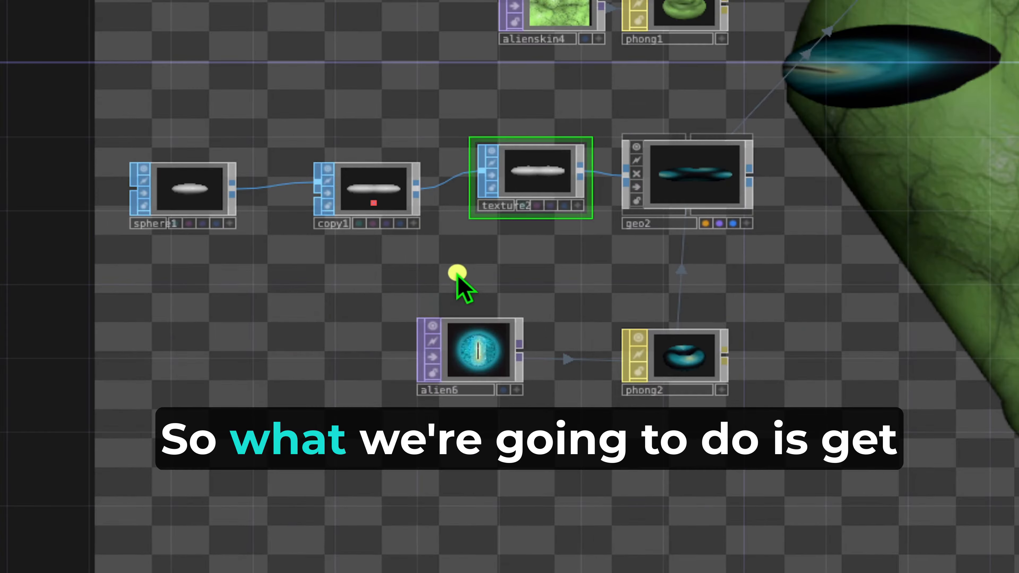
mouse_move(187, 278)
mouse_down()
mouse_move(215, 483)
mouse_move(140, 283)
mouse_up()
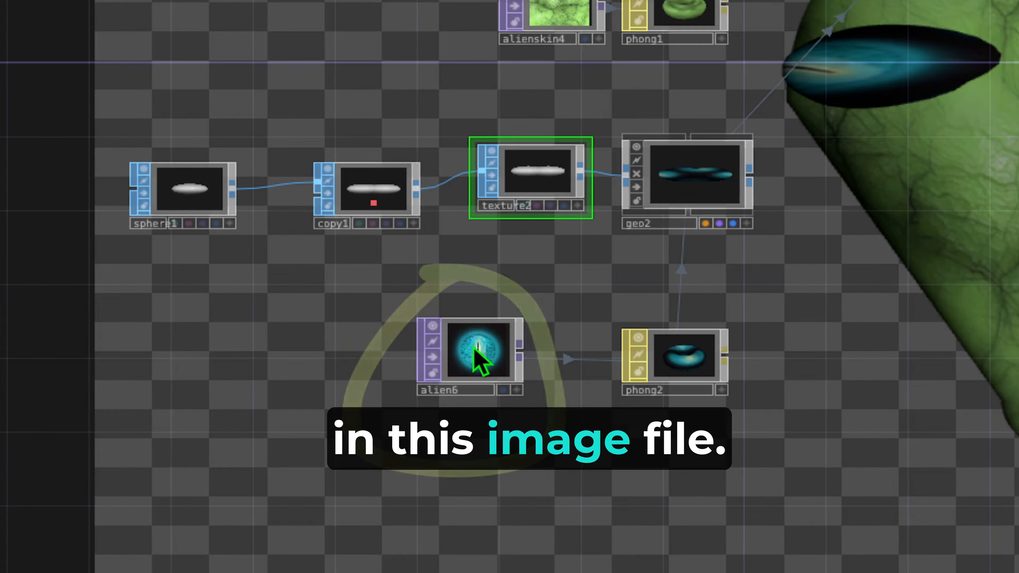
Move alien6 away from phong2, insert a Chroma Key after it in the gap, and lower the key's Hue Max to 206
drag(493, 350, 256, 345)
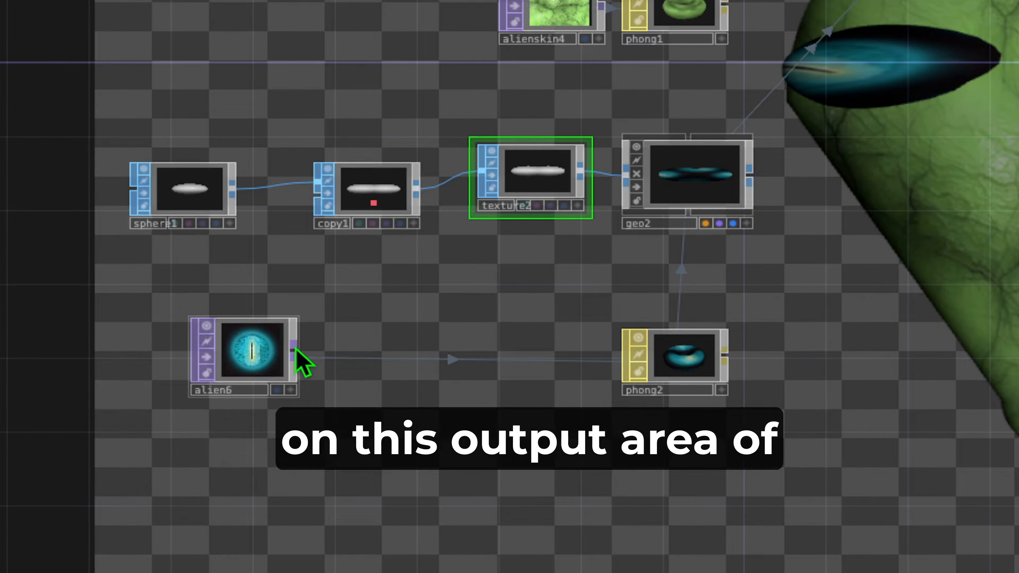
click(290, 334)
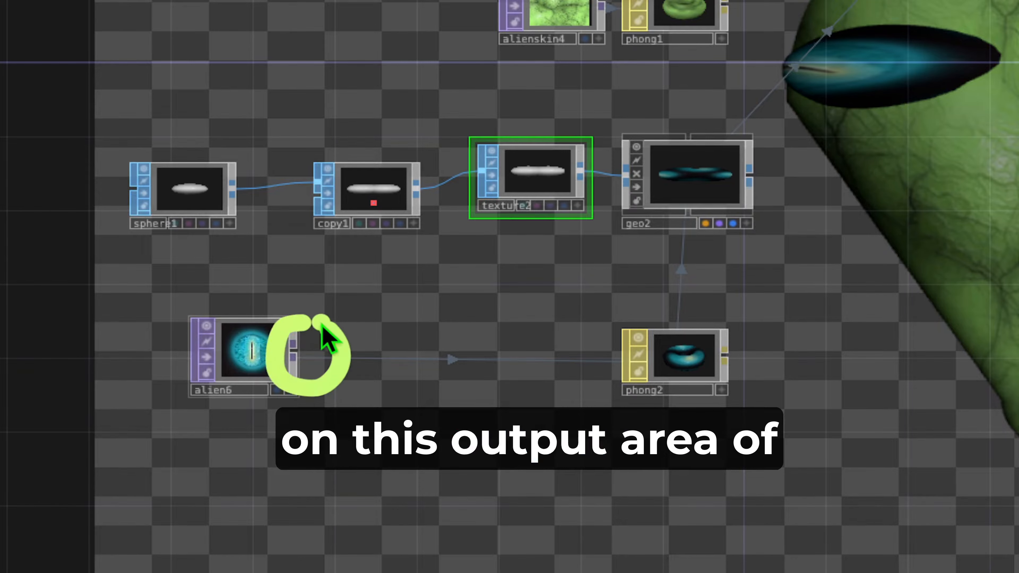
right_click(293, 350)
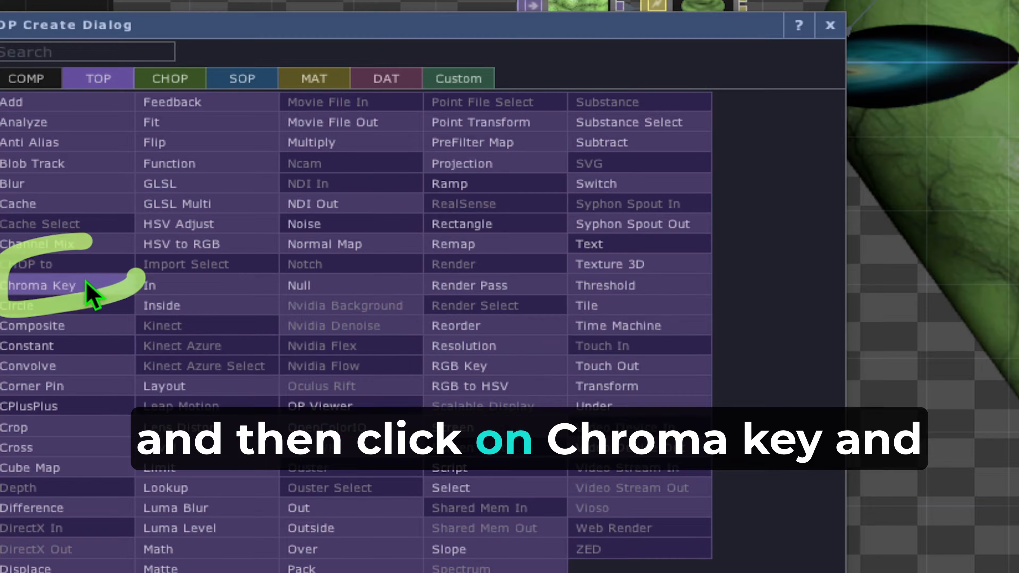
click(60, 285)
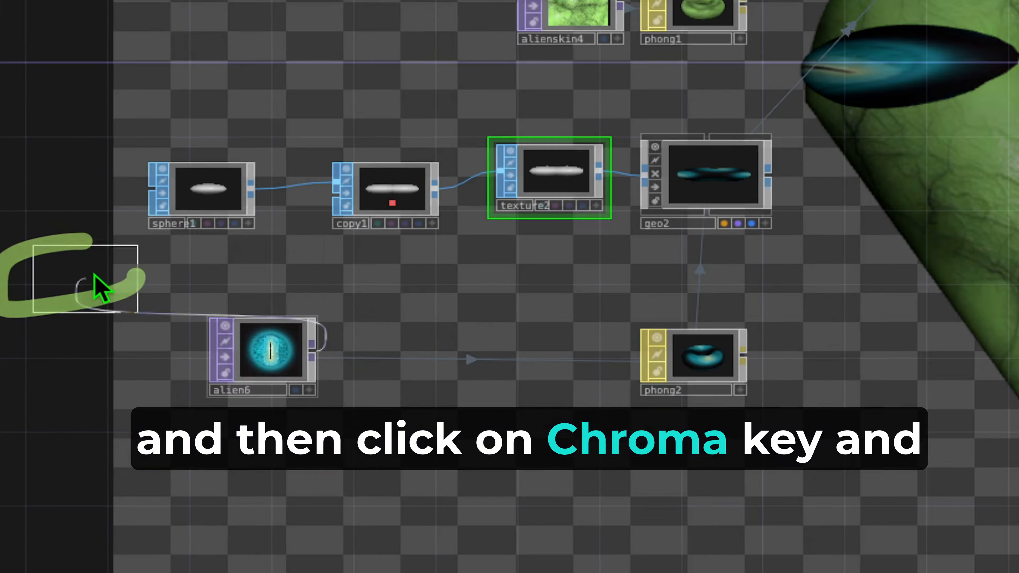
click(402, 358)
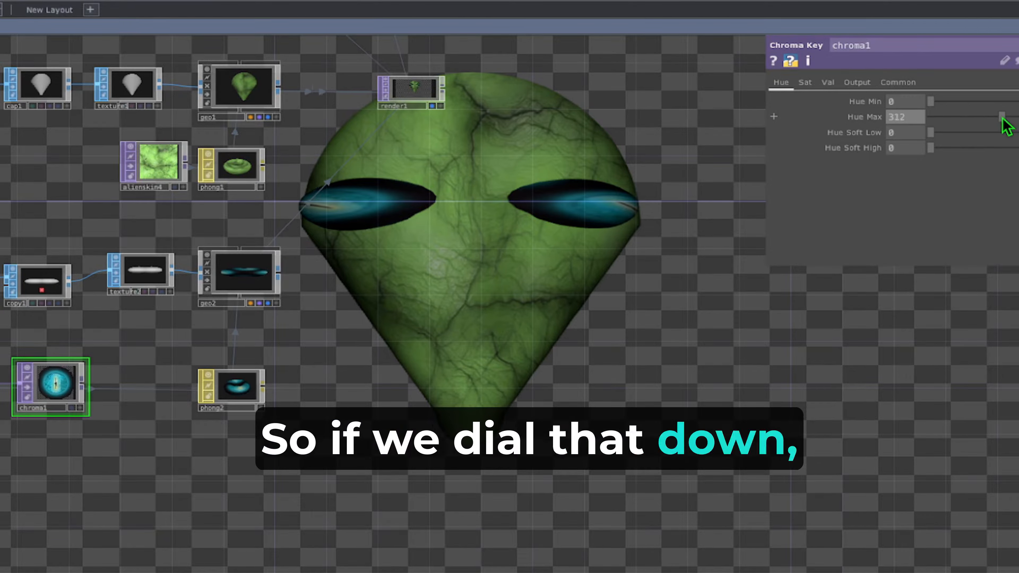
drag(1001, 118, 982, 117)
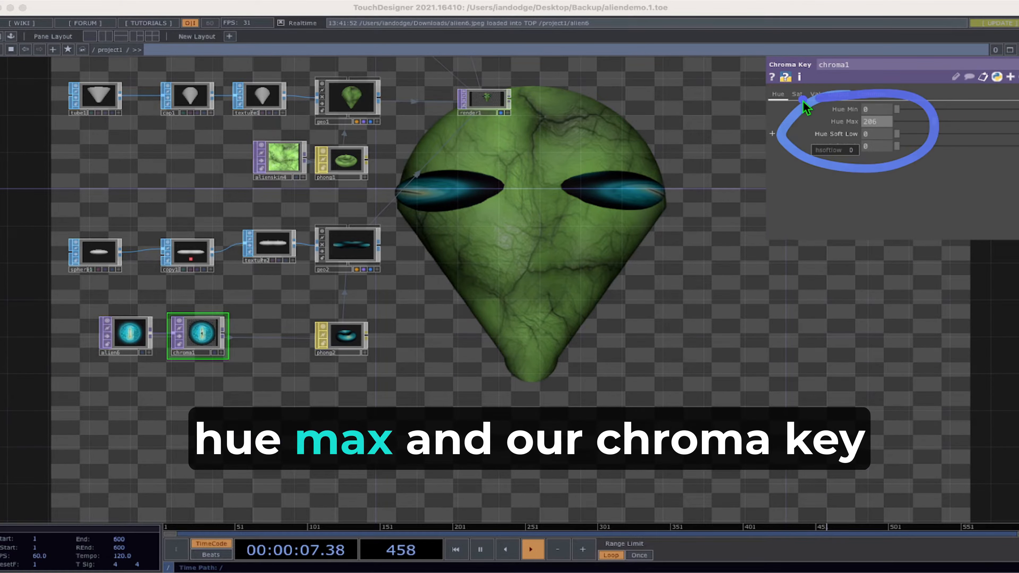
drag(187, 291, 173, 397)
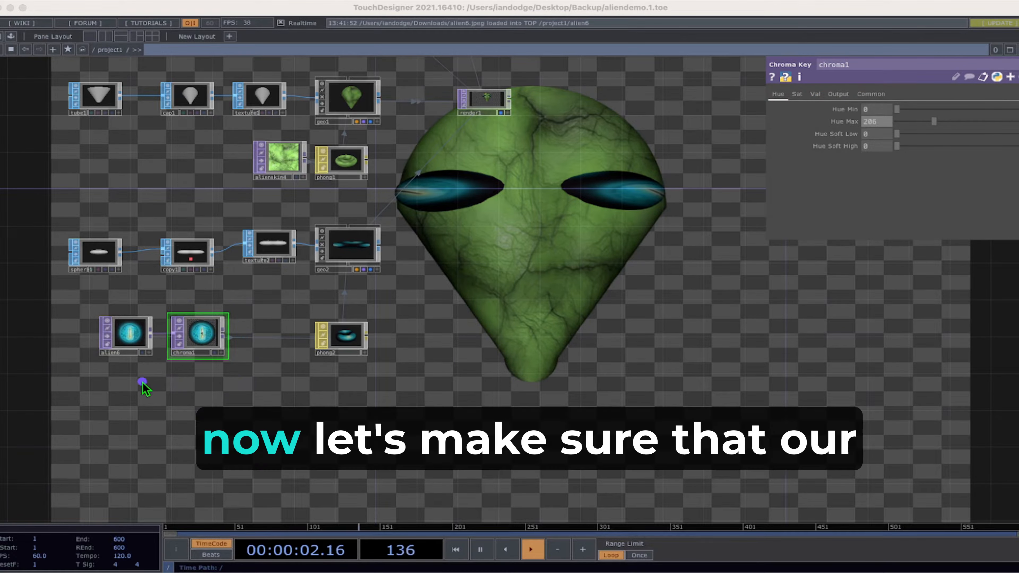
mouse_move(333, 310)
mouse_down()
mouse_move(375, 391)
mouse_move(347, 281)
mouse_up()
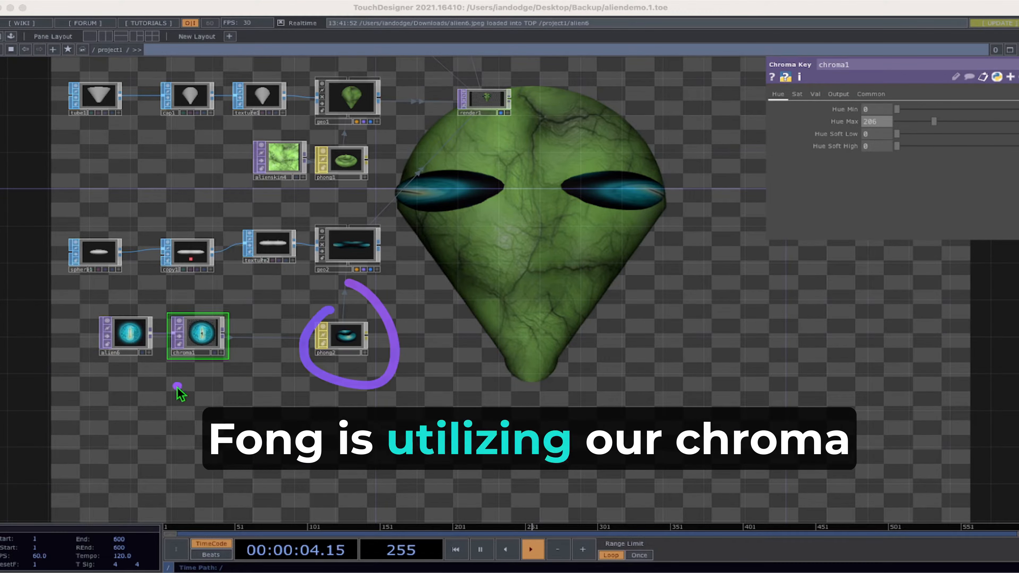
drag(204, 344, 332, 347)
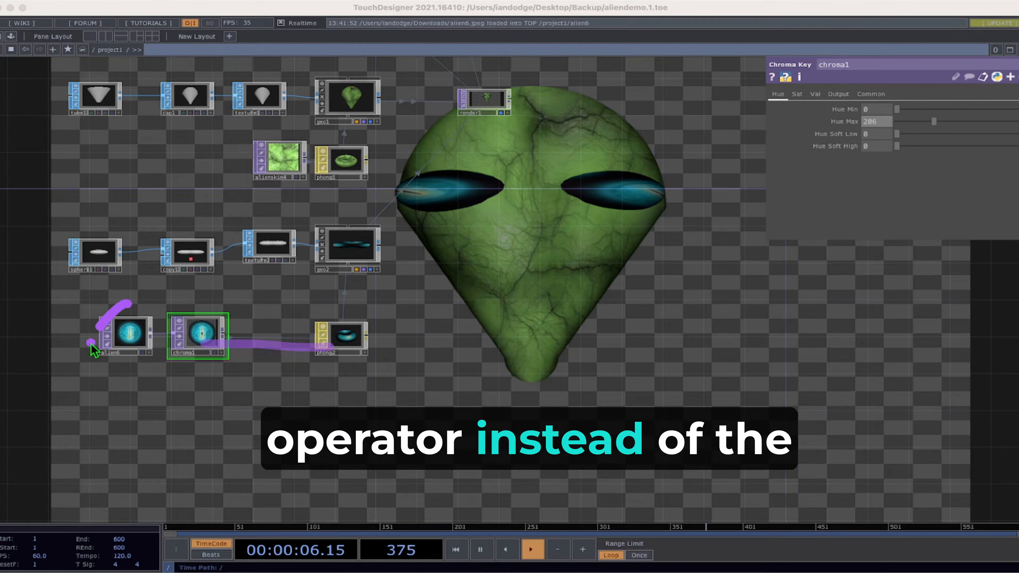
drag(90, 344, 127, 295)
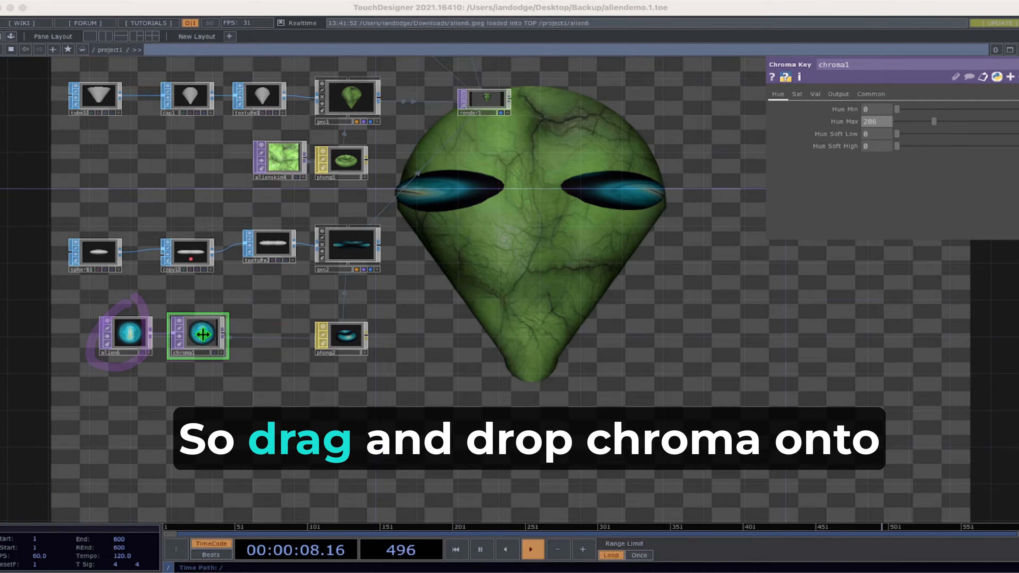
Apply chroma1 to phong2 as its Color Map in place of the alien6 image
drag(197, 339, 352, 340)
click(348, 303)
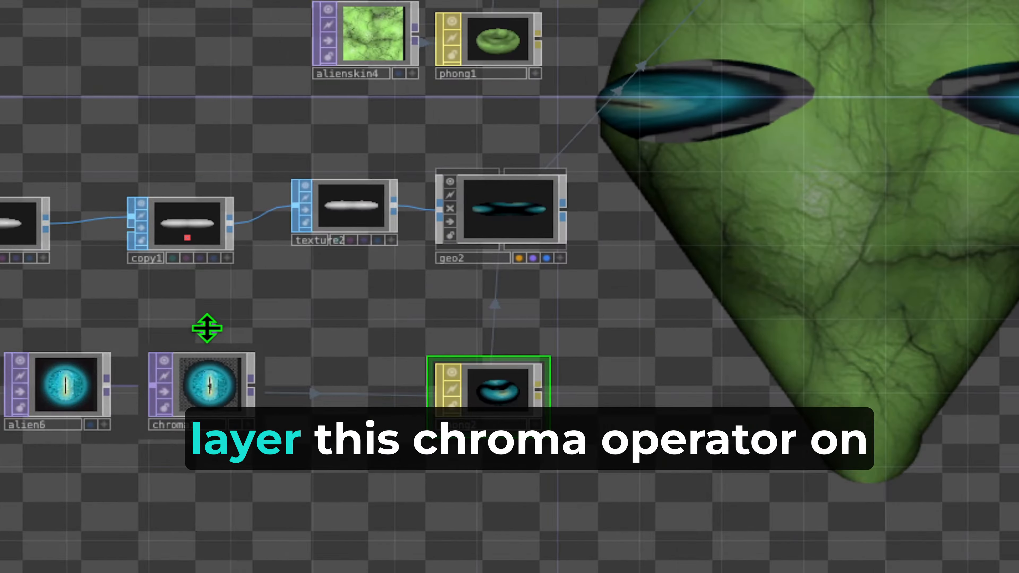
mouse_move(228, 327)
mouse_down()
mouse_move(121, 364)
mouse_move(235, 387)
mouse_up()
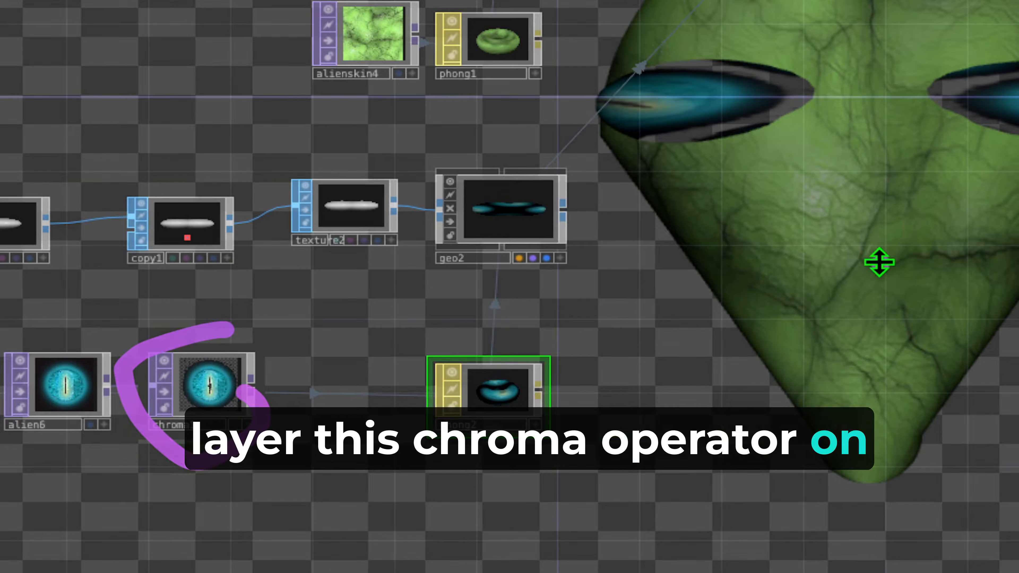
drag(883, 224, 789, 266)
mouse_move(746, 299)
mouse_down()
mouse_move(935, 313)
mouse_move(799, 257)
mouse_up()
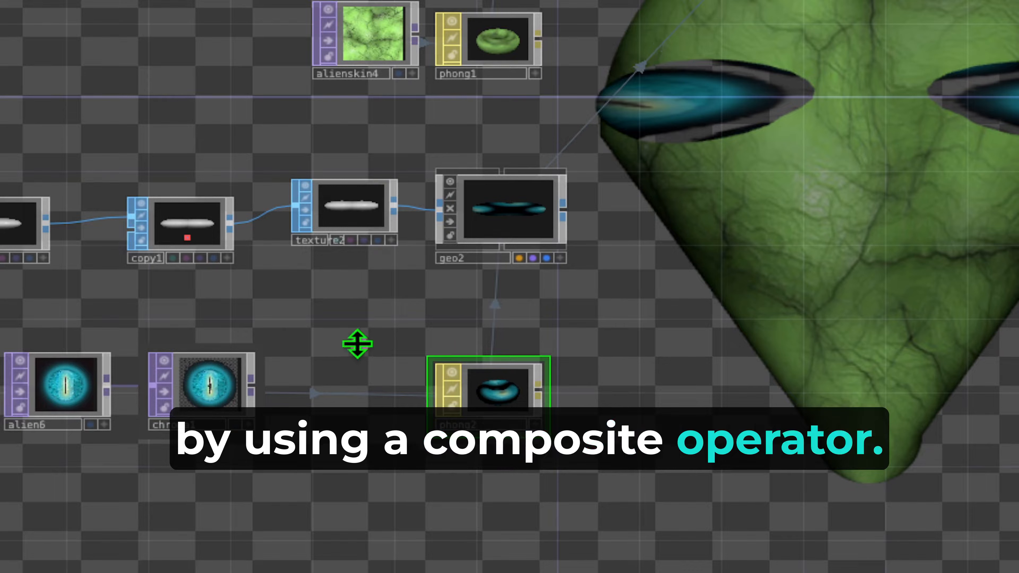
Add a Composite TOP between chroma1 and phong2 and wire both chroma1 and alienskin4 into it
double_click(328, 371)
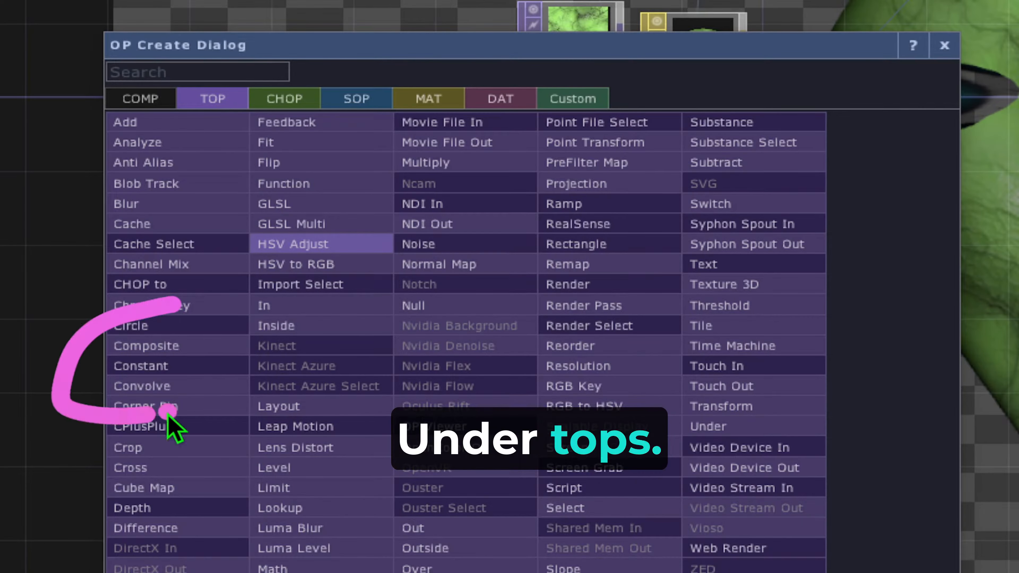
click(182, 346)
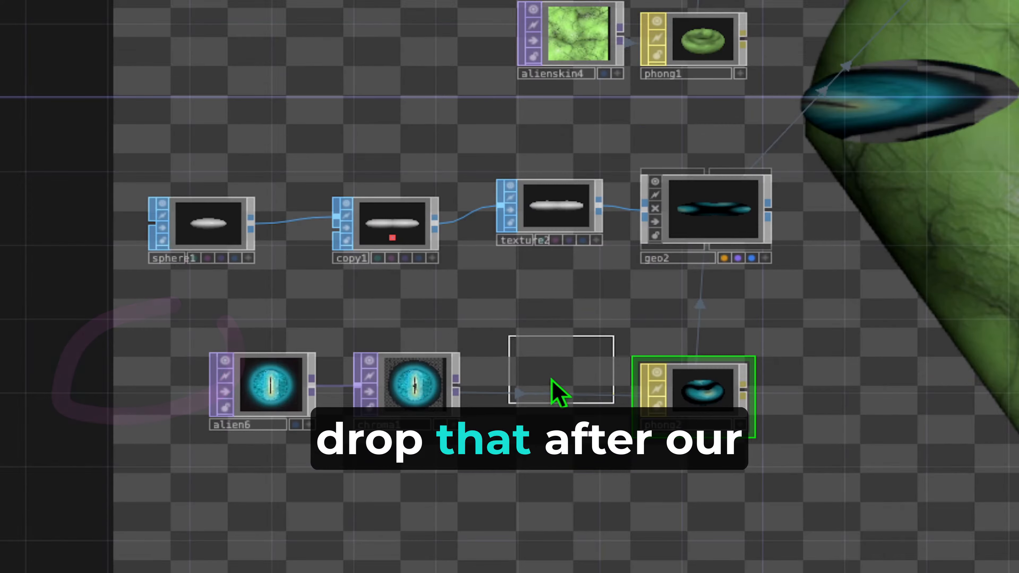
click(545, 390)
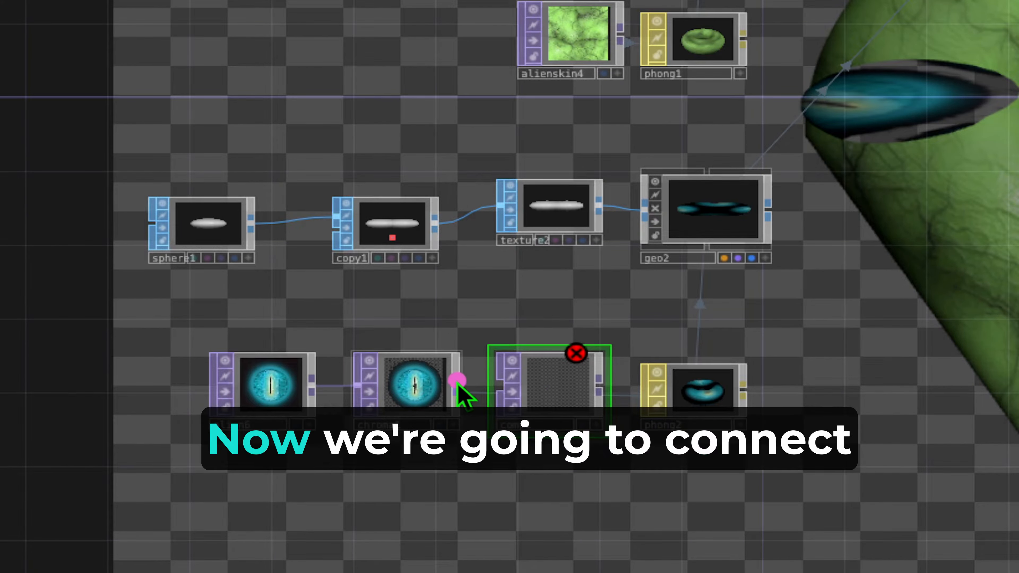
drag(459, 383, 501, 386)
click(630, 29)
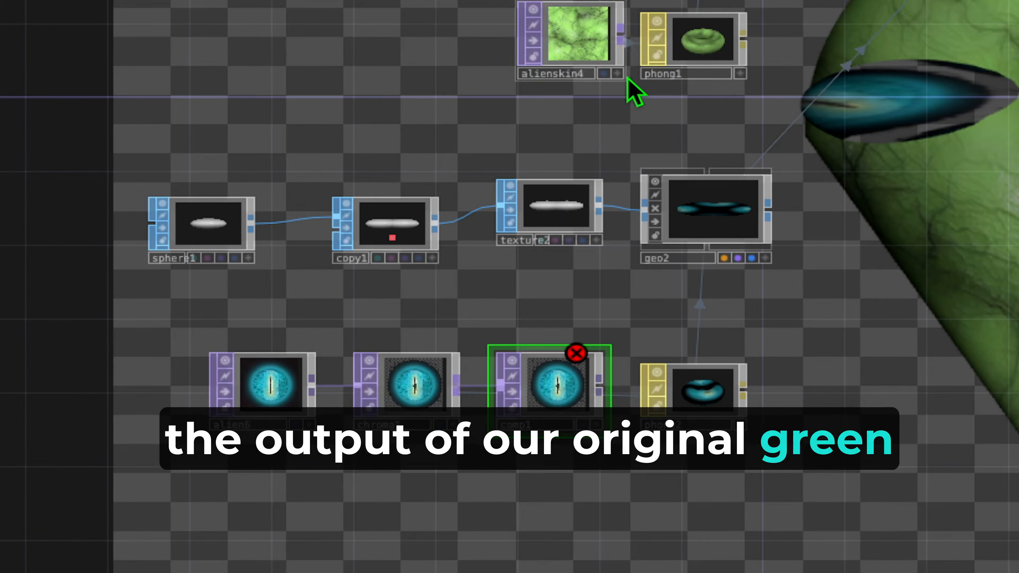
click(497, 386)
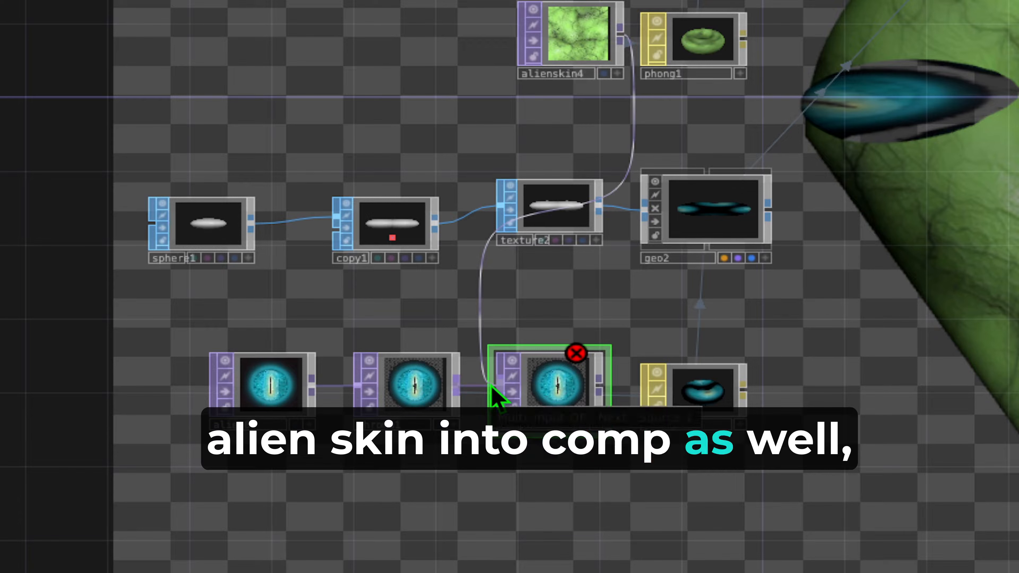
mouse_move(561, 315)
mouse_down()
mouse_move(461, 398)
mouse_move(602, 369)
mouse_move(506, 324)
mouse_up()
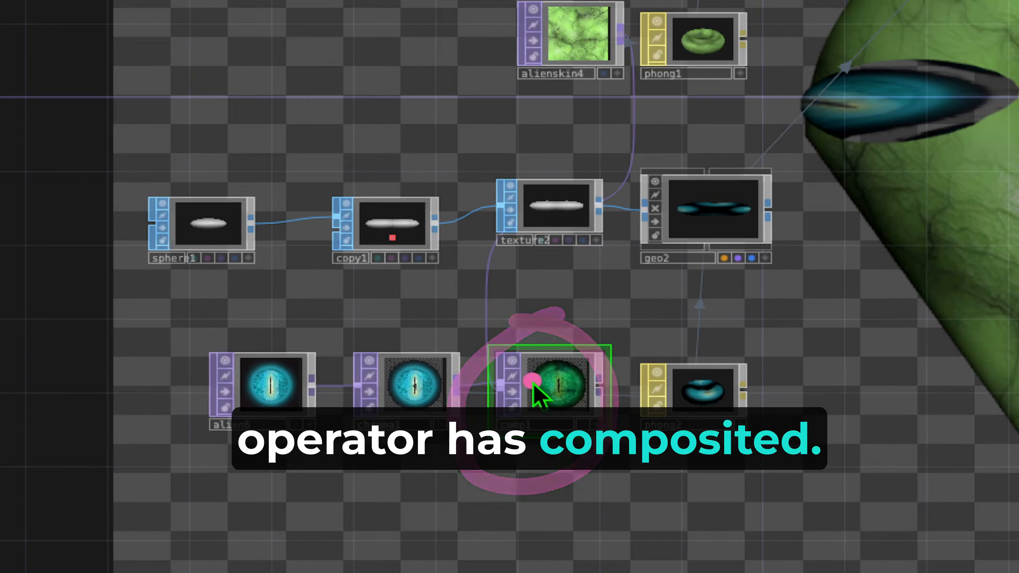
mouse_move(394, 312)
mouse_down()
mouse_move(386, 388)
mouse_move(402, 323)
mouse_up()
drag(547, 27, 569, 28)
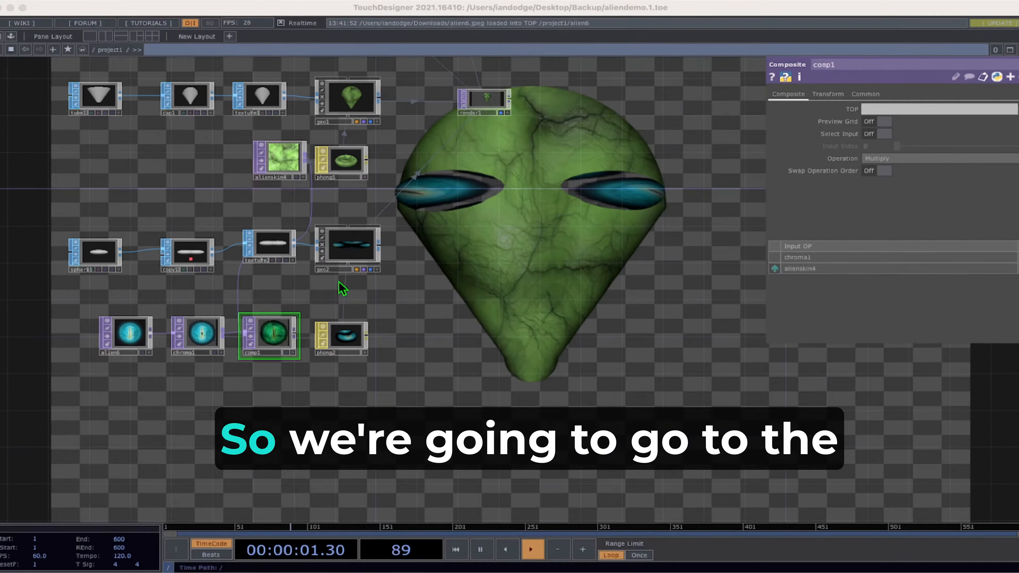
mouse_move(557, 383)
mouse_down()
mouse_move(638, 168)
mouse_move(921, 100)
mouse_up()
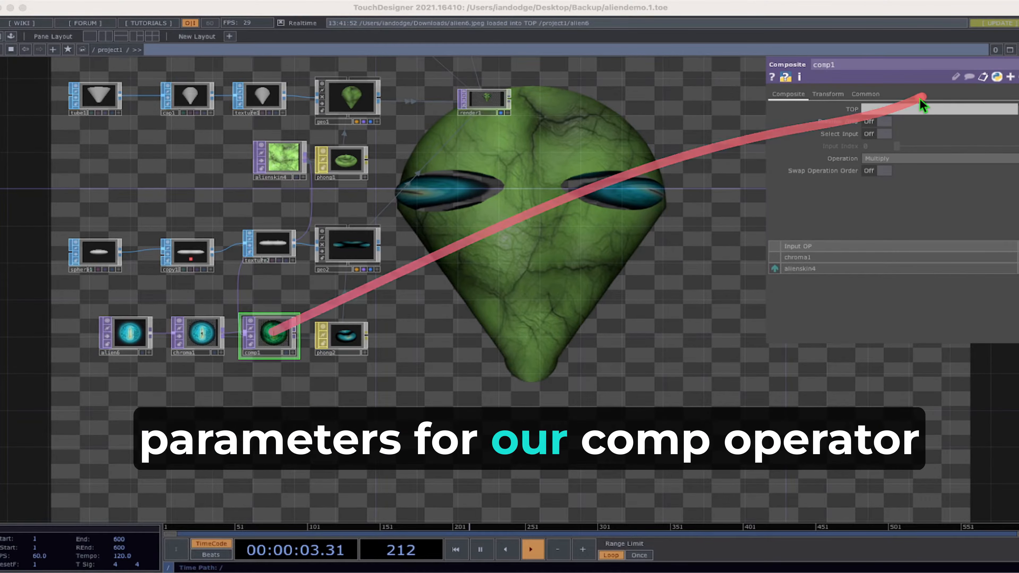
mouse_move(839, 137)
mouse_down()
mouse_move(929, 201)
mouse_move(794, 141)
mouse_move(818, 136)
mouse_up()
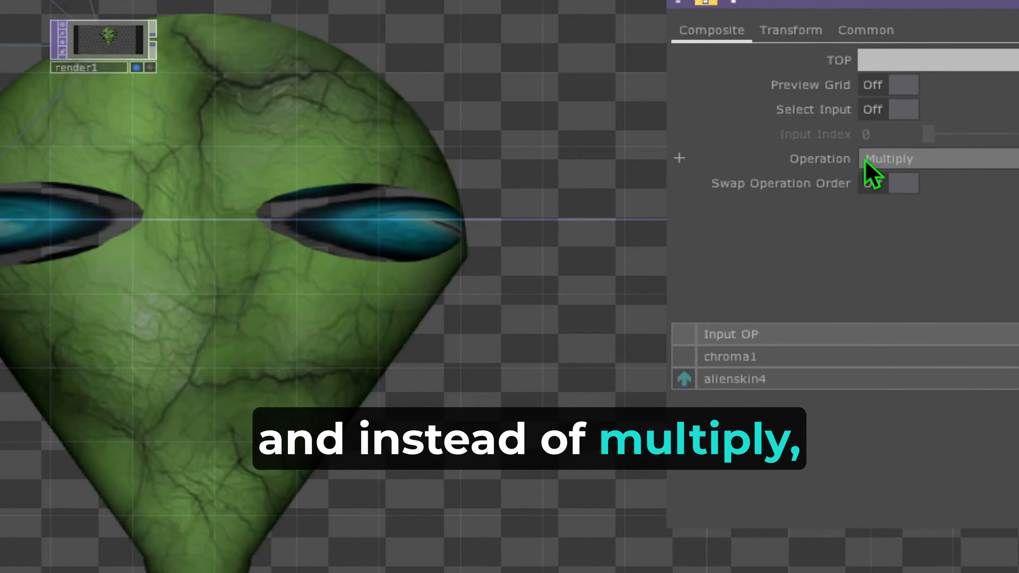
Set the Composite operator's Operation to Atop
click(879, 159)
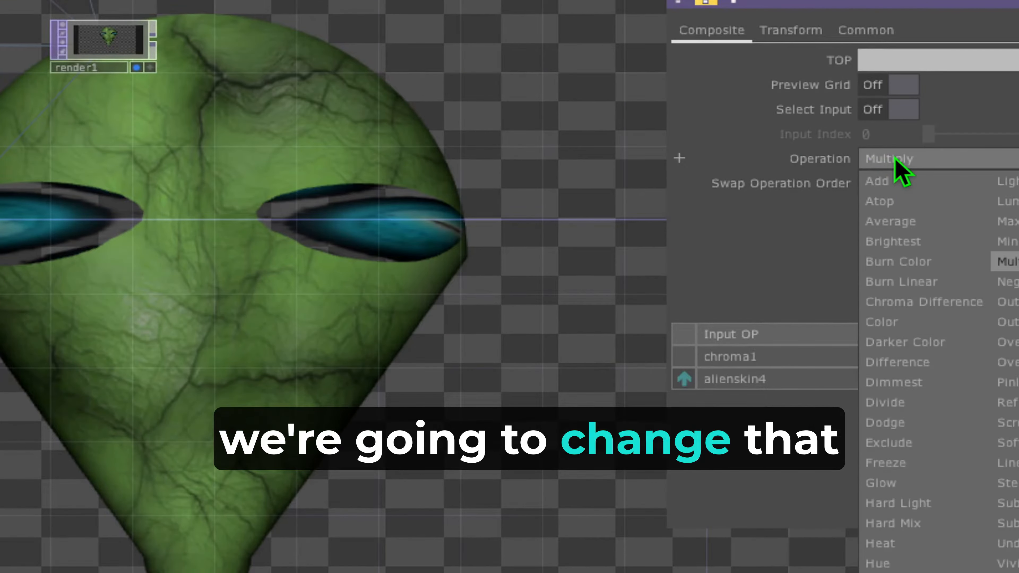
click(897, 200)
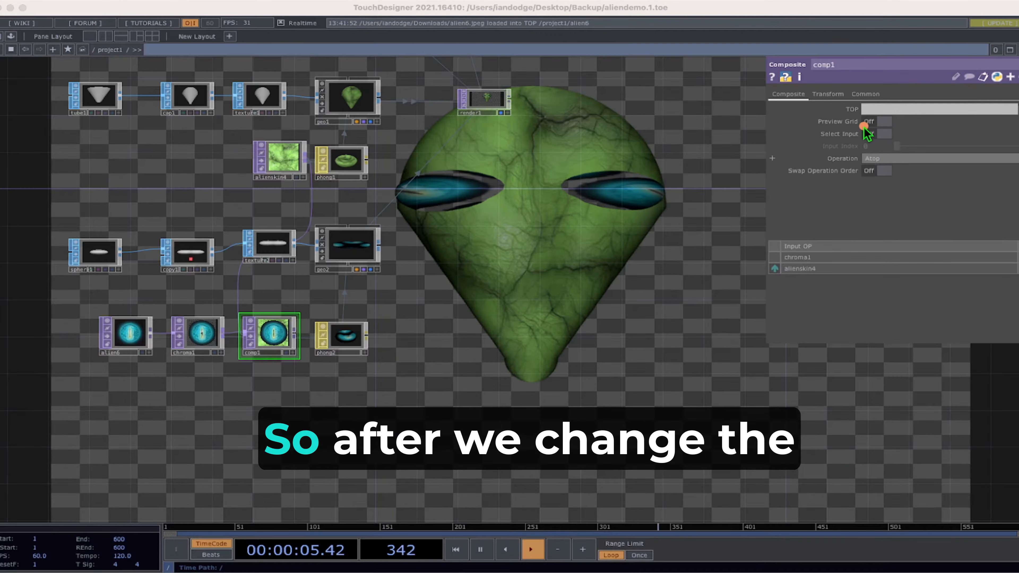
mouse_move(867, 126)
mouse_down()
mouse_move(842, 221)
mouse_move(822, 137)
mouse_up()
drag(738, 171, 837, 175)
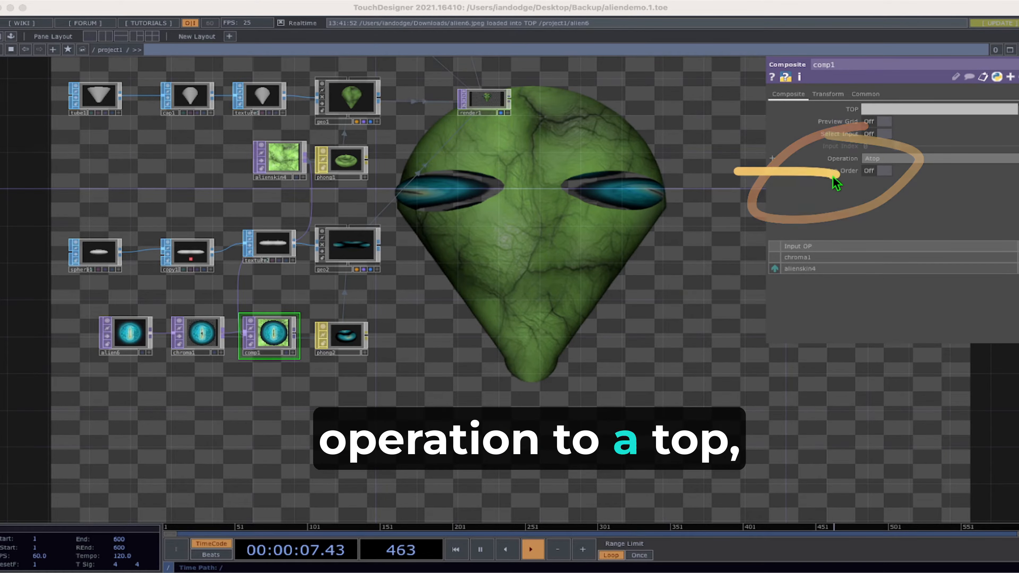
mouse_move(301, 292)
mouse_down()
mouse_move(213, 333)
mouse_move(279, 318)
mouse_move(243, 396)
mouse_up()
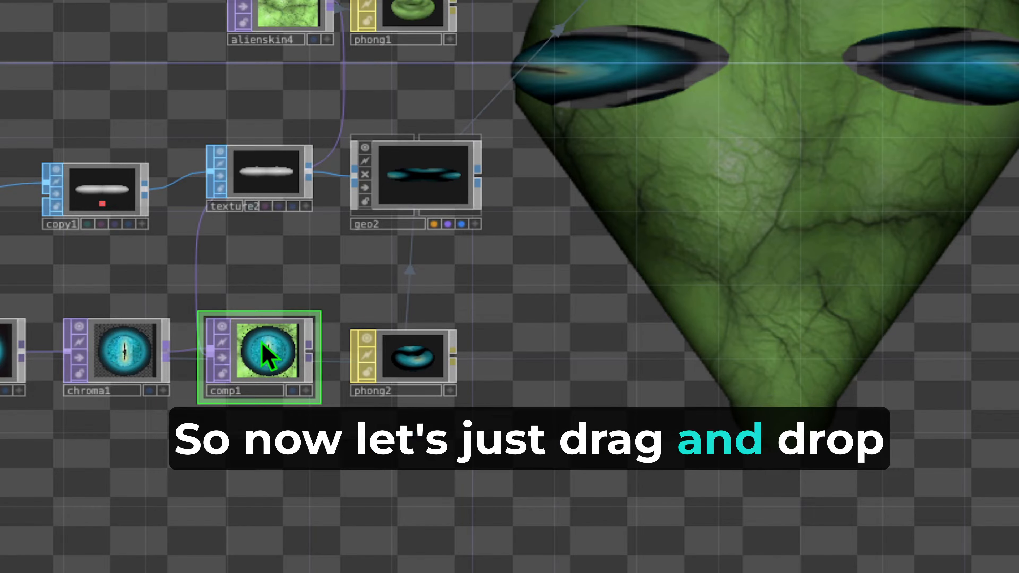
Apply comp1 to phong2 as its Color Map
drag(266, 354, 427, 355)
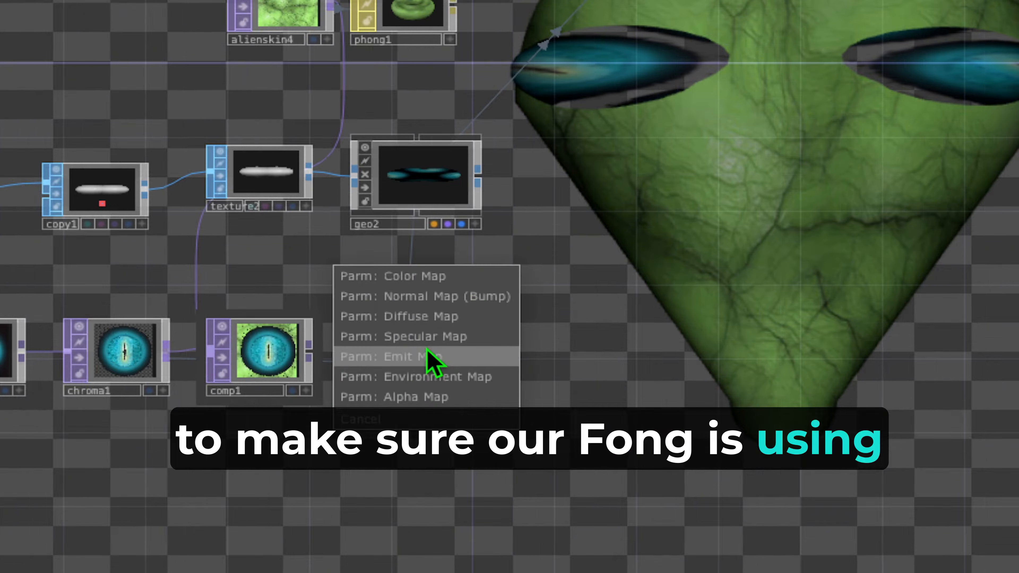
click(426, 277)
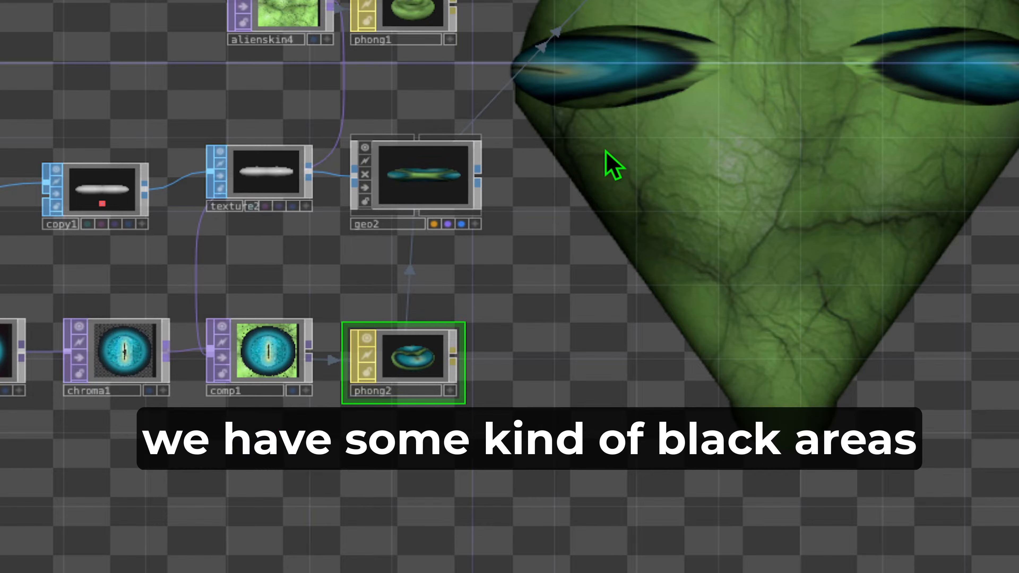
click(645, 106)
drag(673, 93, 632, 105)
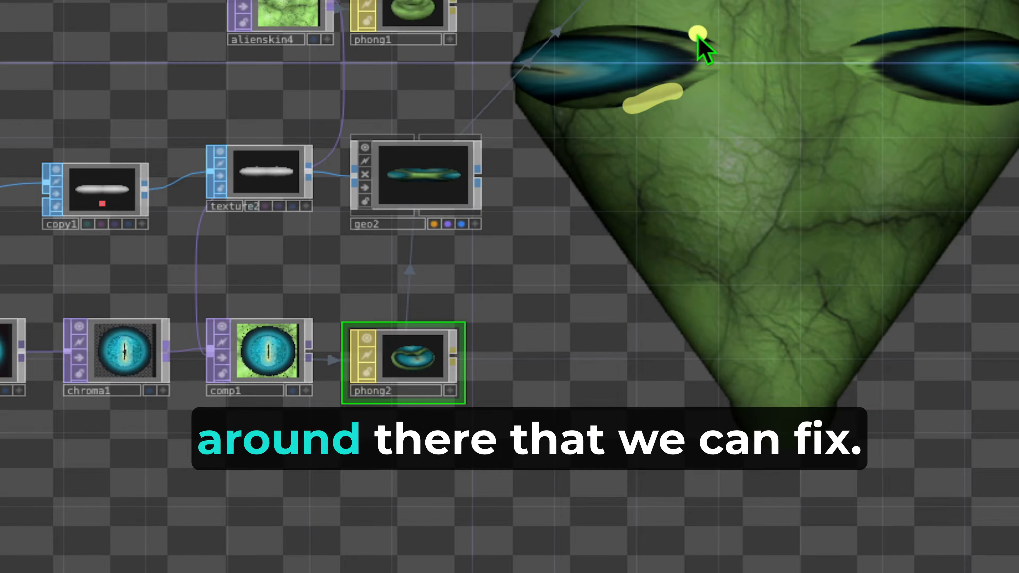
drag(701, 34, 601, 38)
Fine-tune the Chroma Key on the eye image by setting chroma1's Hue Max to 192
click(199, 339)
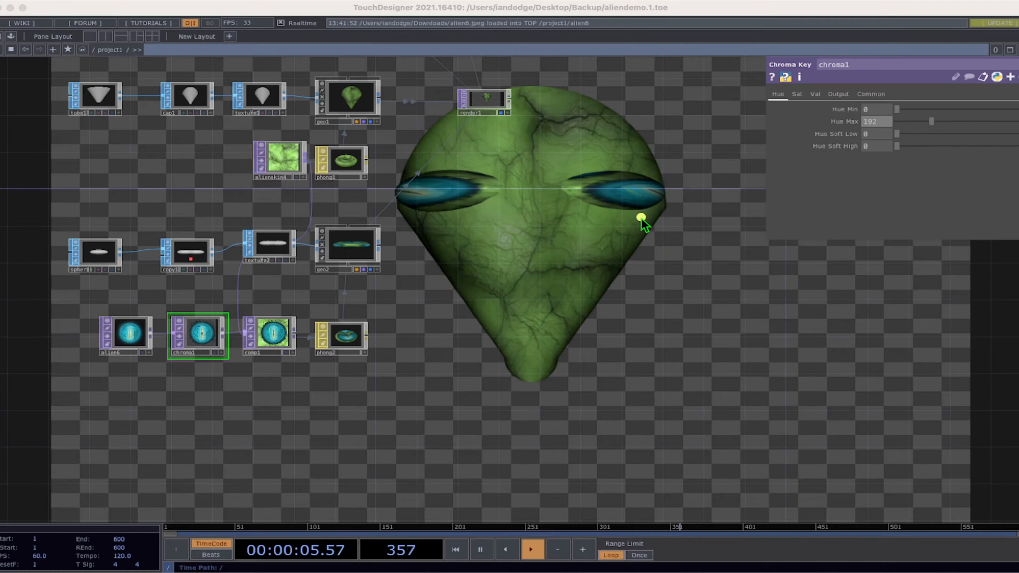
drag(202, 297, 232, 381)
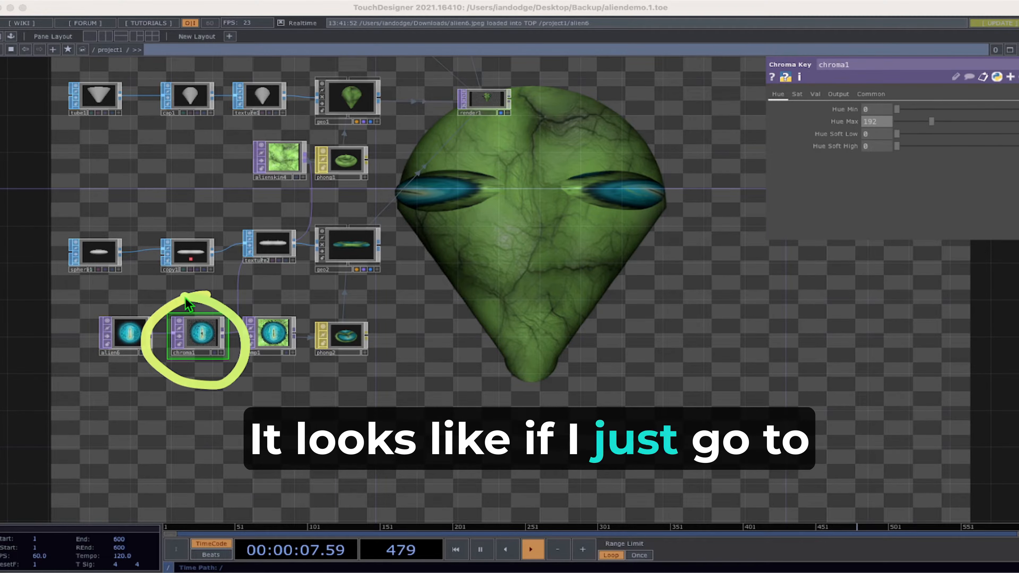
drag(192, 338, 756, 143)
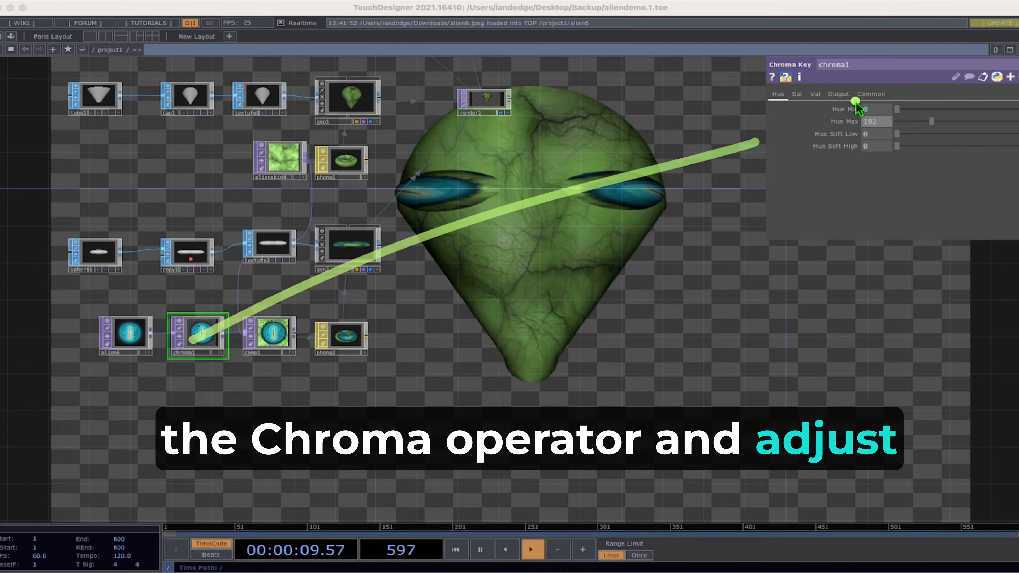
mouse_move(856, 102)
mouse_down()
mouse_move(904, 127)
mouse_move(886, 85)
mouse_up()
click(932, 121)
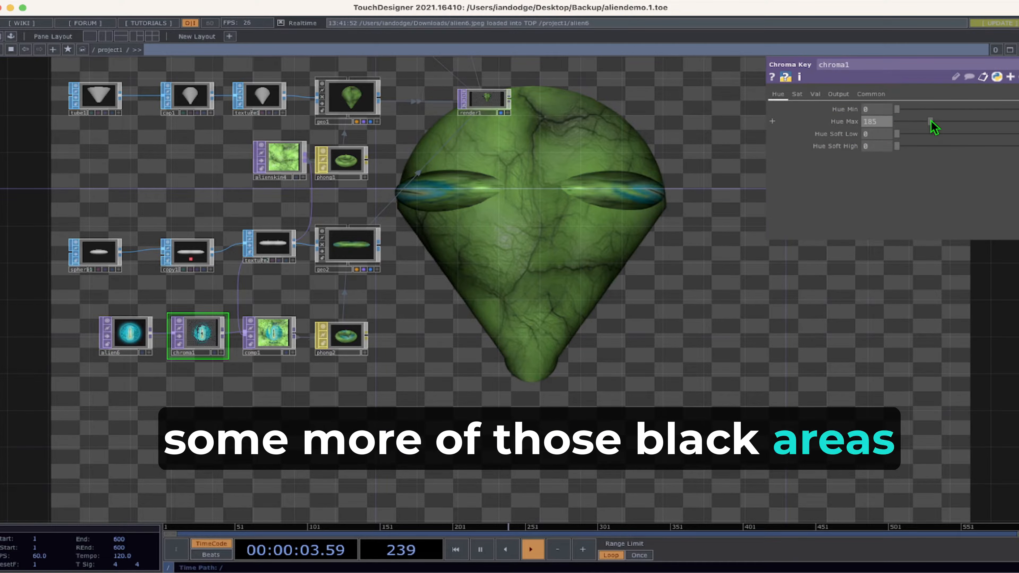
drag(931, 121, 933, 120)
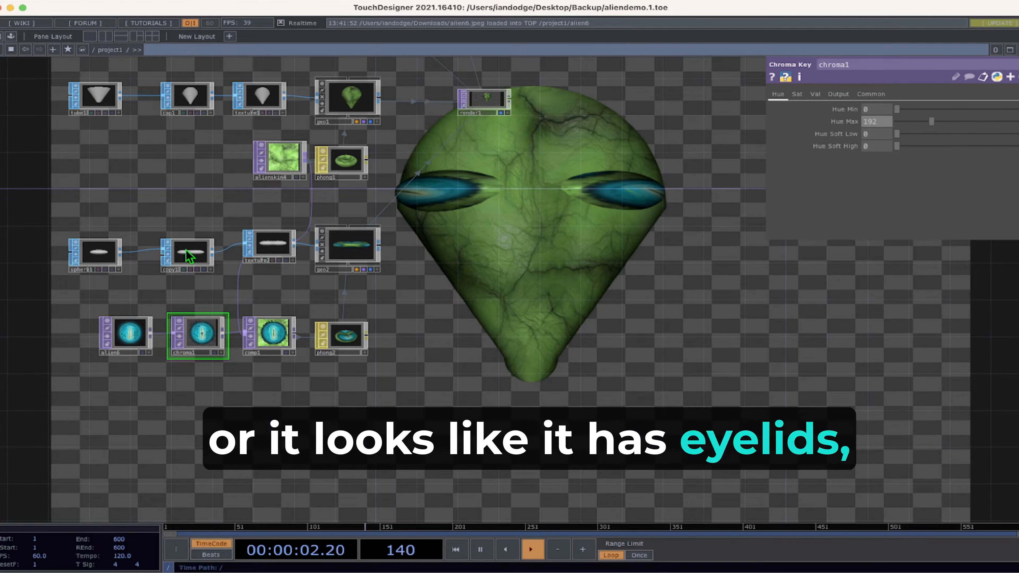
drag(229, 291, 393, 398)
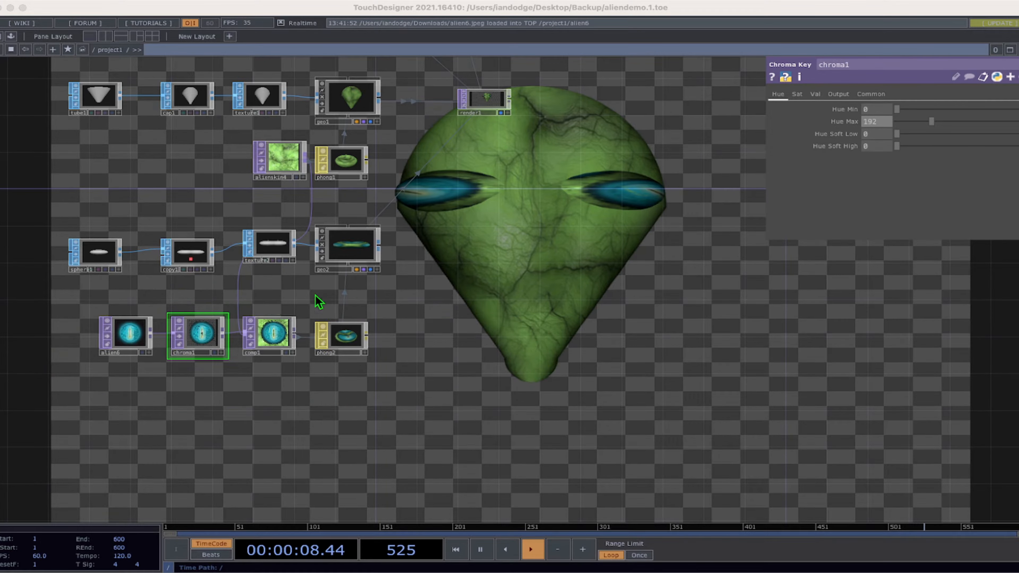
click(296, 293)
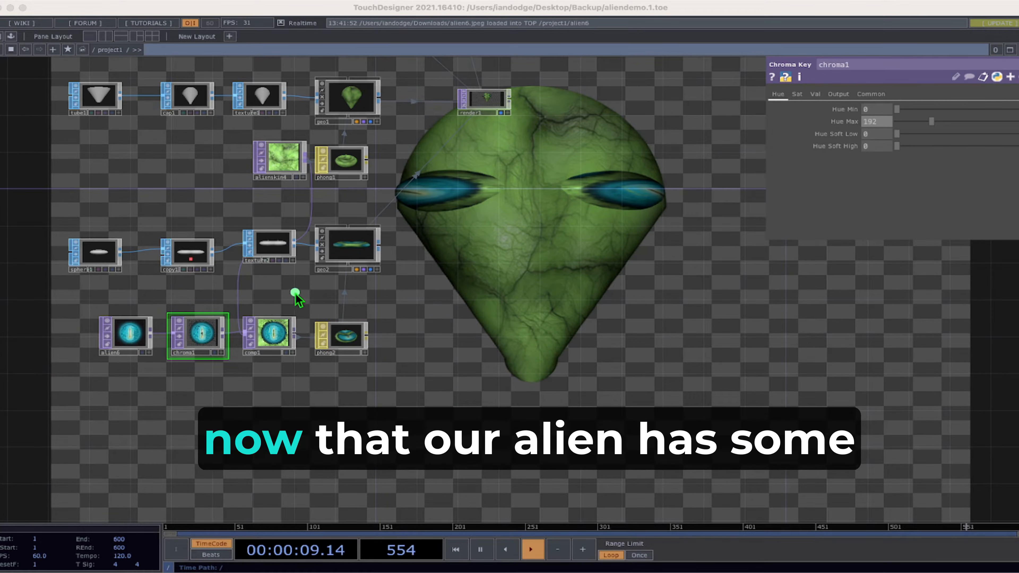
mouse_move(135, 320)
mouse_down()
mouse_move(414, 364)
mouse_move(226, 316)
mouse_up()
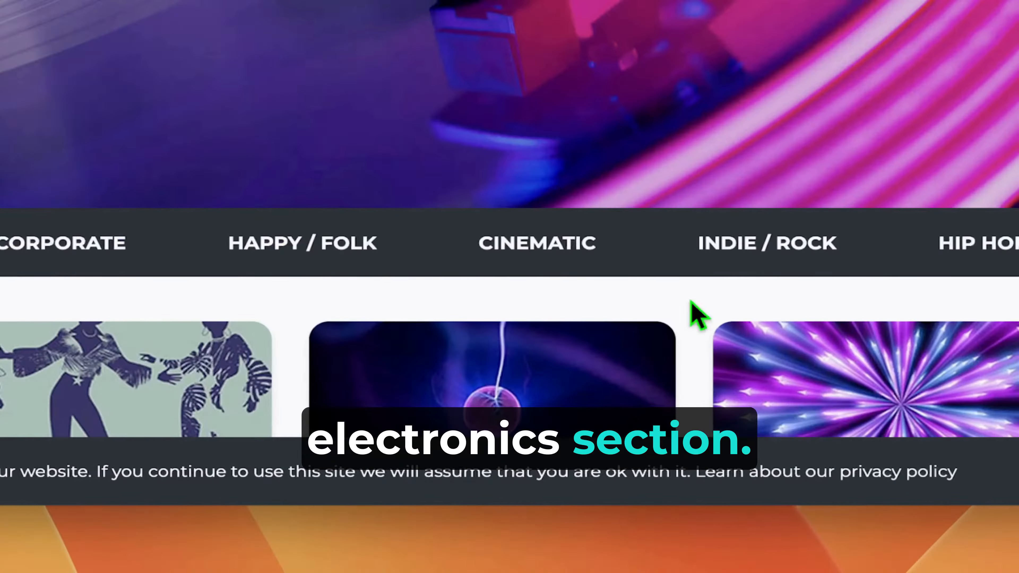
Browse the electronic section of the stock music website for a track to drive the alien animation
click(466, 229)
scroll(472, 228, down, 10)
scroll(474, 231, up, 3)
scroll(467, 217, up, 1)
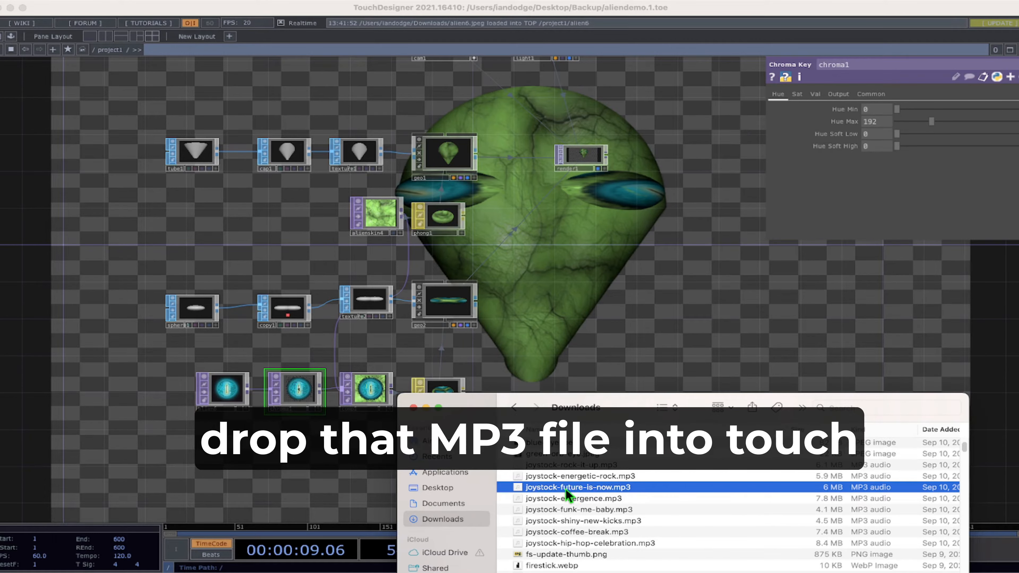
Import joystock-future-is-now.mp3 from Downloads into the TouchDesigner network and place its Audio File In operator above the other nodes
drag(566, 489, 614, 286)
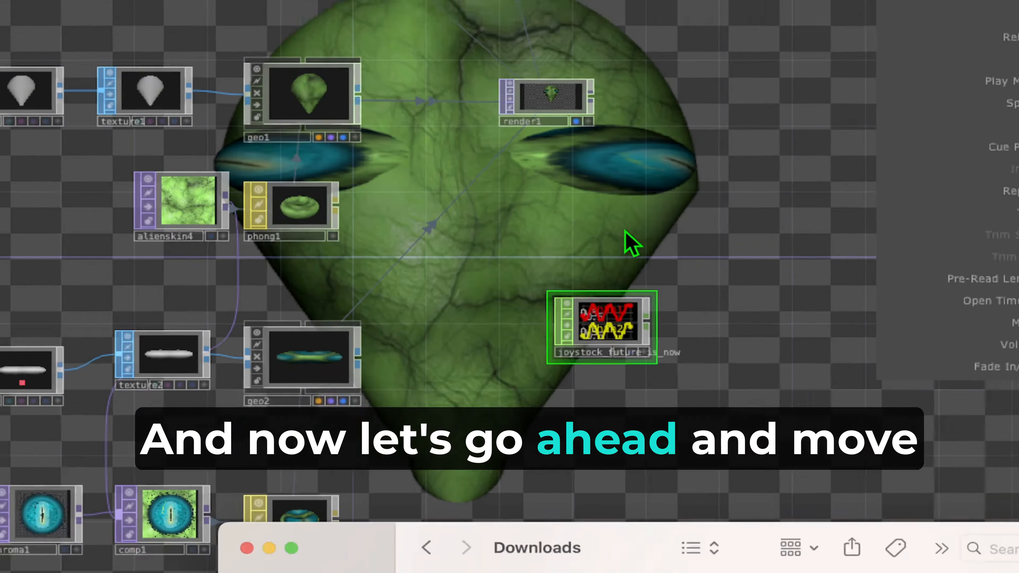
drag(588, 315, 300, 105)
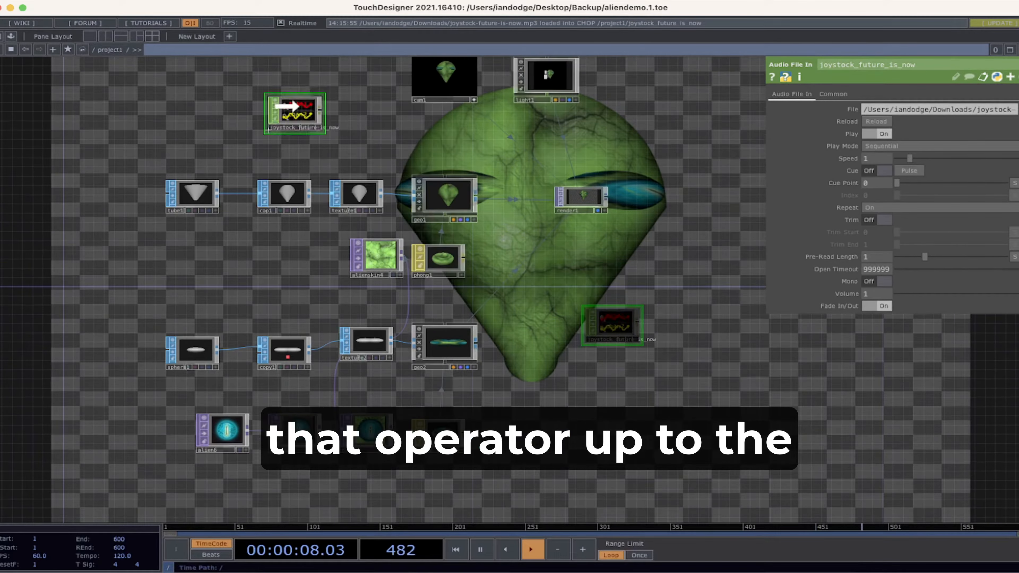
drag(367, 96, 480, 304)
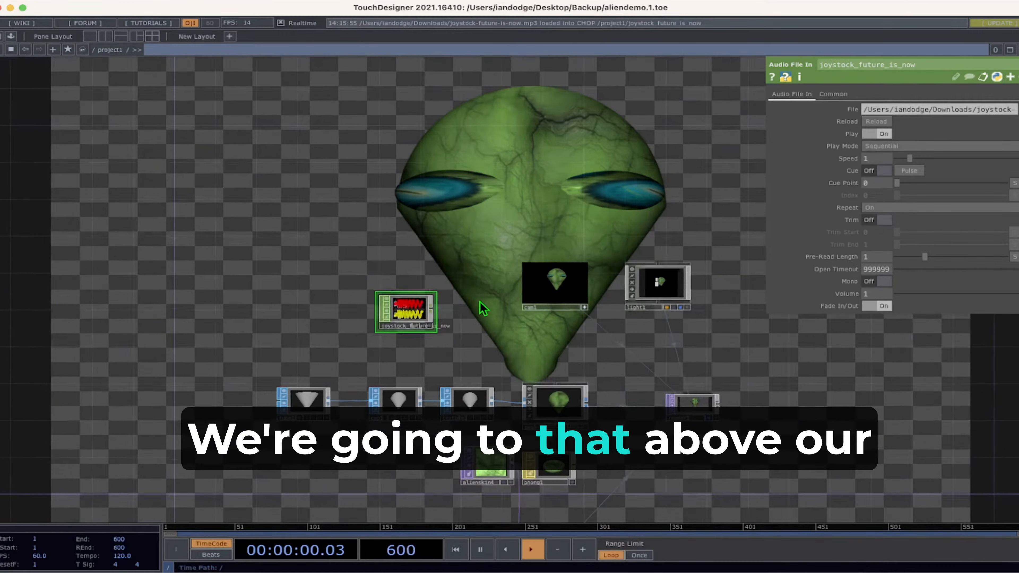
drag(402, 306, 321, 87)
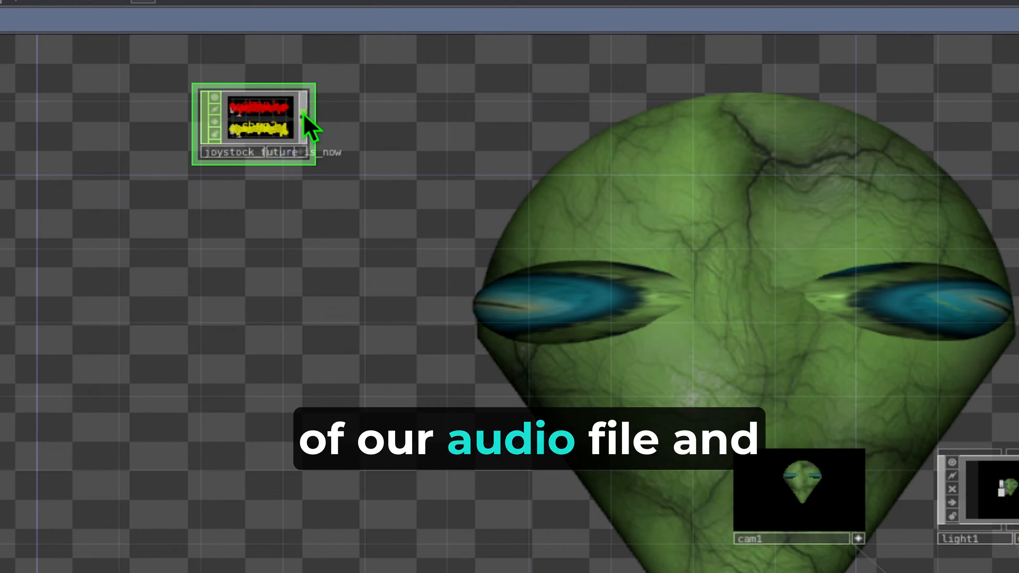
Add an Audio Device Out CHOP to the output of joystock_future_is_now, placed directly after it
right_click(309, 118)
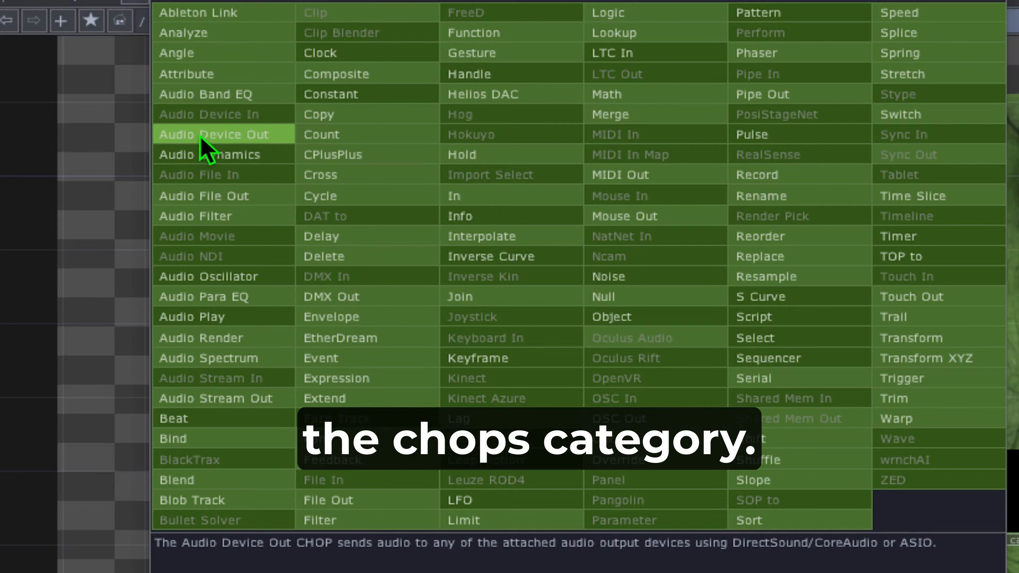
click(233, 136)
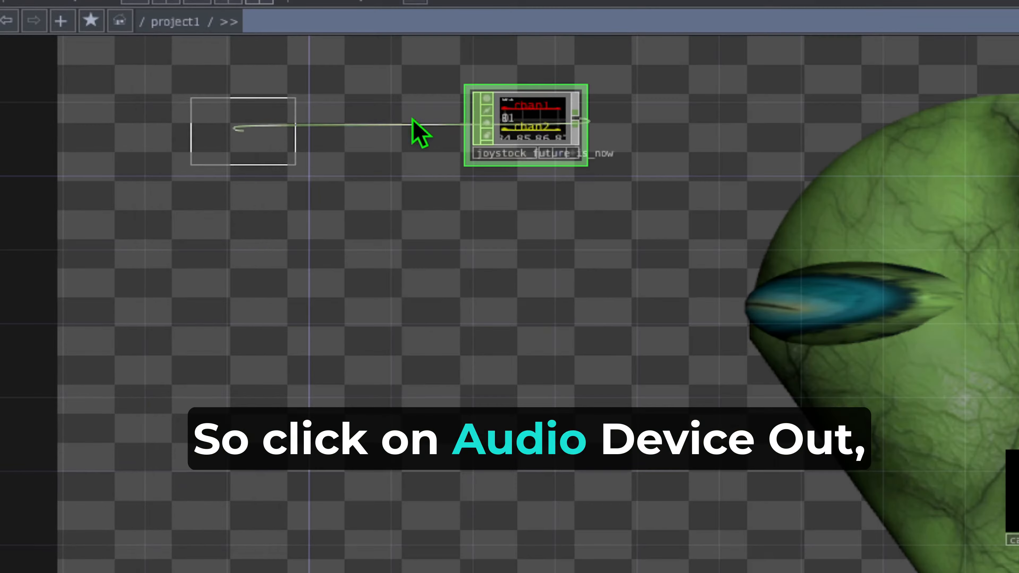
click(712, 128)
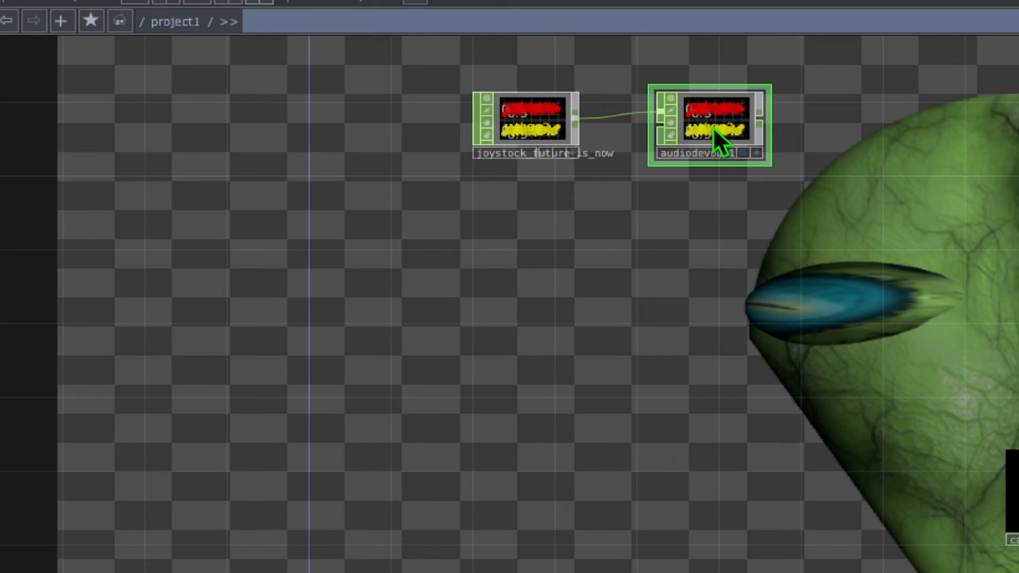
Mute the music by bypassing audiodevout1
mouse_move(681, 86)
mouse_down()
mouse_move(630, 150)
mouse_move(706, 154)
mouse_move(662, 105)
mouse_up()
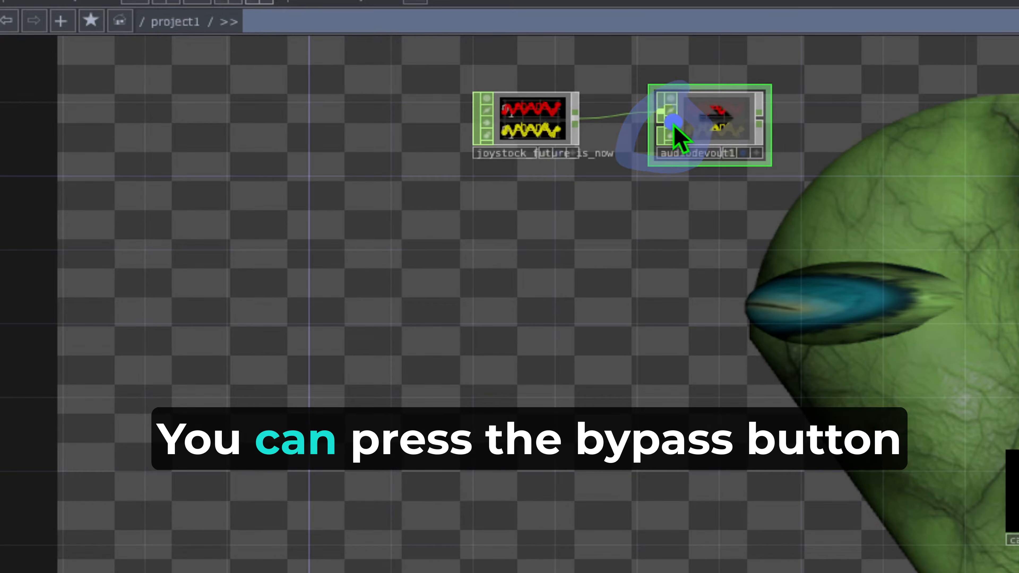
click(673, 122)
click(674, 123)
click(674, 123)
click(673, 123)
click(673, 123)
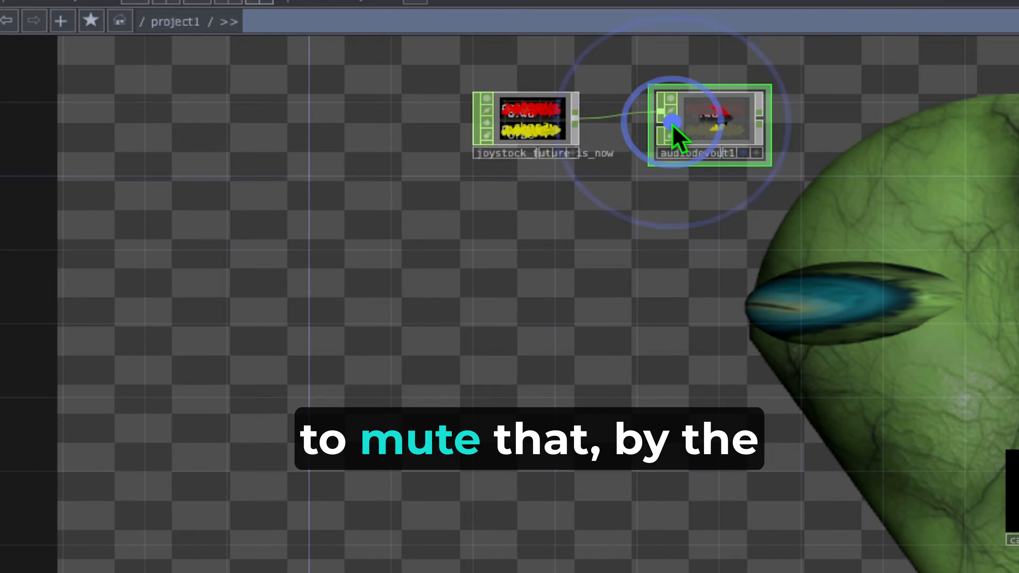
click(672, 123)
click(672, 123)
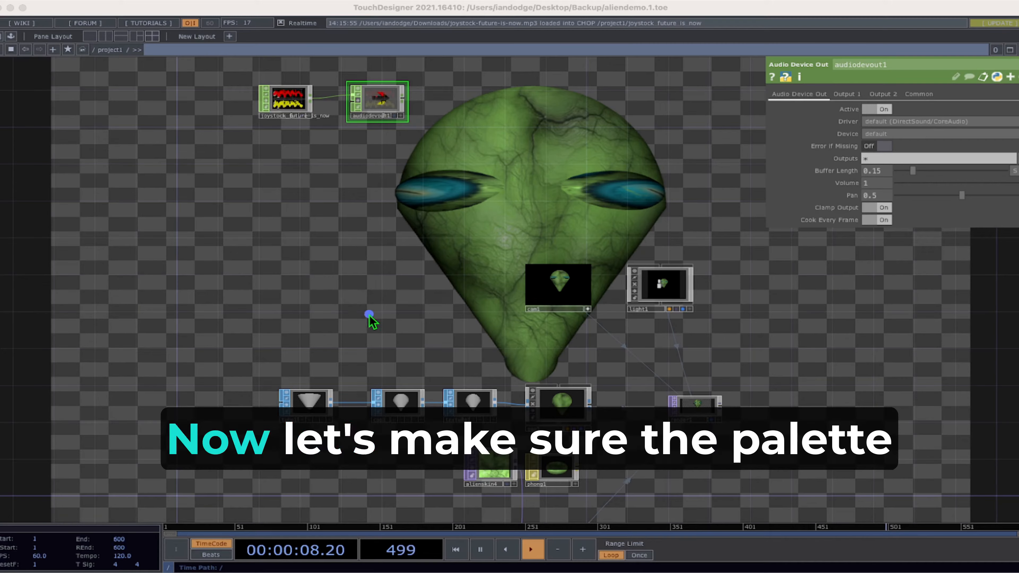
Open the Palette browser beside the network
drag(369, 314, 56, 113)
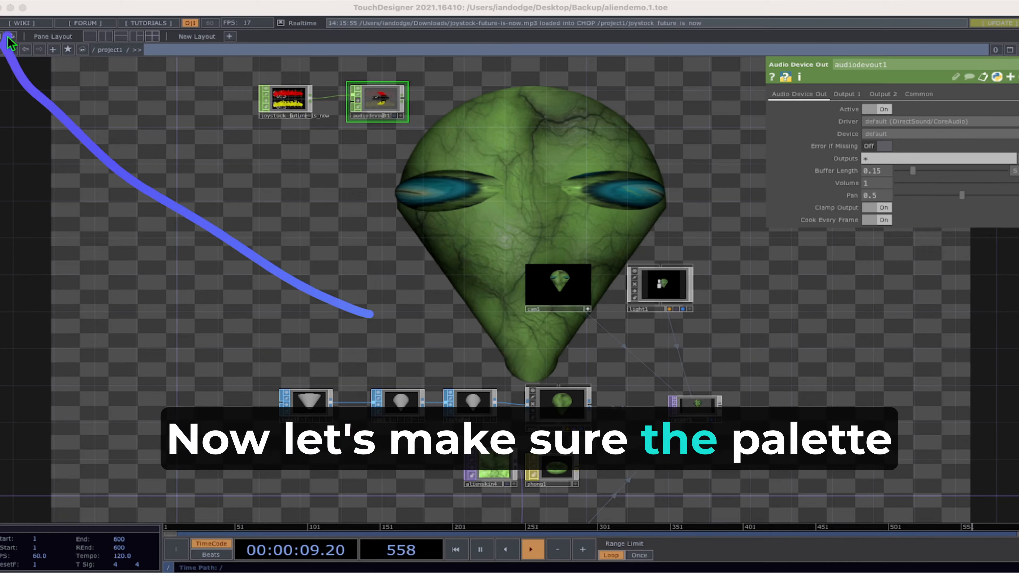
mouse_move(9, 31)
mouse_down()
mouse_move(26, 34)
mouse_move(6, 31)
mouse_up()
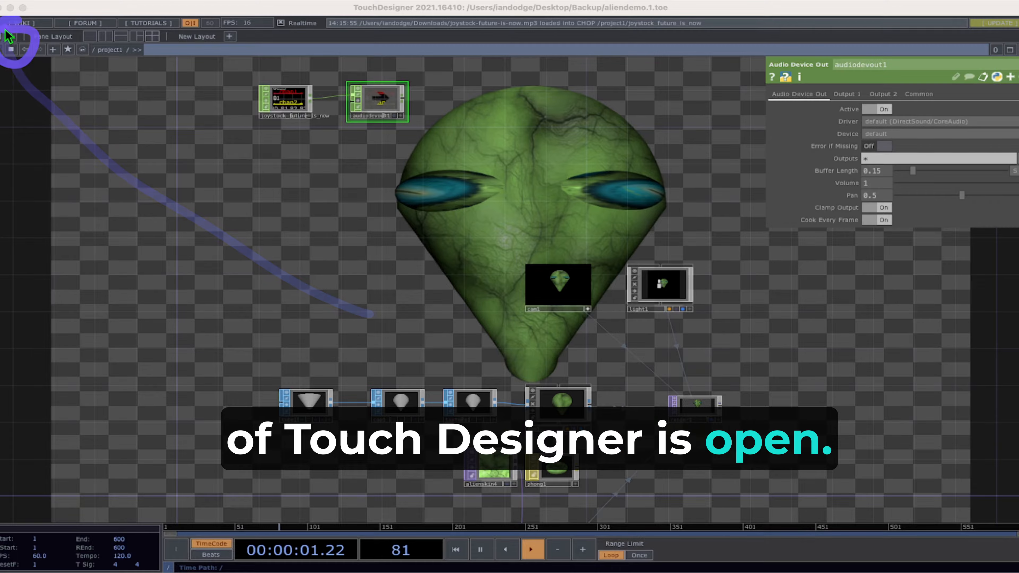
click(12, 35)
click(12, 37)
click(12, 39)
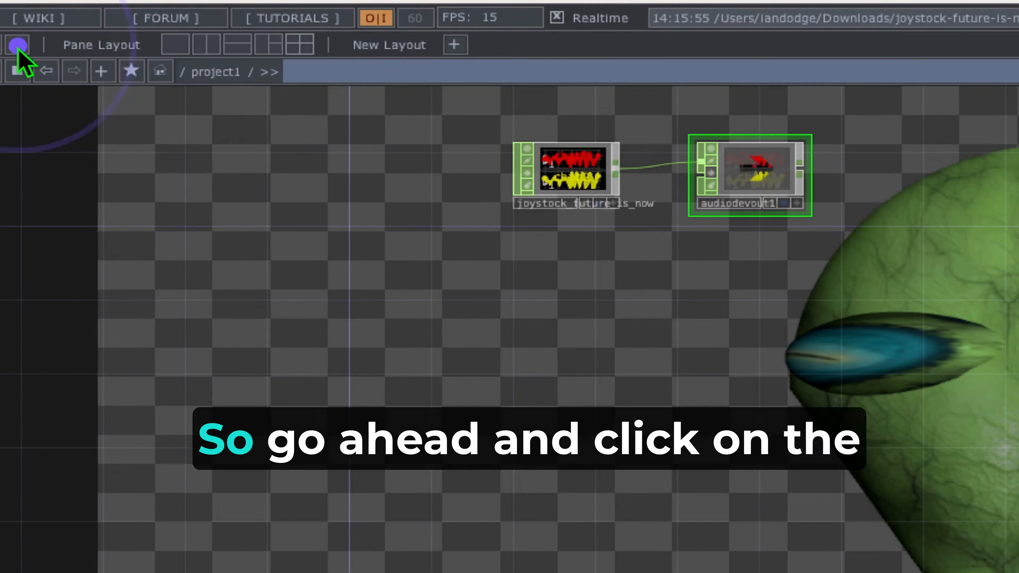
click(17, 44)
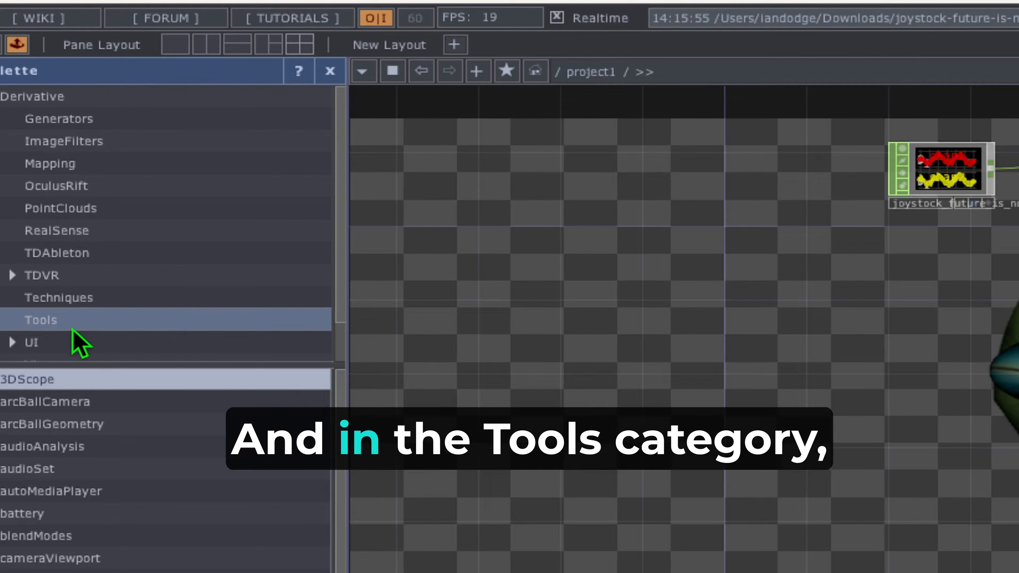
Add the audioAnalysis component from the palette's Tools category after audiodevout1 and wire audiodevout1's output into it
click(56, 295)
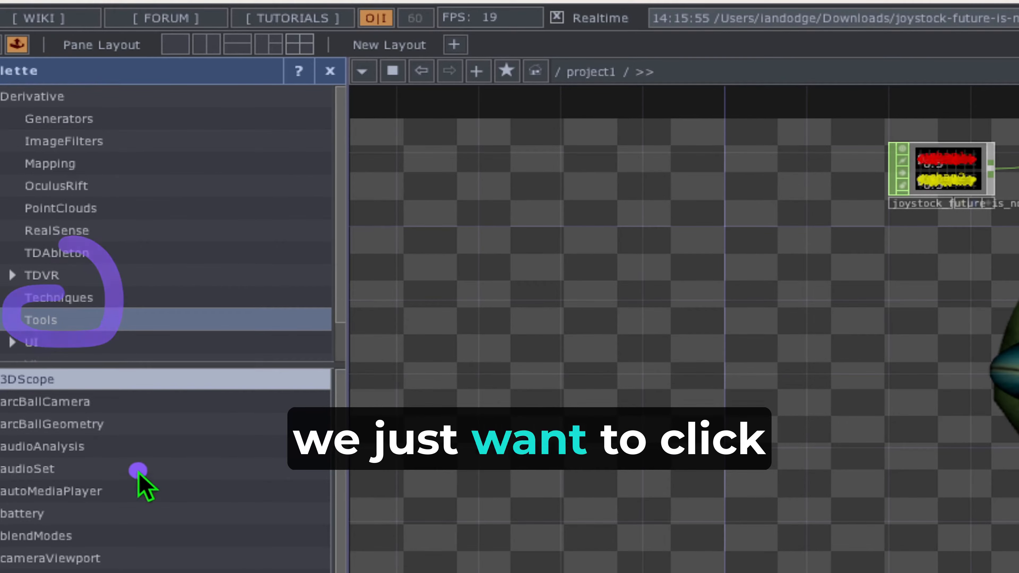
click(69, 422)
mouse_move(60, 418)
mouse_down()
mouse_move(19, 438)
mouse_move(111, 461)
mouse_move(533, 364)
mouse_move(568, 375)
mouse_move(562, 362)
mouse_up()
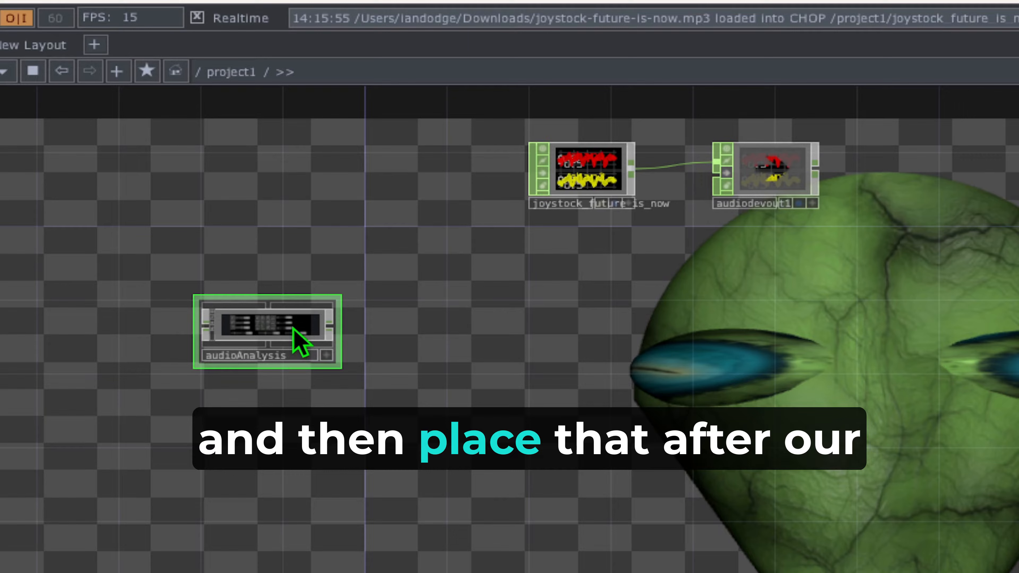
drag(293, 328, 947, 185)
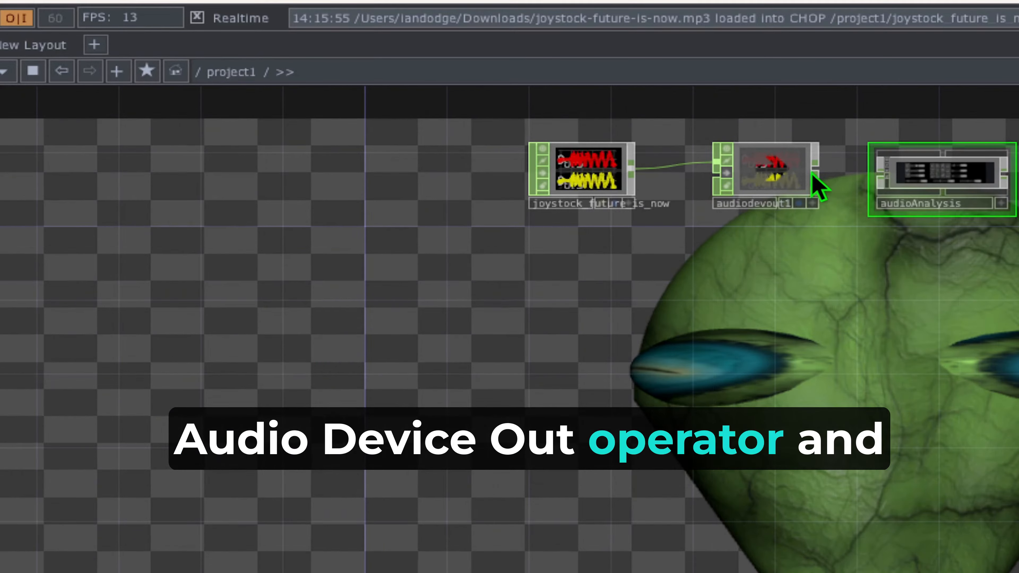
drag(817, 172, 877, 173)
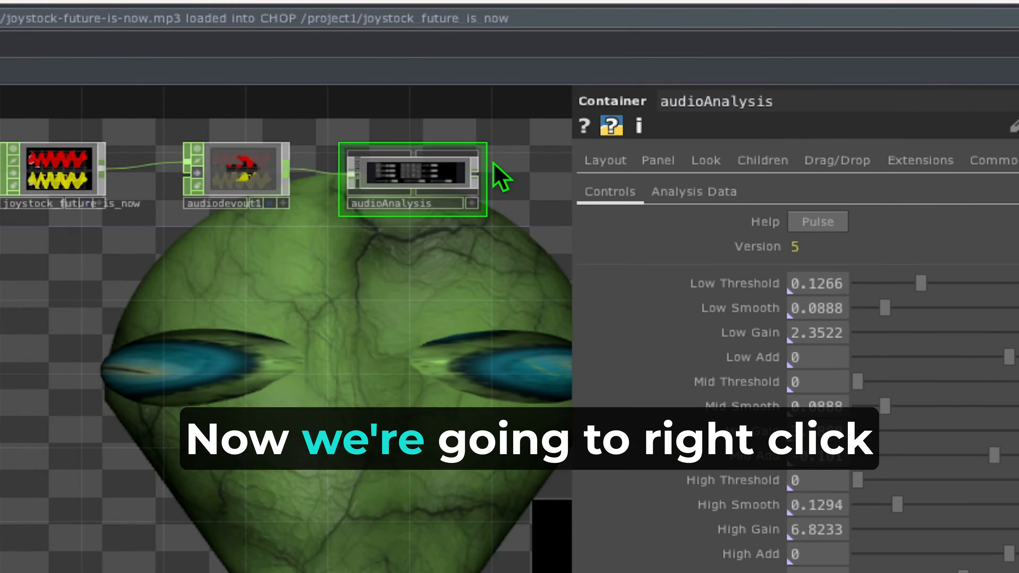
Add a Null CHOP to the output of audioAnalysis, placed directly after it
right_click(477, 179)
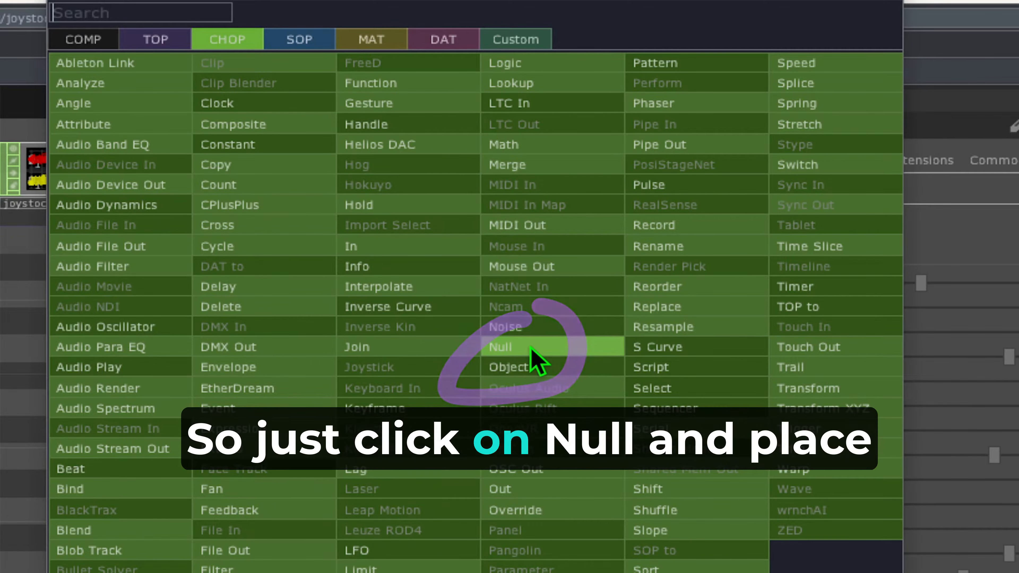
click(530, 348)
click(574, 197)
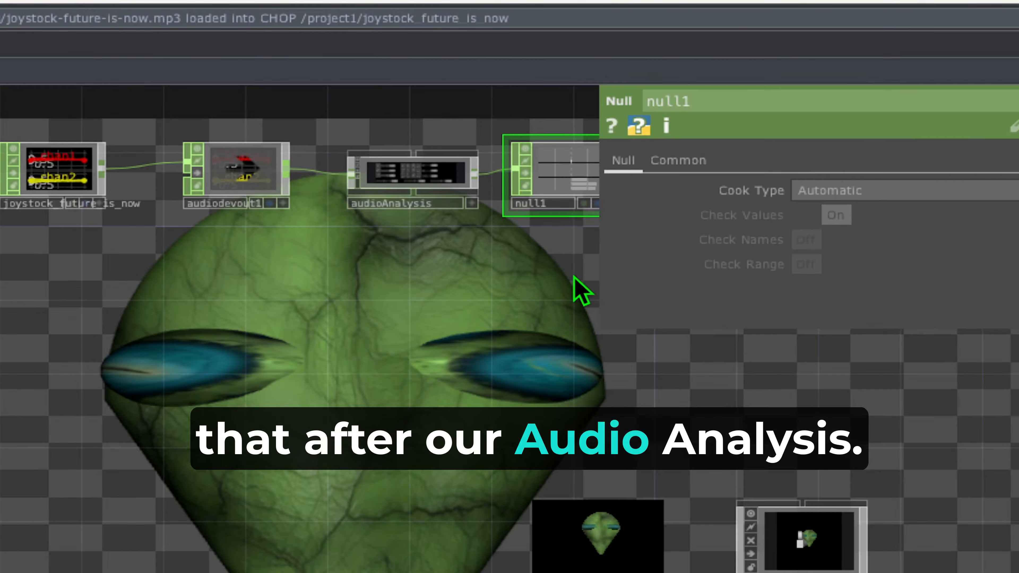
Enlarge the null1 node so that its full channel list is readable
drag(574, 276, 416, 343)
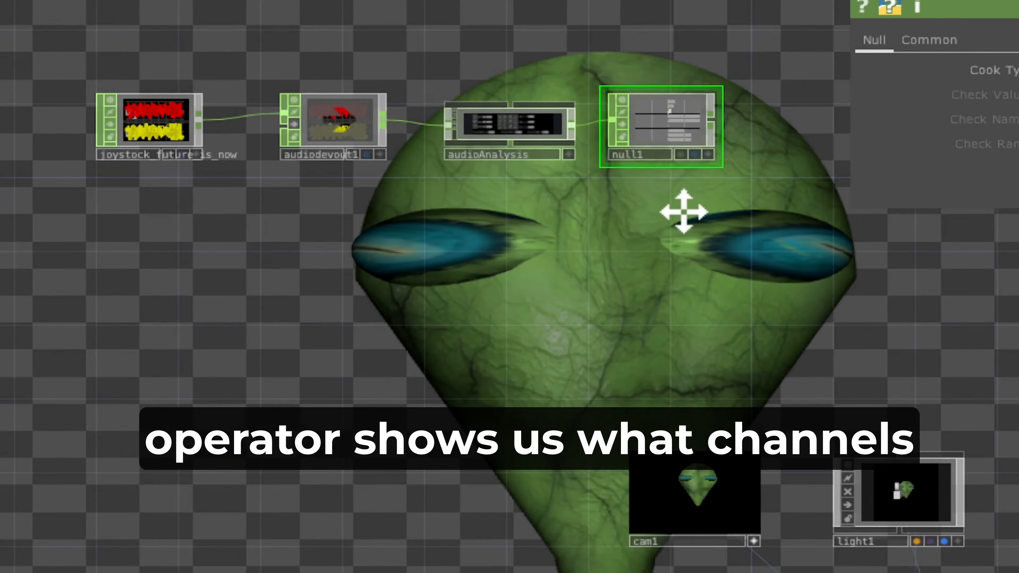
drag(684, 211, 633, 232)
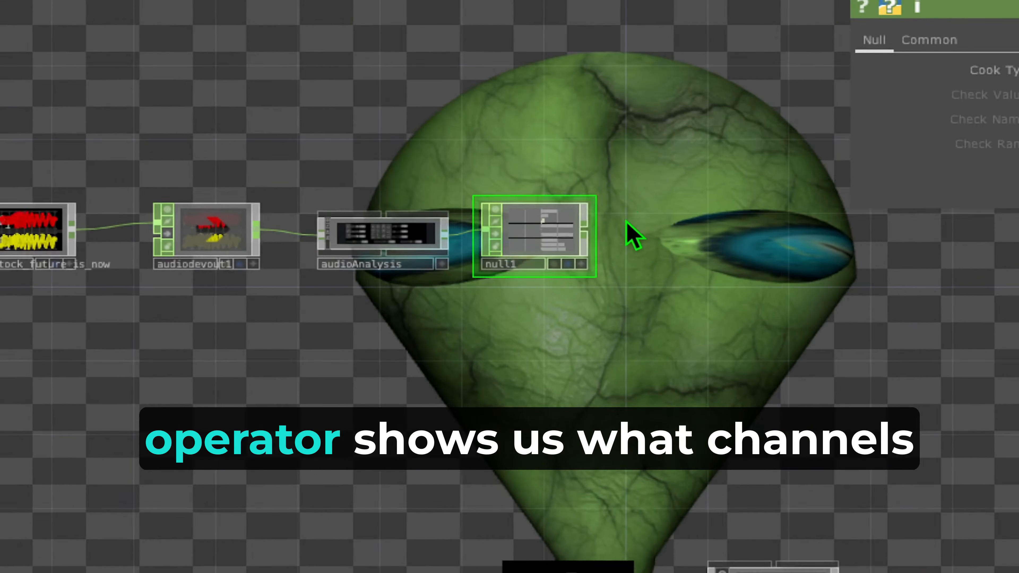
drag(588, 203, 755, 18)
Examine the audio channels in null1, especially Kickdetection and Snaredetection
click(544, 45)
drag(545, 46, 602, 46)
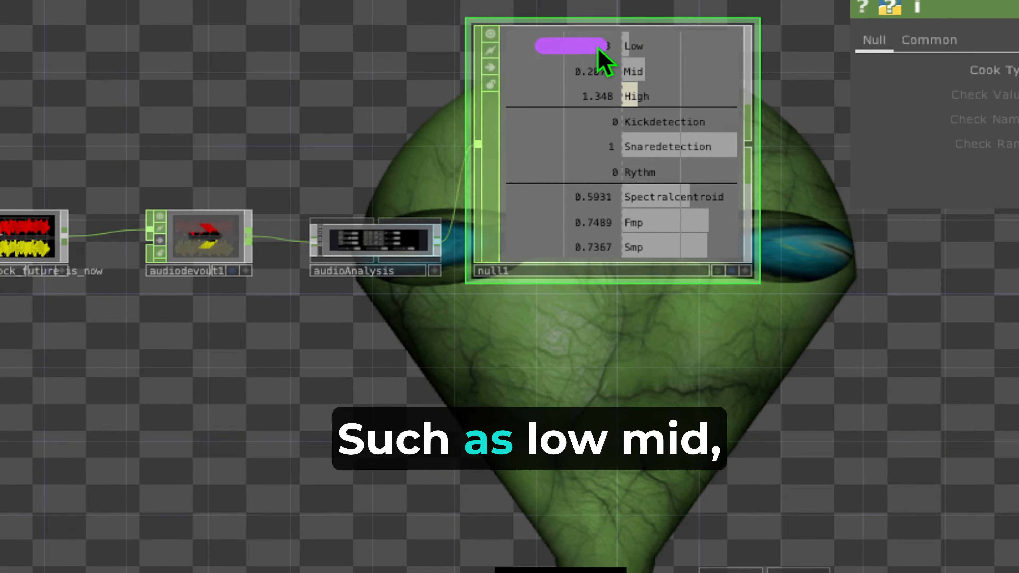
drag(580, 94, 602, 92)
click(588, 115)
mouse_move(552, 124)
mouse_down()
mouse_move(576, 122)
mouse_move(581, 150)
mouse_up()
click(599, 179)
drag(563, 198, 581, 198)
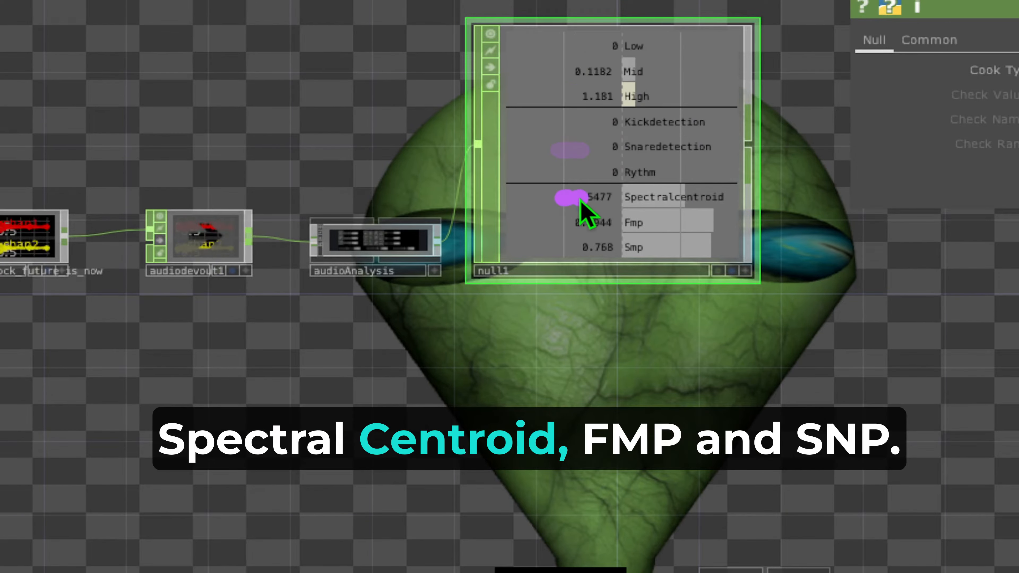
click(623, 106)
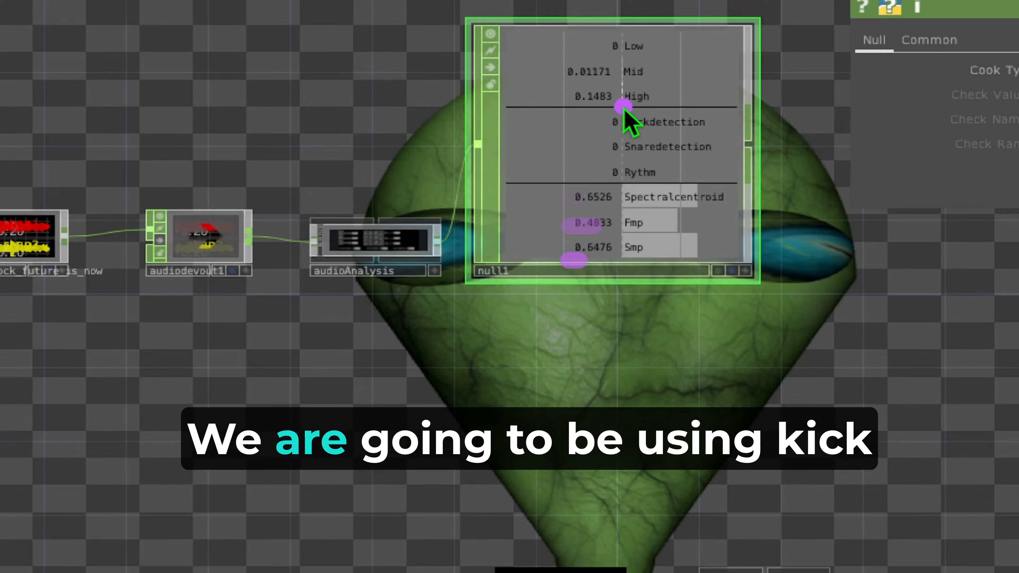
mouse_move(592, 117)
mouse_down()
mouse_move(587, 183)
mouse_move(751, 140)
mouse_up()
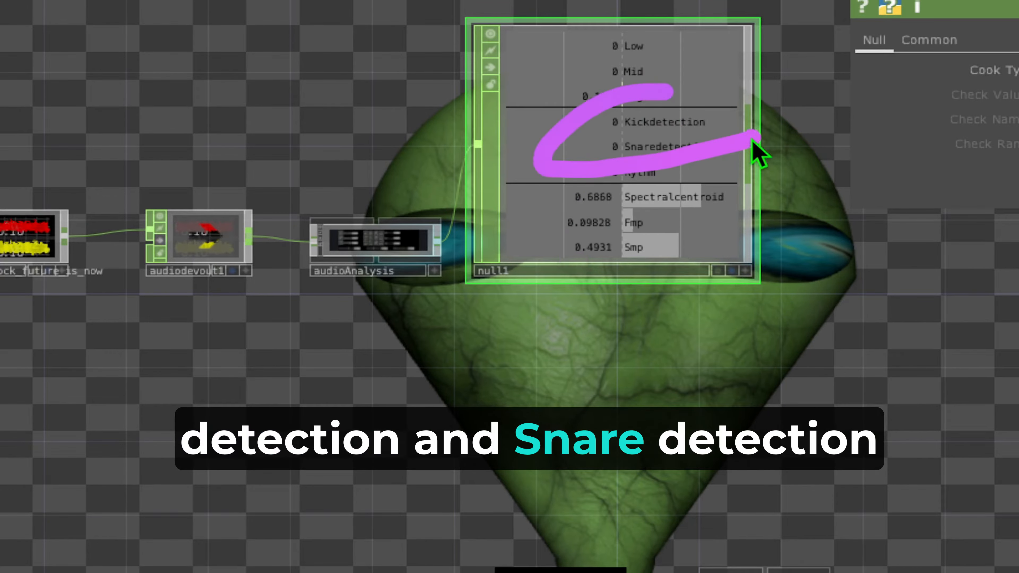
drag(629, 104, 619, 106)
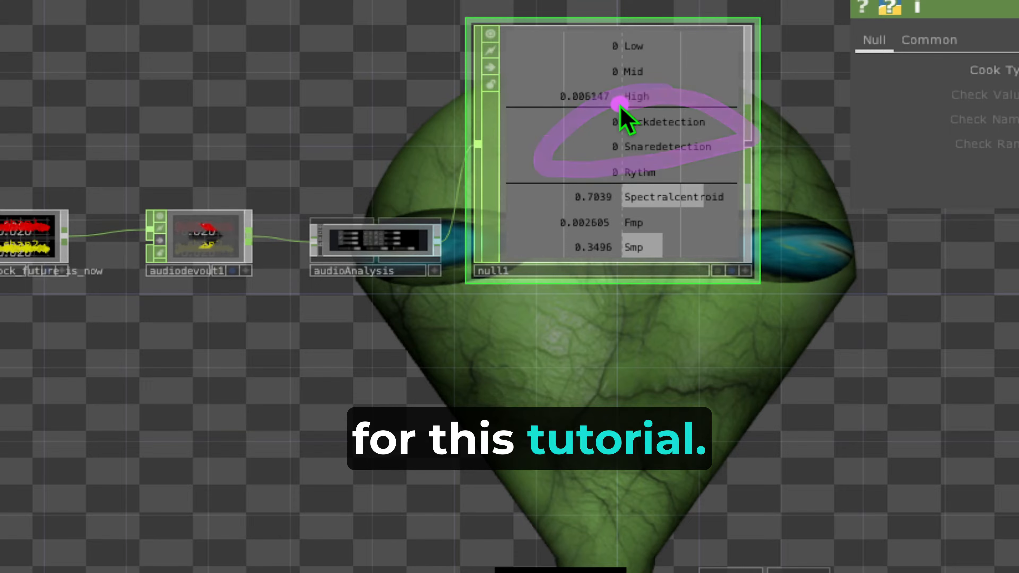
mouse_move(543, 152)
mouse_down()
mouse_move(603, 155)
mouse_move(583, 139)
mouse_move(606, 121)
mouse_up()
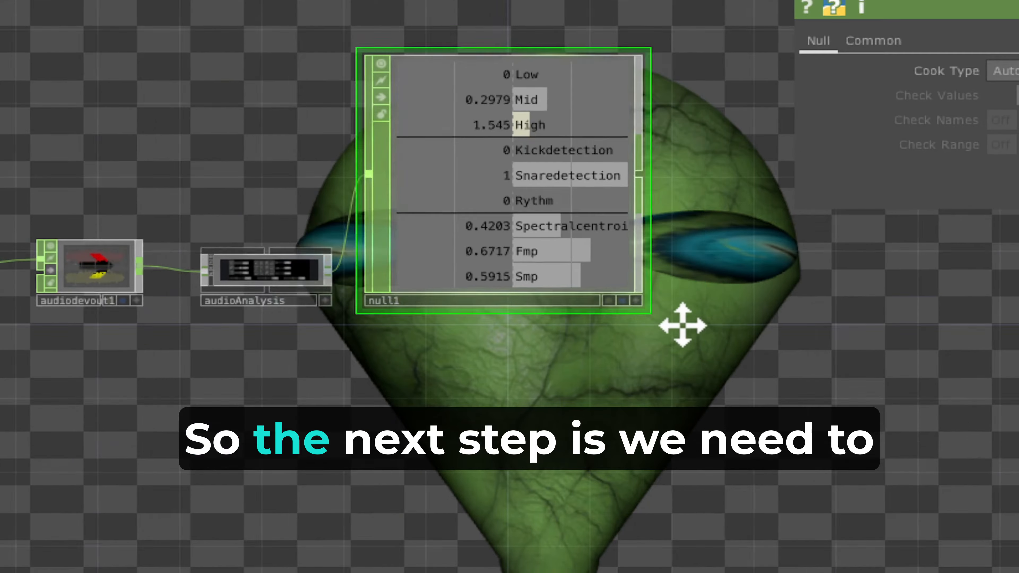
Add a Select CHOP to the output of null1 and place it beside that node, over the alien's forehead
drag(681, 326, 563, 346)
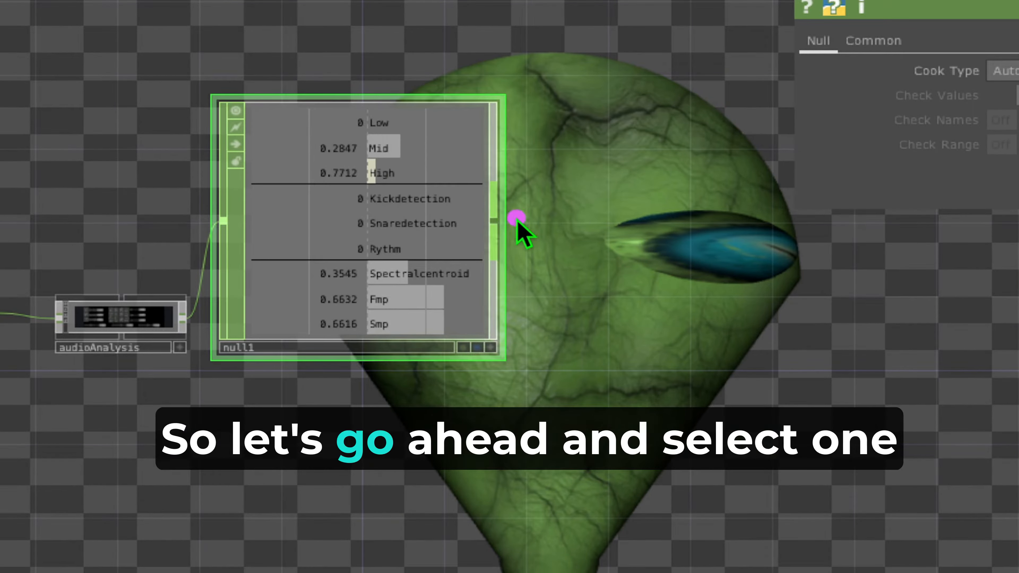
mouse_move(522, 181)
mouse_down()
mouse_move(449, 184)
mouse_move(565, 206)
mouse_up()
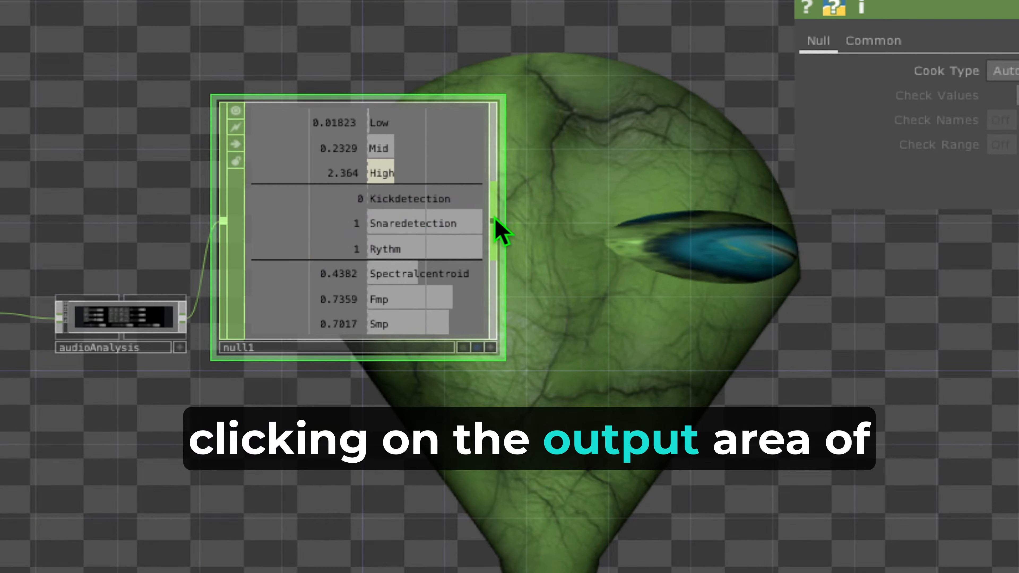
right_click(494, 219)
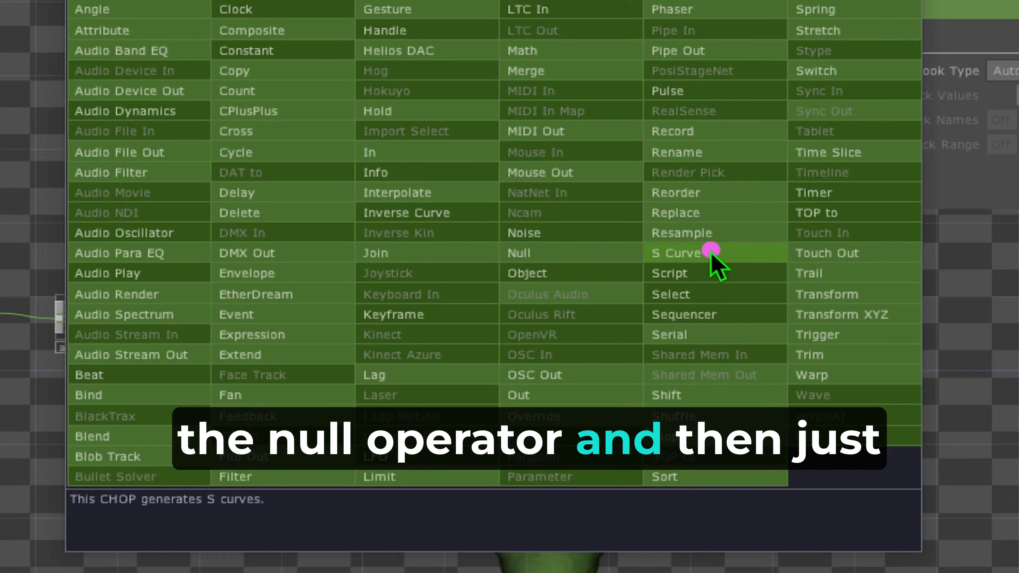
mouse_move(711, 250)
mouse_down()
mouse_move(683, 355)
mouse_move(732, 246)
mouse_move(720, 229)
mouse_up()
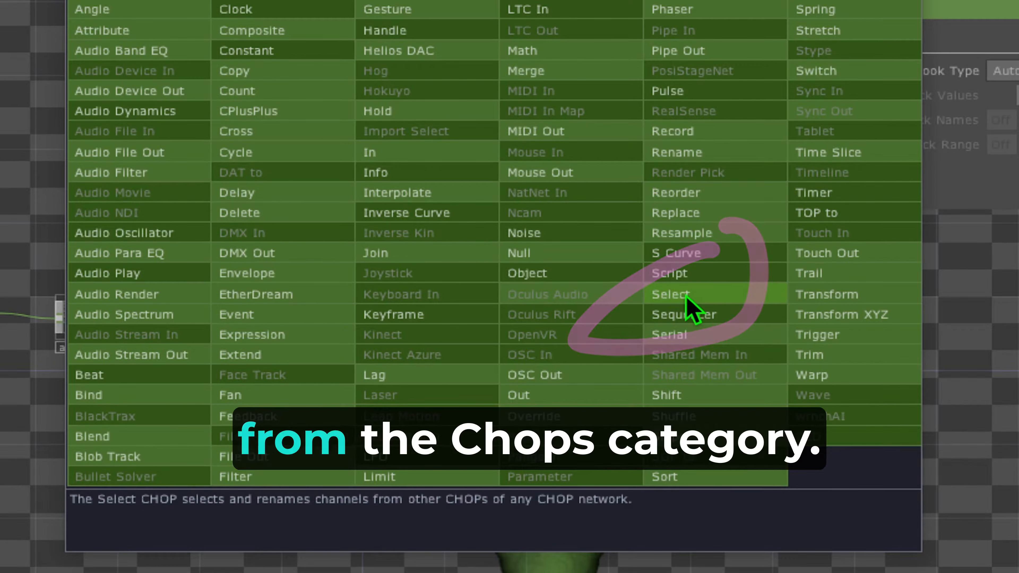
click(686, 300)
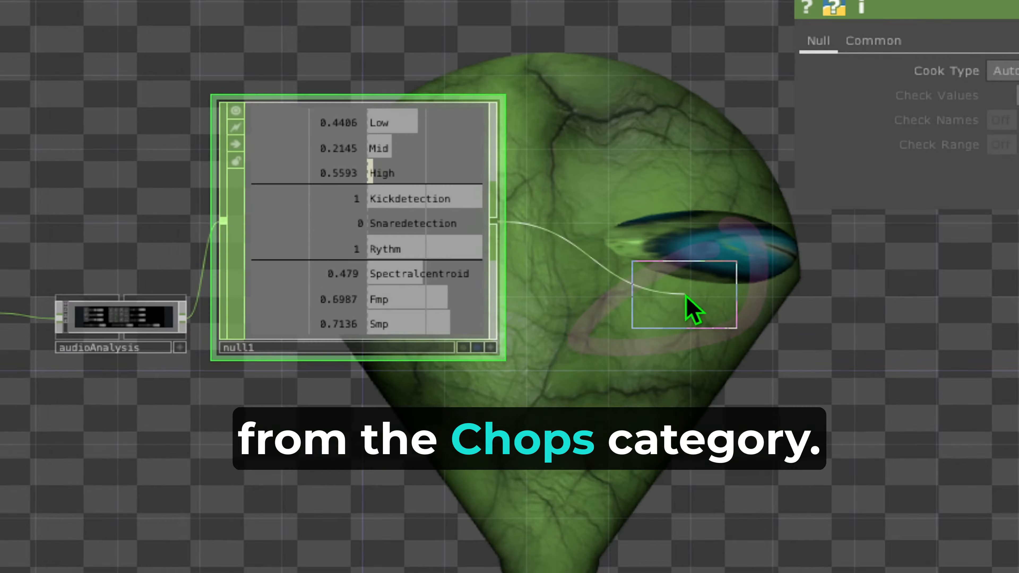
click(639, 115)
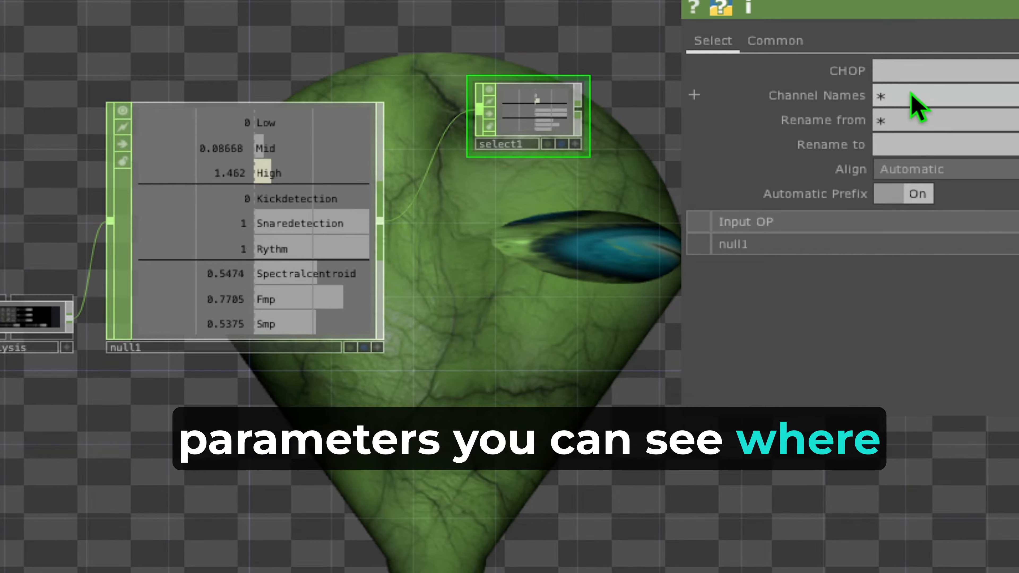
Set the Channel Names of select1 to Kickdetection so it passes only the kick channel
drag(899, 72, 789, 141)
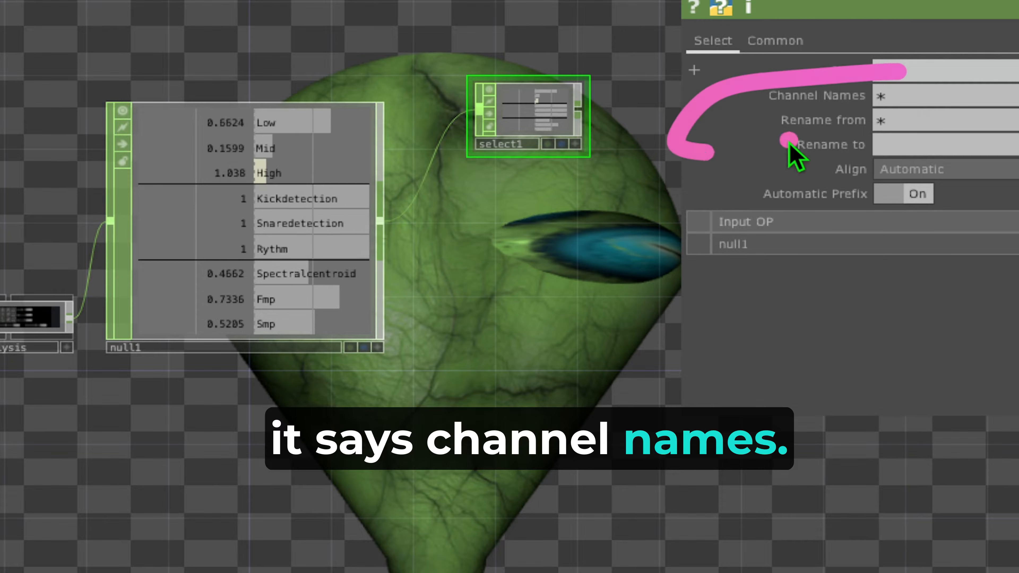
click(910, 97)
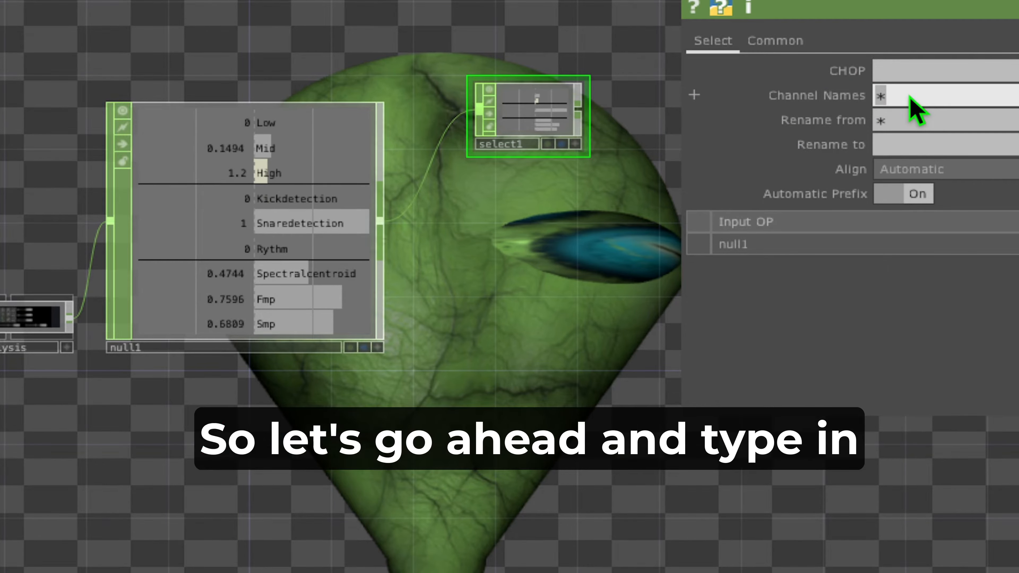
text(Kick)
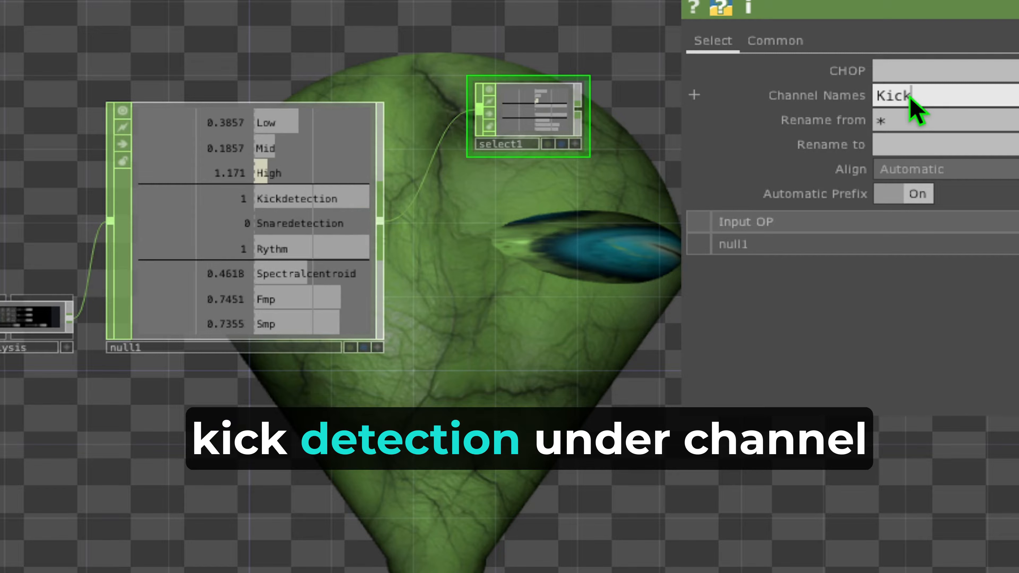
text(detection)
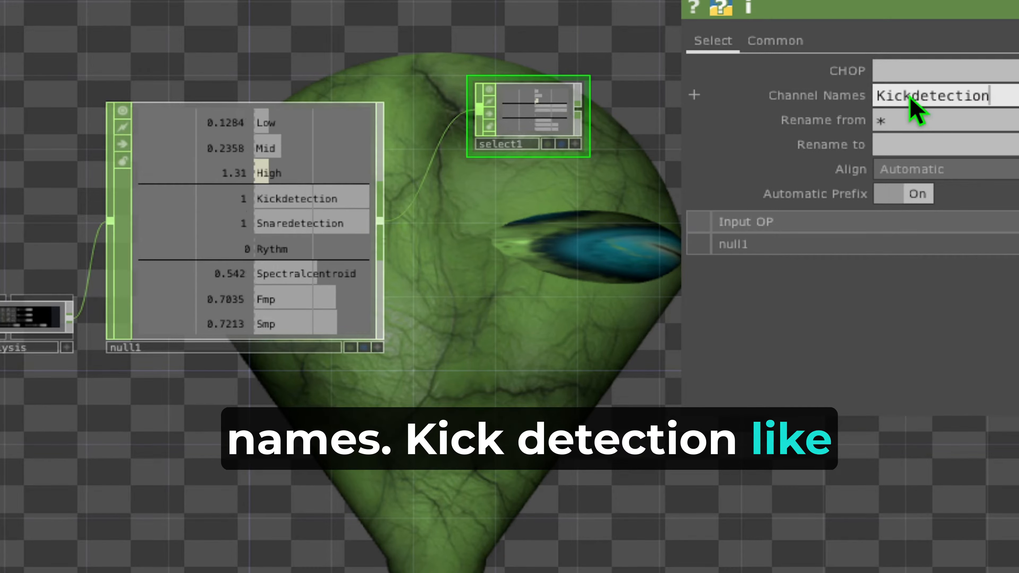
key(Return)
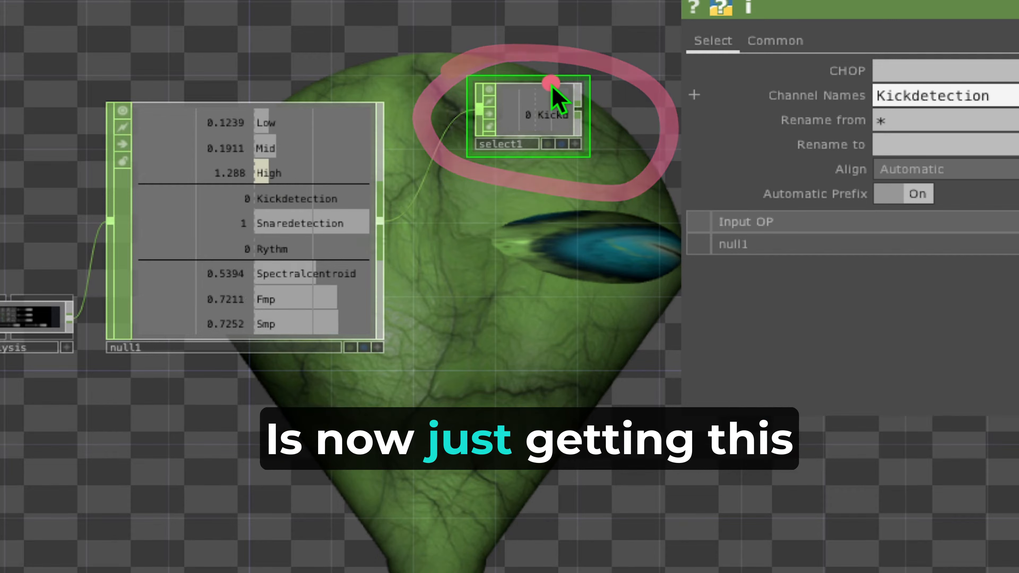
Add a Lag CHOP to the output of select1, placed directly after it in the network
mouse_move(555, 84)
mouse_down()
mouse_move(528, 137)
mouse_move(502, 96)
mouse_up()
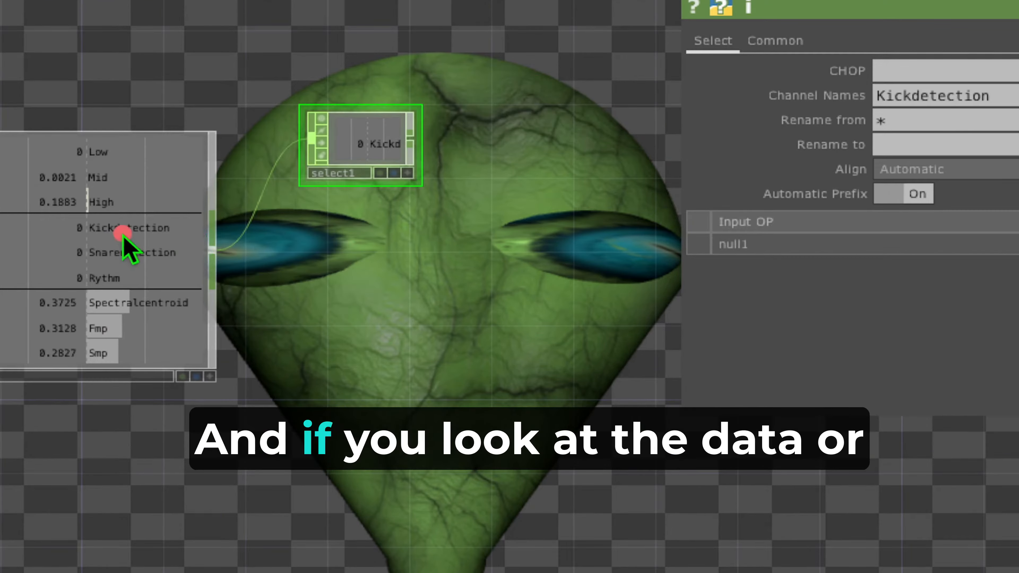
drag(194, 251, 130, 226)
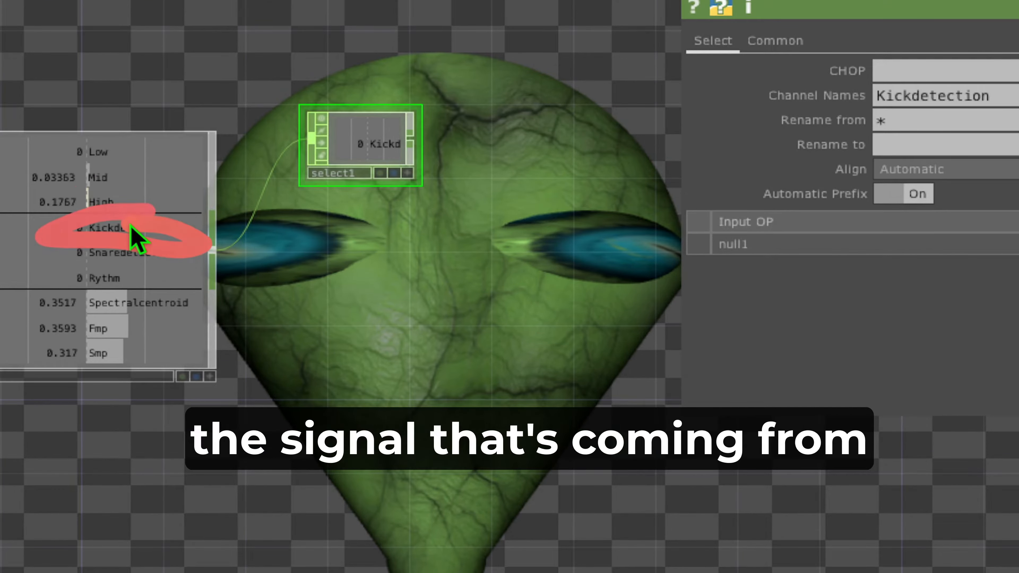
mouse_move(410, 107)
mouse_down()
mouse_move(302, 196)
mouse_move(421, 163)
mouse_move(416, 154)
mouse_move(375, 158)
mouse_move(393, 158)
mouse_up()
click(410, 125)
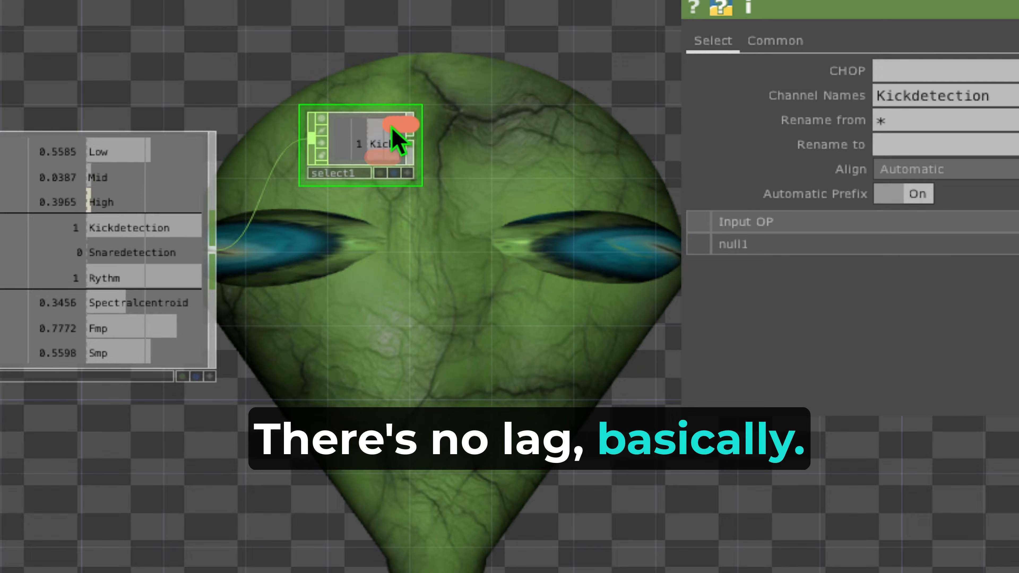
click(384, 283)
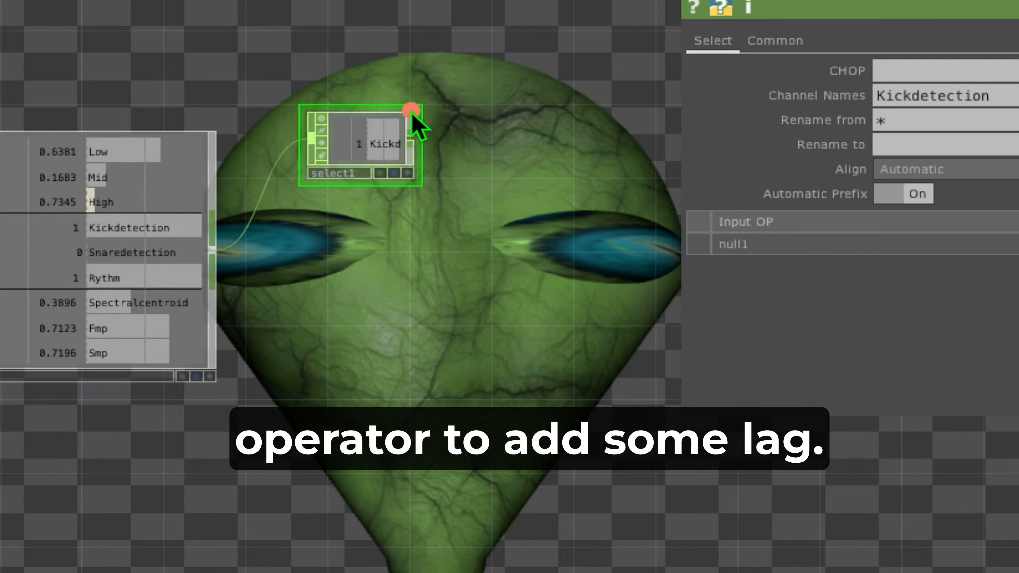
mouse_move(413, 117)
mouse_down()
mouse_move(403, 177)
mouse_move(400, 118)
mouse_move(422, 153)
mouse_up()
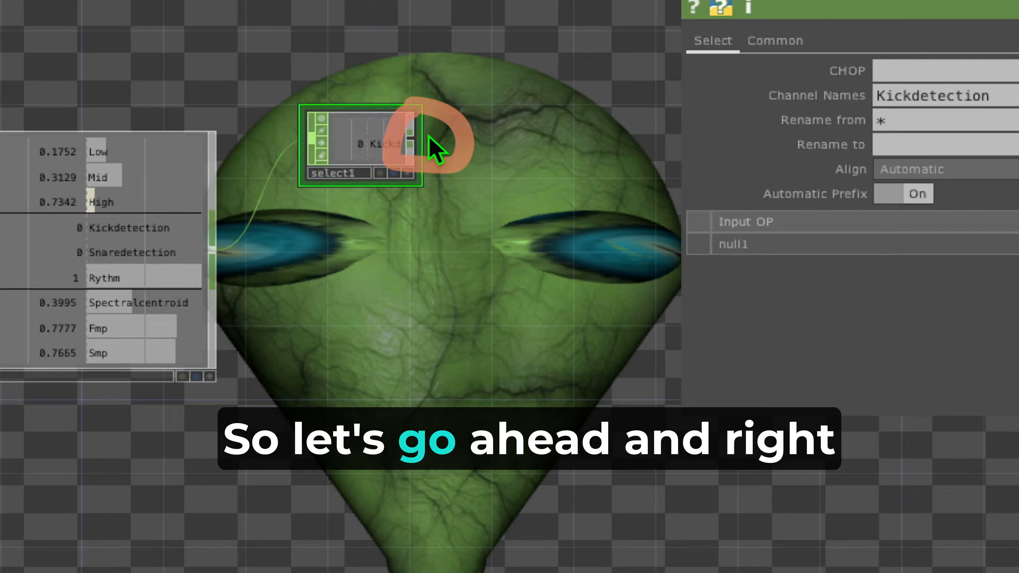
right_click(414, 139)
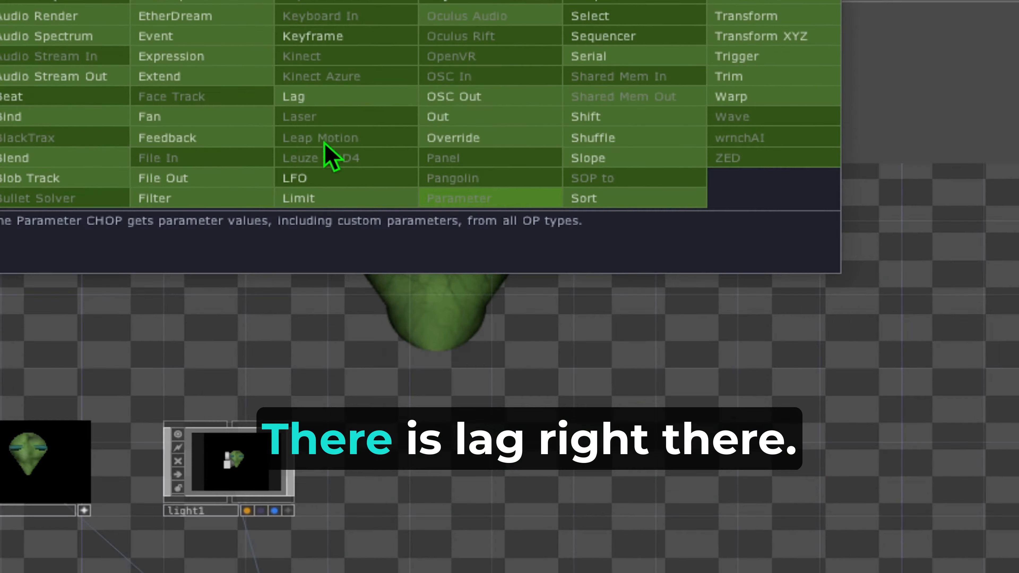
click(307, 99)
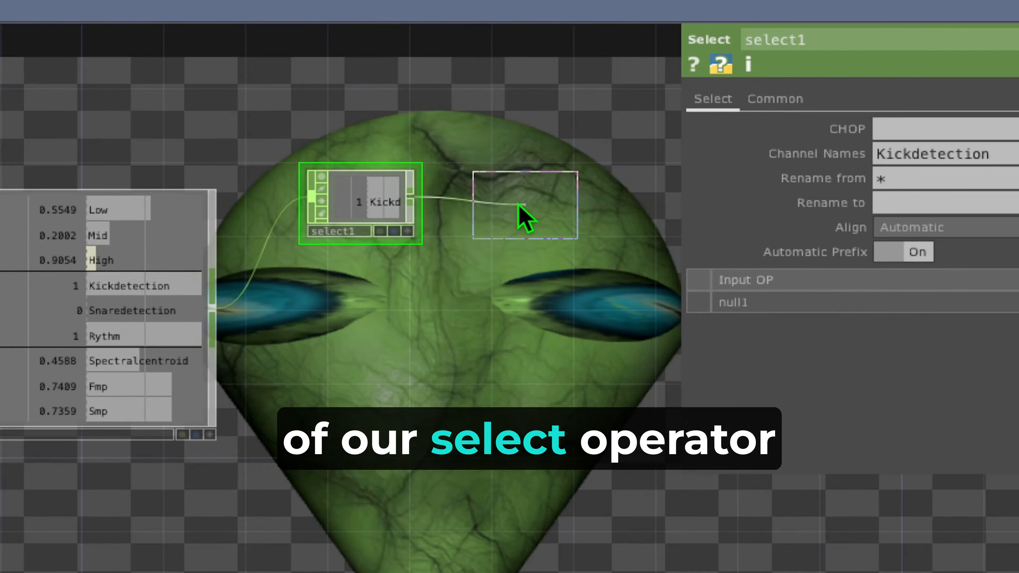
click(528, 212)
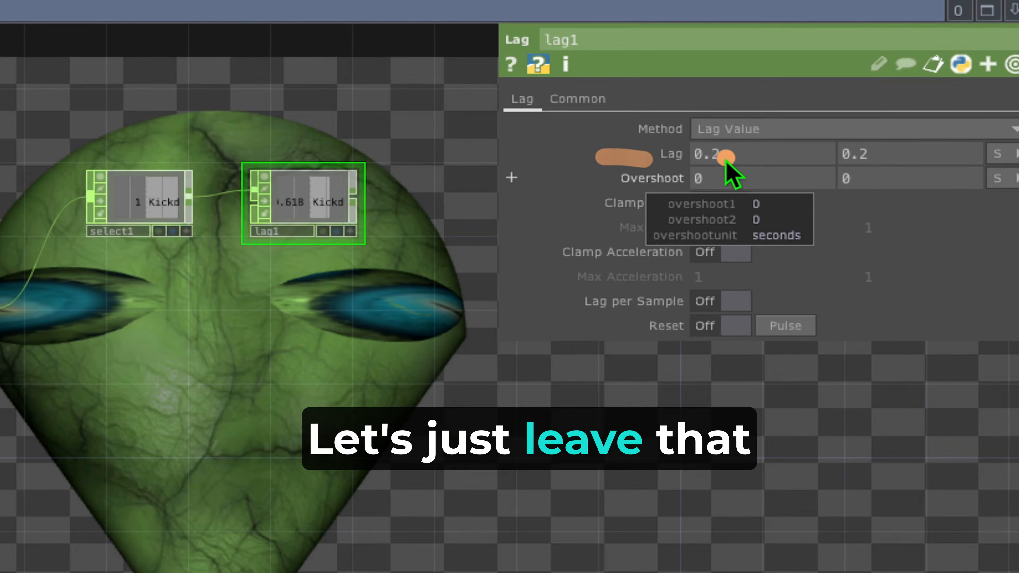
Set the second Lag value of lag1 to 0.6 and both Overshoot values to 0.5
click(881, 157)
text(.)
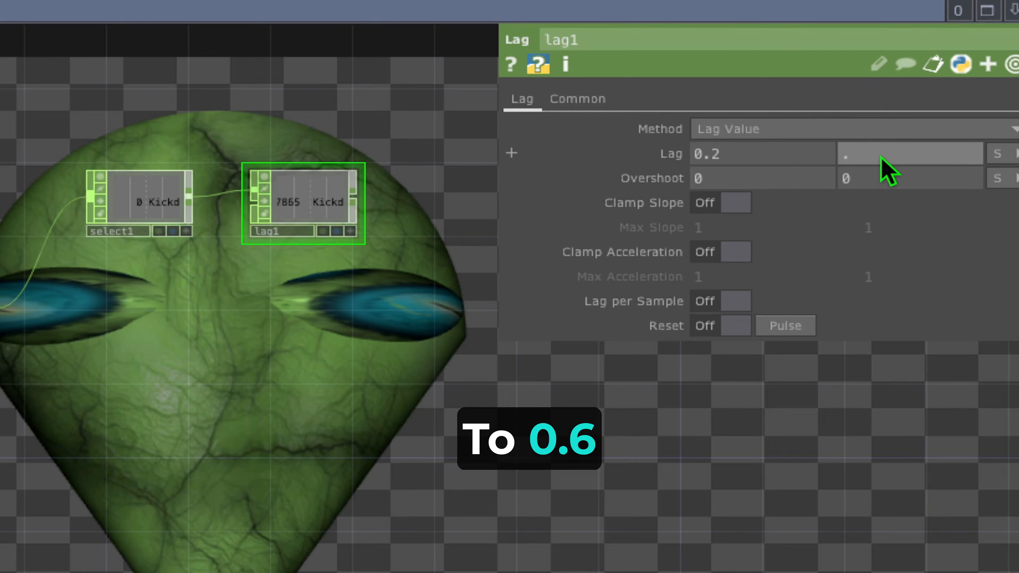
text(6)
drag(560, 182, 621, 181)
click(722, 177)
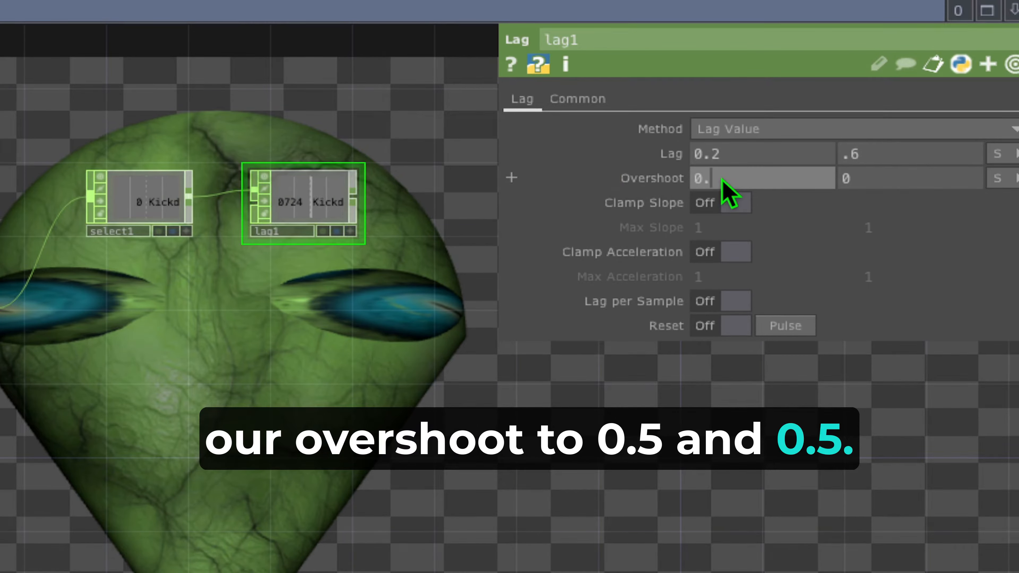
text(.5)
click(881, 179)
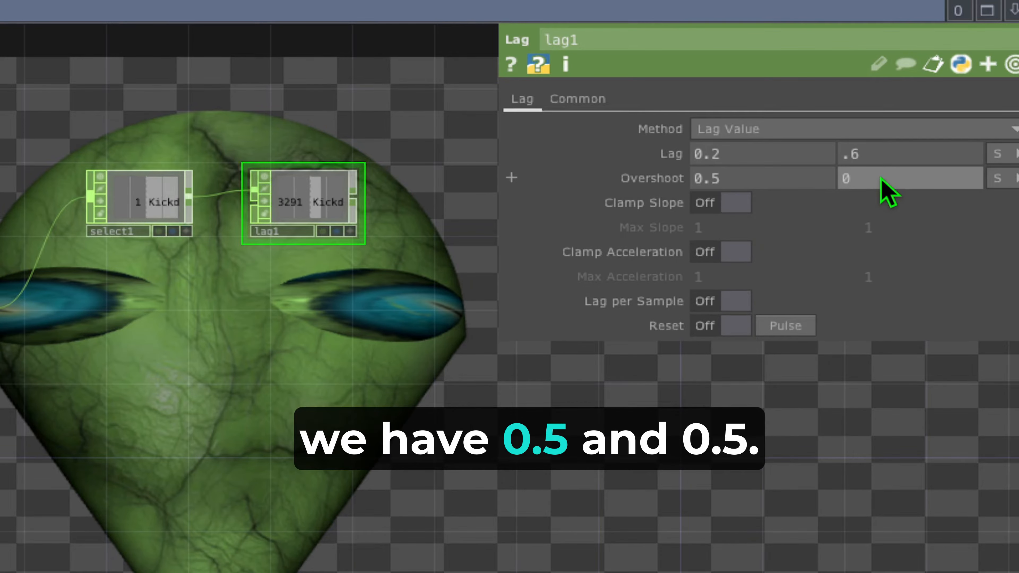
text(.5)
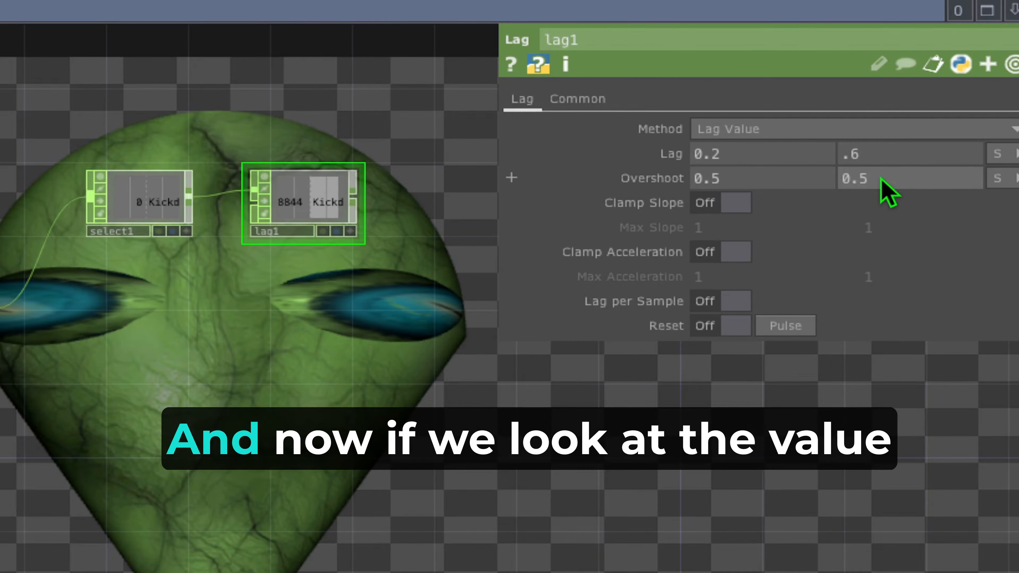
Add a Math CHOP to the output of lag1, placed directly after it in the network
click(253, 207)
mouse_move(321, 142)
mouse_down()
mouse_move(234, 187)
mouse_move(320, 259)
mouse_move(335, 154)
mouse_move(287, 155)
mouse_up()
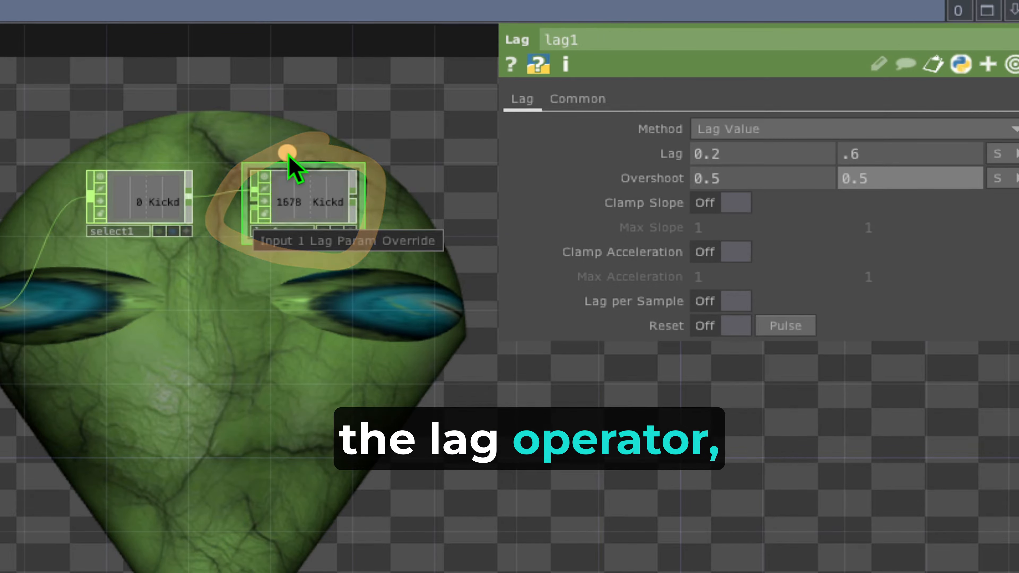
mouse_move(170, 129)
mouse_down()
mouse_move(130, 132)
mouse_move(128, 279)
mouse_up()
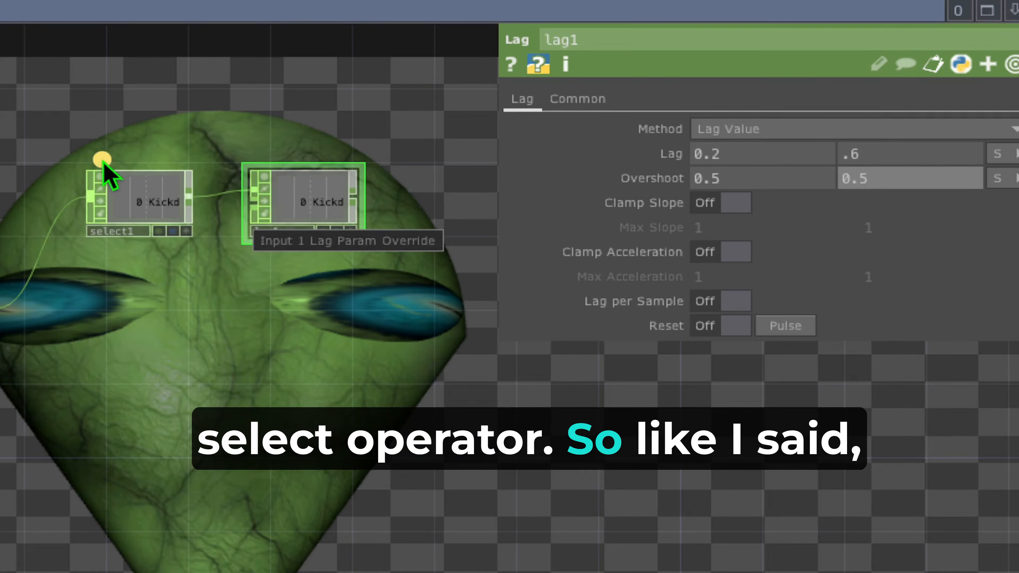
drag(177, 153, 182, 154)
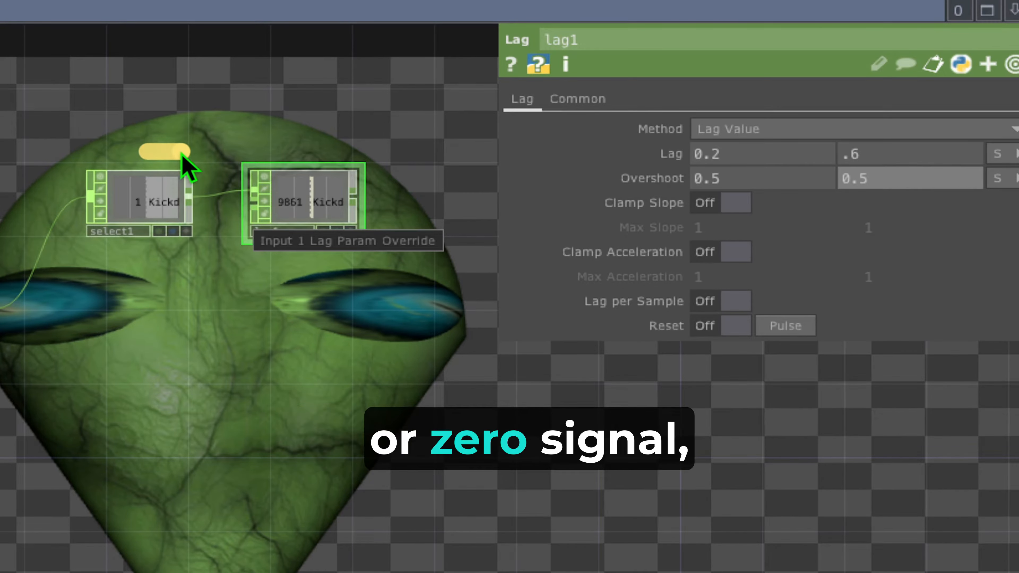
drag(315, 153, 342, 153)
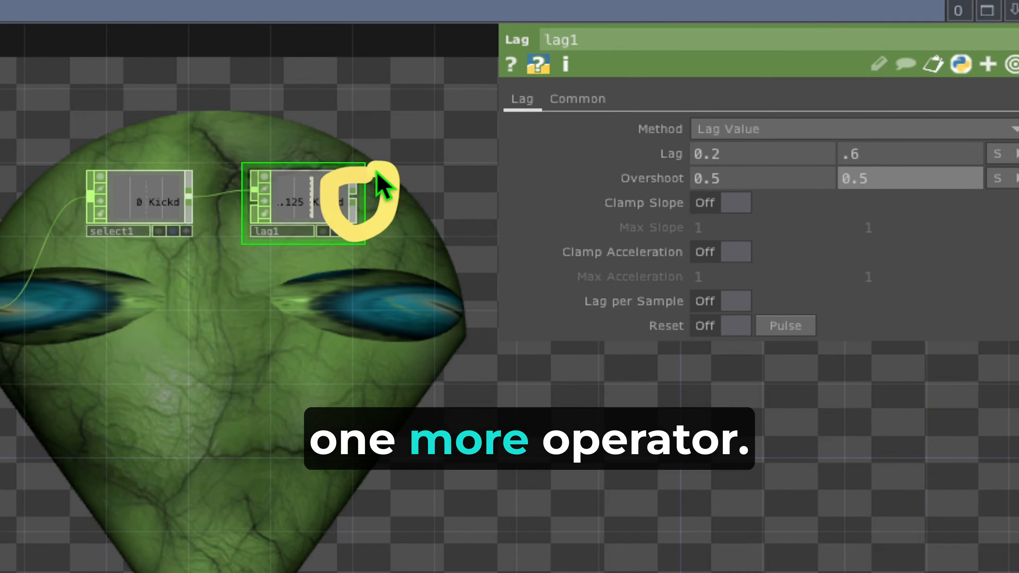
right_click(356, 202)
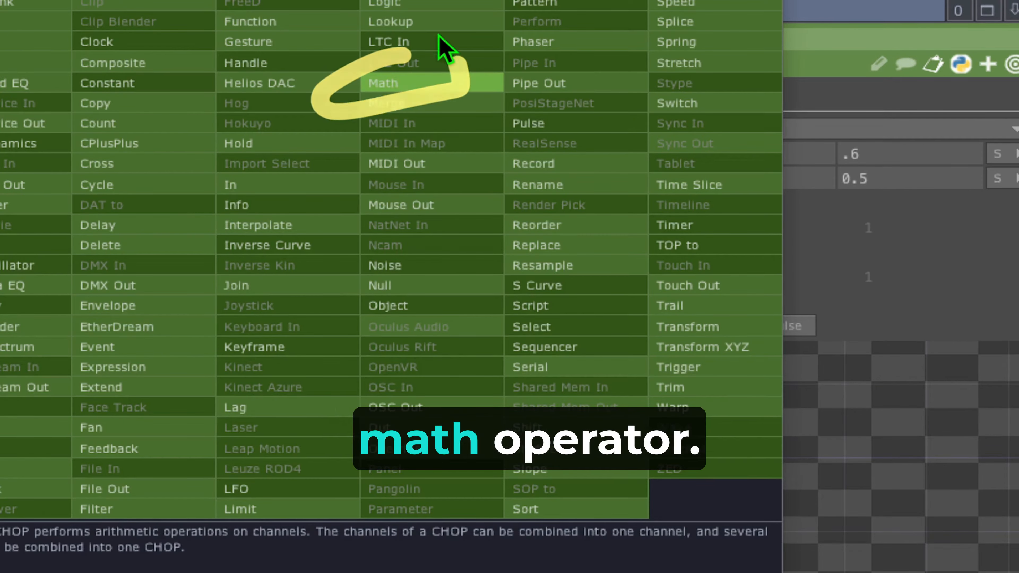
click(416, 86)
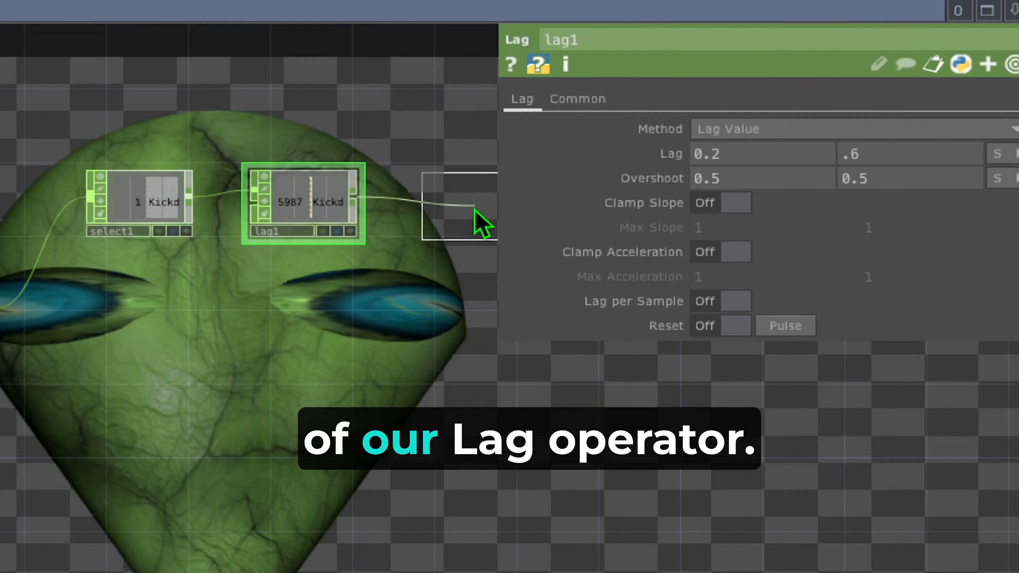
click(468, 217)
middle_drag(451, 303, 317, 254)
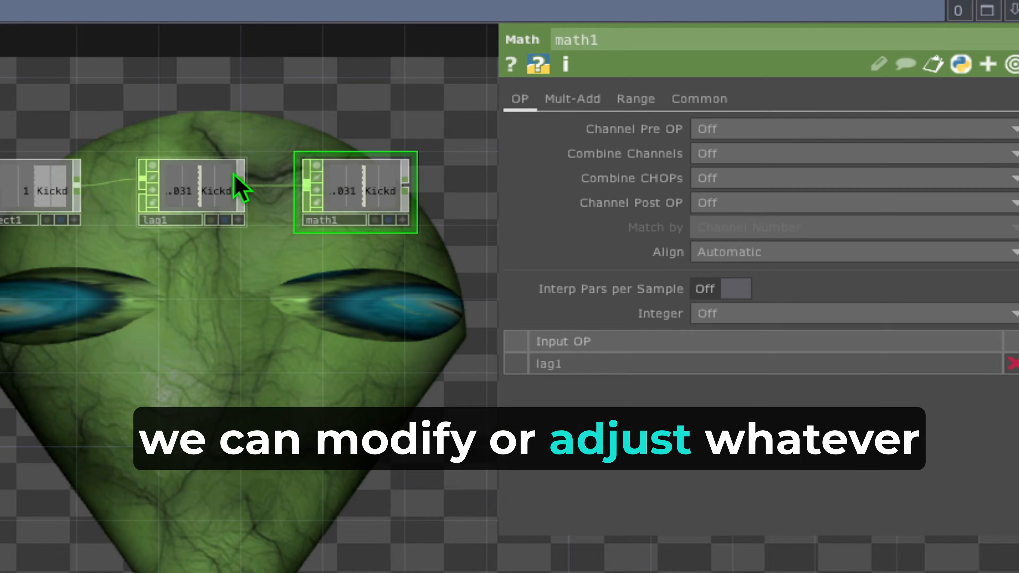
mouse_move(223, 142)
mouse_down()
mouse_move(132, 163)
mouse_move(232, 141)
mouse_up()
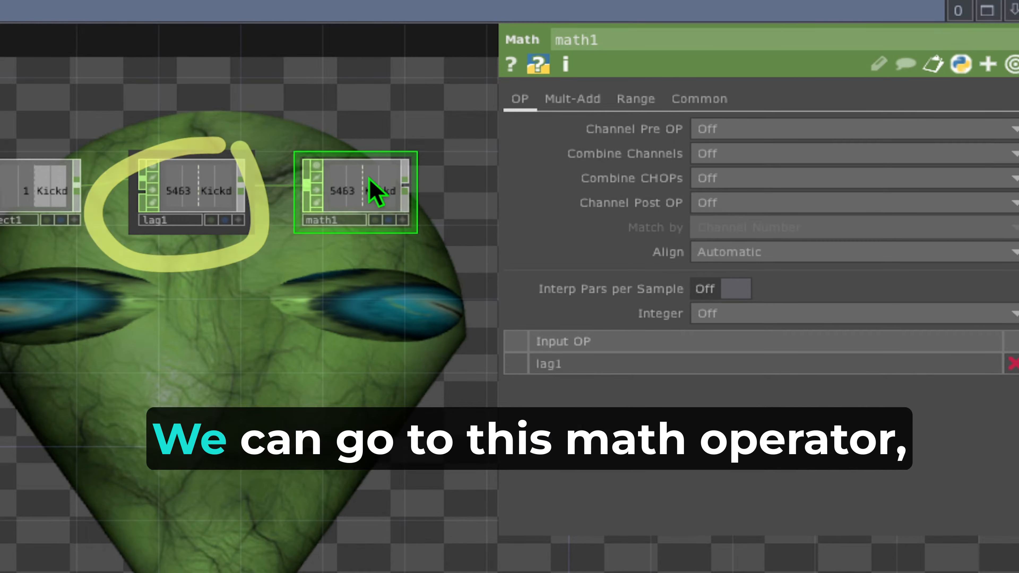
mouse_move(375, 124)
mouse_down()
mouse_move(523, 217)
mouse_move(425, 98)
mouse_up()
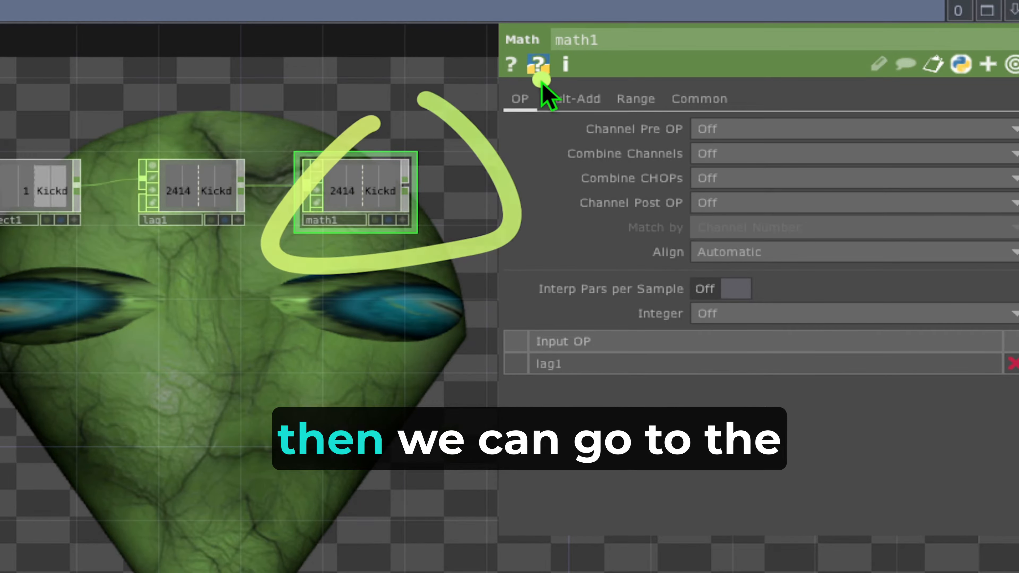
mouse_move(573, 77)
mouse_down()
mouse_move(526, 119)
mouse_move(618, 86)
mouse_up()
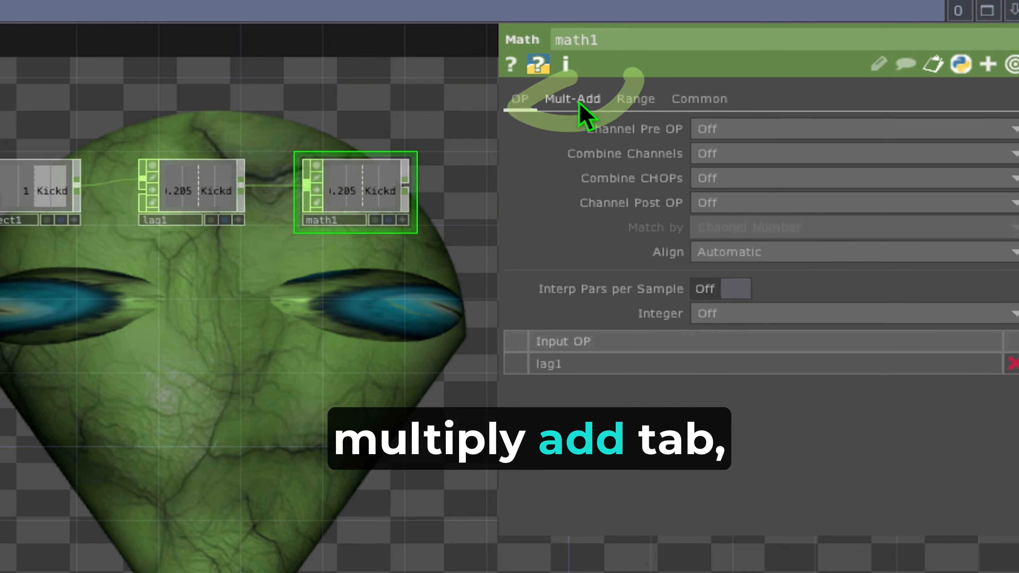
Set the Pre-Add of math1 to 0.1, its Multiply to -9 and its Post-Add to 0.1
click(587, 104)
drag(622, 131, 622, 135)
mouse_move(561, 129)
mouse_down()
mouse_move(639, 133)
mouse_move(590, 144)
mouse_move(626, 150)
mouse_up()
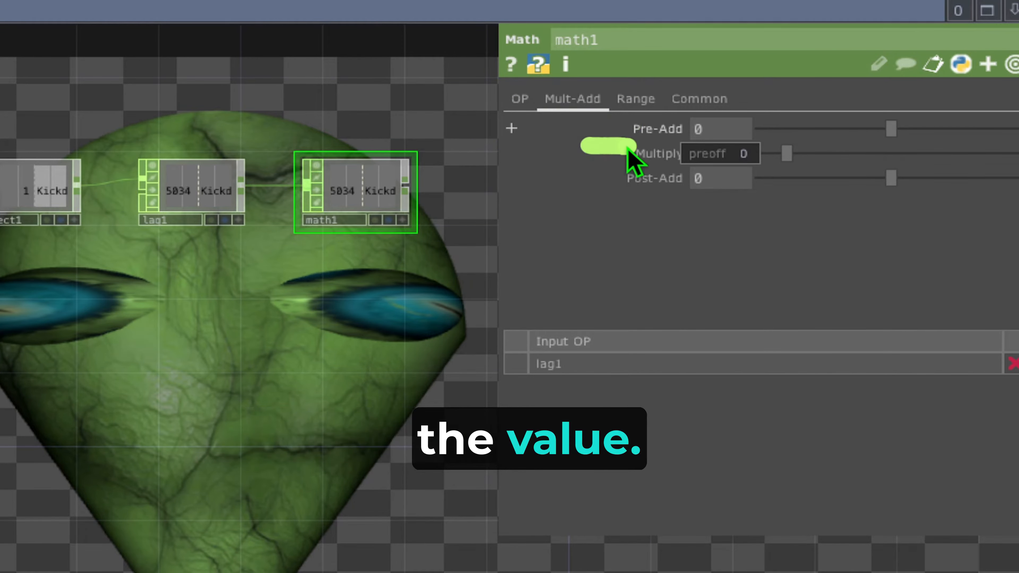
drag(585, 180, 601, 183)
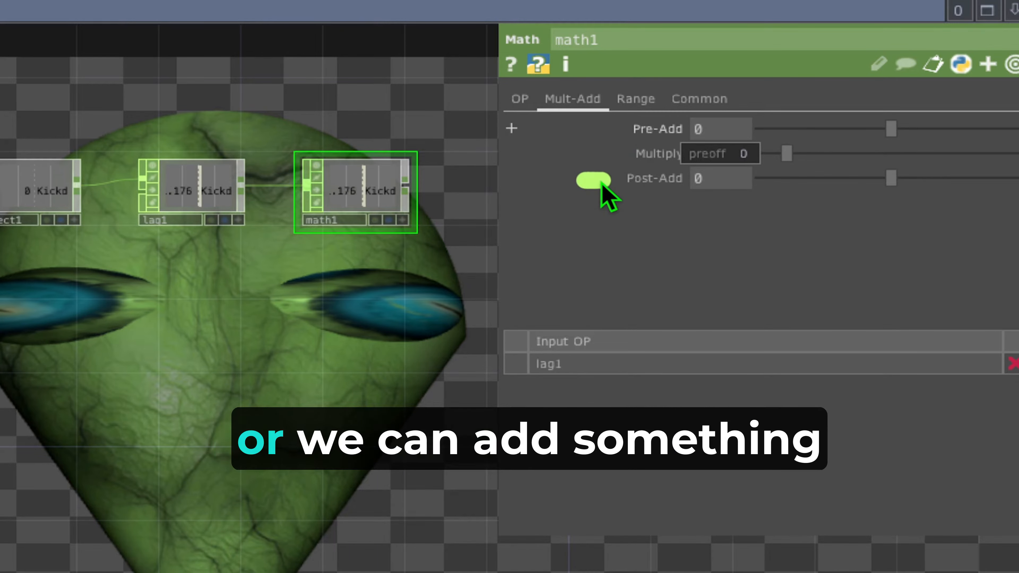
click(580, 127)
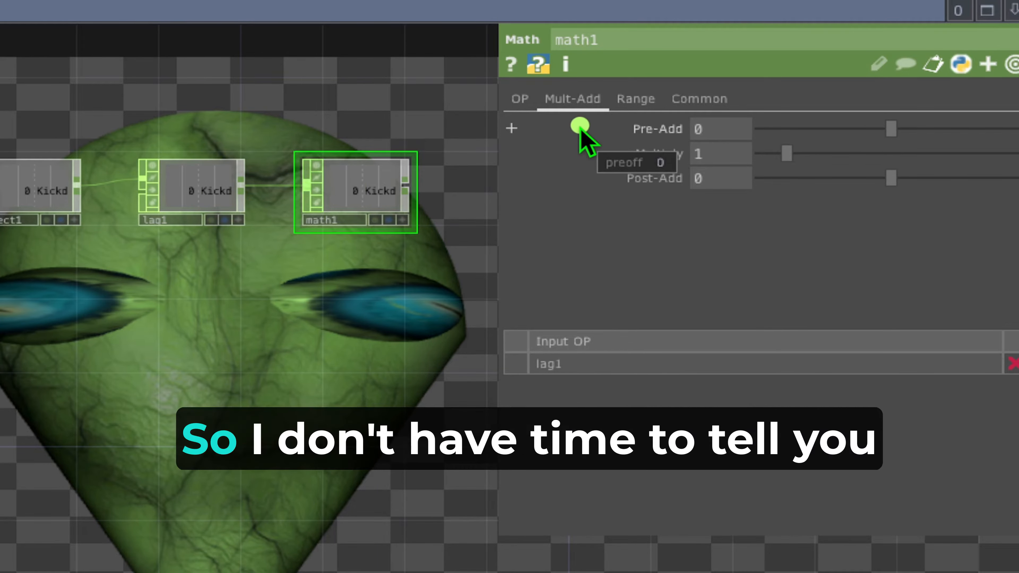
click(573, 149)
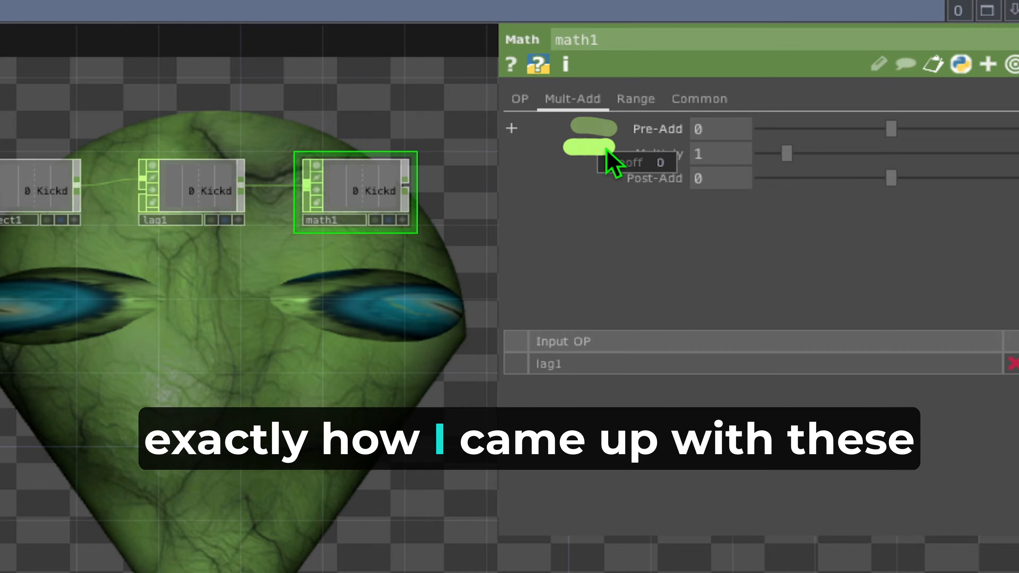
drag(577, 188, 597, 187)
click(715, 129)
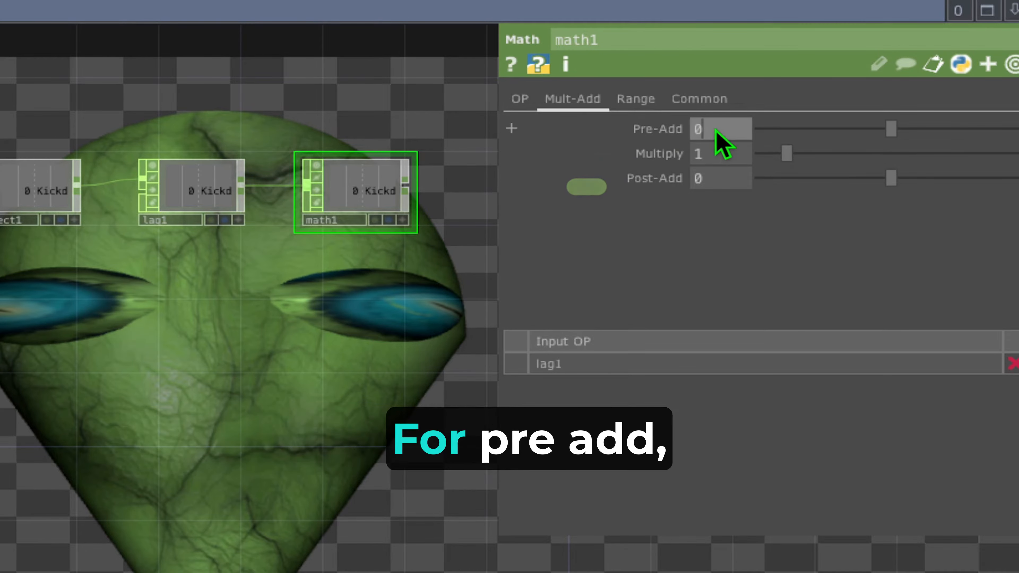
text(.1)
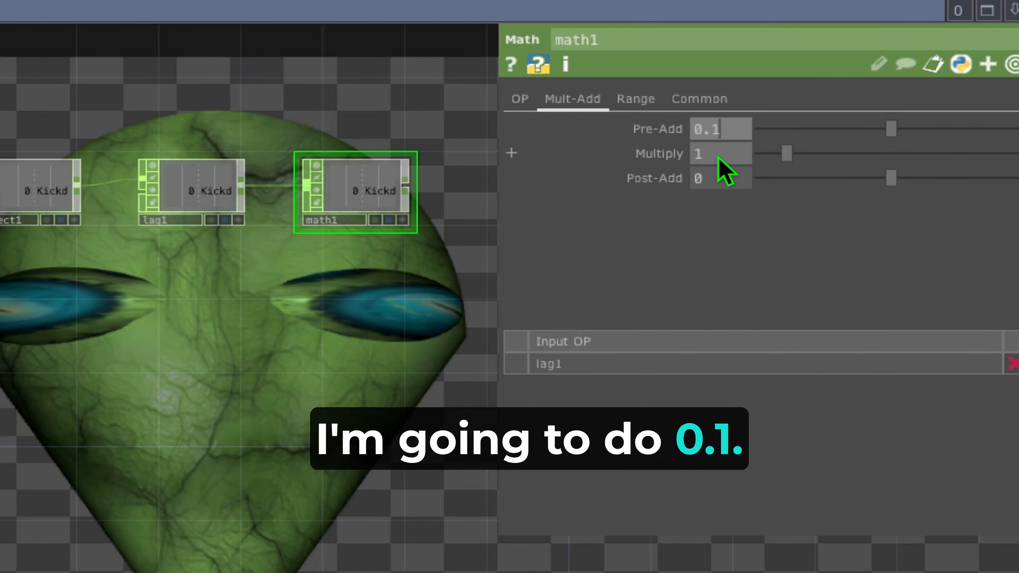
click(718, 158)
key(BackSpace)
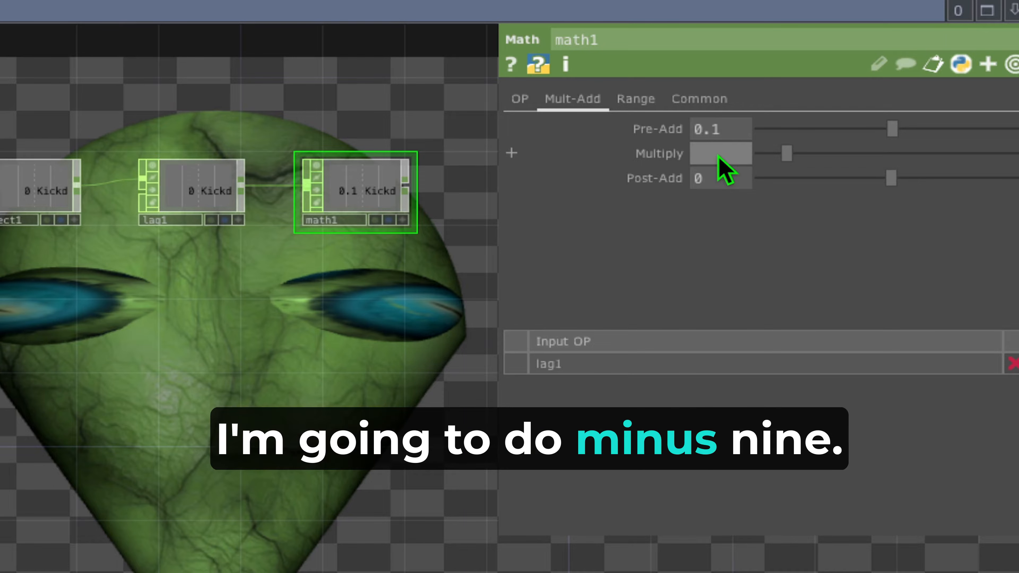
key(Tab)
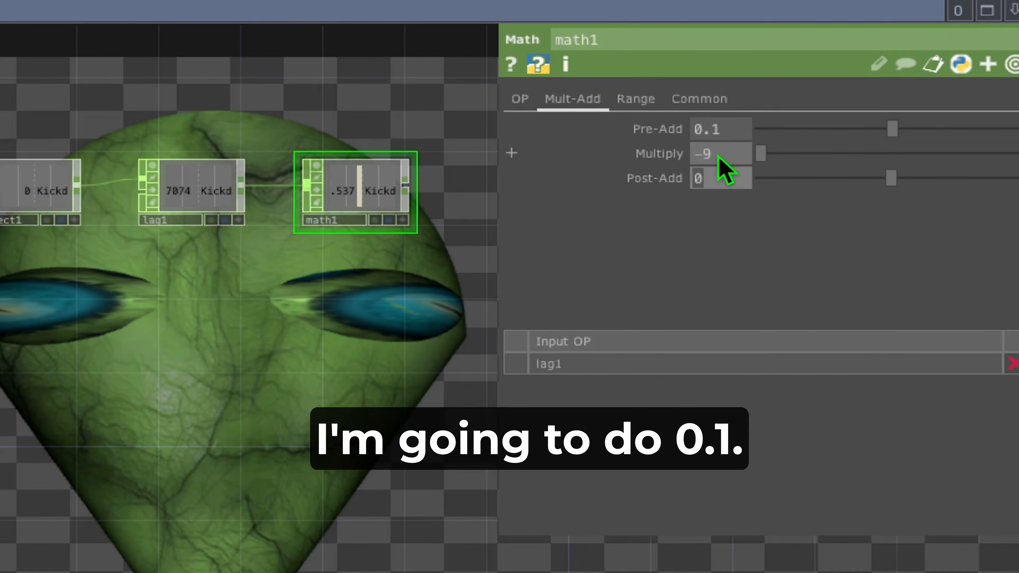
text(0.1)
click(719, 155)
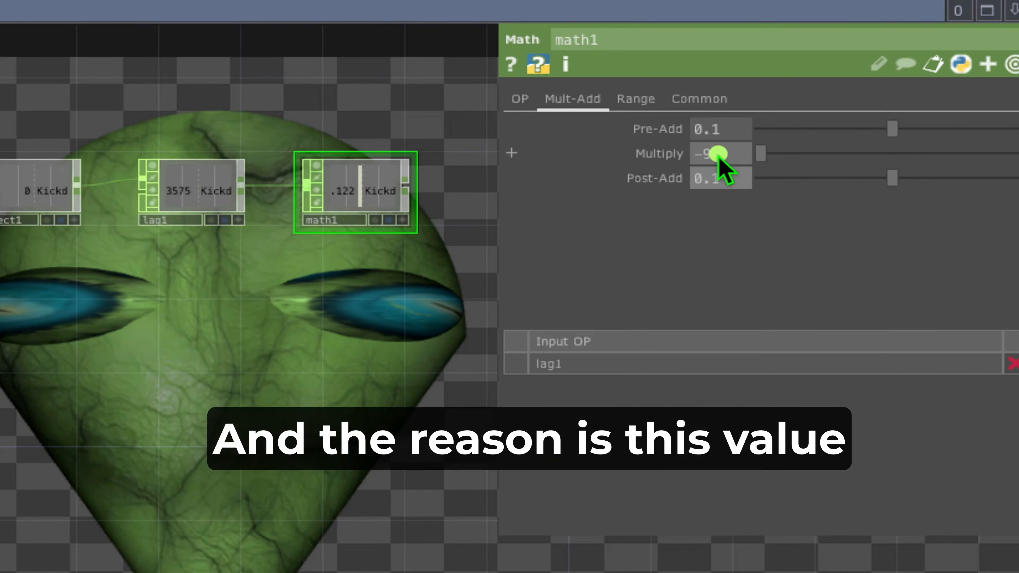
click(433, 204)
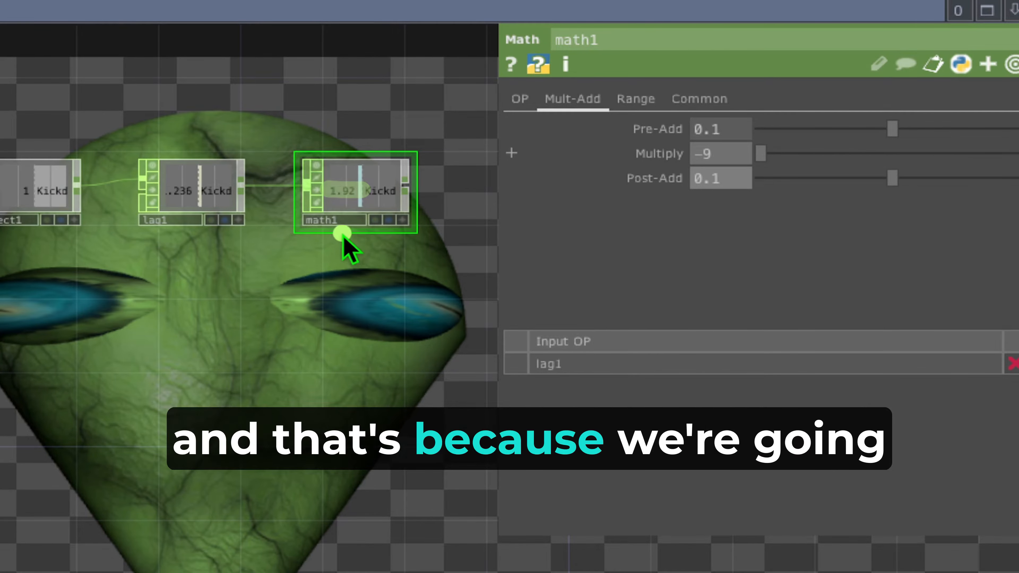
mouse_move(317, 233)
mouse_down()
mouse_move(80, 269)
mouse_move(467, 380)
mouse_move(273, 268)
mouse_up()
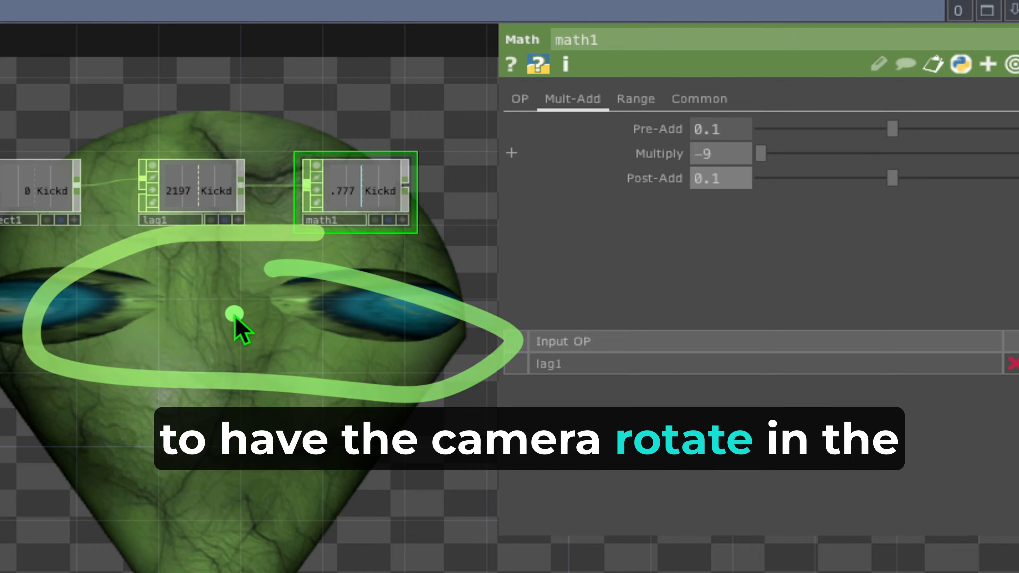
drag(236, 314, 240, 465)
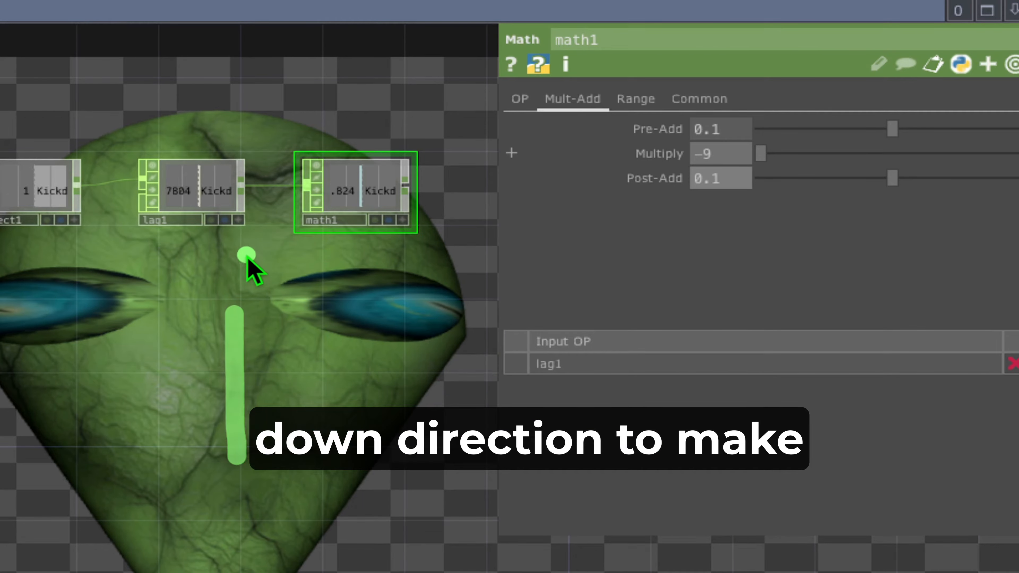
drag(246, 255, 251, 449)
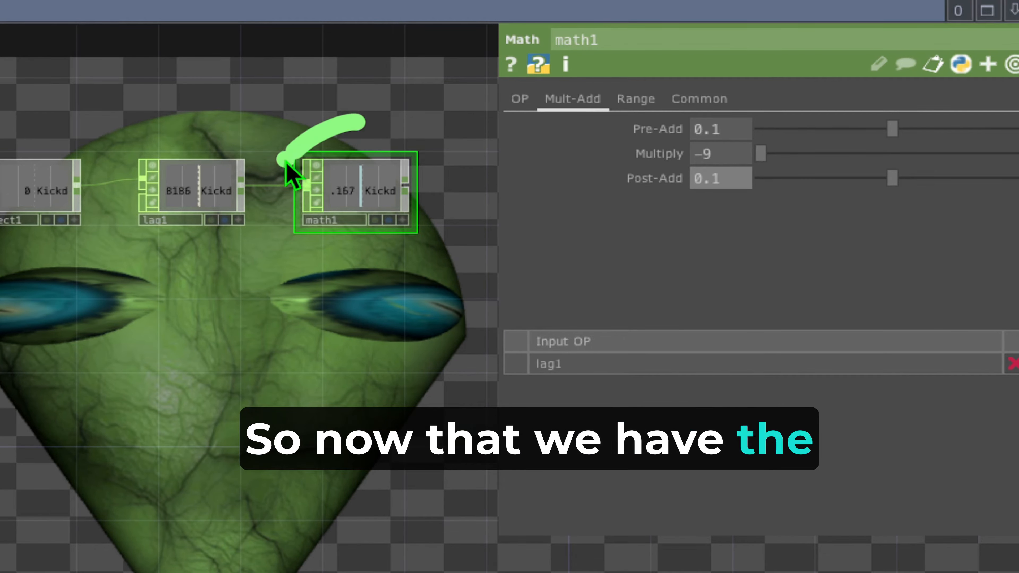
mouse_move(286, 162)
mouse_down()
mouse_move(443, 172)
mouse_move(321, 123)
mouse_up()
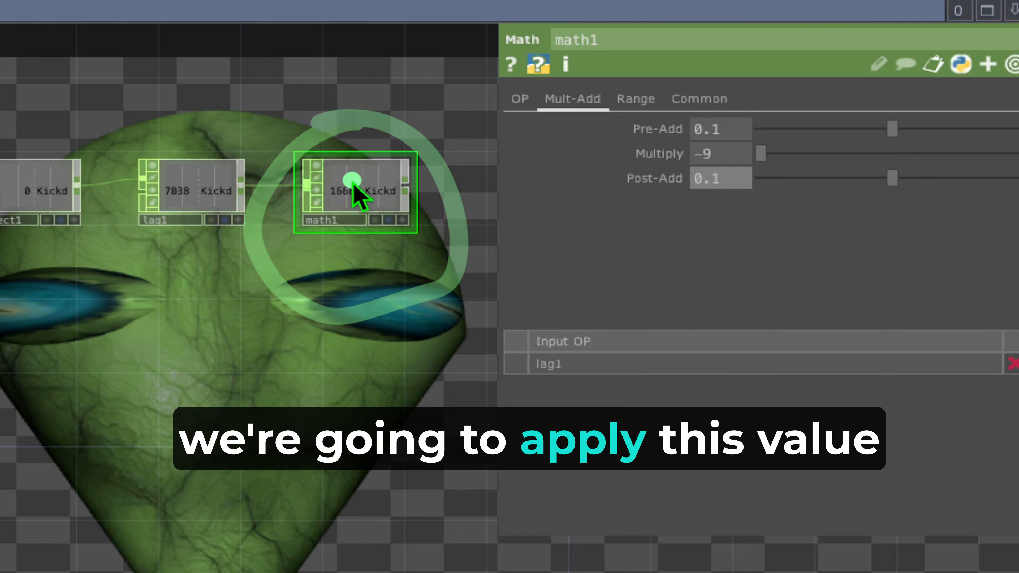
mouse_move(319, 237)
mouse_down()
mouse_move(103, 416)
mouse_move(240, 277)
mouse_up()
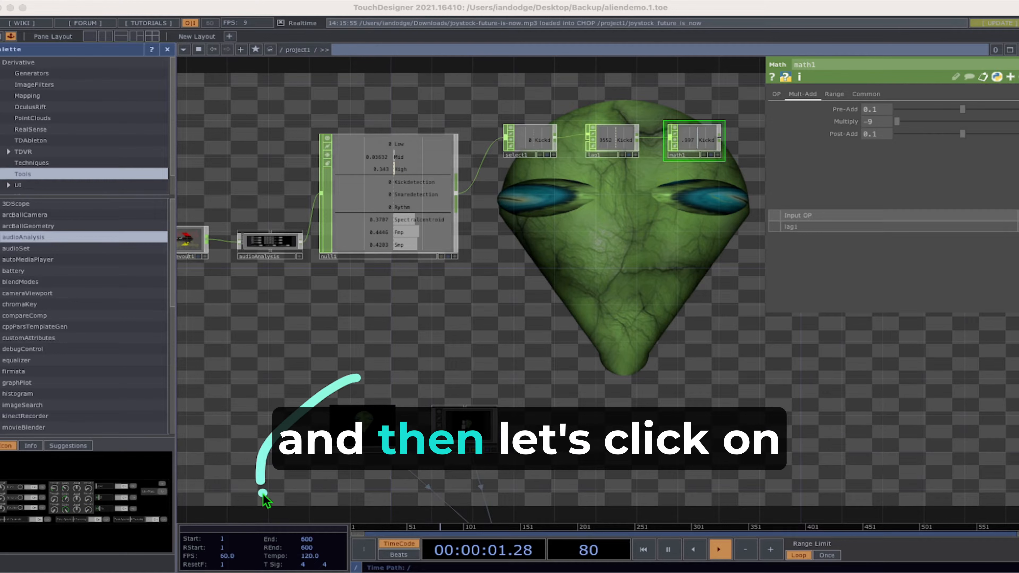
Set the Pivot of the cam1 camera to 10 in X and -10 in Z
click(393, 451)
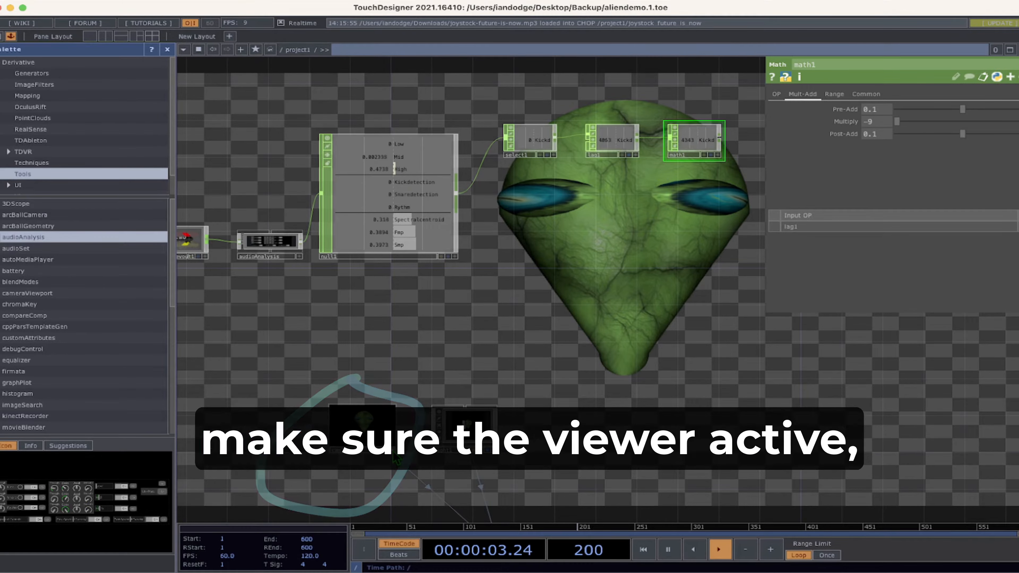
click(370, 427)
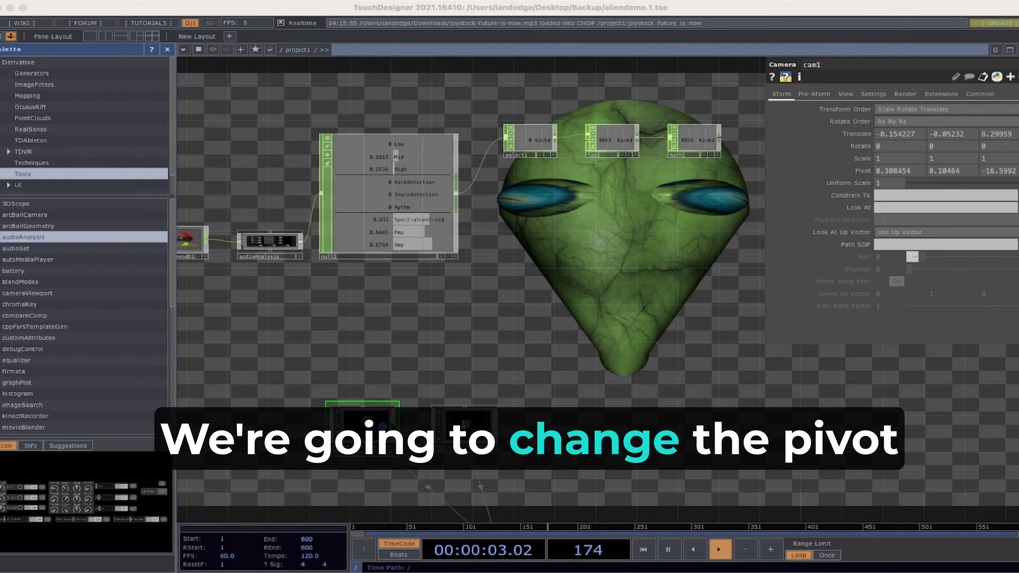
mouse_move(373, 428)
mouse_down()
mouse_move(965, 82)
mouse_move(804, 209)
mouse_up()
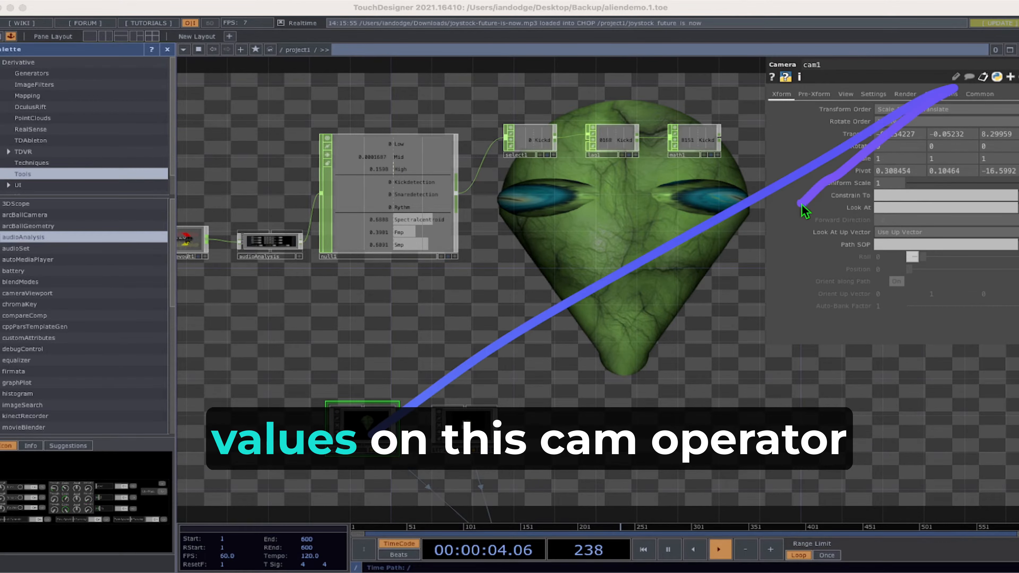
drag(817, 171, 837, 172)
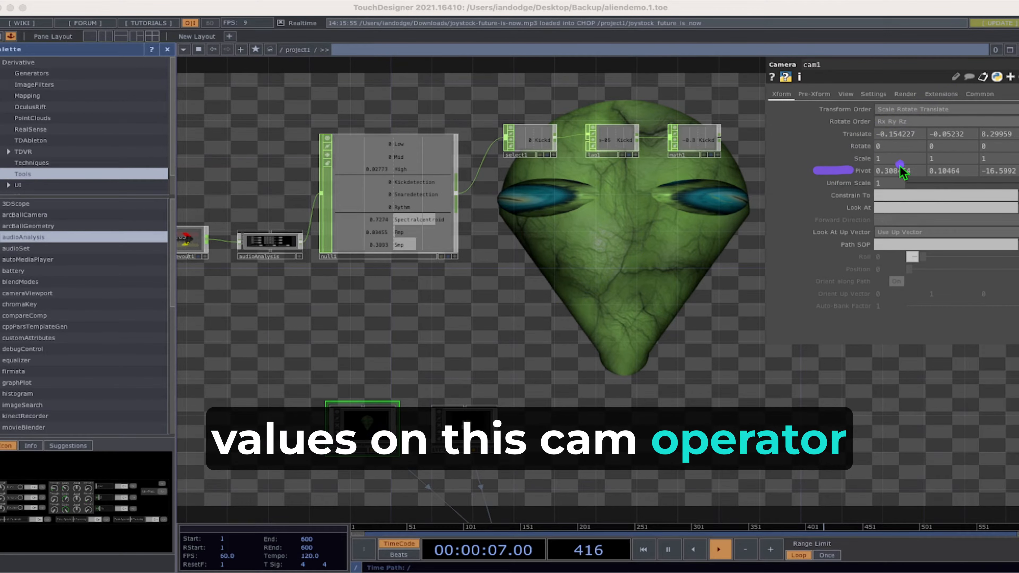
key(Escape)
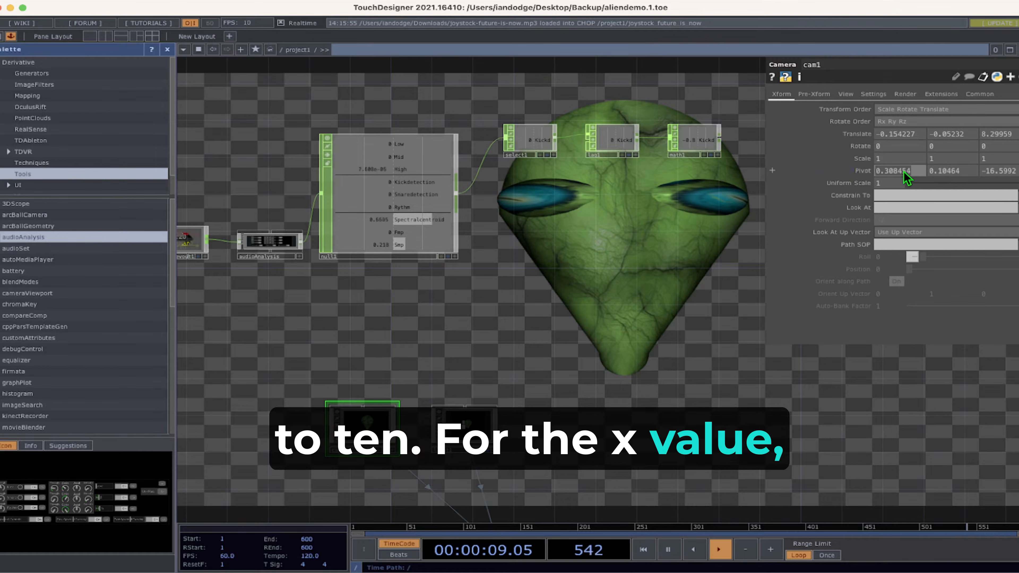
click(899, 171)
text(10)
key(Return)
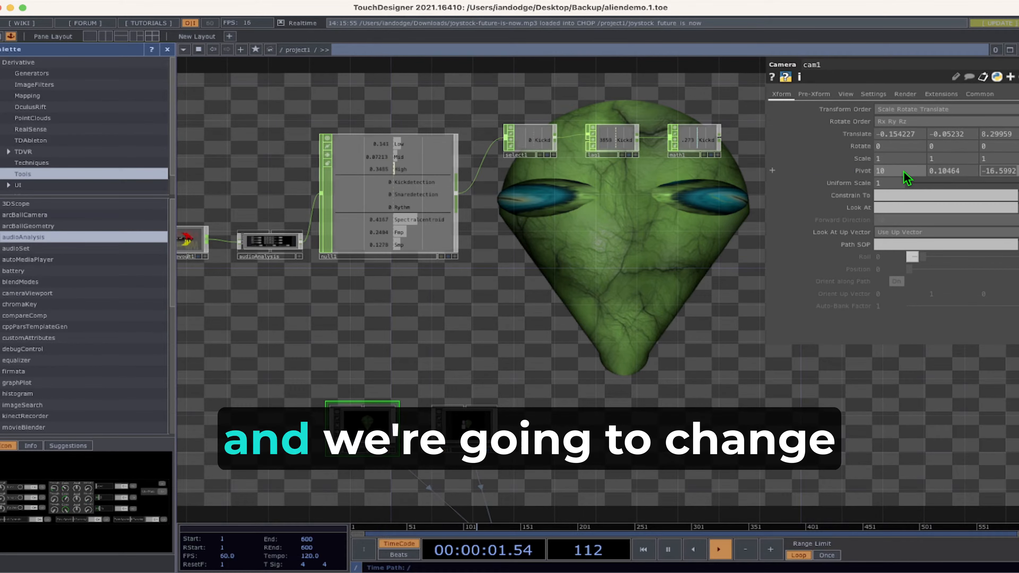
text(10)
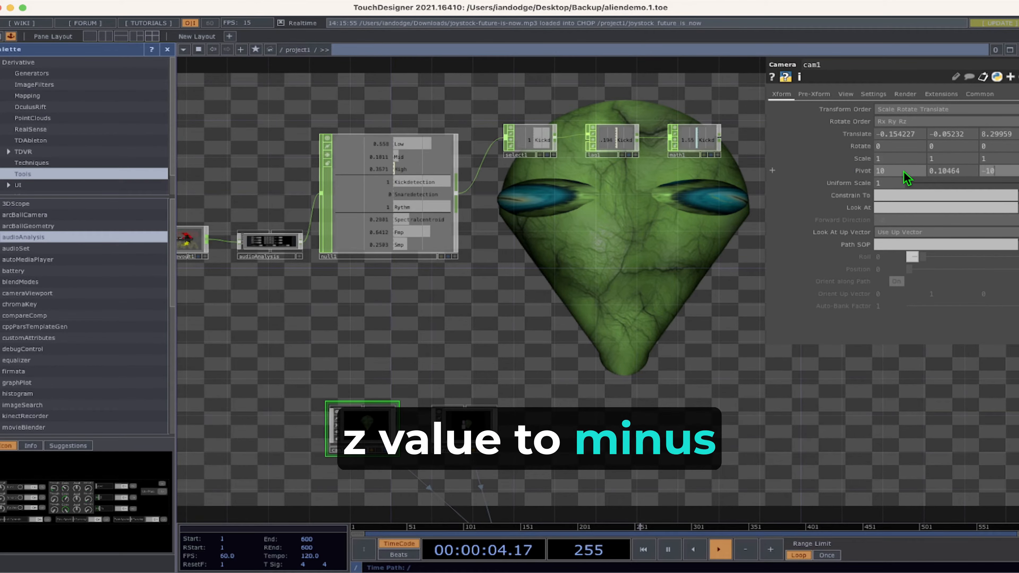
click(802, 169)
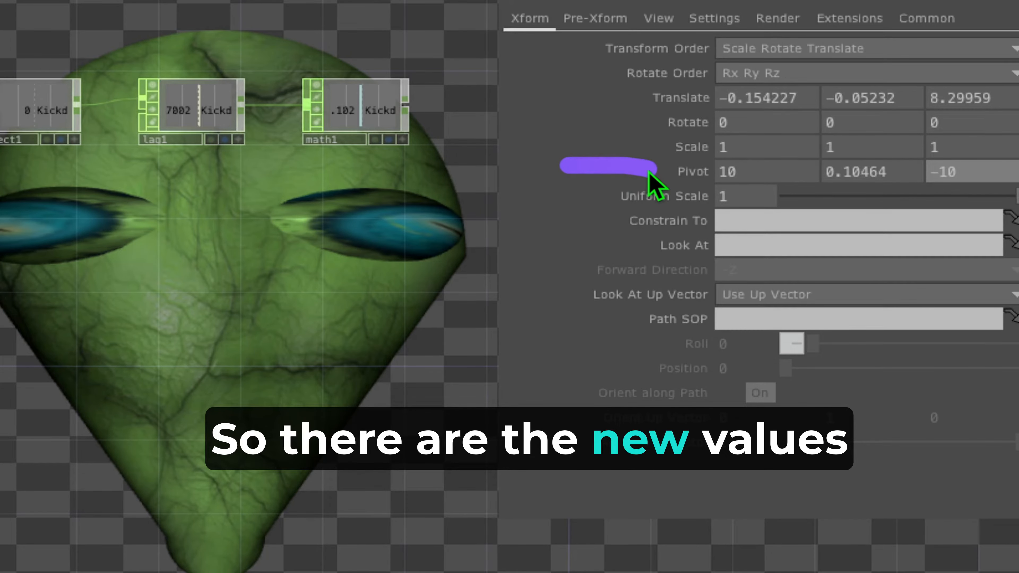
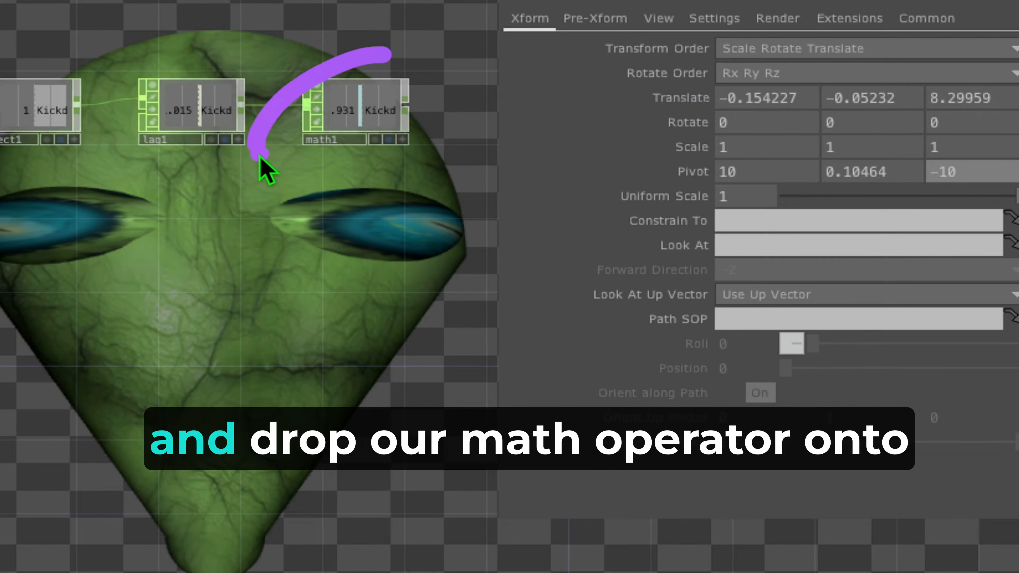
mouse_move(352, 109)
mouse_down()
mouse_move(560, 87)
mouse_move(669, 112)
mouse_move(670, 121)
mouse_move(728, 103)
mouse_move(639, 123)
mouse_move(776, 105)
mouse_move(735, 91)
mouse_up()
drag(562, 110, 561, 113)
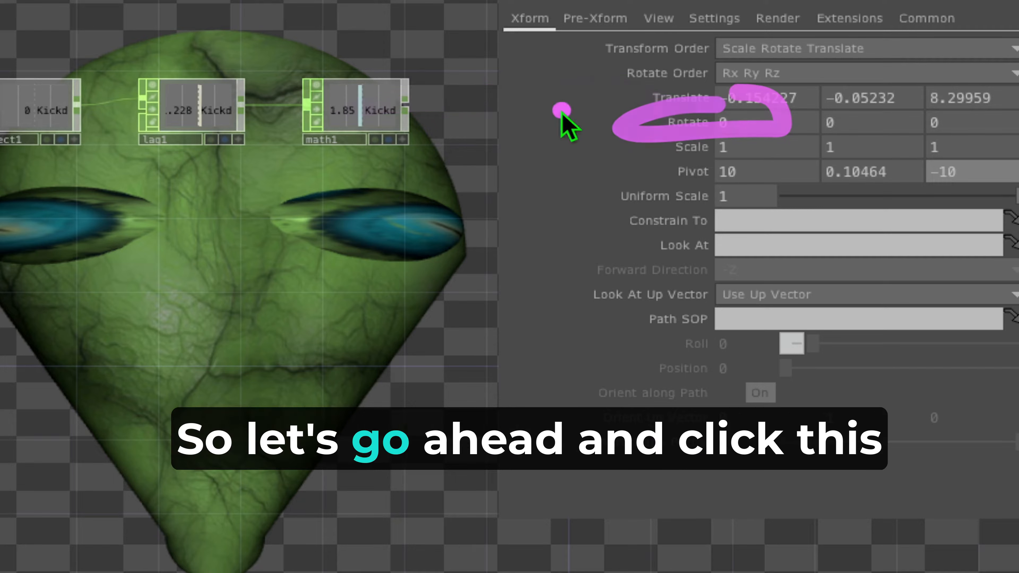
mouse_move(405, 124)
mouse_down()
mouse_move(390, 162)
mouse_move(415, 148)
mouse_move(404, 141)
mouse_up()
Make the viewer of math1 active and export its Kickdetection channel to the X Rotate parameter of cam1
click(402, 139)
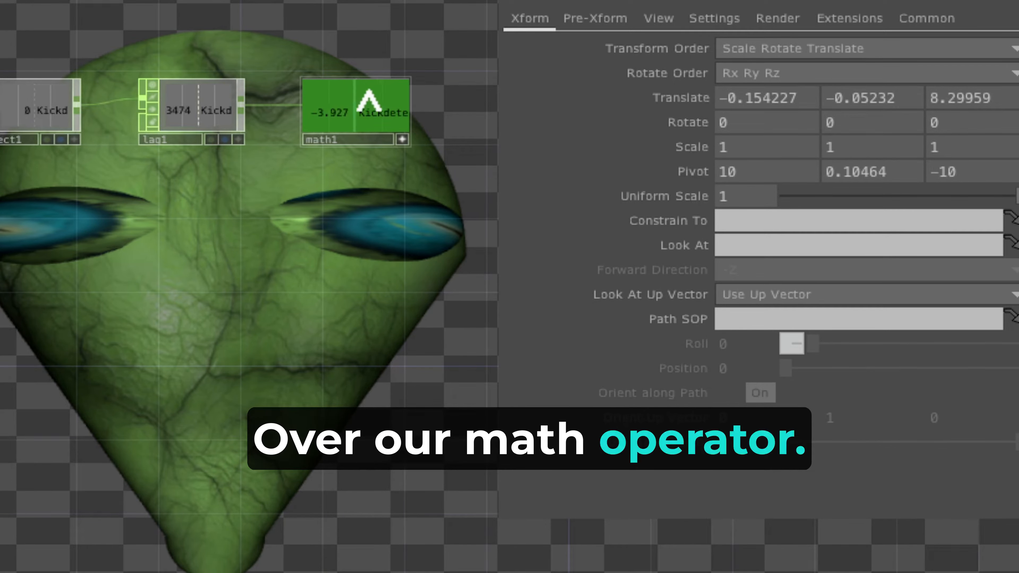
drag(379, 98, 744, 123)
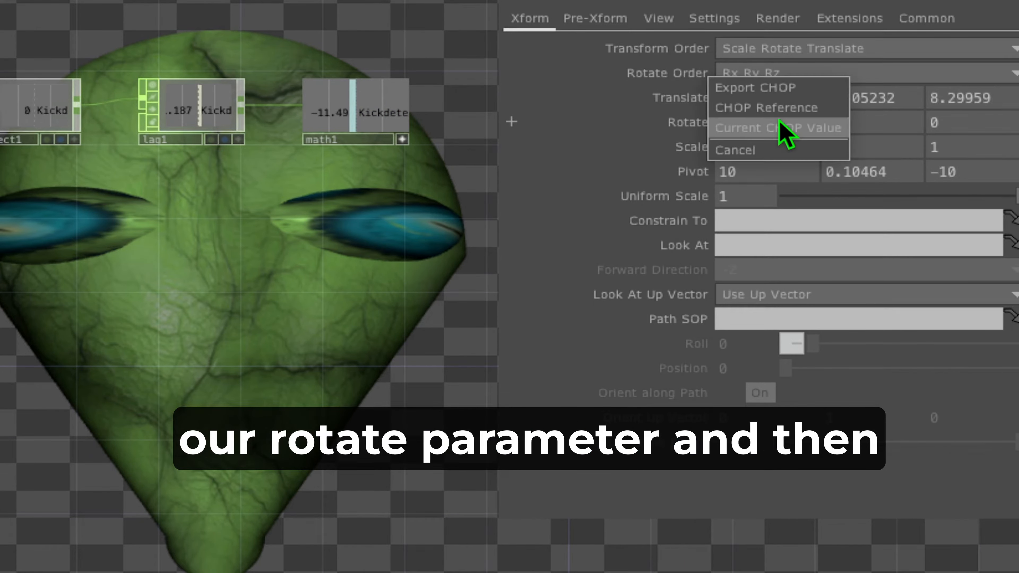
click(743, 90)
mouse_move(287, 192)
mouse_down()
mouse_move(139, 235)
mouse_move(308, 411)
mouse_move(239, 216)
mouse_up()
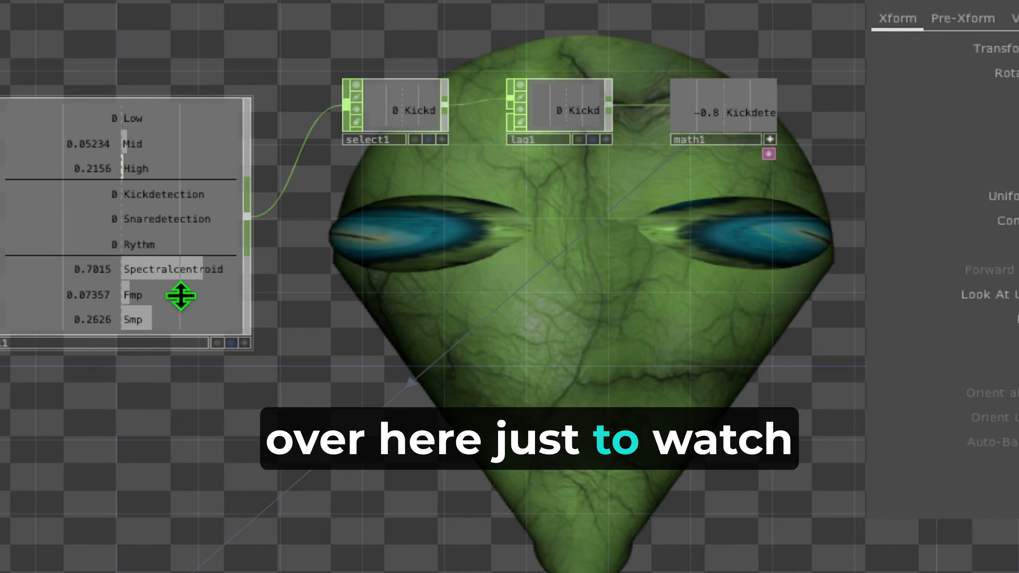
mouse_move(141, 175)
mouse_down()
mouse_move(75, 200)
mouse_move(289, 289)
mouse_move(106, 191)
mouse_up()
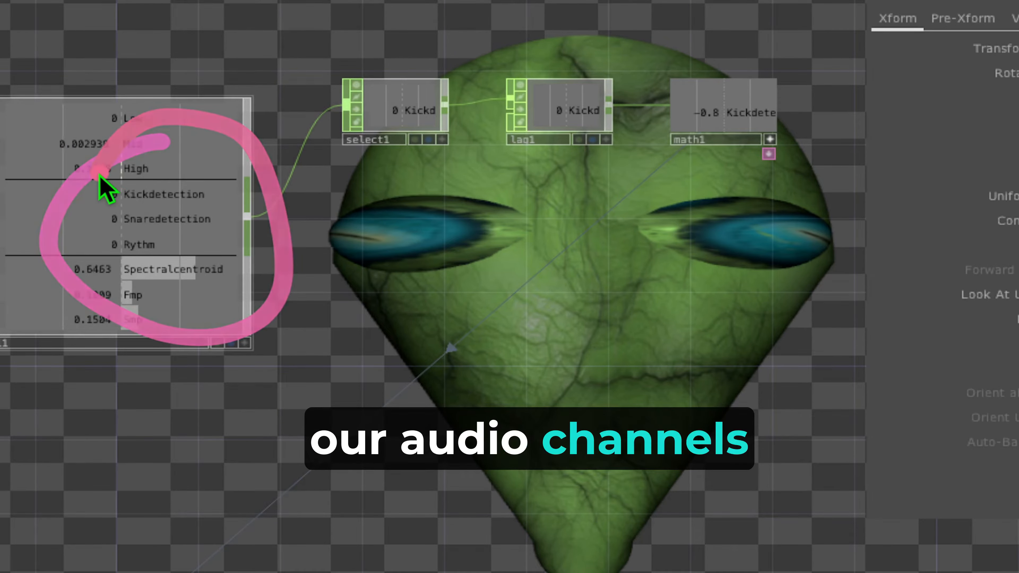
drag(183, 173, 80, 208)
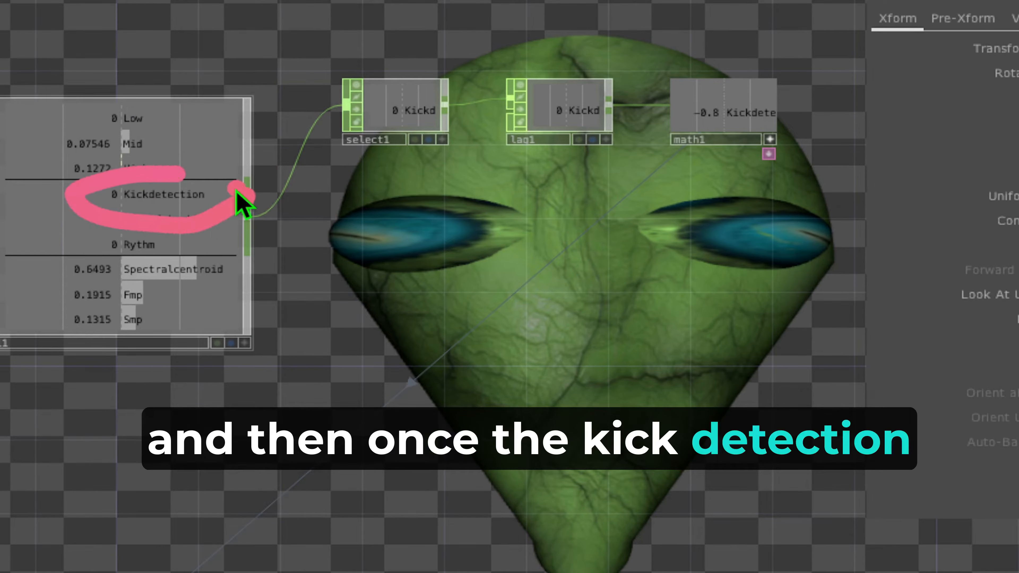
drag(236, 191, 141, 175)
drag(205, 196, 206, 196)
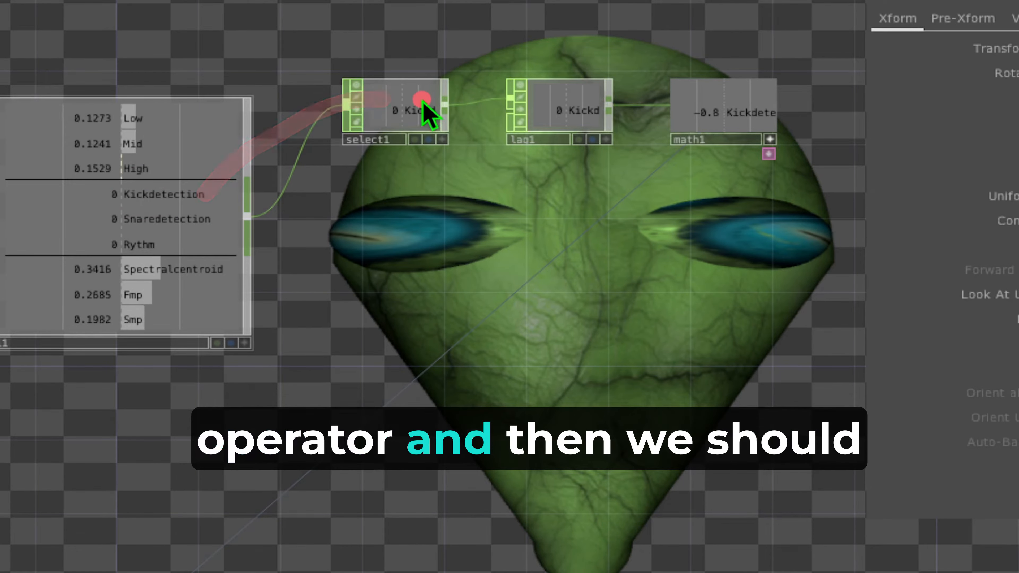
mouse_move(499, 82)
mouse_down()
mouse_move(585, 88)
mouse_move(561, 96)
mouse_move(688, 79)
mouse_move(726, 89)
mouse_up()
click(563, 90)
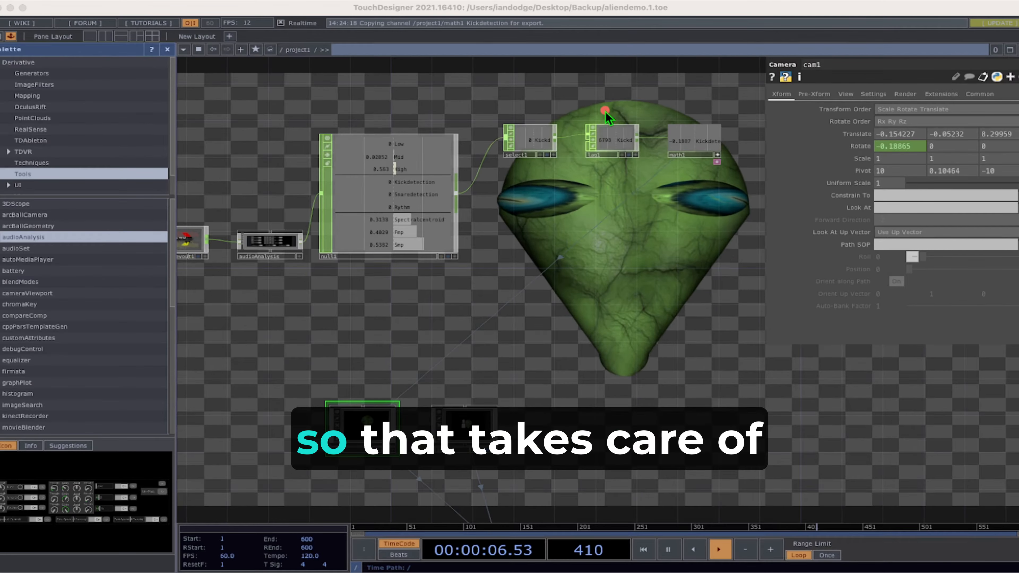
mouse_move(545, 51)
mouse_down()
mouse_move(472, 446)
mouse_move(705, 147)
mouse_up()
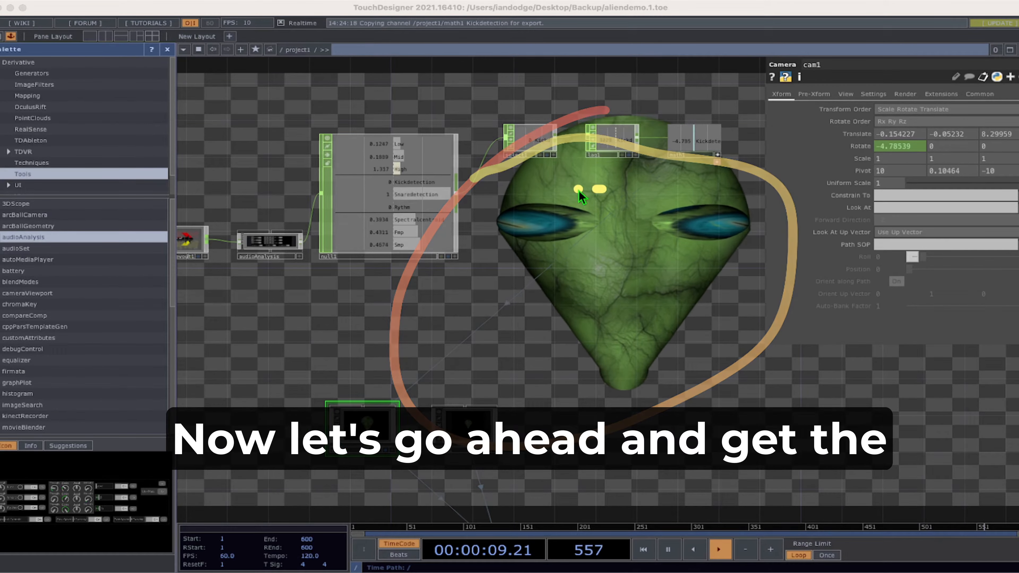
mouse_move(605, 189)
mouse_down()
mouse_move(672, 259)
mouse_move(601, 197)
mouse_move(532, 241)
mouse_up()
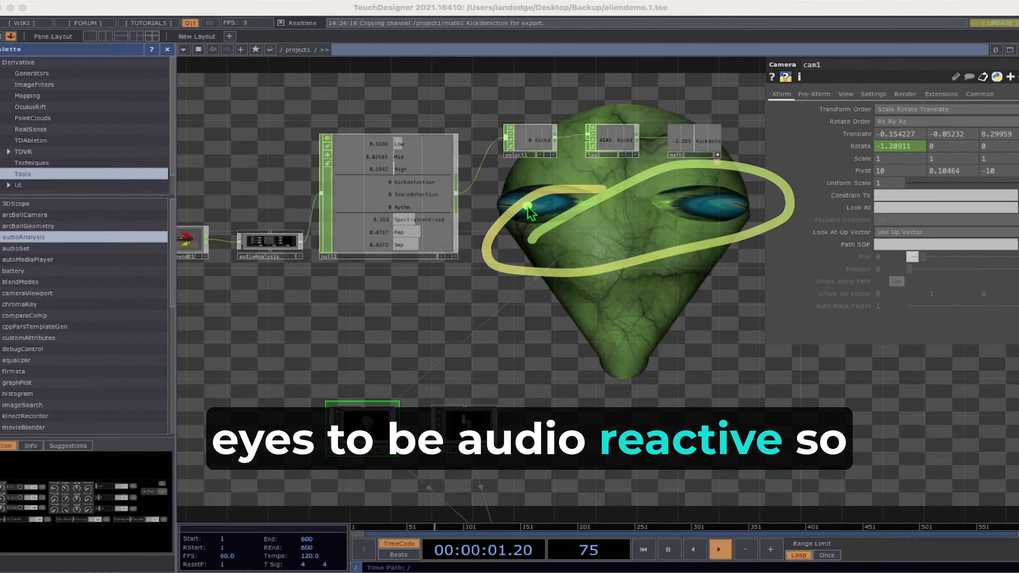
mouse_move(558, 185)
mouse_down()
mouse_move(590, 240)
mouse_move(566, 176)
mouse_up()
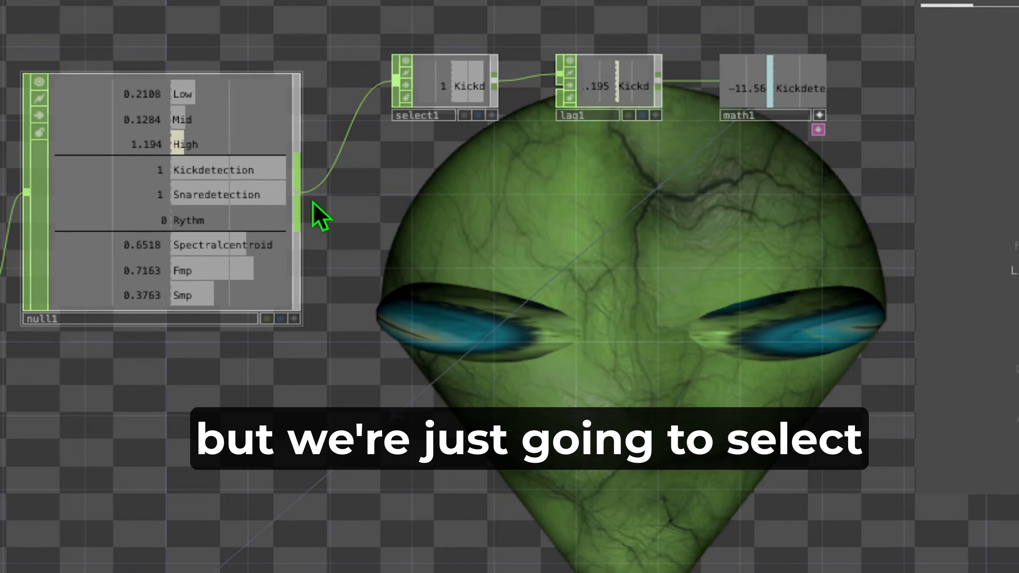
Add a Select CHOP to the output of null1, placed directly below select1 in the network
mouse_move(224, 172)
mouse_down()
mouse_move(123, 220)
mouse_move(214, 177)
mouse_up()
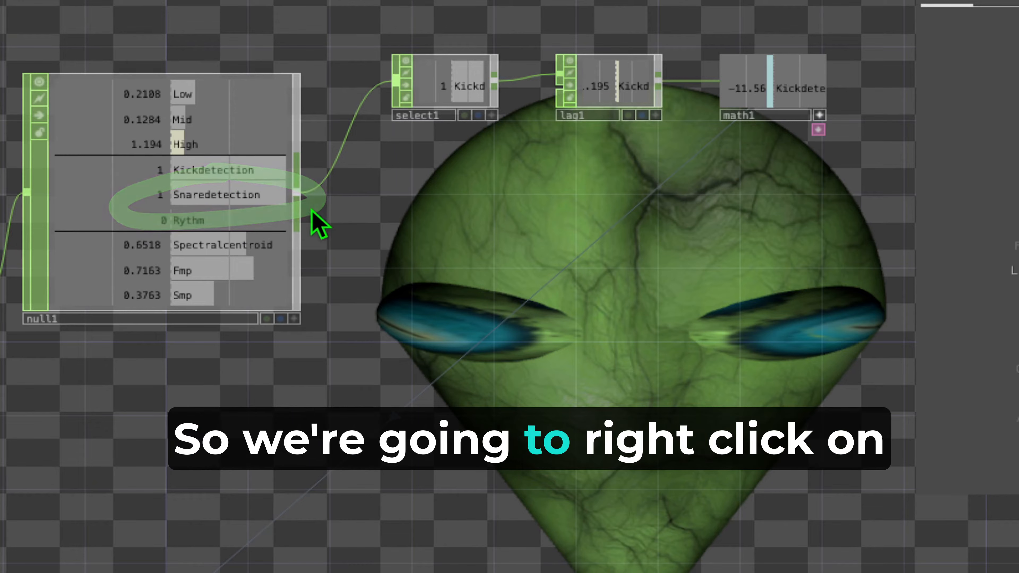
drag(300, 154, 300, 160)
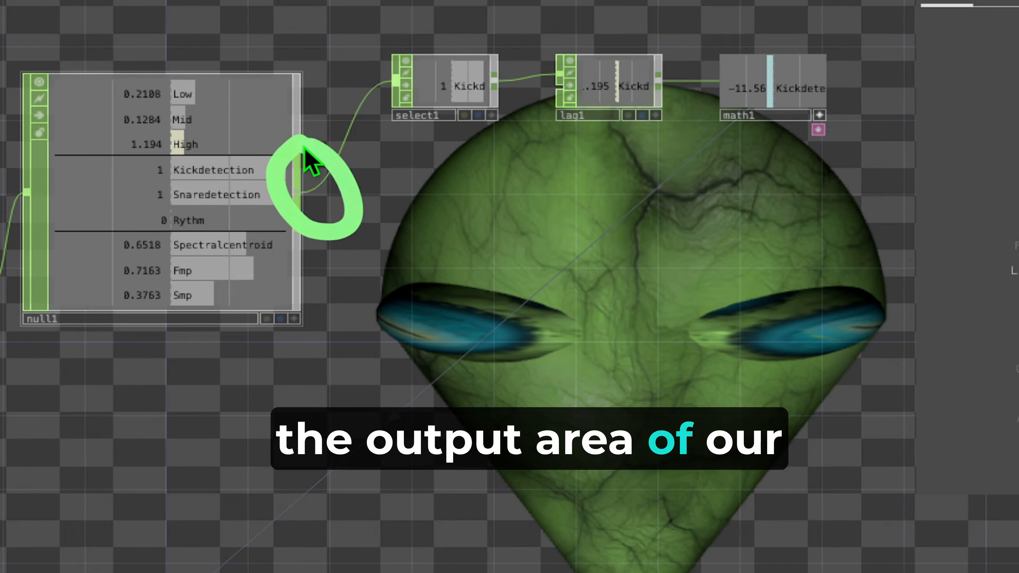
mouse_move(499, 243)
mouse_down()
mouse_move(496, 293)
mouse_move(524, 236)
mouse_up()
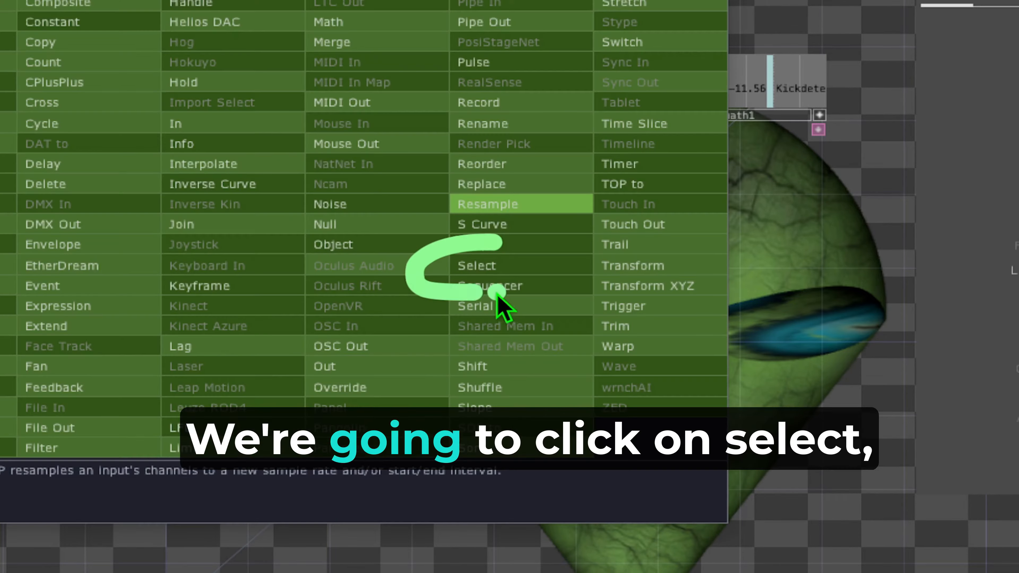
click(504, 265)
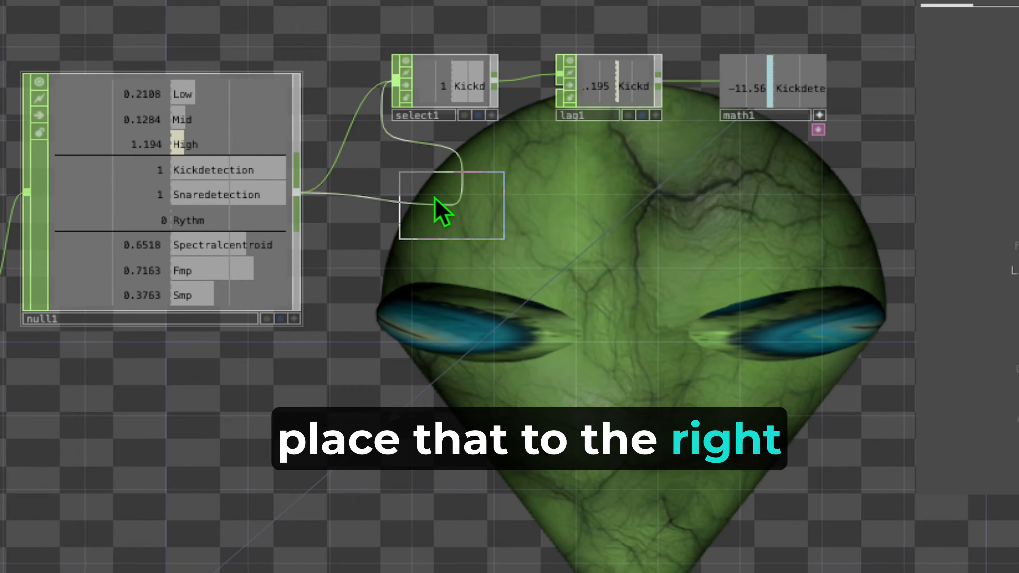
click(427, 203)
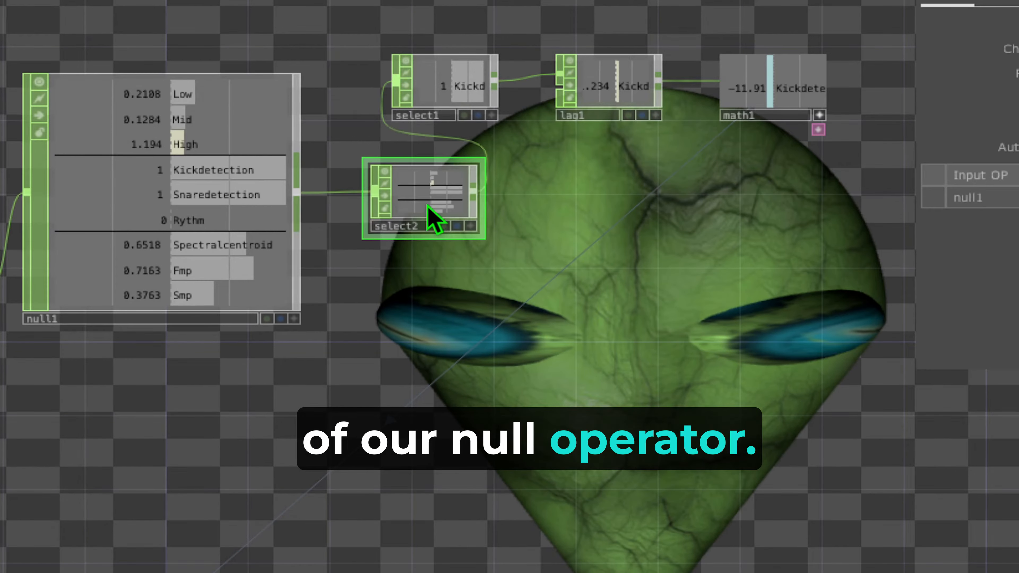
Disconnect select2 from select1 and wire the output of null1 back into the input of select1
right_click(440, 140)
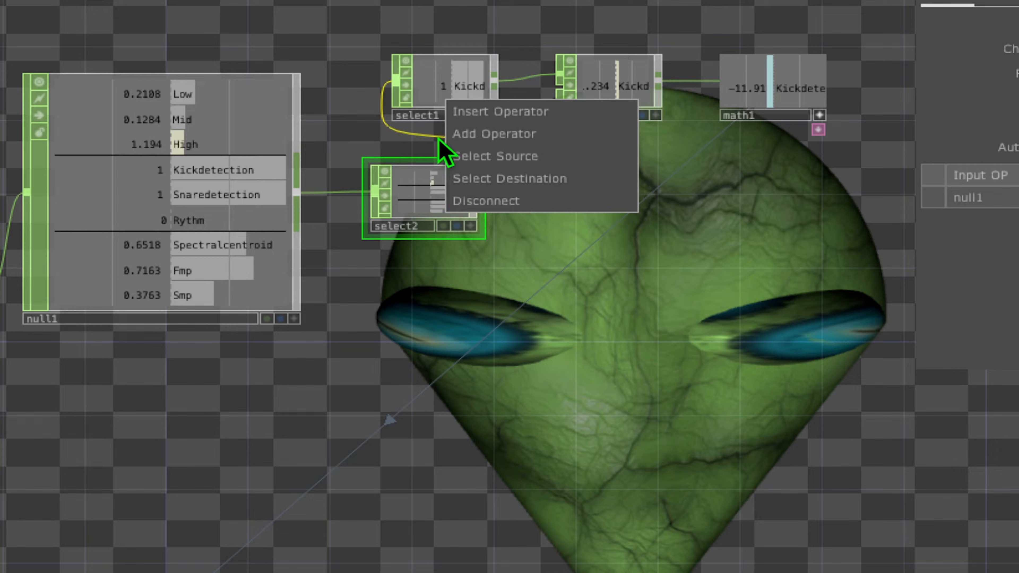
click(478, 200)
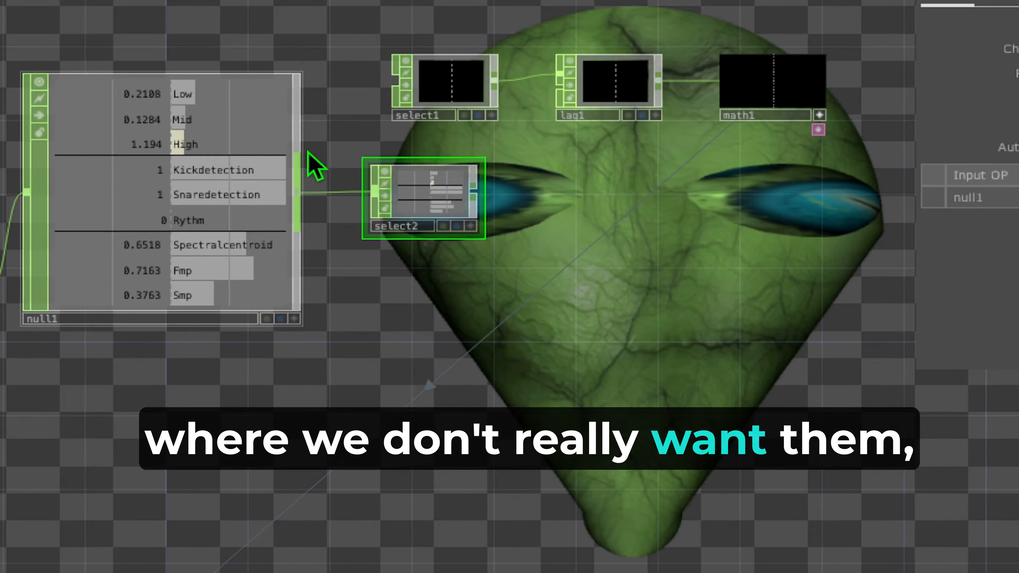
drag(298, 192, 378, 83)
drag(394, 169, 415, 169)
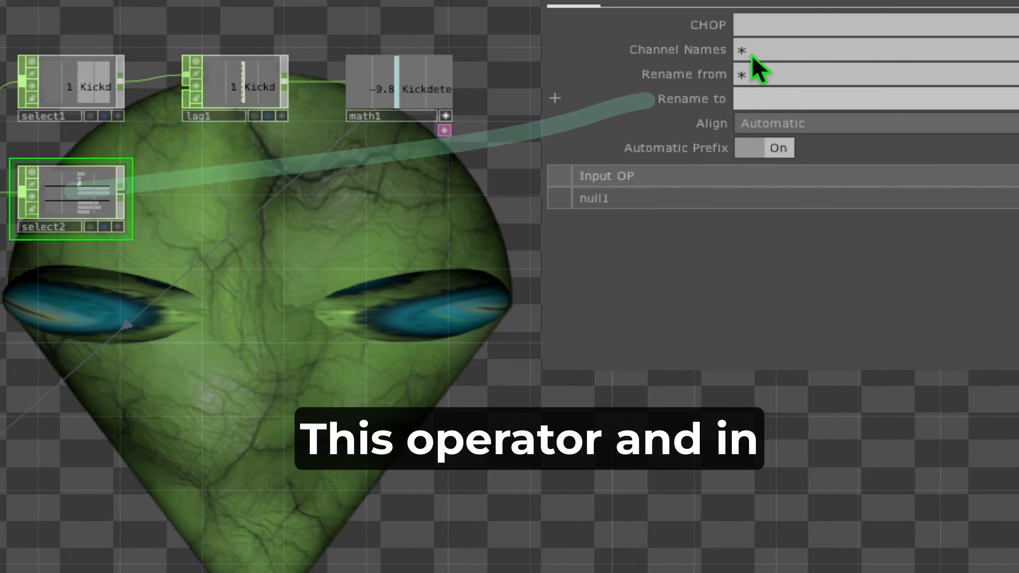
Set the Channel Names of select2 to Snaredetection so it passes only the snare channel
click(760, 47)
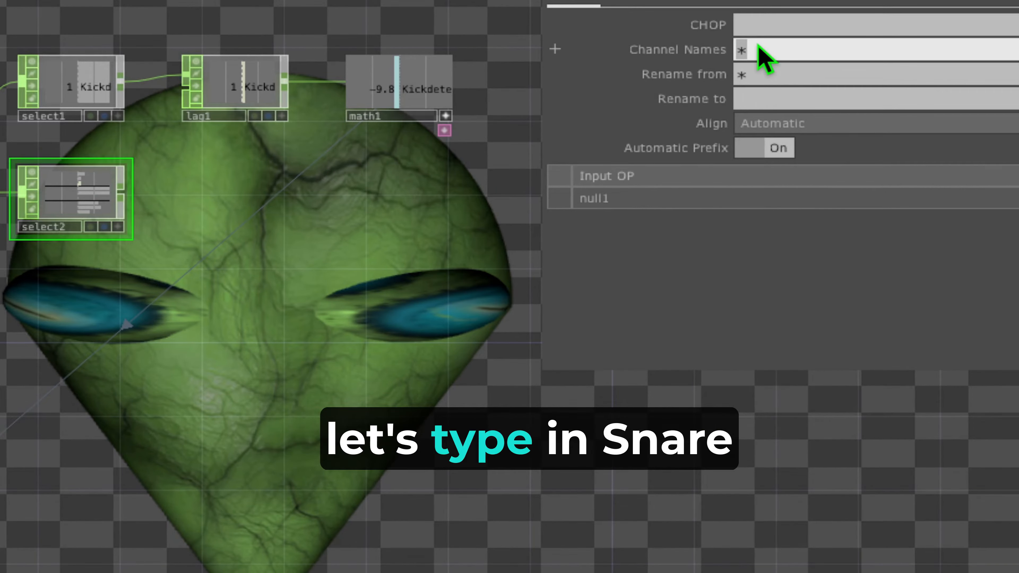
text(s)
text(naredetection)
key(Return)
mouse_move(119, 143)
mouse_down()
mouse_move(80, 149)
mouse_move(157, 244)
mouse_move(69, 141)
mouse_up()
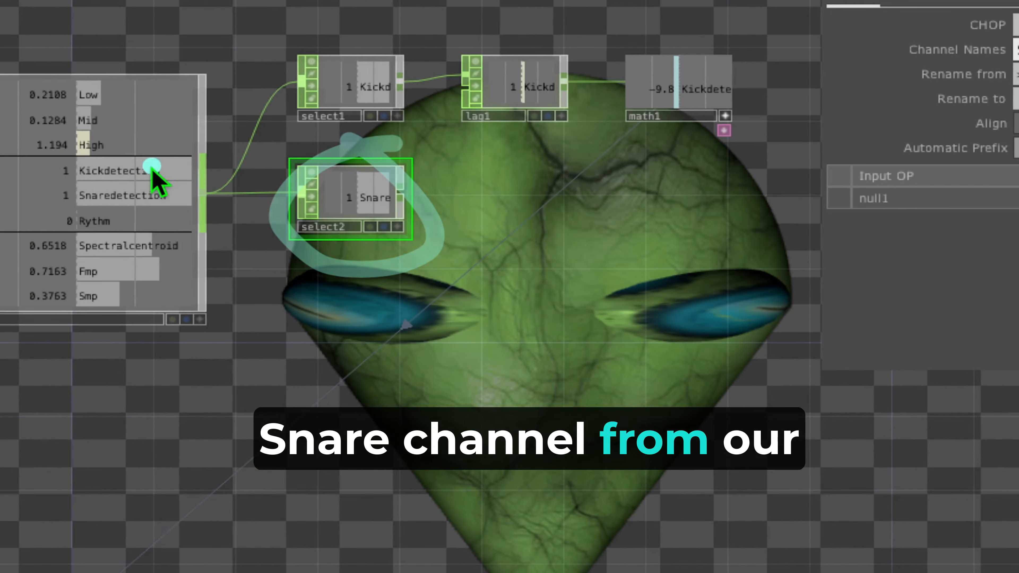
Add a Lag CHOP after select2 and a Math CHOP after that lag, aligned below lag1 and math1
mouse_move(98, 57)
mouse_down()
mouse_move(164, 120)
mouse_move(139, 83)
mouse_up()
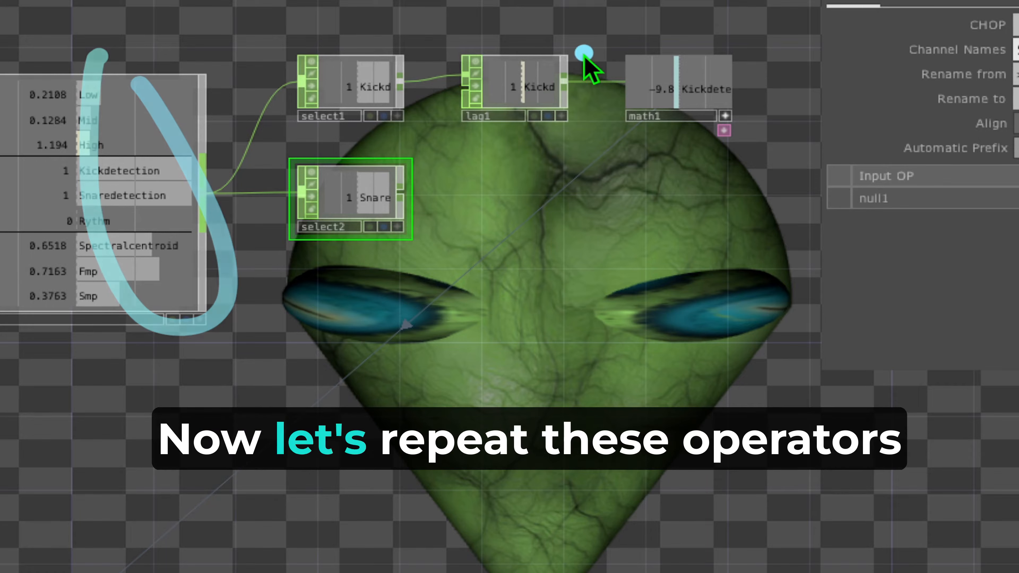
mouse_move(608, 13)
mouse_down()
mouse_move(477, 86)
mouse_move(782, 40)
mouse_move(529, 43)
mouse_up()
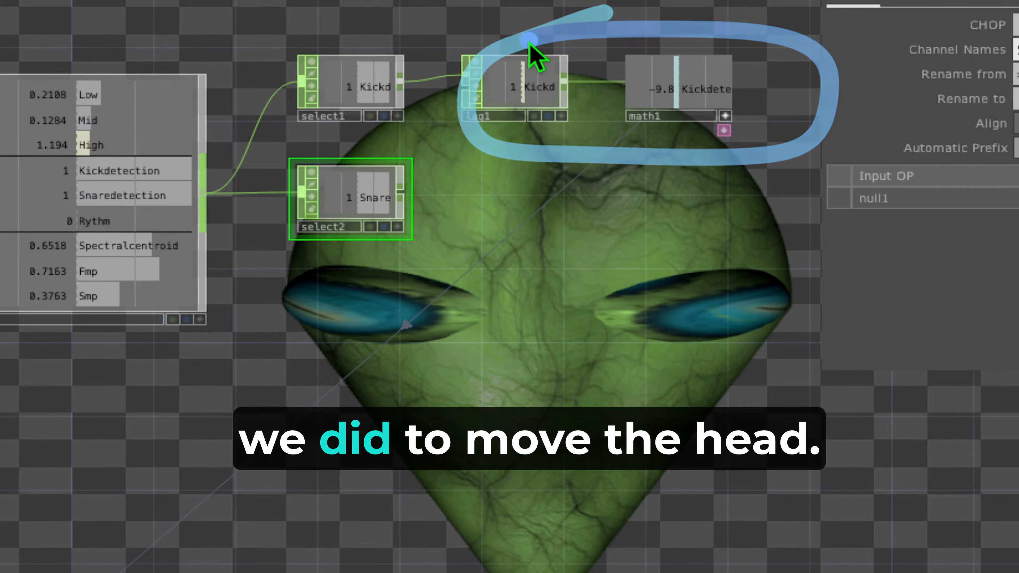
right_click(399, 192)
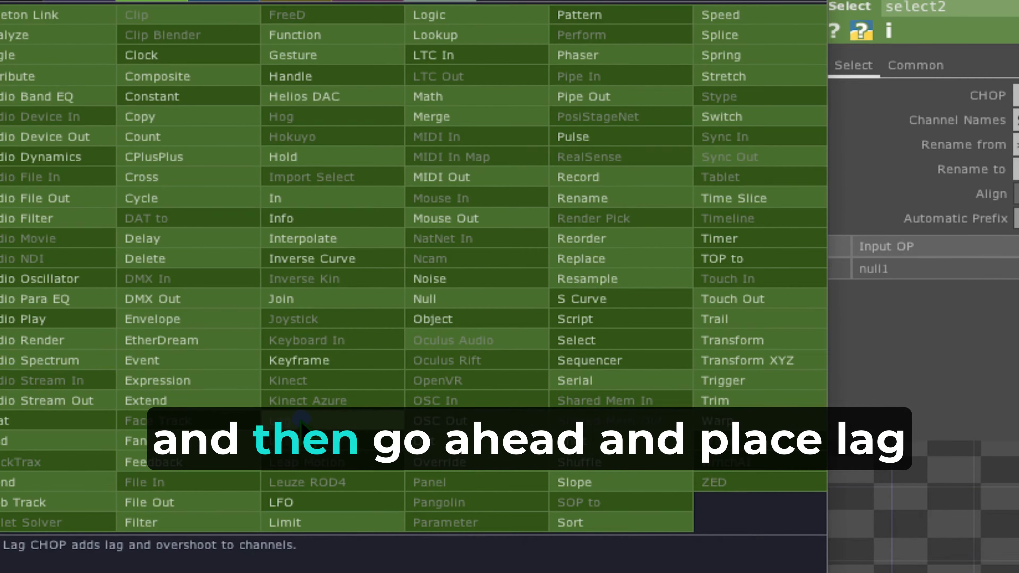
click(305, 420)
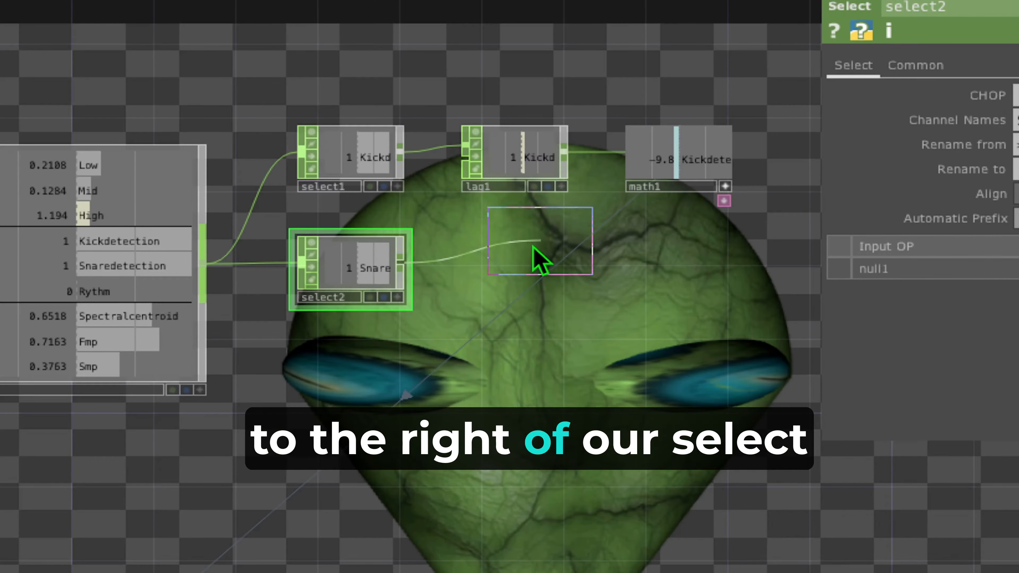
click(560, 280)
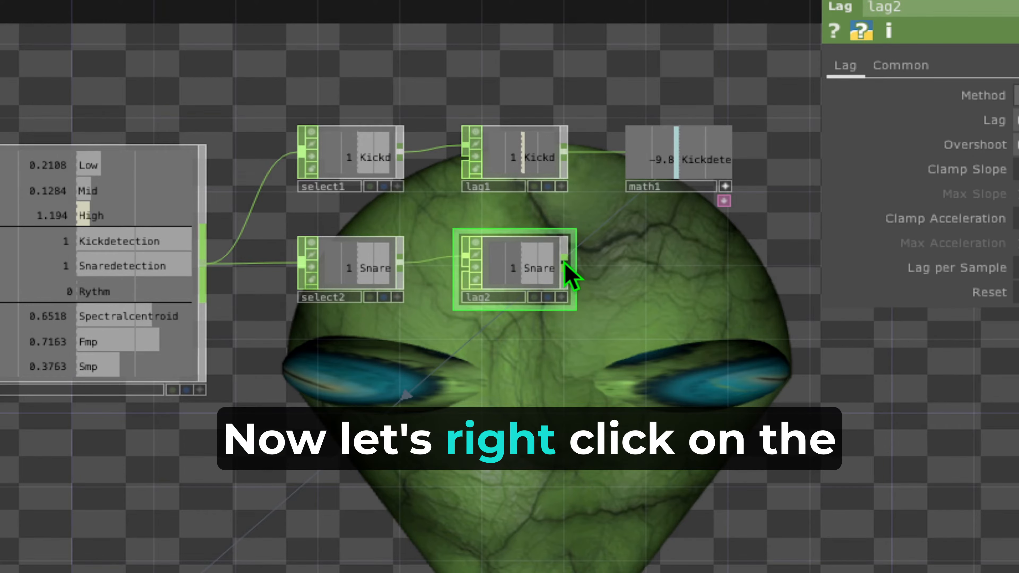
right_click(565, 262)
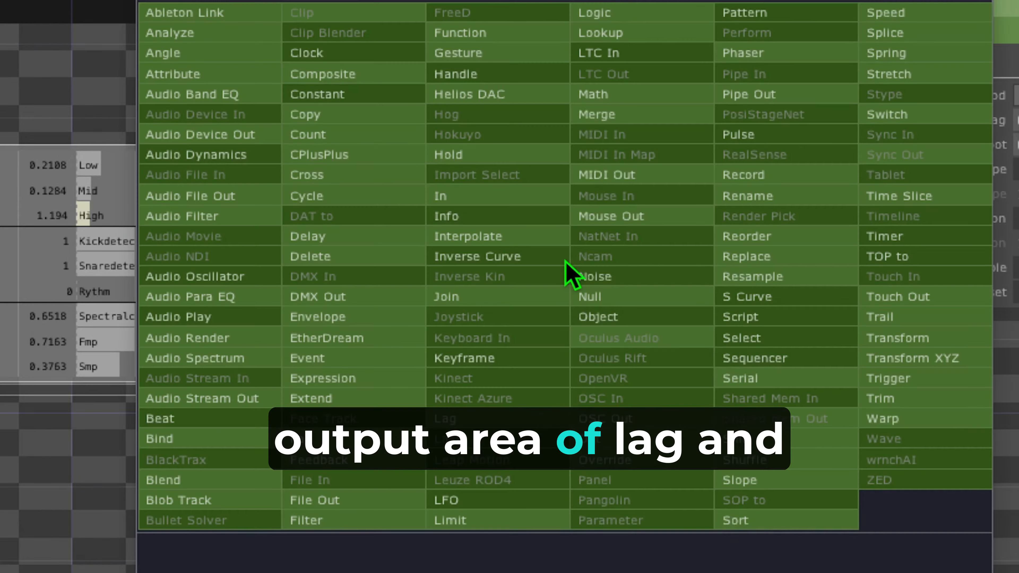
click(608, 95)
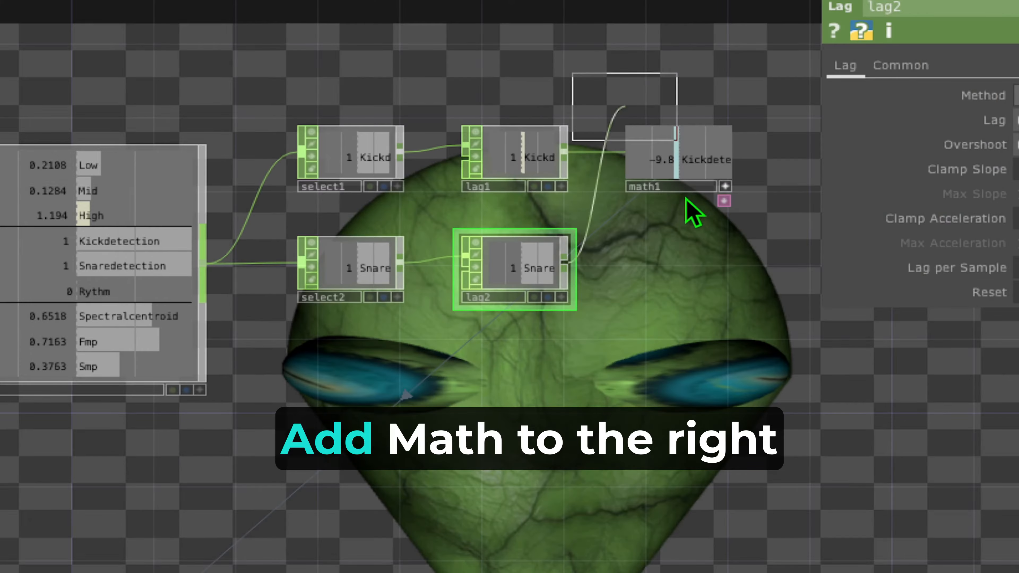
click(682, 277)
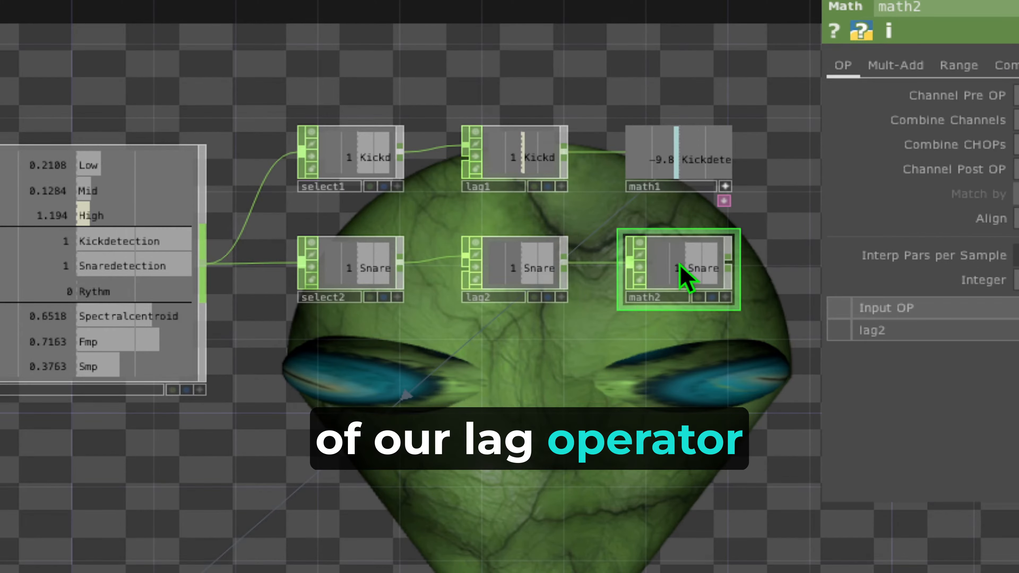
Set both Overshoot values of lag2 to 0.1
click(514, 241)
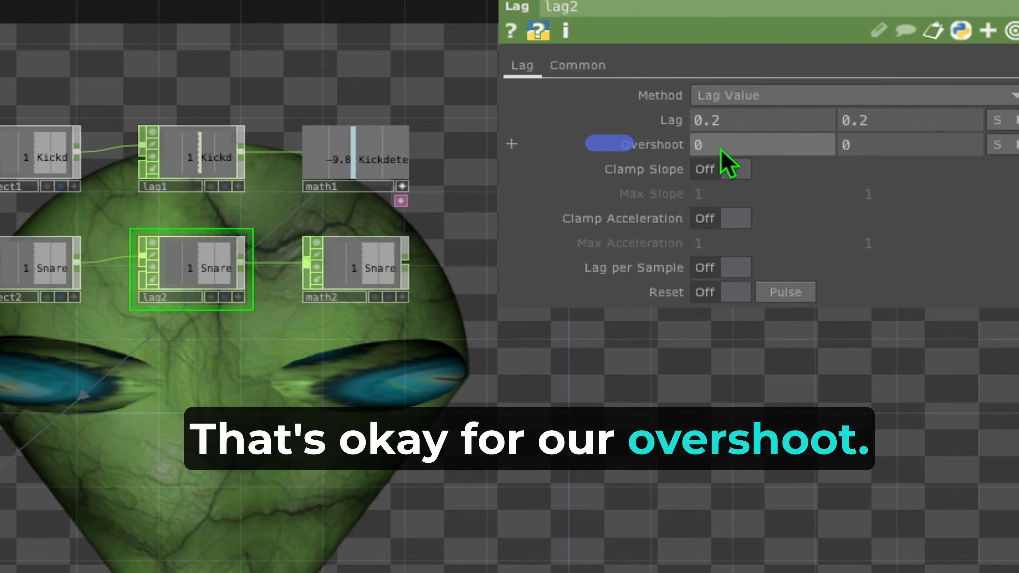
text(1)
key(Tab)
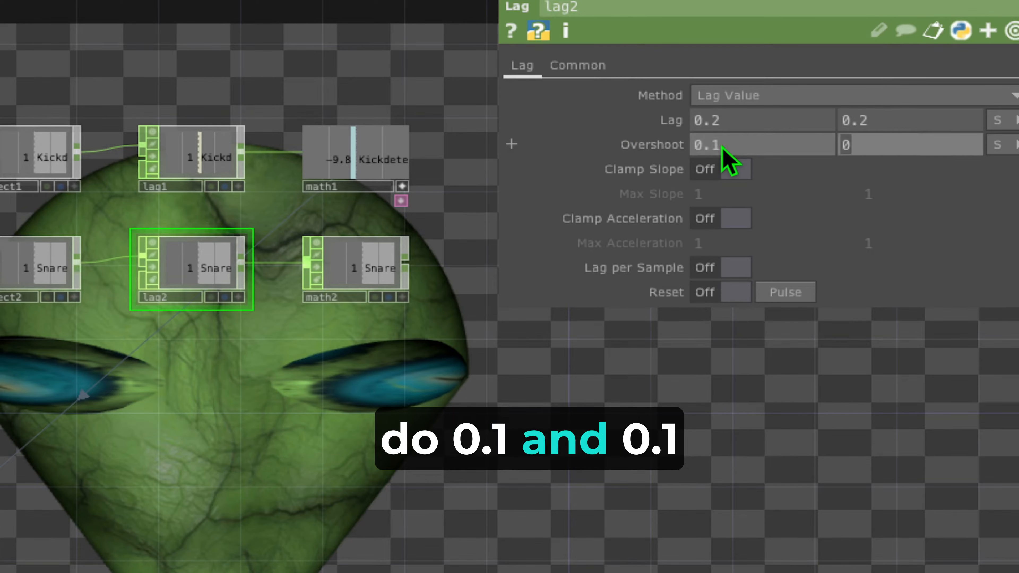
drag(359, 315, 402, 256)
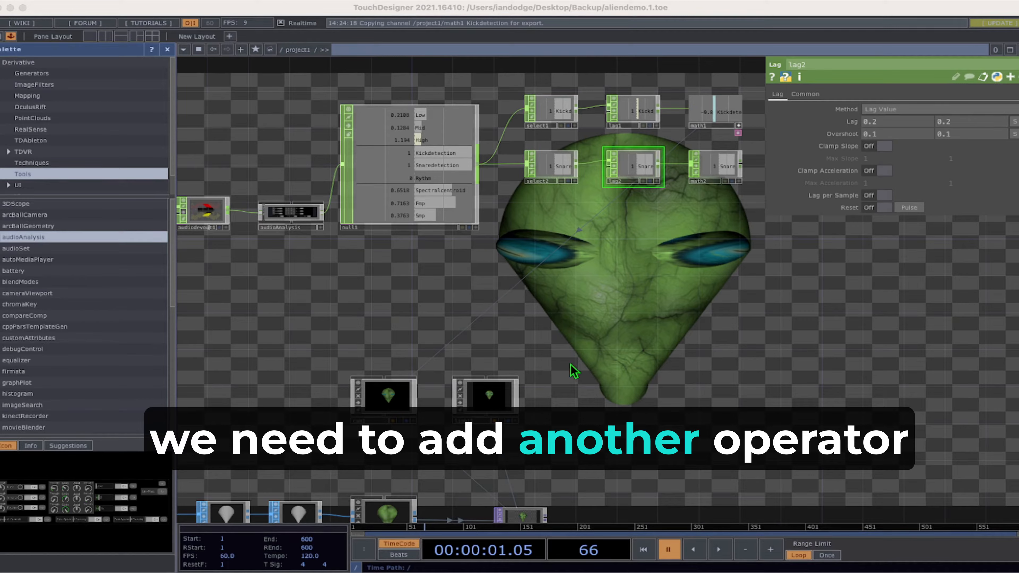
Move the alien6 and chroma1 operators of the eye texture left to make room between chroma1 and comp1
drag(582, 317, 606, 133)
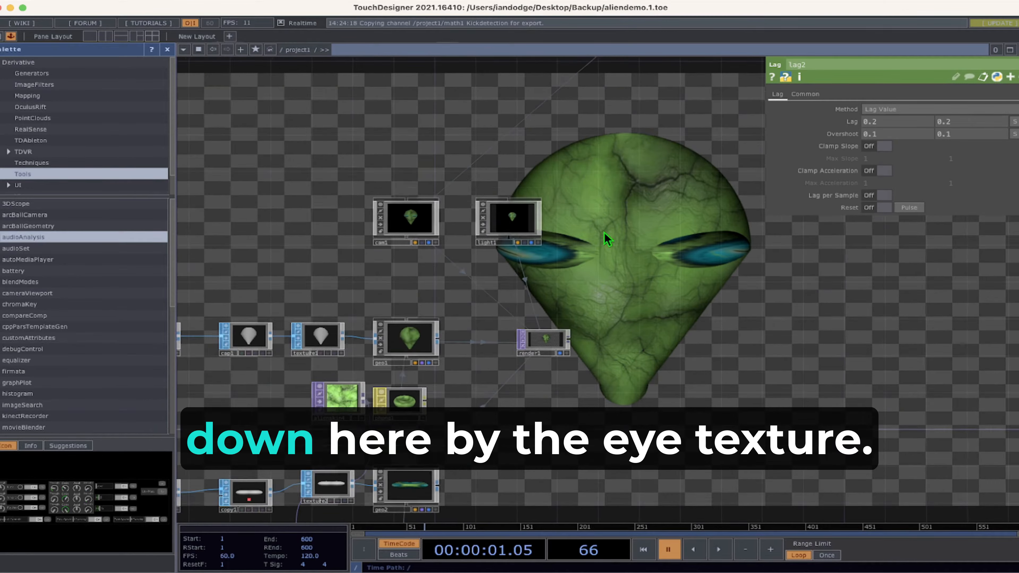
drag(587, 402, 607, 185)
drag(610, 283, 727, 249)
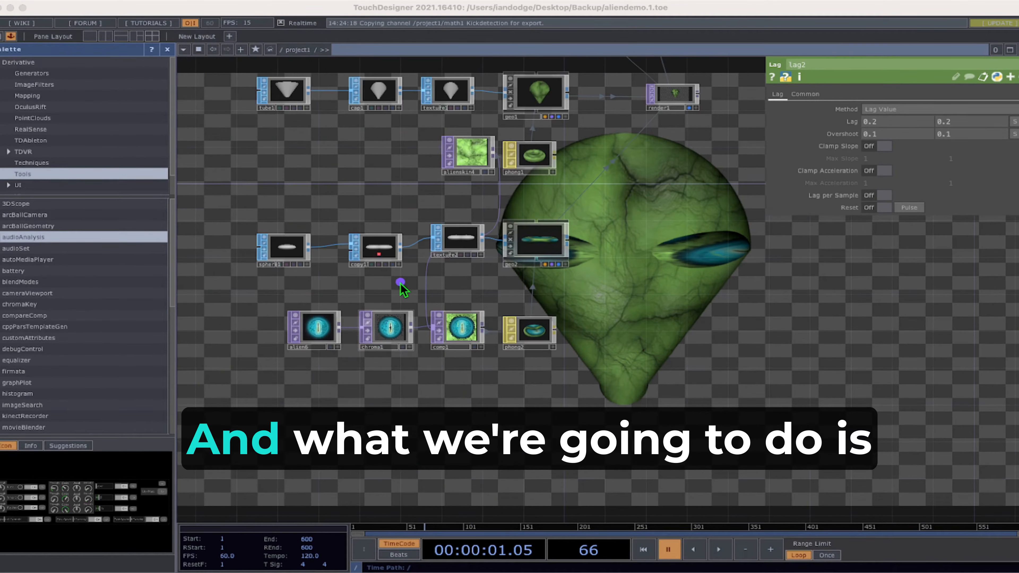
mouse_move(401, 282)
mouse_down()
mouse_move(196, 421)
mouse_move(403, 295)
mouse_up()
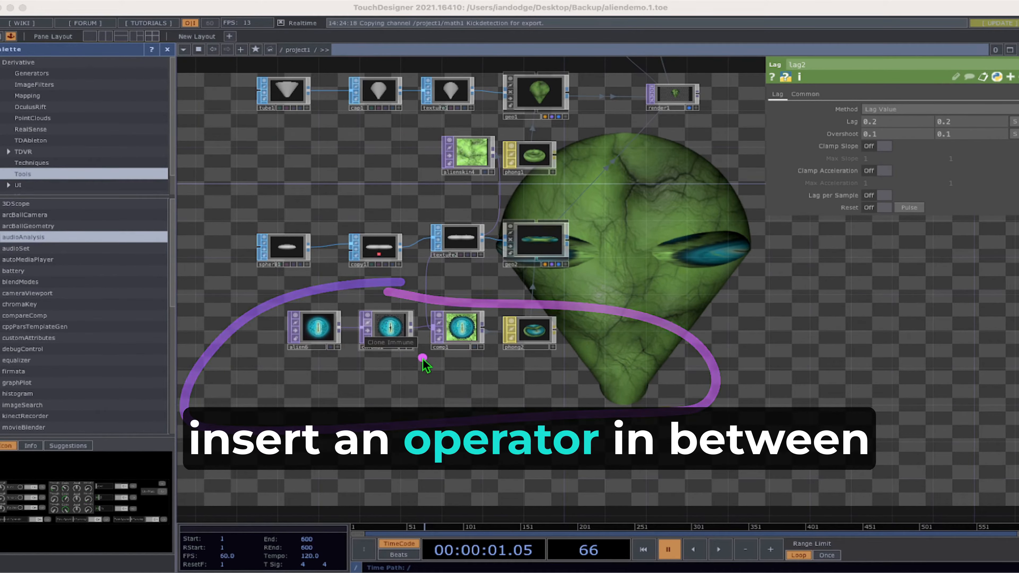
drag(427, 349, 426, 331)
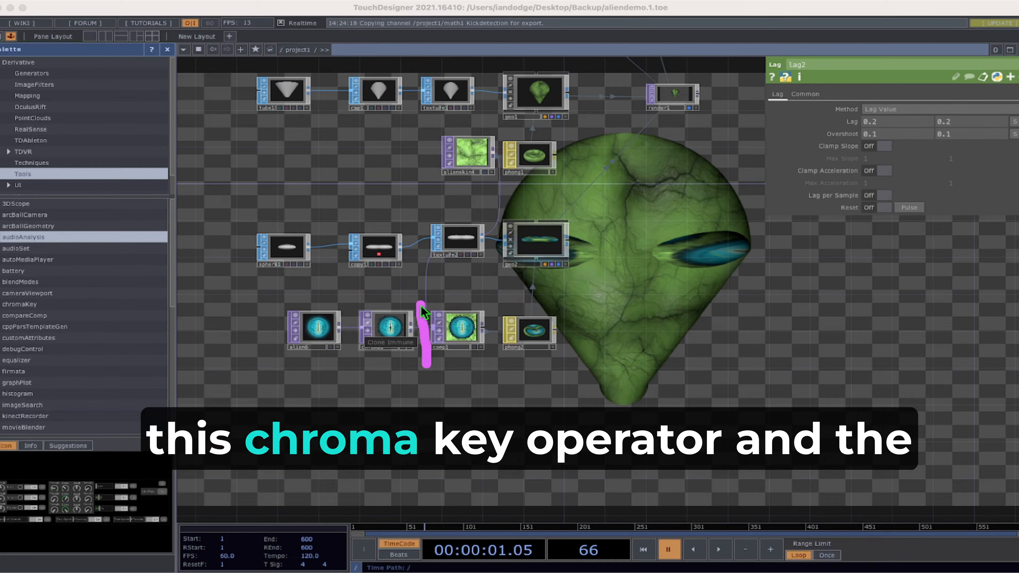
drag(425, 370, 420, 303)
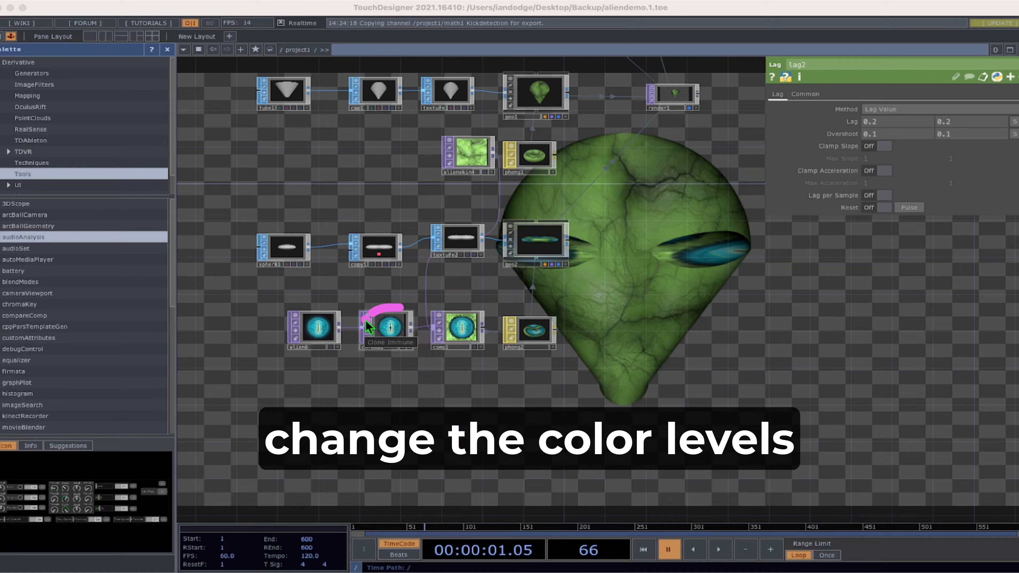
drag(415, 344, 380, 319)
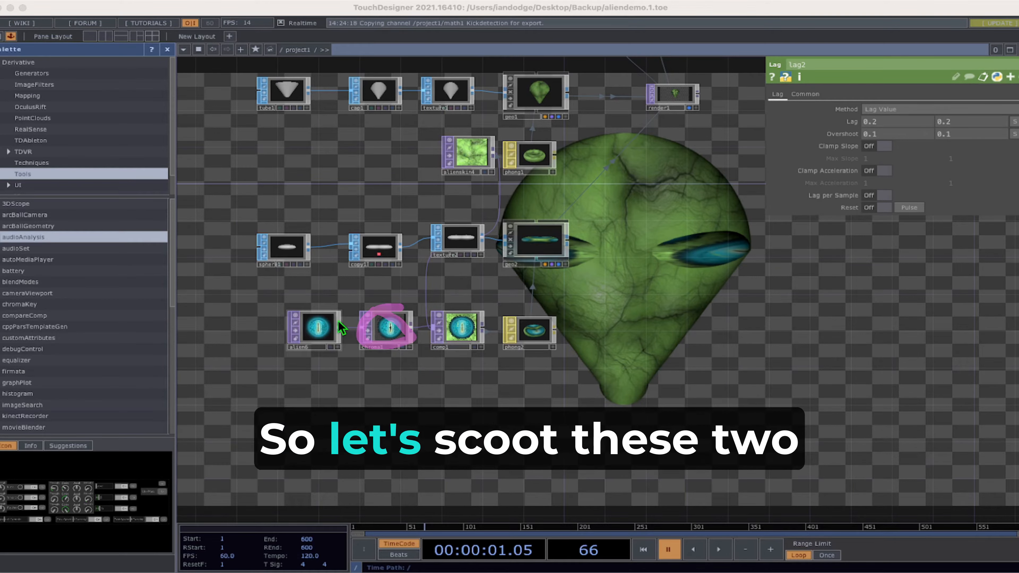
drag(361, 381, 271, 299)
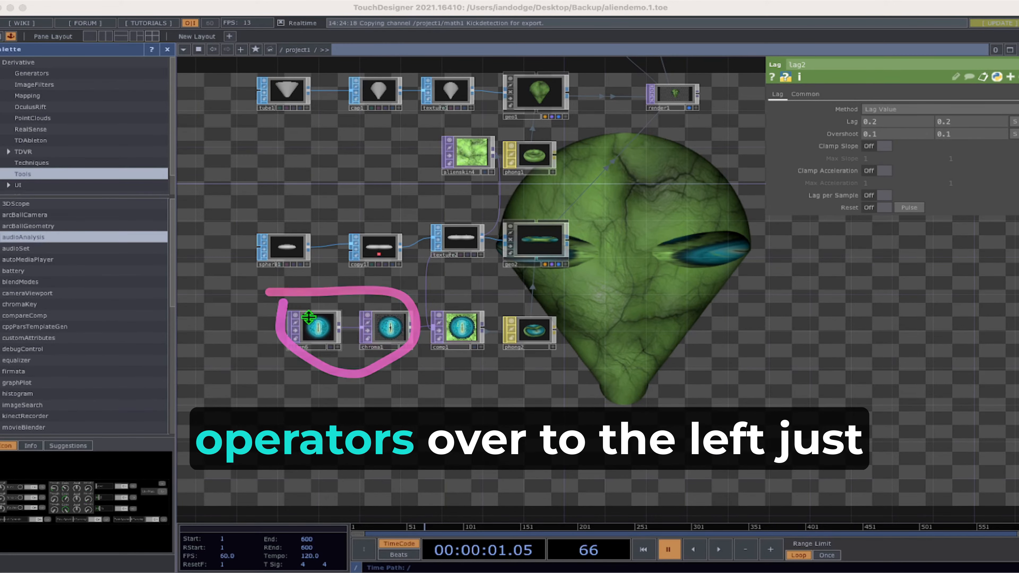
drag(323, 333, 251, 333)
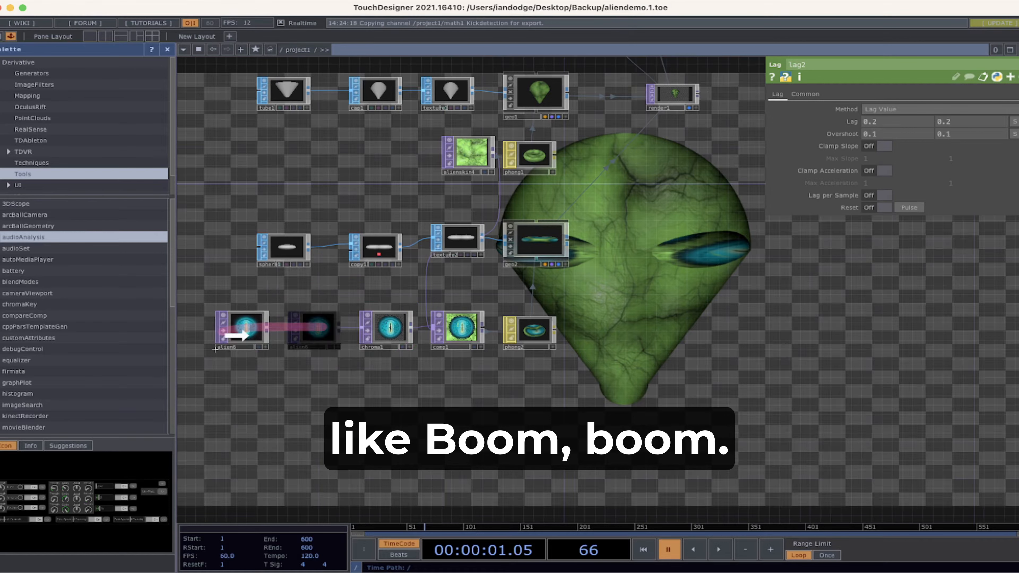
drag(389, 333, 287, 348)
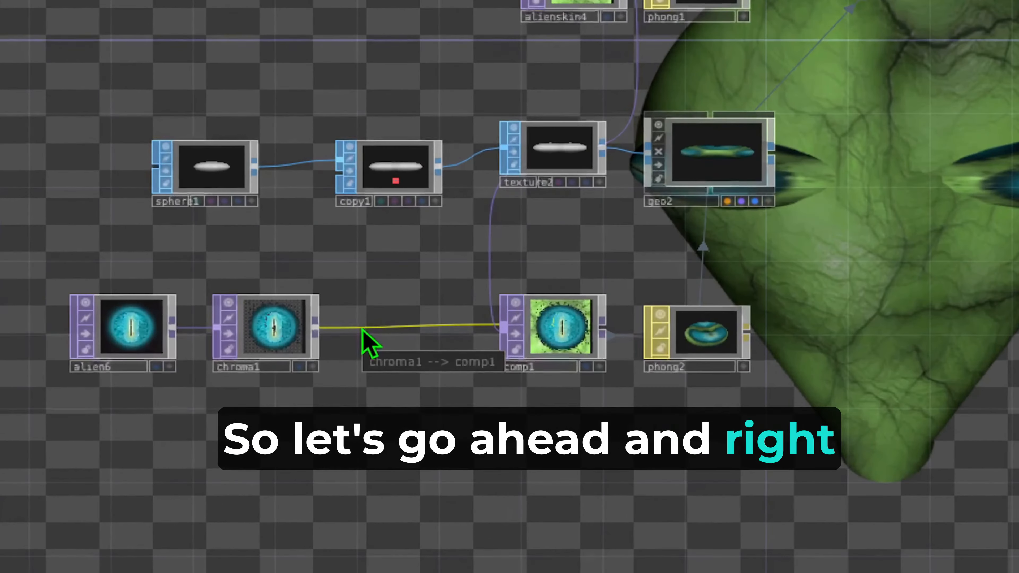
Insert a Level TOP into the connection between chroma1 and comp1 of the eye texture
right_click(394, 327)
click(425, 298)
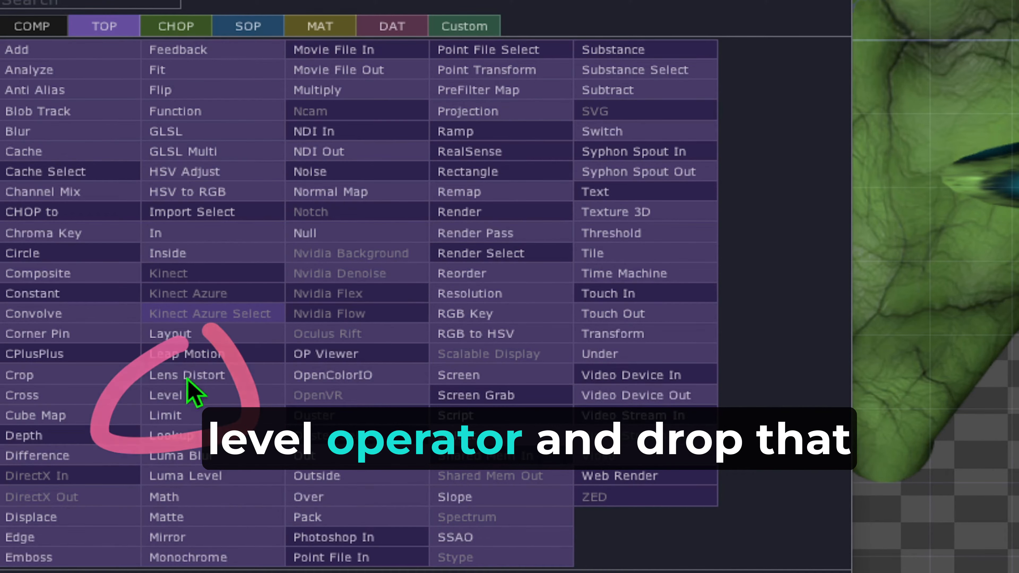
click(173, 396)
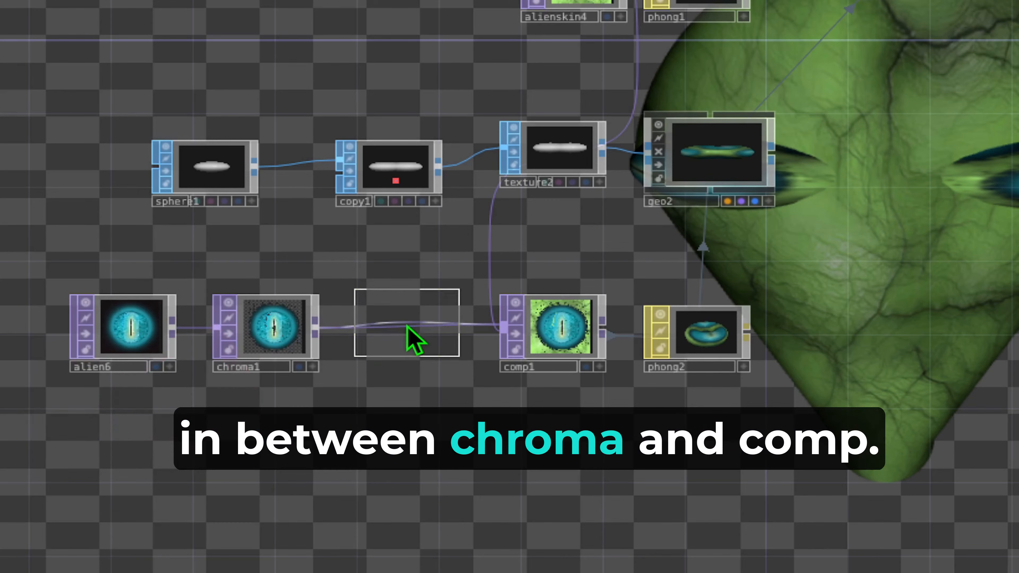
click(417, 343)
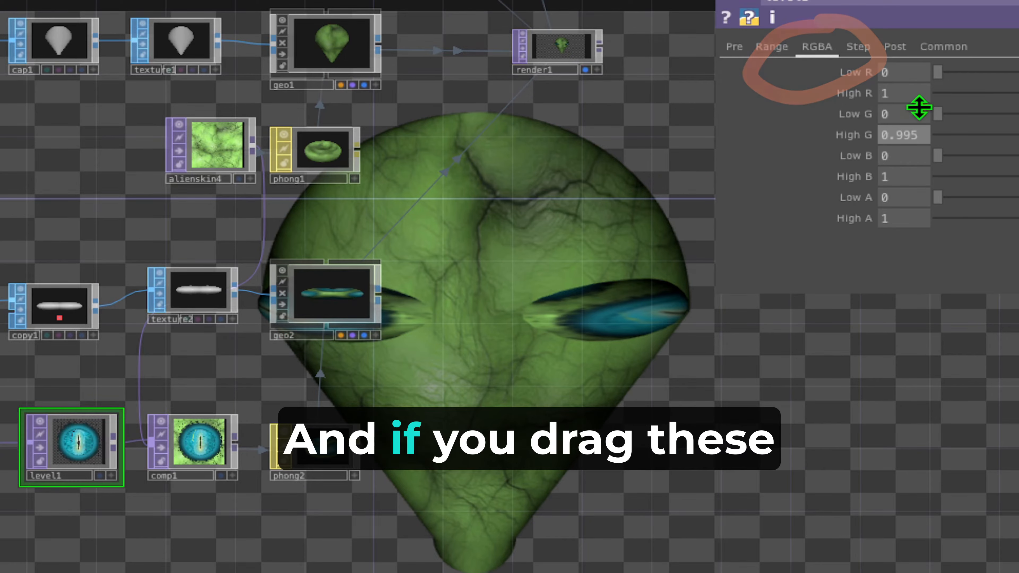
Lower the High G value in the RGBA settings of level1 to 0.005 to test the eye colour shift
mouse_move(939, 157)
mouse_down()
mouse_move(979, 157)
mouse_move(922, 157)
mouse_up()
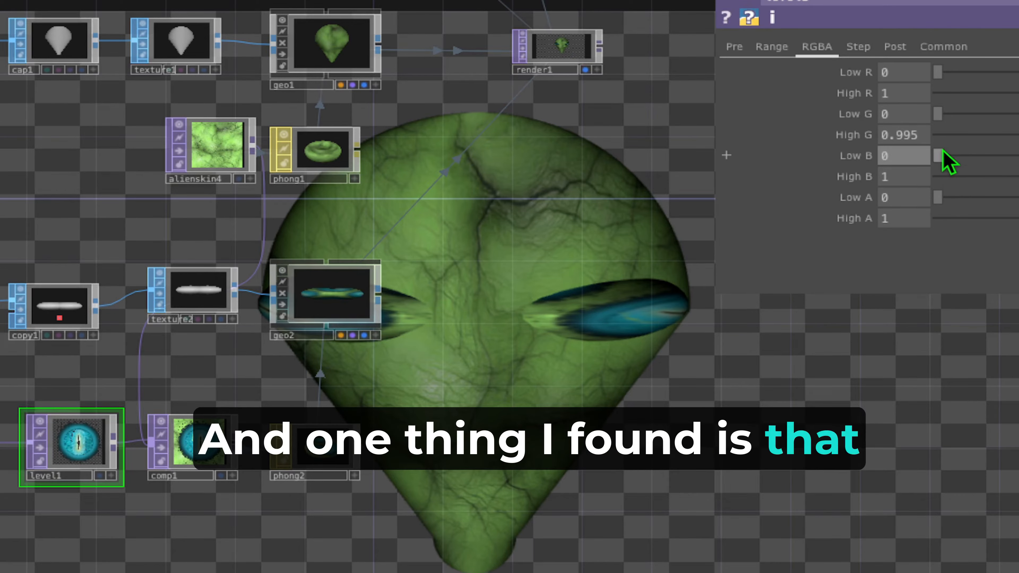
drag(867, 107, 879, 113)
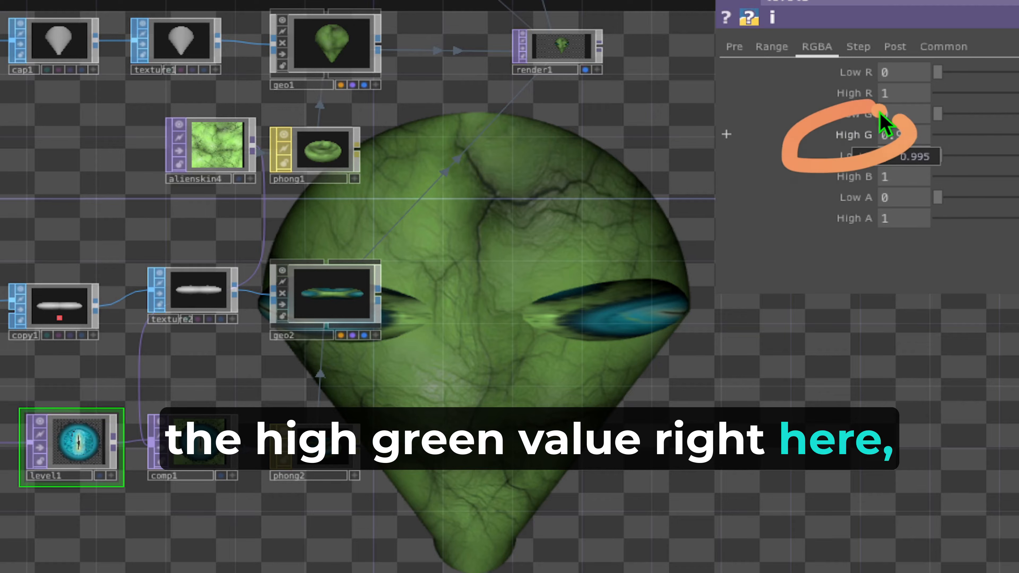
drag(1010, 132, 936, 134)
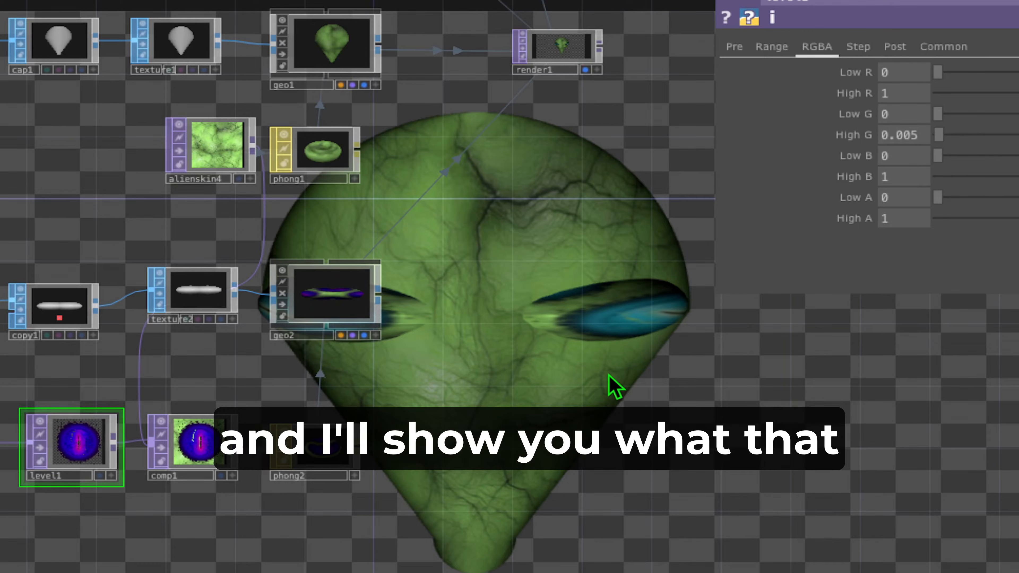
drag(557, 414, 567, 350)
mouse_move(575, 334)
mouse_down()
mouse_move(589, 346)
mouse_move(593, 332)
mouse_up()
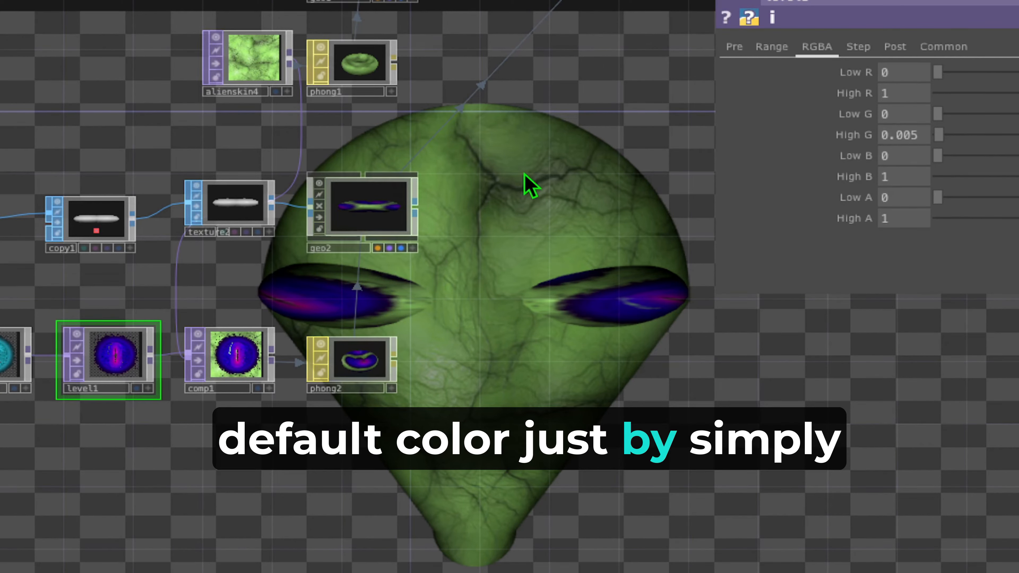
Make the viewer of the math2 CHOP at the end of the snare chain active, keeping the level1 parameters open
drag(491, 223, 443, 407)
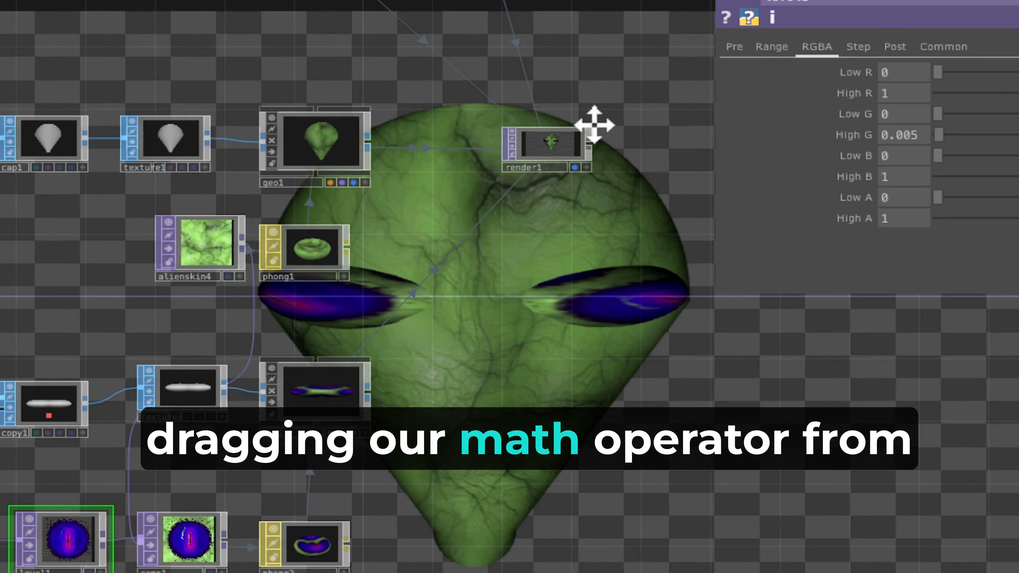
drag(595, 124, 620, 363)
drag(616, 273, 622, 350)
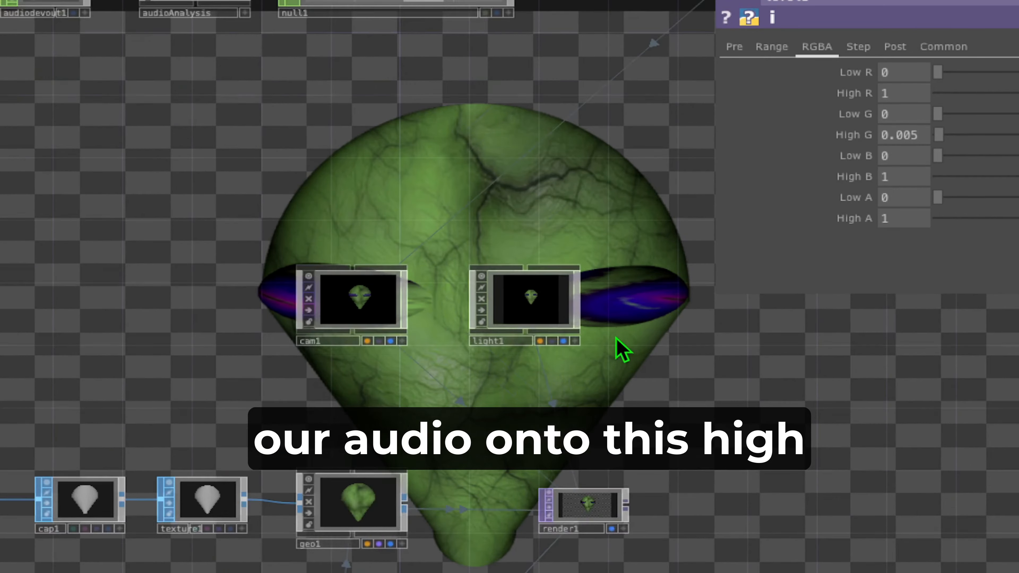
drag(612, 168, 612, 321)
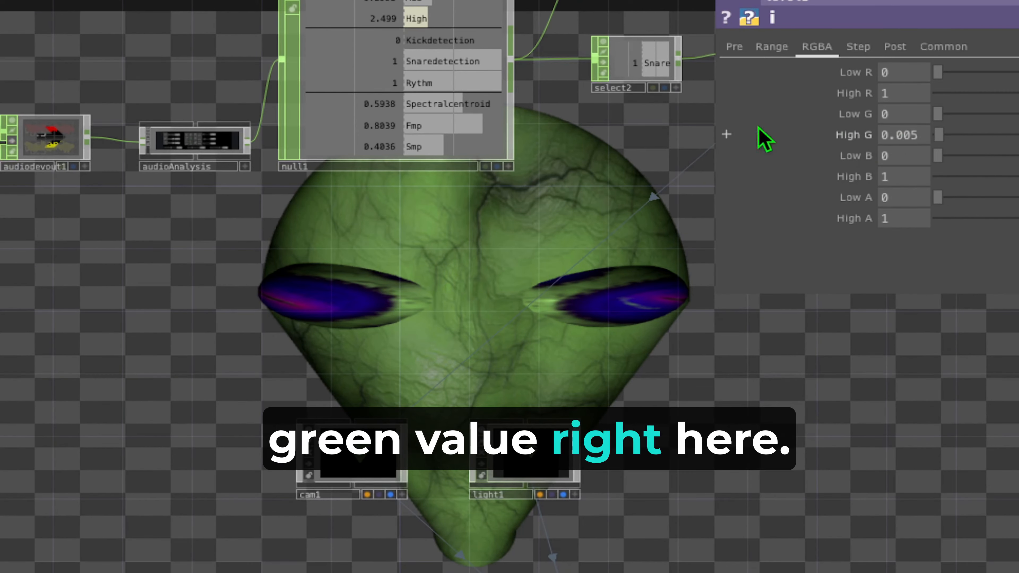
click(645, 109)
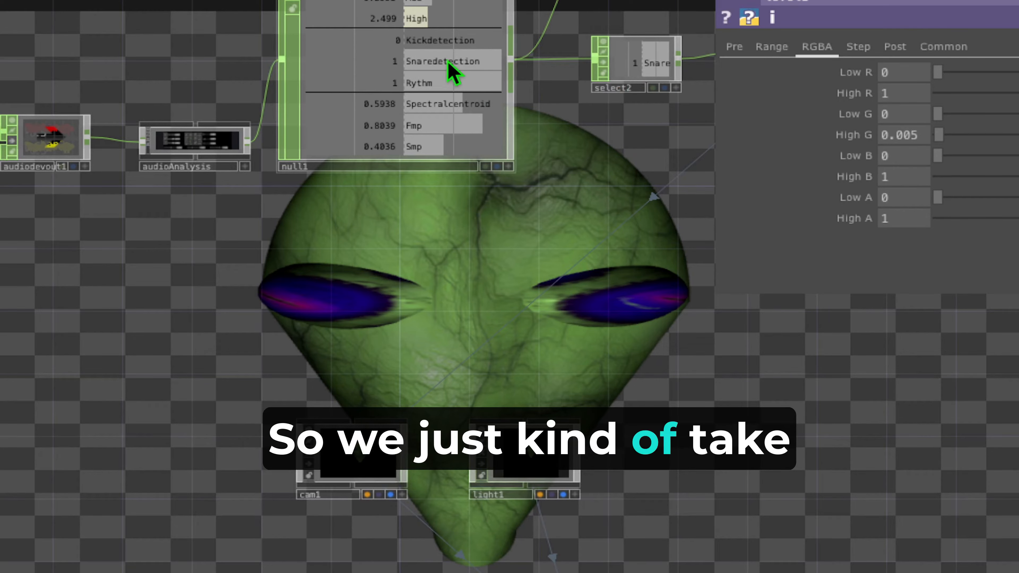
click(364, 63)
drag(398, 62, 647, 51)
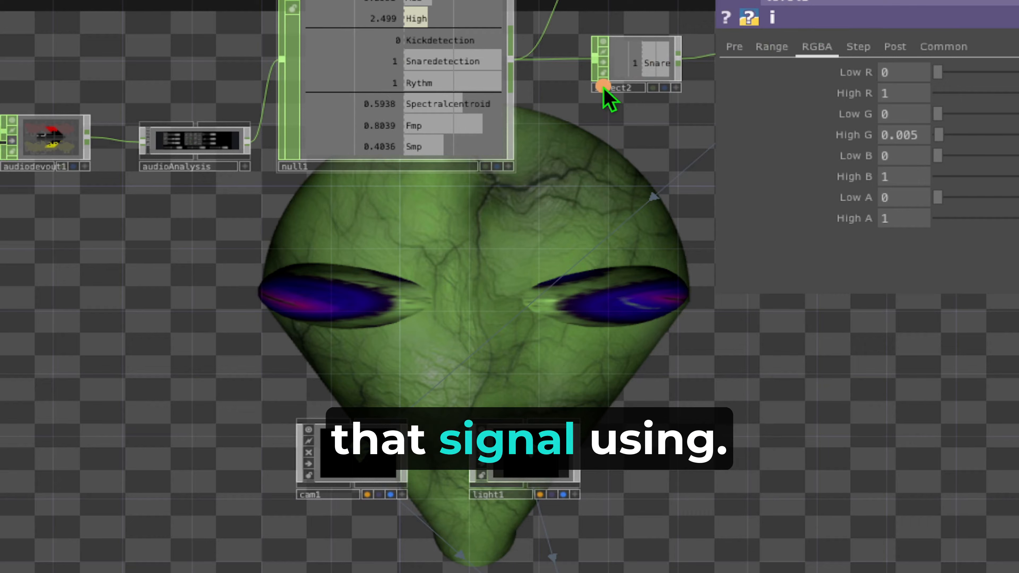
click(609, 117)
click(731, 113)
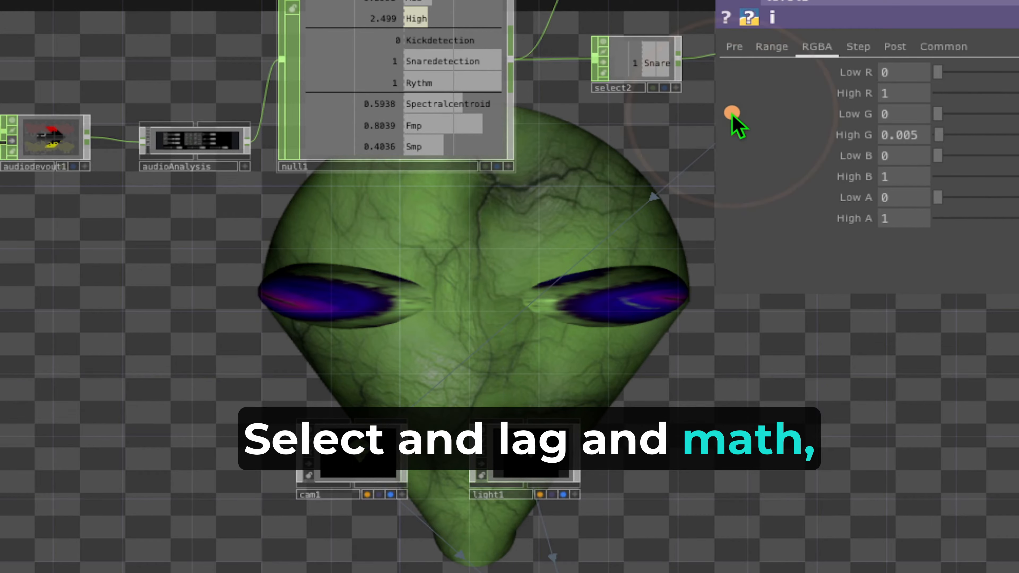
mouse_move(878, 109)
mouse_down()
mouse_move(856, 173)
mouse_move(863, 134)
mouse_up()
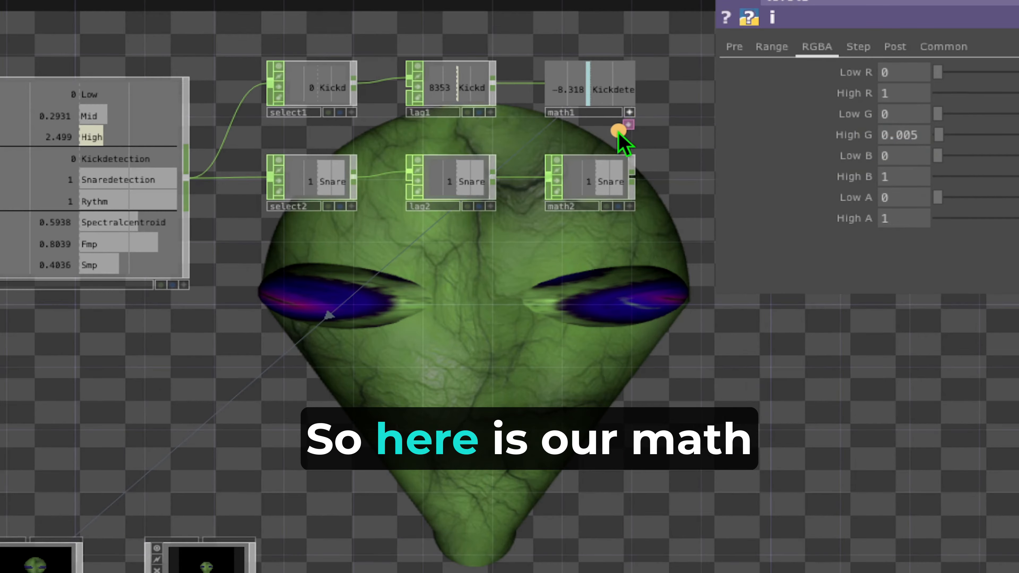
mouse_move(618, 132)
mouse_down()
mouse_move(707, 235)
mouse_move(596, 164)
mouse_up()
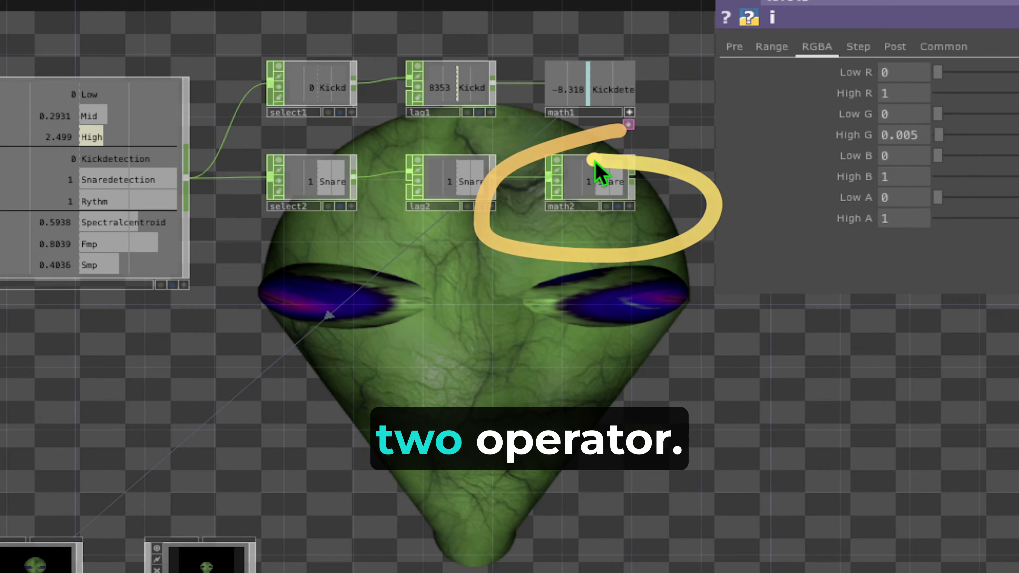
click(634, 207)
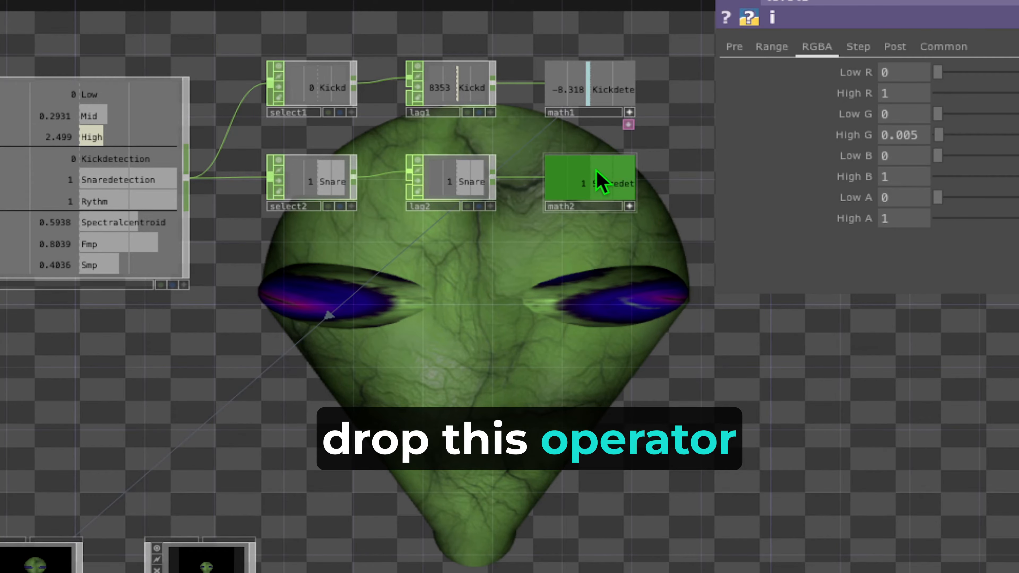
Export the Snaredetection channel of math2 to the High G parameter of level1 as an Export CHOP
drag(596, 171, 596, 167)
drag(630, 220, 716, 140)
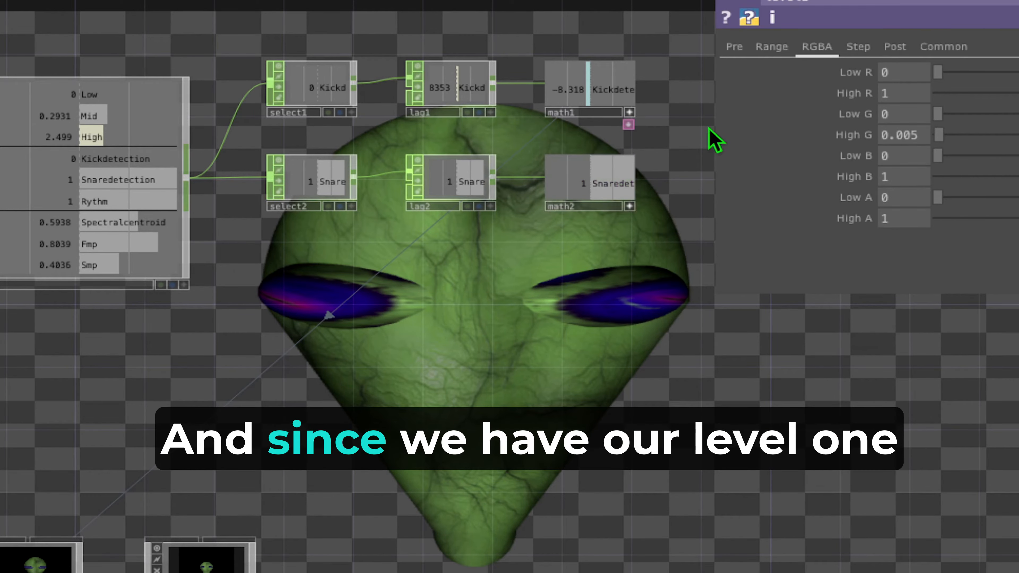
mouse_move(708, 13)
mouse_down()
mouse_move(789, 98)
mouse_move(831, 0)
mouse_up()
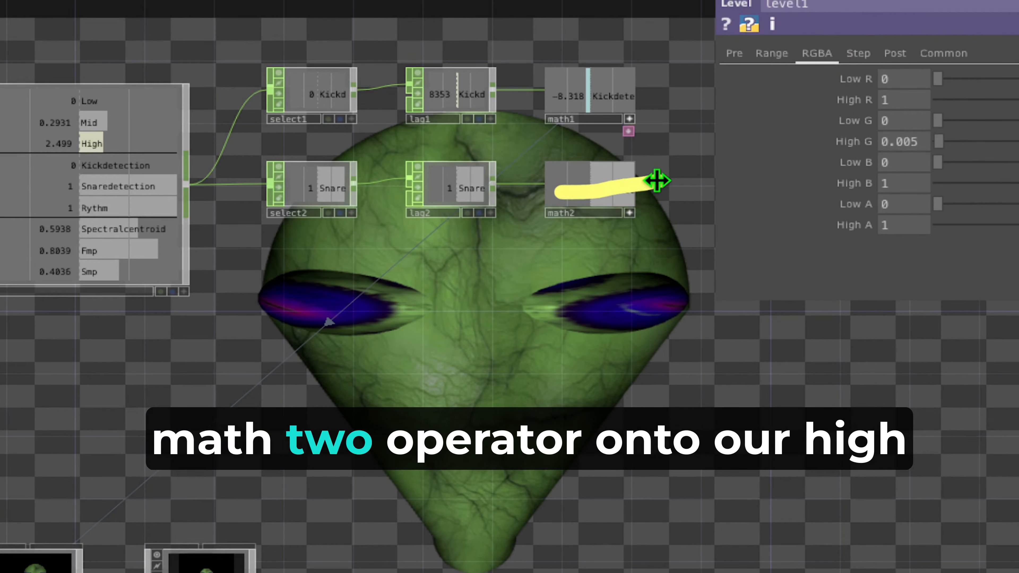
drag(747, 170, 805, 151)
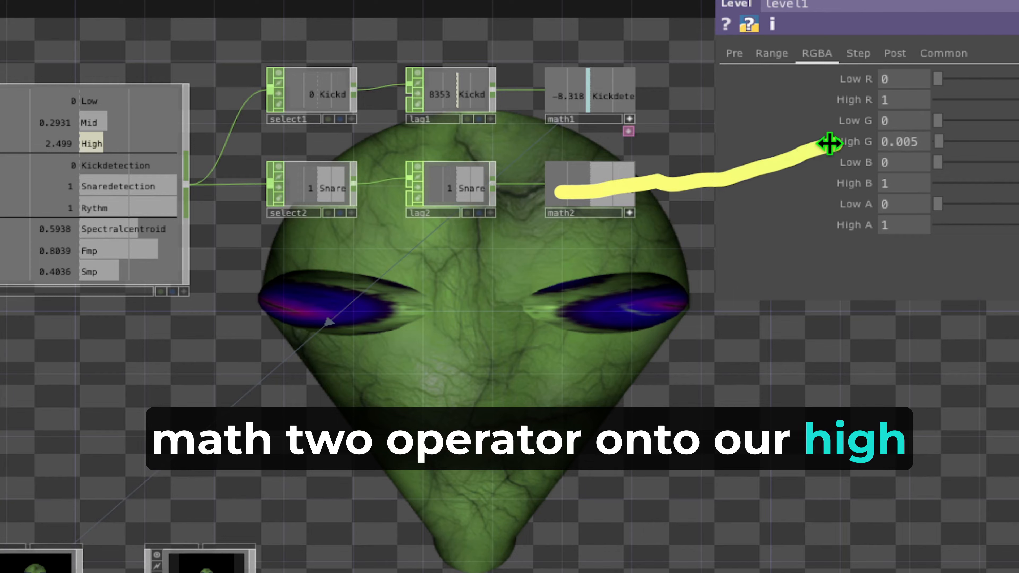
mouse_move(886, 122)
mouse_down()
mouse_move(784, 130)
mouse_move(939, 134)
mouse_move(860, 129)
mouse_up()
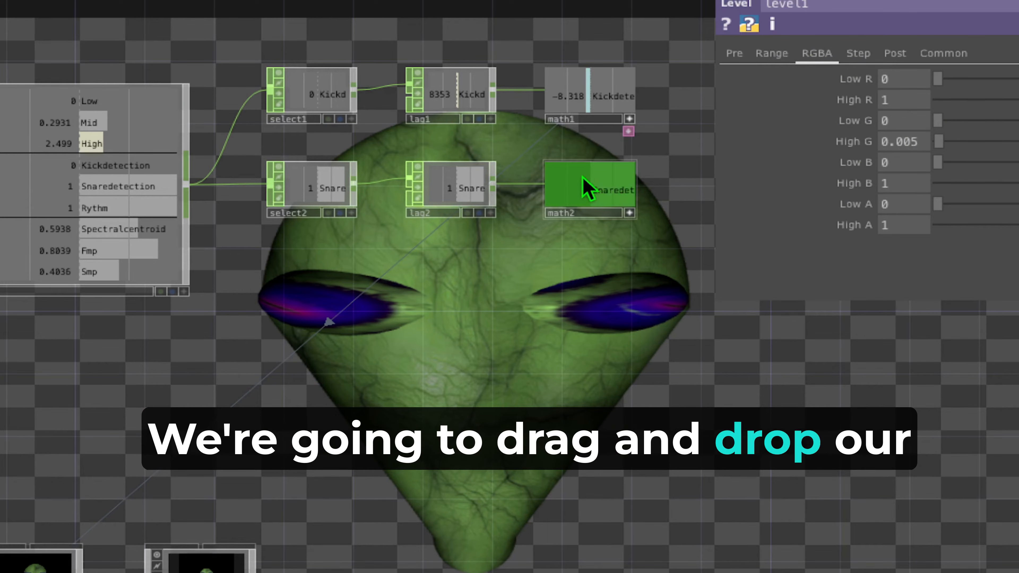
drag(586, 188, 903, 138)
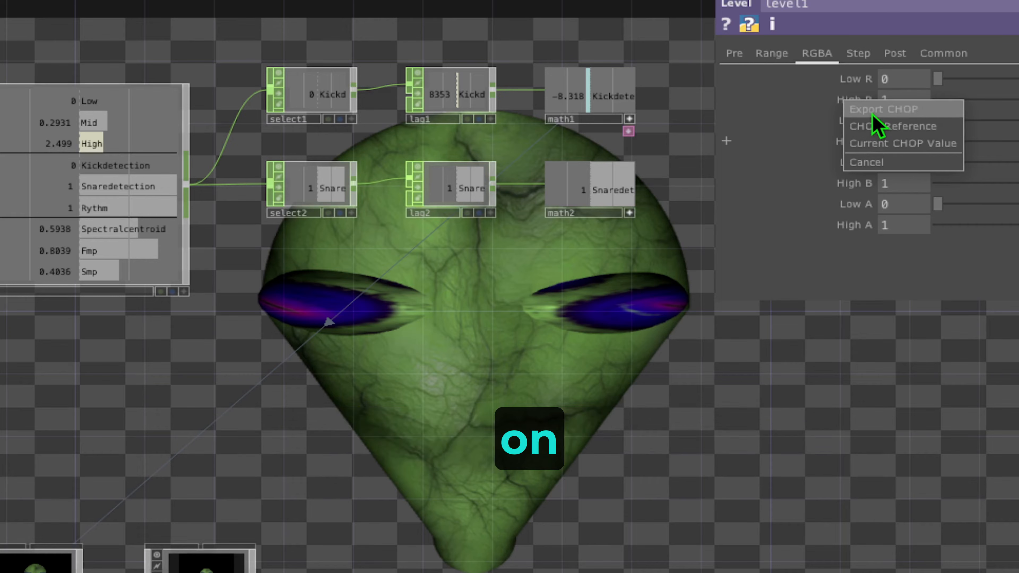
click(883, 109)
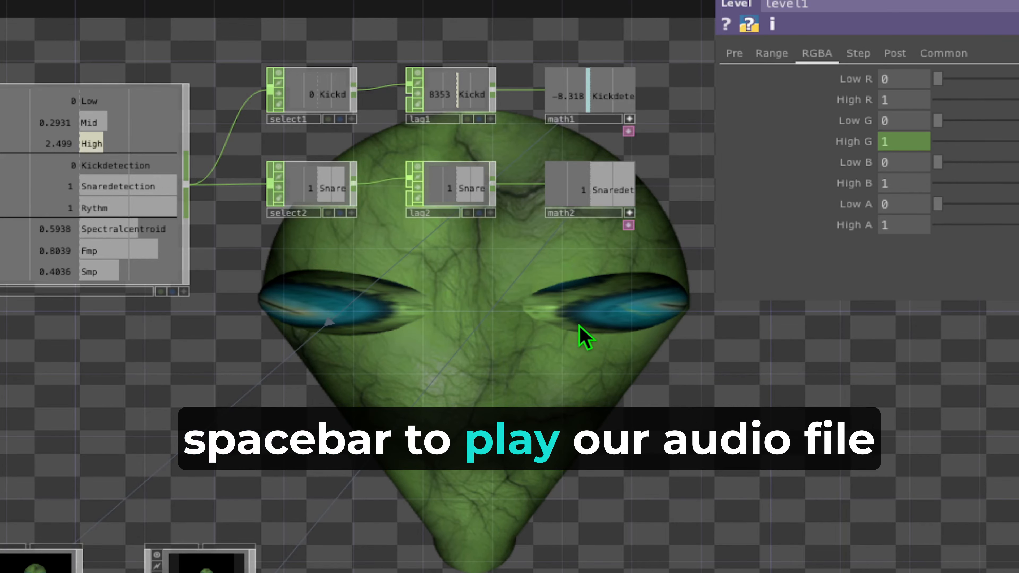